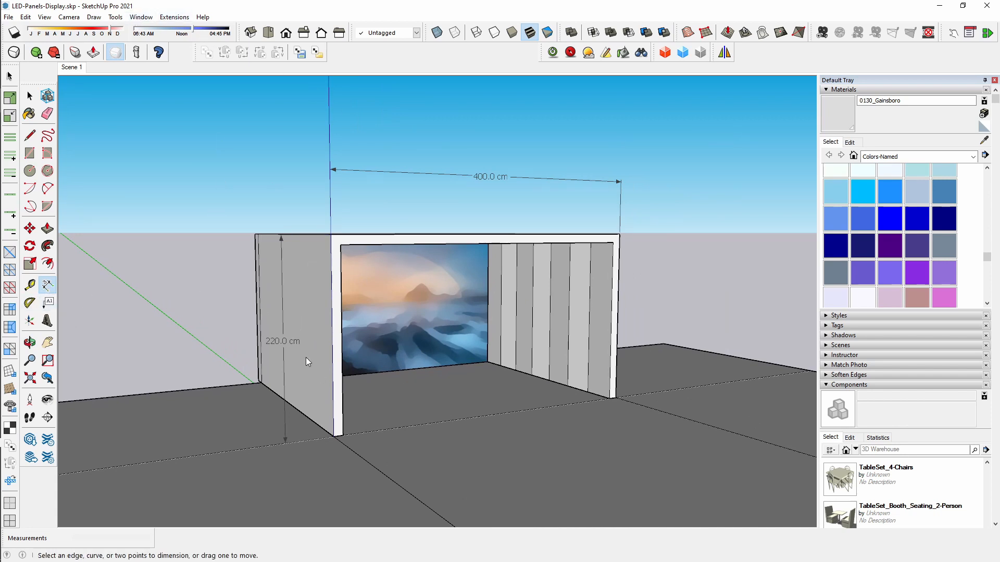
- Erase the height dimension on the booth's side wall and the width dimension above its front
key("e")
left_click(279, 344)
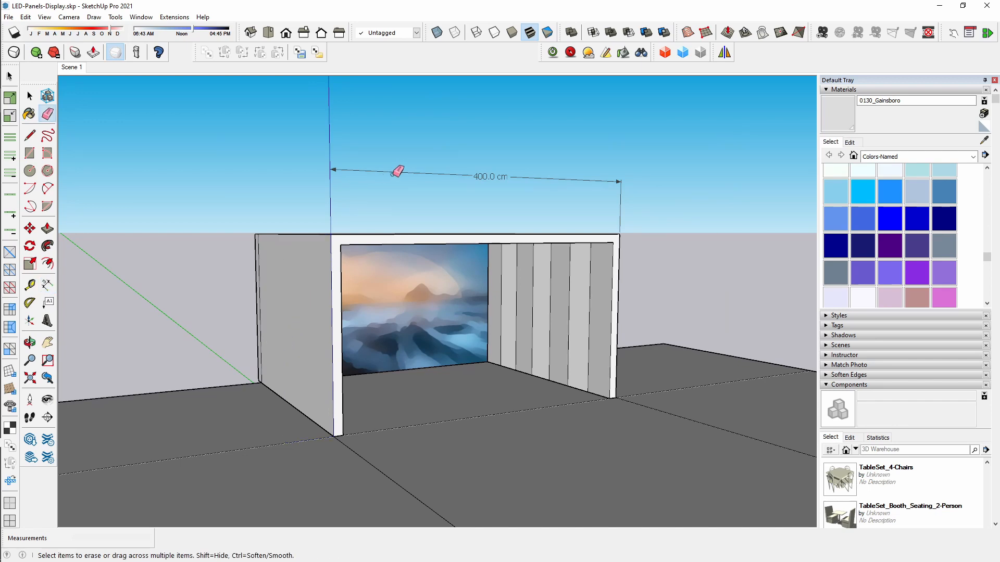
left_click(397, 171)
key("space")
mouse_move(467, 201)
middle_mouse_down()
mouse_move(479, 440)
mouse_move(843, 440)
mouse_move(627, 364)
middle_mouse_up()
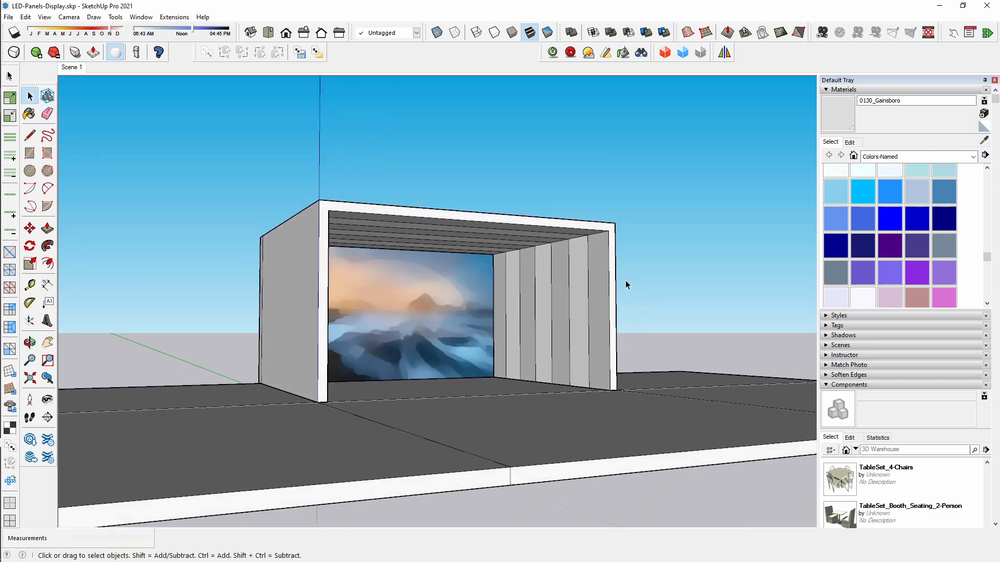
- Try to select the booth's top and both outer side faces together with their bounding edges
scroll(629, 281, "up", 5)
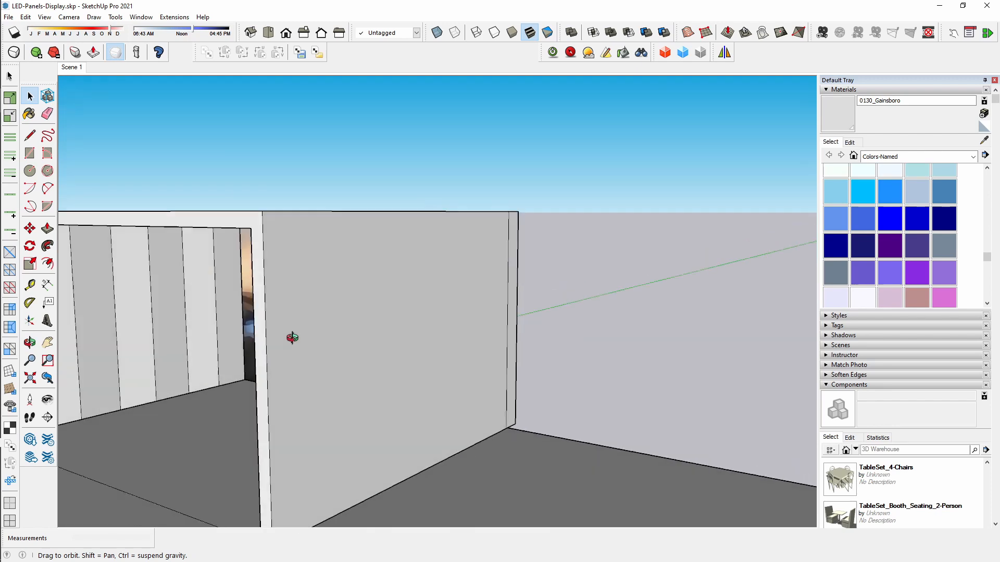
left_click(352, 326)
middle_click_drag(353, 326, 404, 482)
left_click(356, 285, "ctrl")
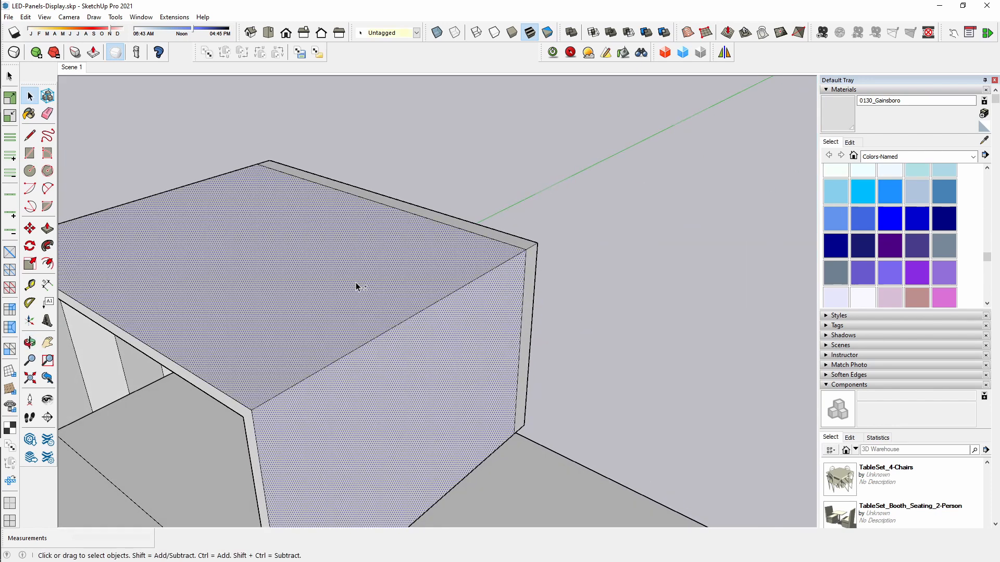
left_click(352, 295, "shift")
left_click(438, 346, "shift")
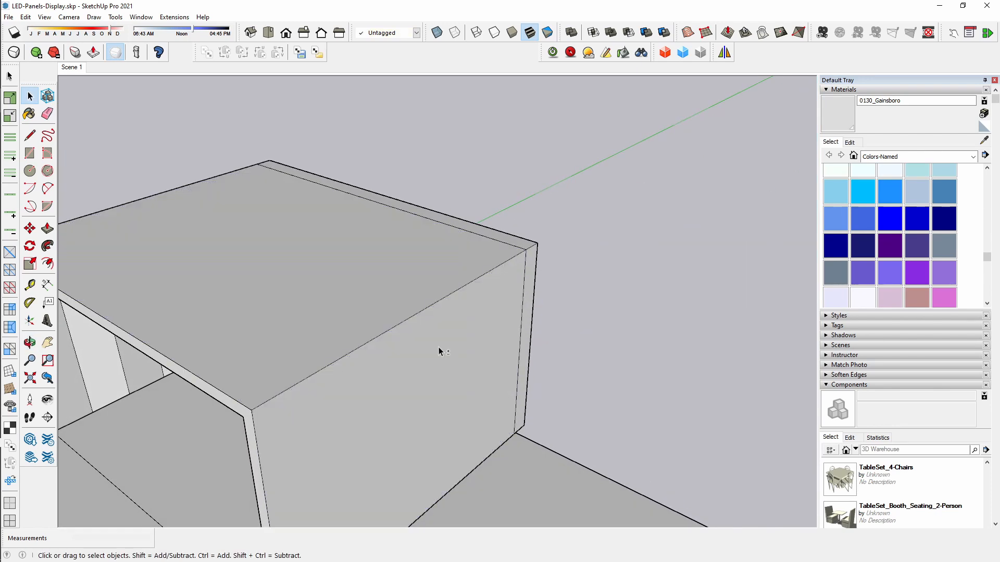
double_click(438, 345)
double_click(411, 276, "ctrl")
middle_click_drag(410, 276, 599, 244)
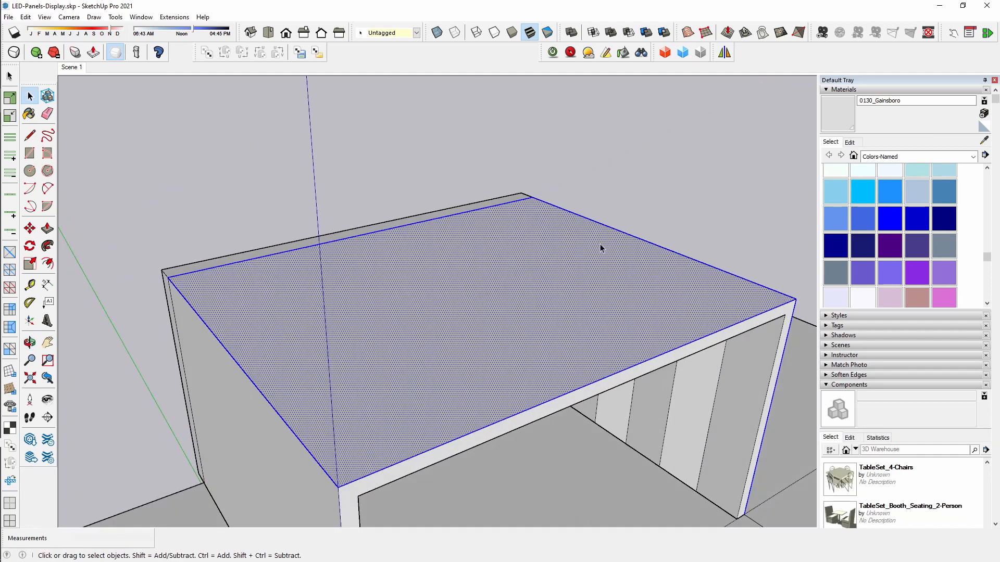
double_click(242, 409, "ctrl")
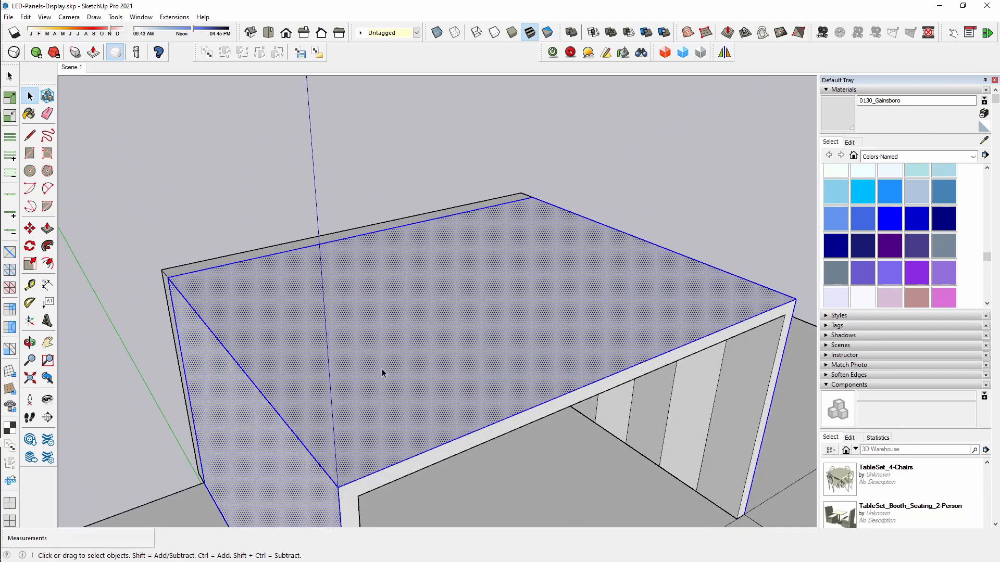
mouse_move(382, 369)
middle_mouse_down()
mouse_move(473, 305)
mouse_move(576, 171)
mouse_move(367, 316)
mouse_move(473, 277)
mouse_move(580, 267)
mouse_move(404, 208)
mouse_move(581, 237)
mouse_move(736, 223)
middle_mouse_up()
key("ctrl+z")
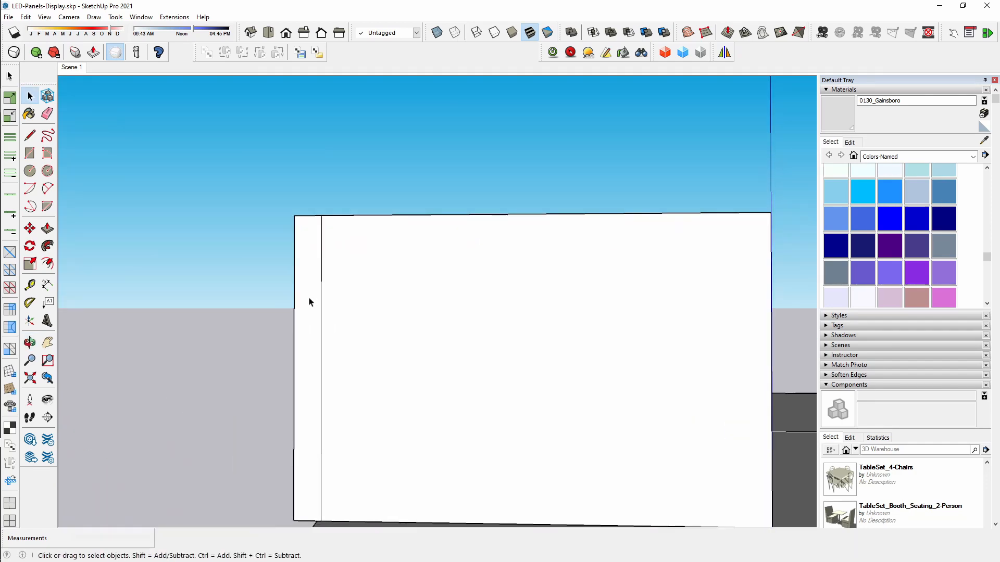
- Sample the landscape image material from the booth's back wall and open its colour and texture properties
middle_click_drag(310, 301, 275, 366)
left_click(426, 220)
left_click(677, 167)
middle_click_drag(638, 312, 416, 307)
scroll(602, 192, "up", 5)
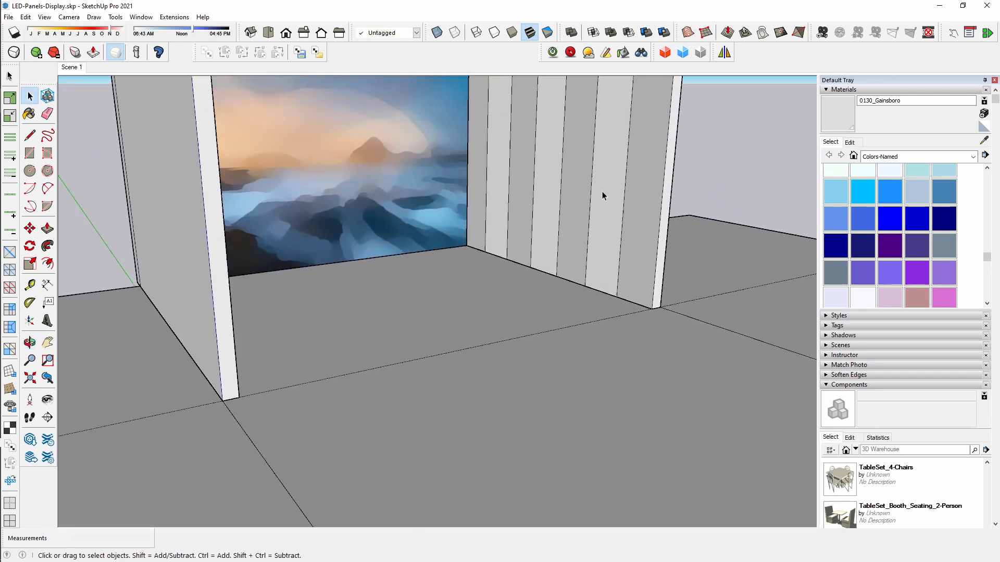
middle_click_drag(602, 192, 564, 453, "shift")
mouse_move(564, 453)
middle_mouse_down()
mouse_move(320, 336)
mouse_move(466, 285)
middle_mouse_up()
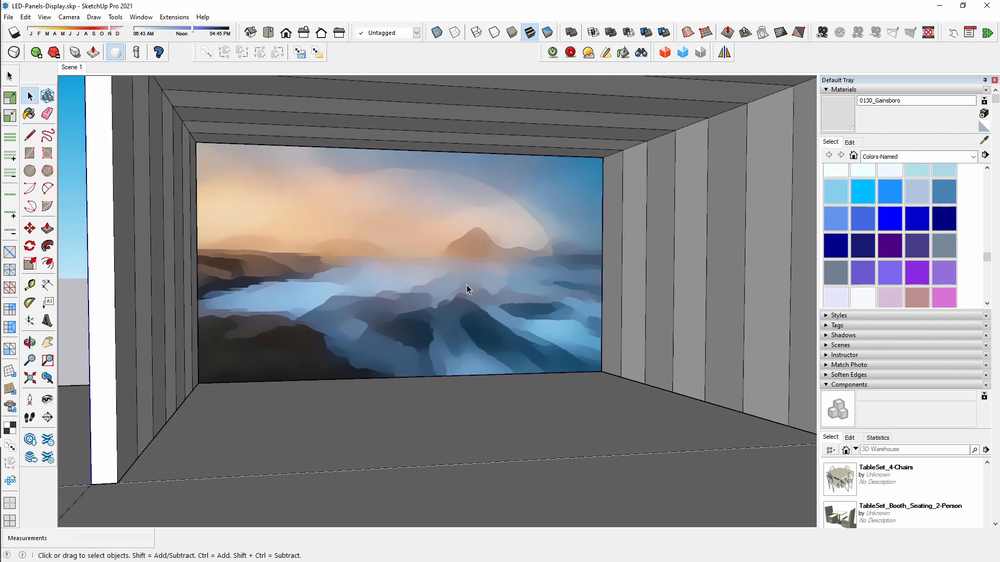
key("b")
left_click(505, 229, "alt")
middle_click_drag(494, 332, 548, 328)
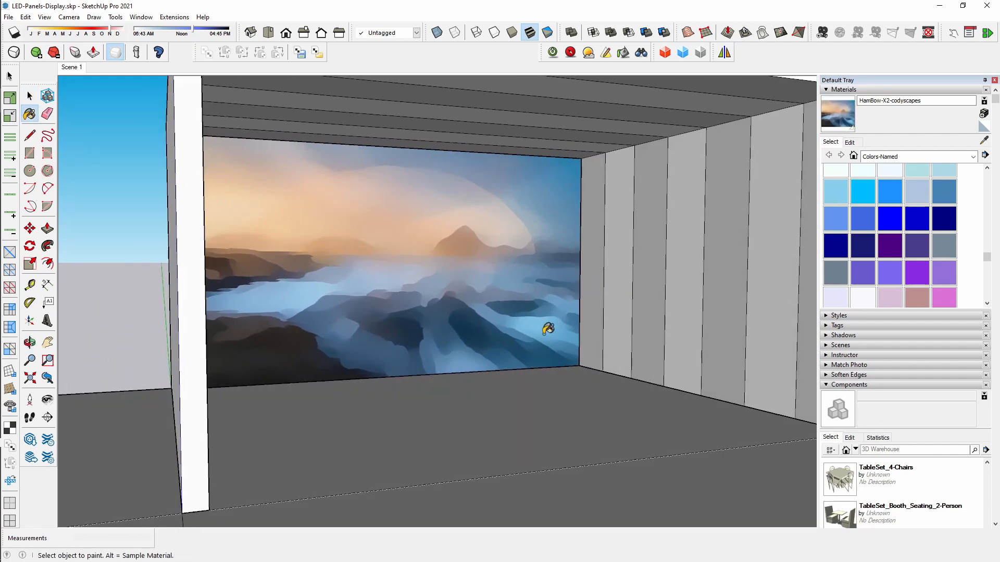
middle_click_drag(566, 288, 478, 296, "shift")
mouse_move(345, 295)
middle_mouse_down()
mouse_move(284, 273)
mouse_move(420, 276)
middle_mouse_up()
left_click(849, 142)
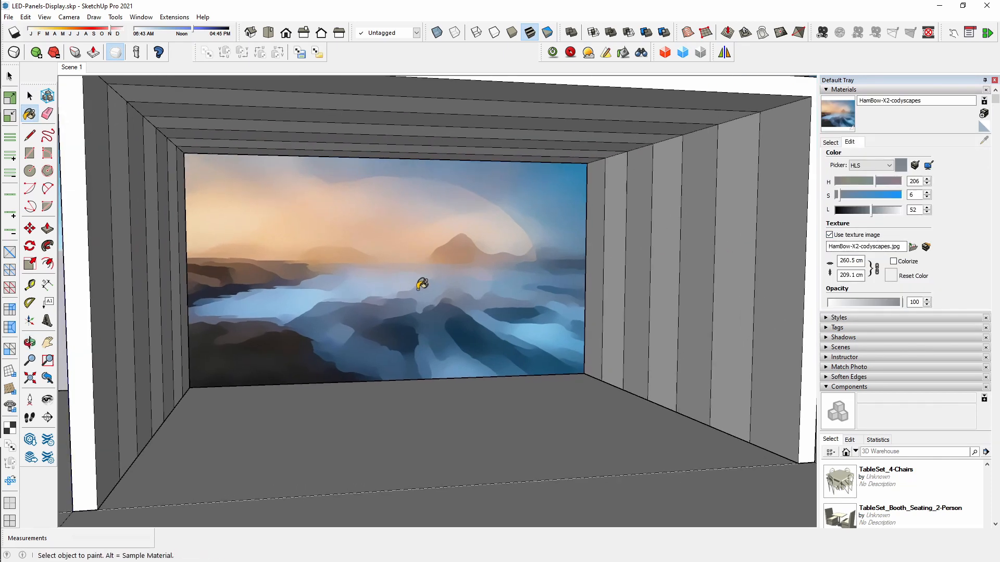
- Sample the Gainsboro material in the scene and locate its swatch in the Colors-Named collection
mouse_move(665, 250)
middle_mouse_down()
mouse_move(522, 279)
mouse_move(598, 296)
middle_mouse_up()
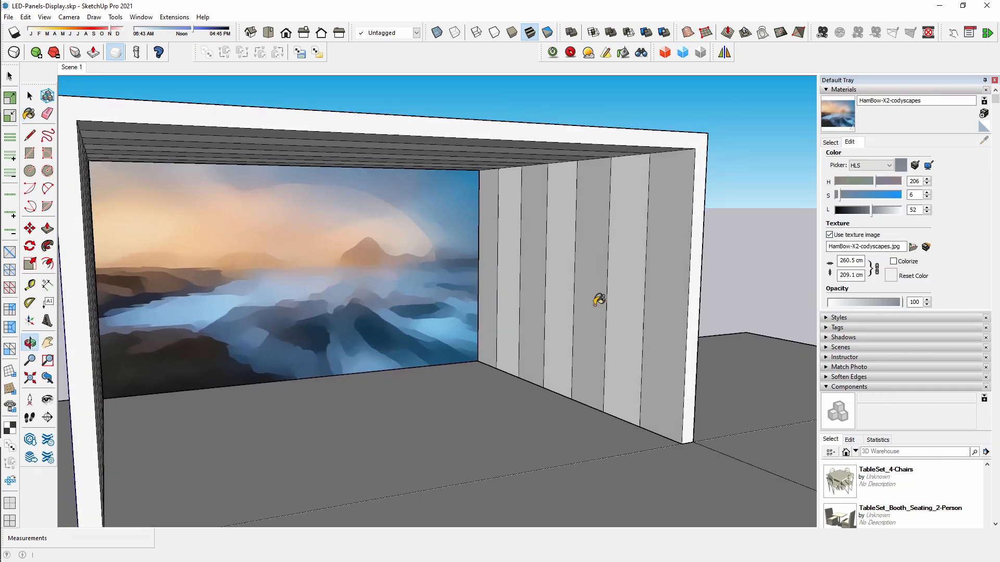
left_click(640, 469, "alt")
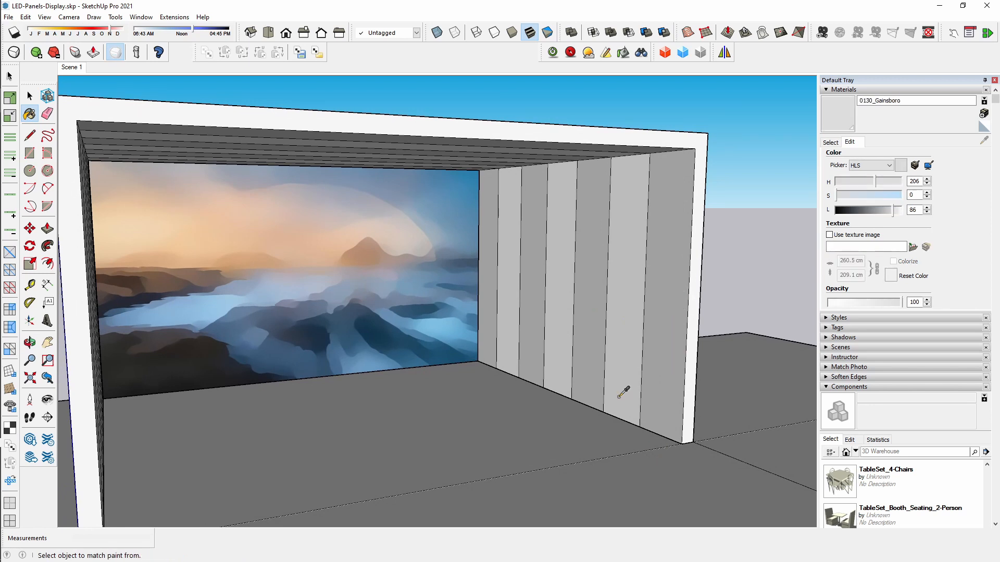
middle_click_drag(623, 392, 631, 413)
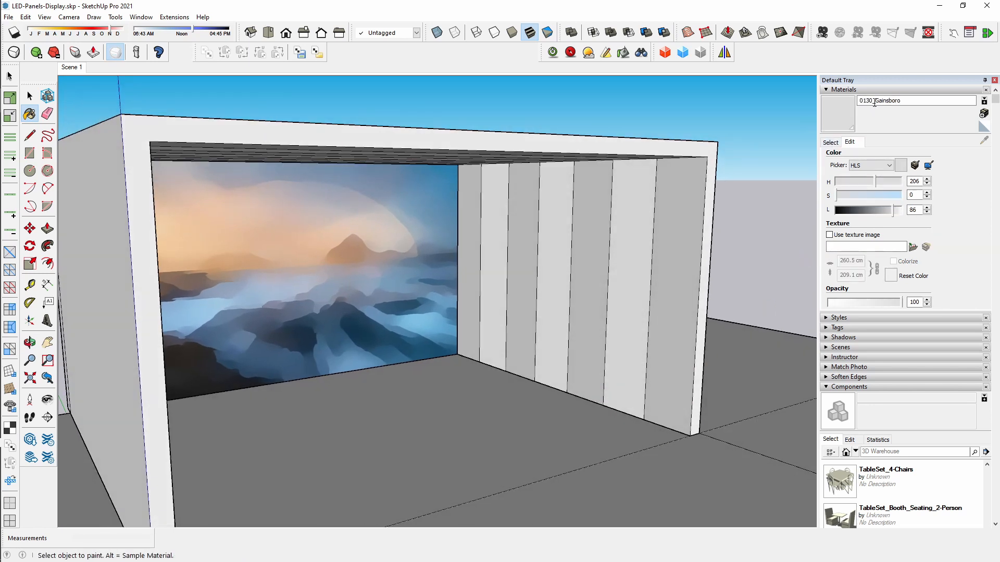
left_click(830, 142)
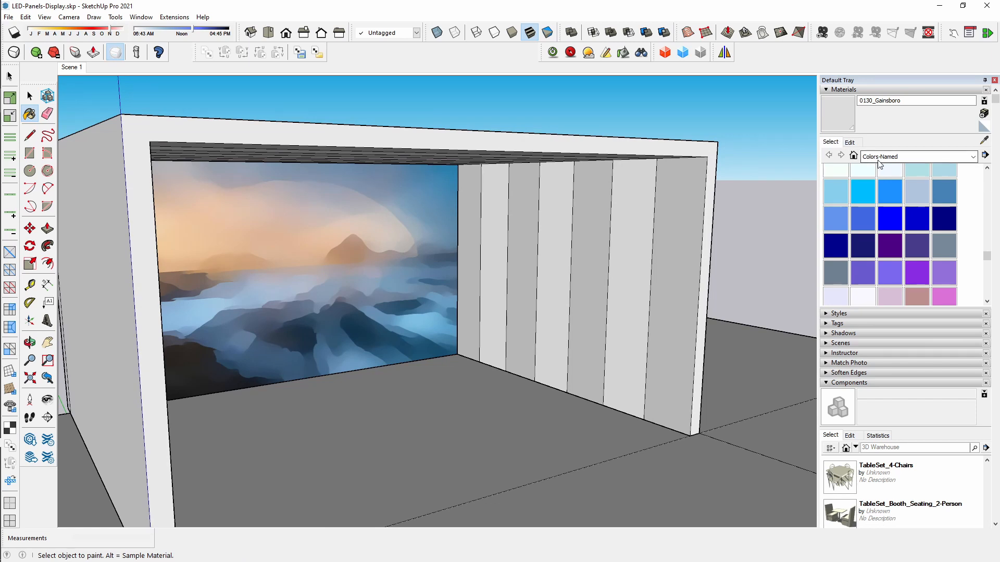
scroll(908, 292, "down", 3)
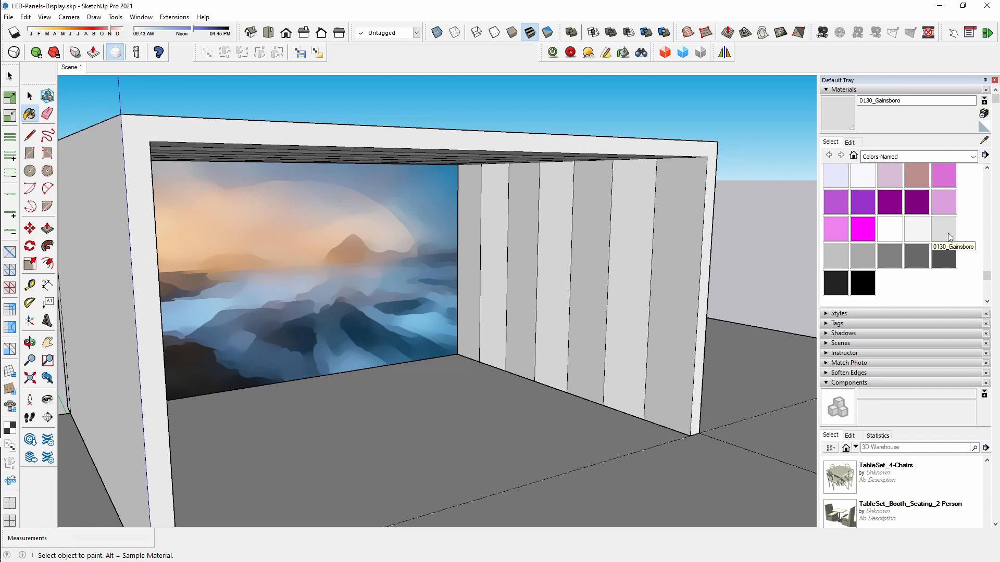
- Open the Gainsboro material's colour properties and try nudging its lightness
left_click(853, 142)
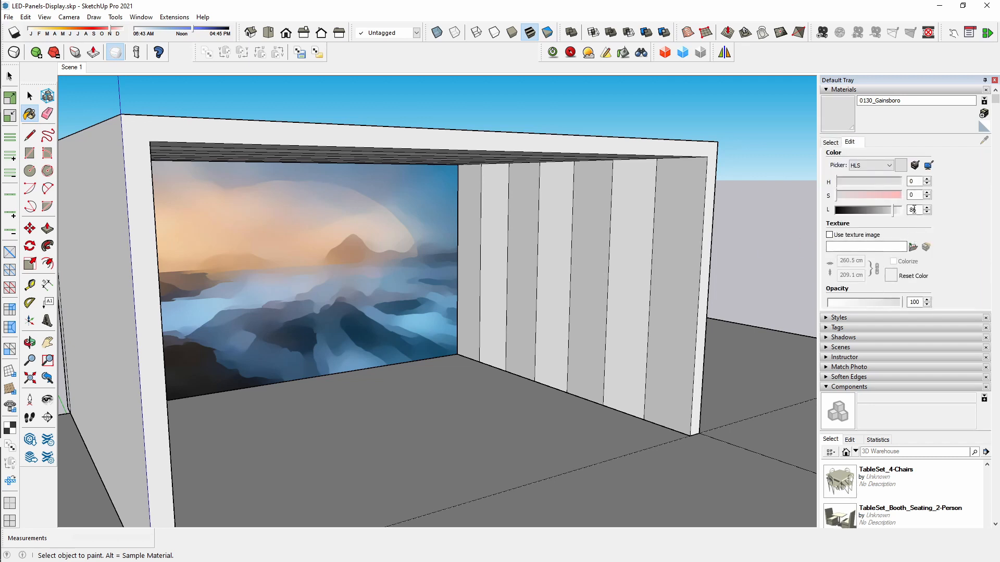
mouse_move(614, 343)
middle_mouse_down()
mouse_move(602, 350)
mouse_move(655, 323)
mouse_move(607, 304)
middle_mouse_up()
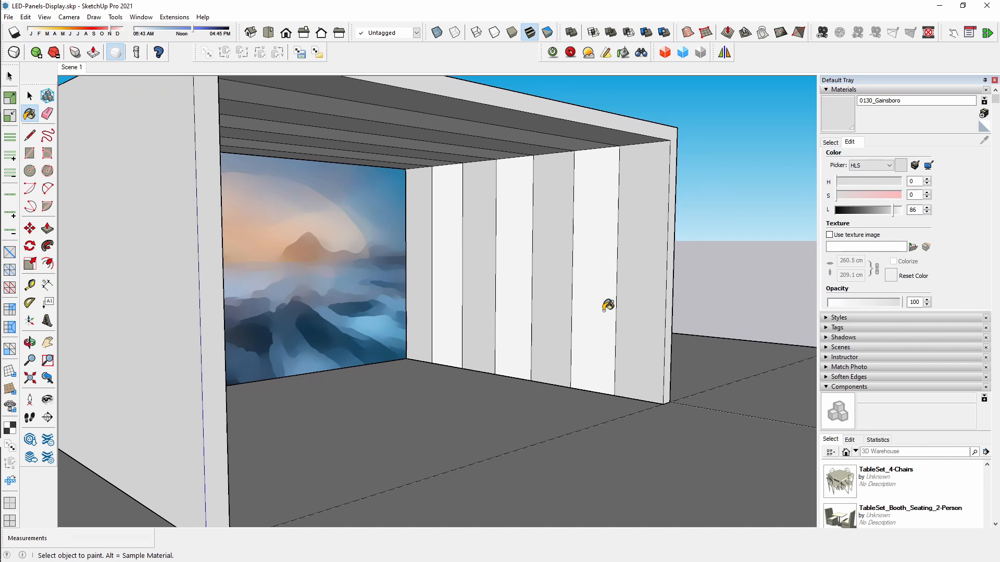
left_click(926, 208)
left_click(927, 208)
left_click(927, 207)
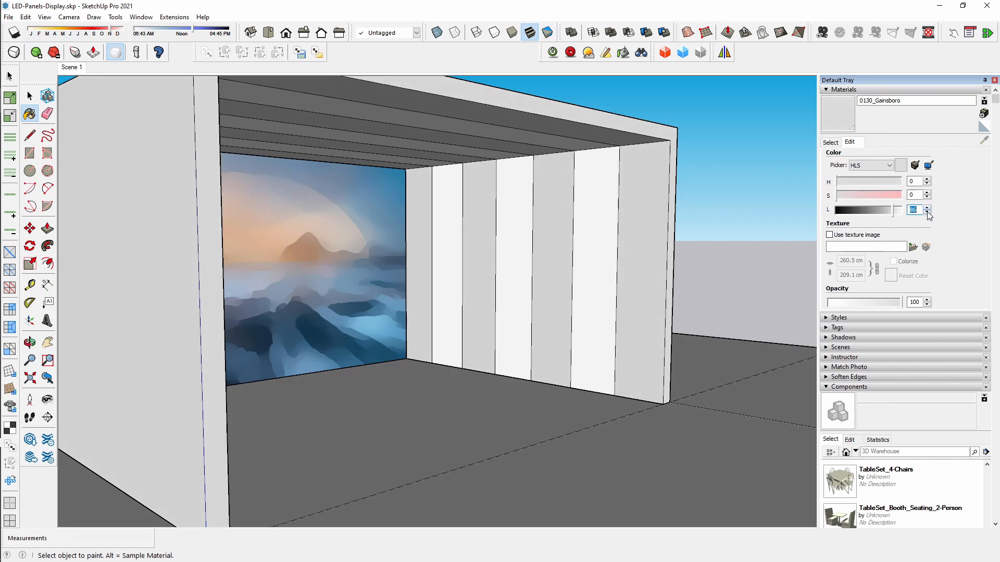
- Sample the back wall's landscape image material again to review its texture properties
mouse_move(747, 269)
middle_mouse_down()
mouse_move(698, 279)
mouse_move(617, 270)
mouse_move(664, 261)
mouse_move(571, 290)
mouse_move(475, 250)
middle_mouse_up()
left_click(477, 300, "alt")
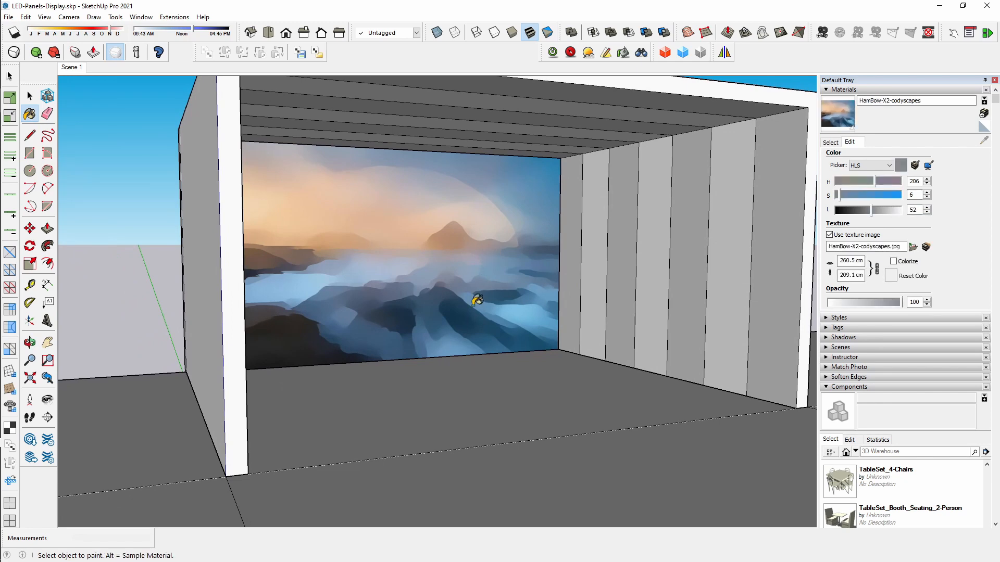
mouse_move(477, 300)
middle_mouse_down()
mouse_move(542, 306)
mouse_move(330, 276)
mouse_move(428, 294)
middle_mouse_up()
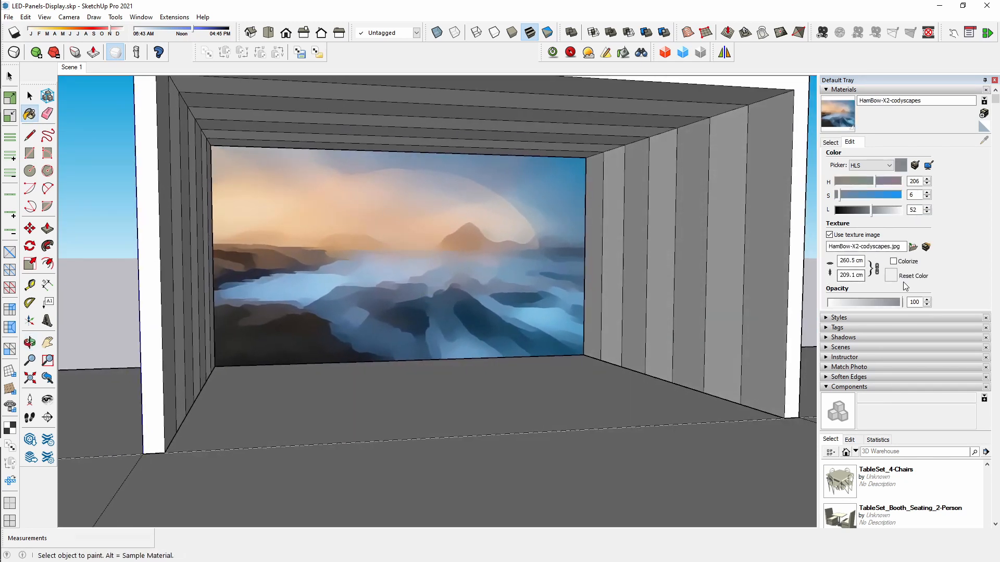
- Select the vertical strips of the booth's inner side wall one by one, from the front opening toward the back wall
mouse_move(536, 261)
middle_mouse_down()
mouse_move(575, 272)
mouse_move(432, 334)
mouse_move(535, 295)
middle_mouse_up()
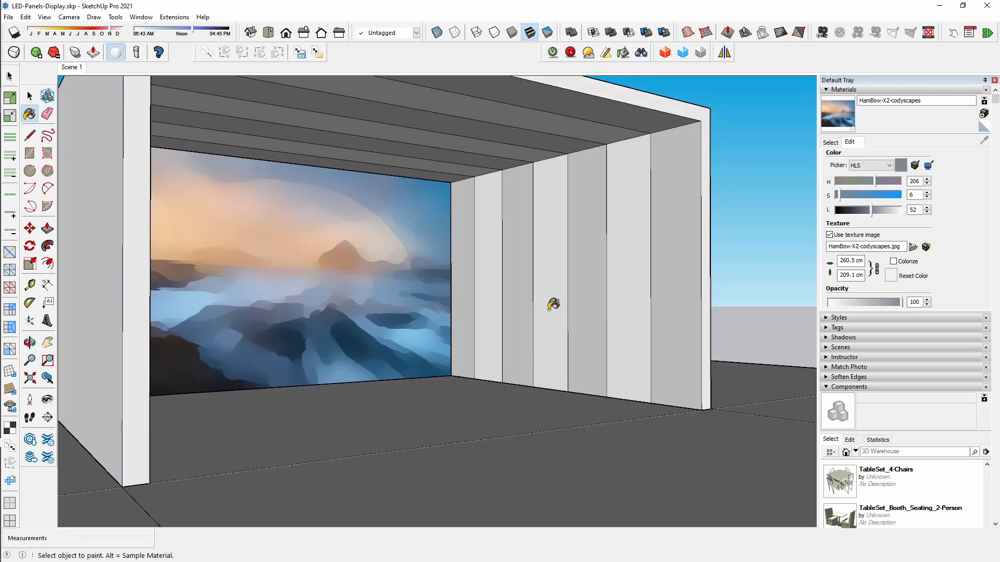
scroll(661, 261, "up", 3)
middle_click_drag(657, 262, 632, 279)
key("space")
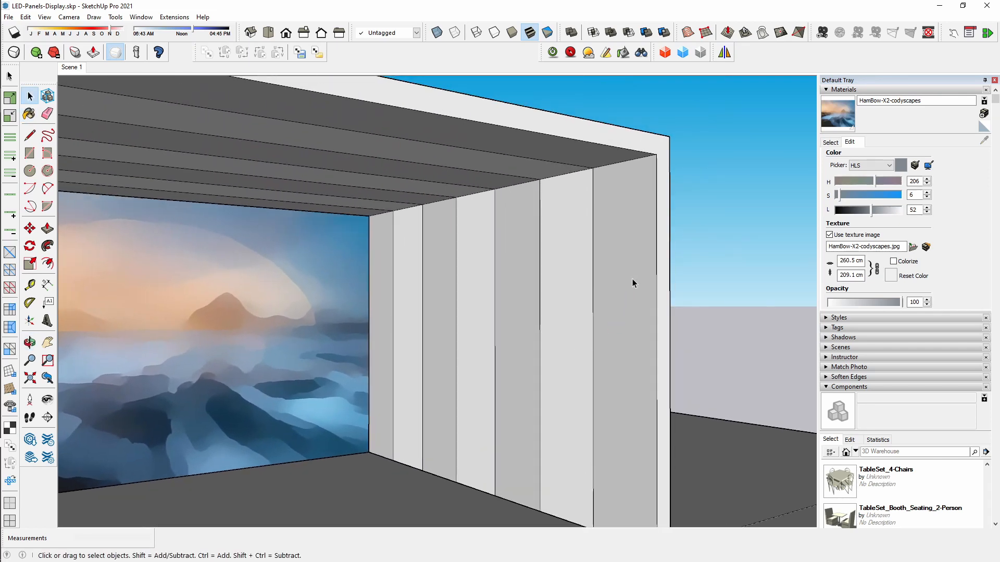
left_click(632, 279)
left_click(594, 292)
left_click(567, 293)
left_click(515, 293)
left_click(471, 294)
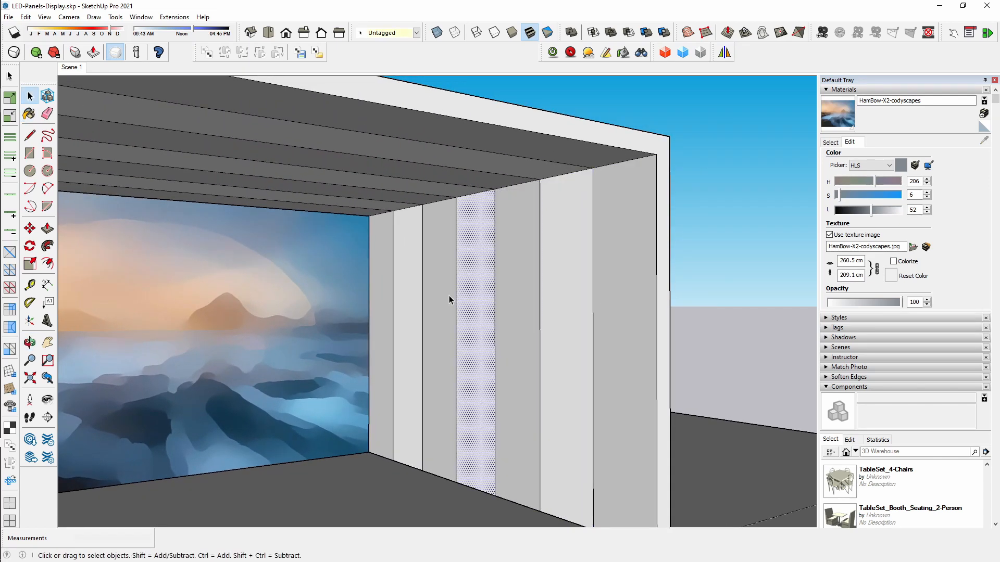
left_click(407, 297)
- Sample the emitter material from a white strip on the side wall and highlight its name
key("b")
left_click(576, 264, "alt")
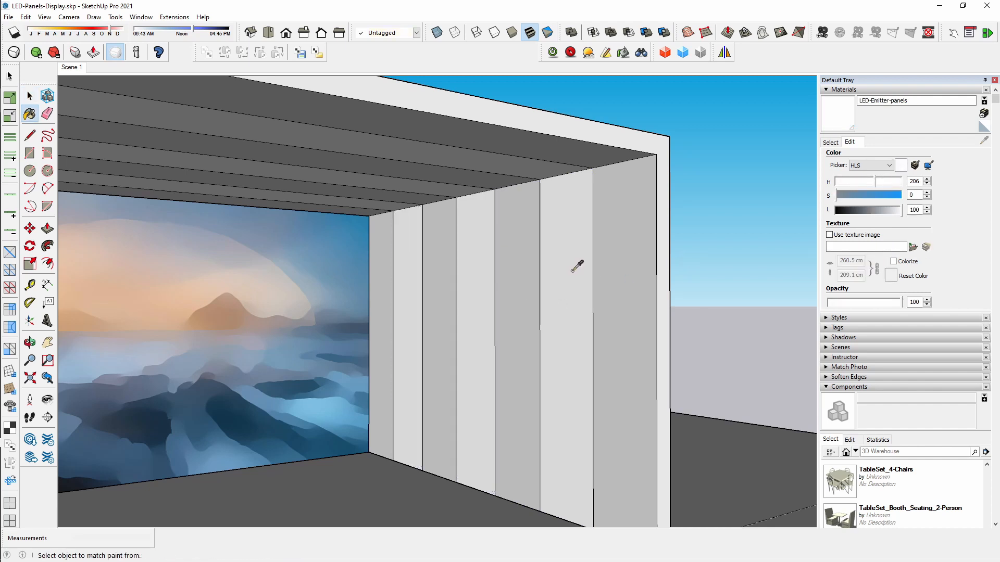
mouse_move(552, 323)
middle_mouse_down()
mouse_move(593, 335)
mouse_move(779, 189)
middle_mouse_up()
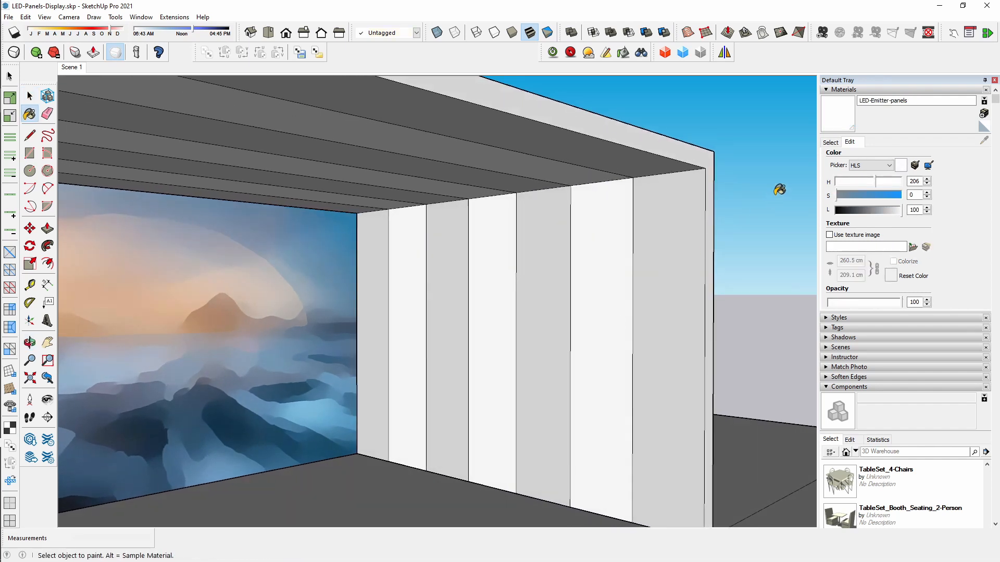
left_click(924, 101)
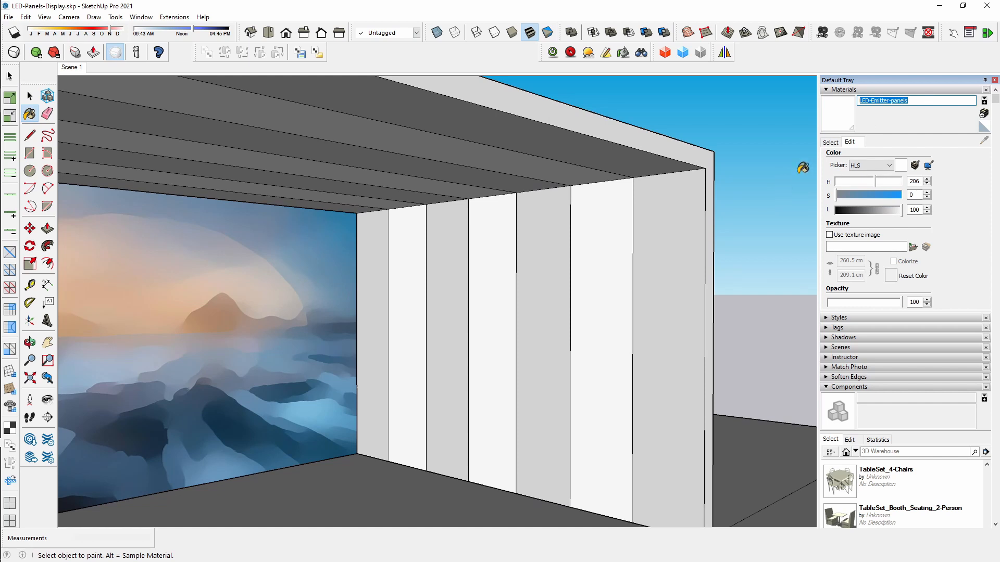
left_click(918, 101)
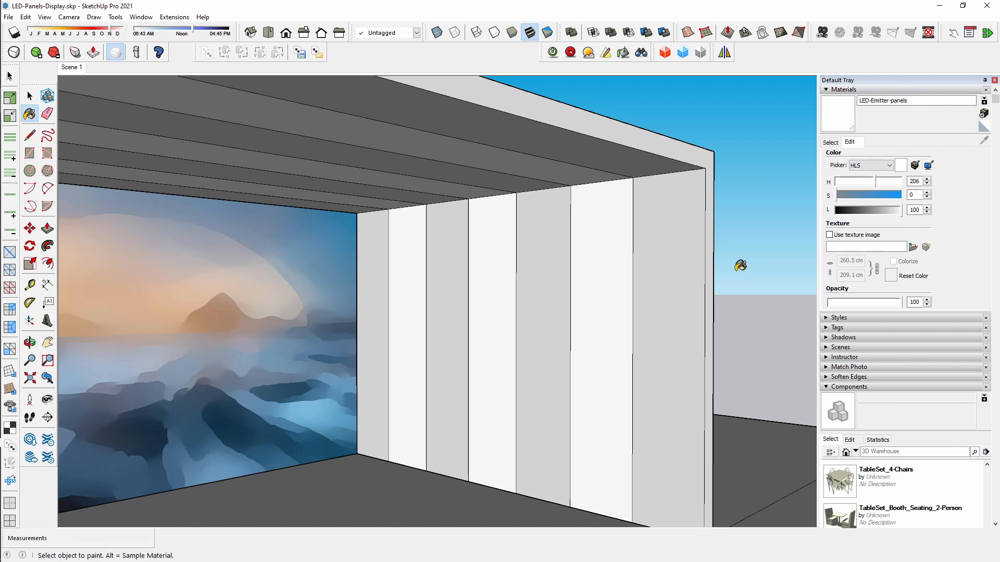
- Paint the white strip nearest the booth's opening with 0127_Magenta from the Colors-Named collection
left_click(832, 142)
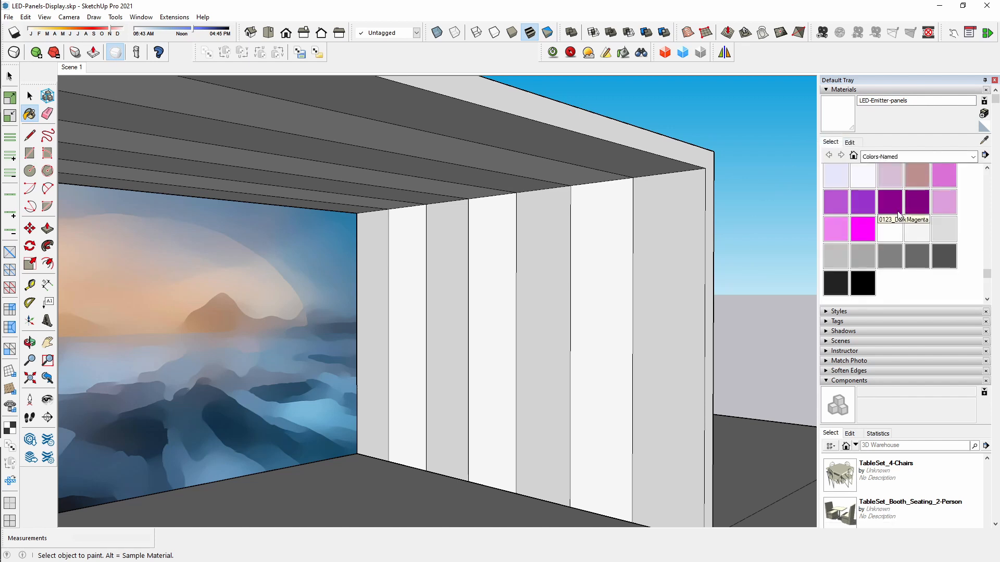
left_click(863, 229)
left_click(626, 266)
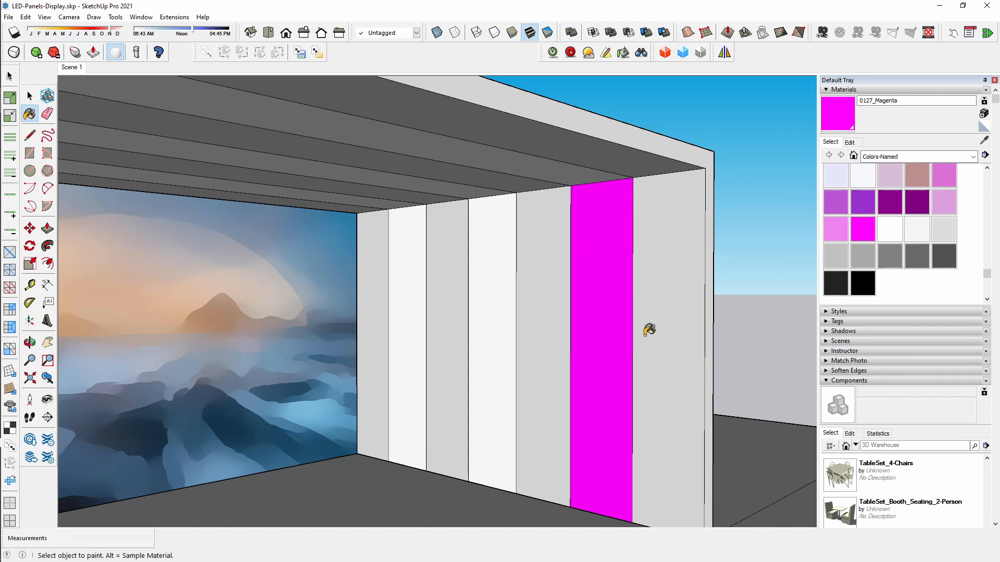
- Enter Emitter as the magenta material's name and set its saturation to 0 and lightness to 100
left_click(850, 142)
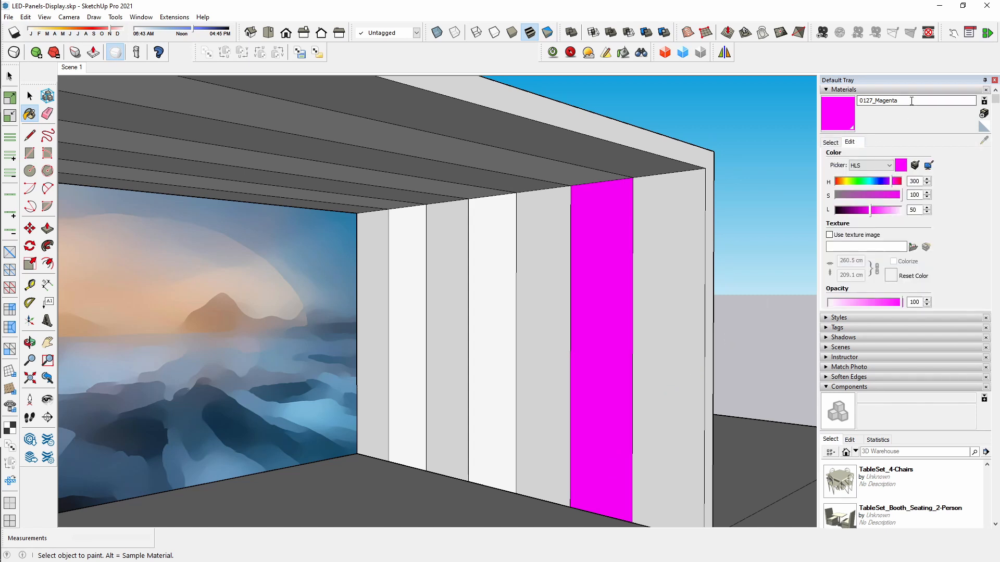
type("Emitter")
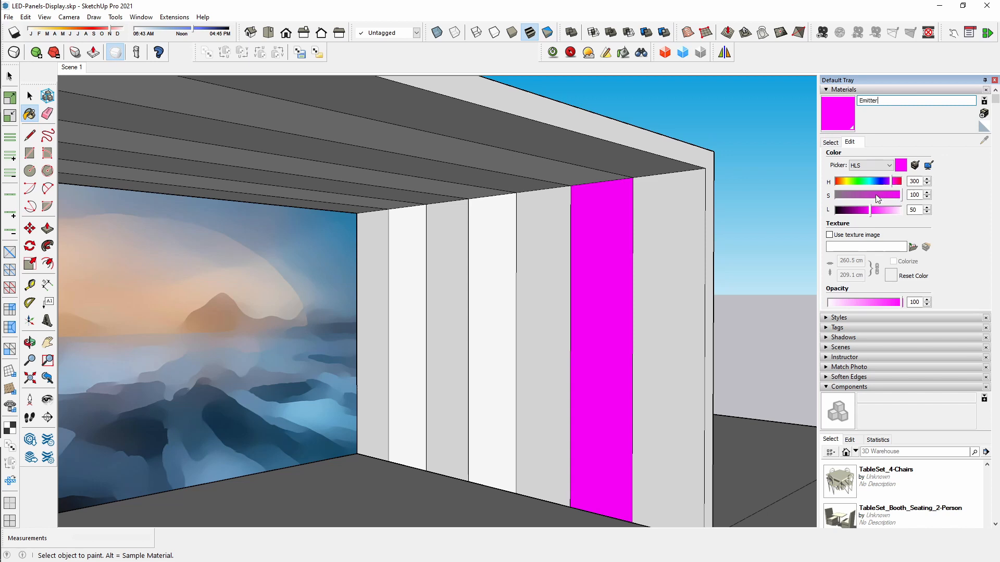
left_click_drag(900, 195, 801, 195)
left_click_drag(870, 210, 908, 212)
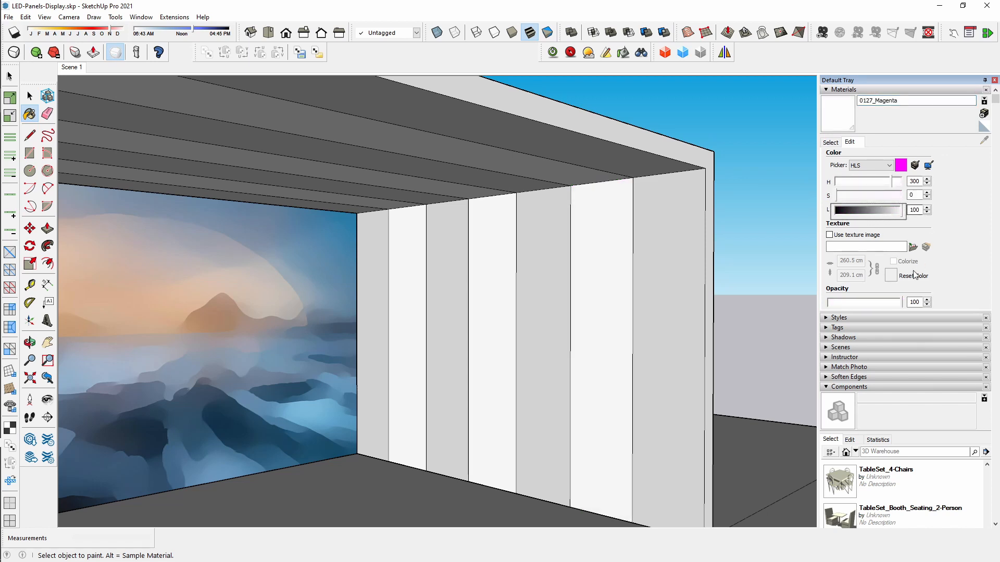
- Open the render material editor and load 0127_Magenta from the white strip nearest the booth's opening
left_click(623, 53)
left_click_drag(621, 114, 462, 90)
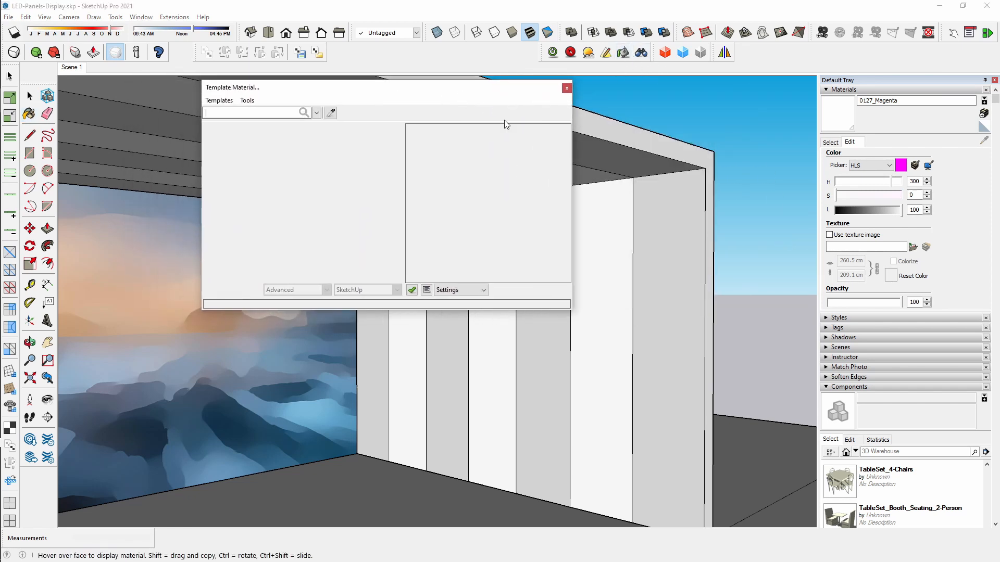
left_click(619, 243)
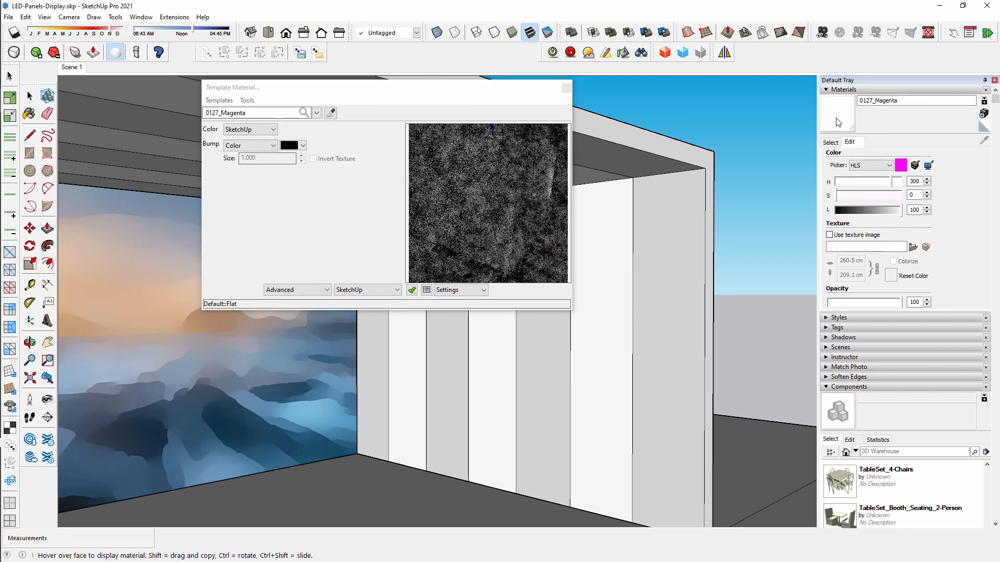
double_click(855, 100)
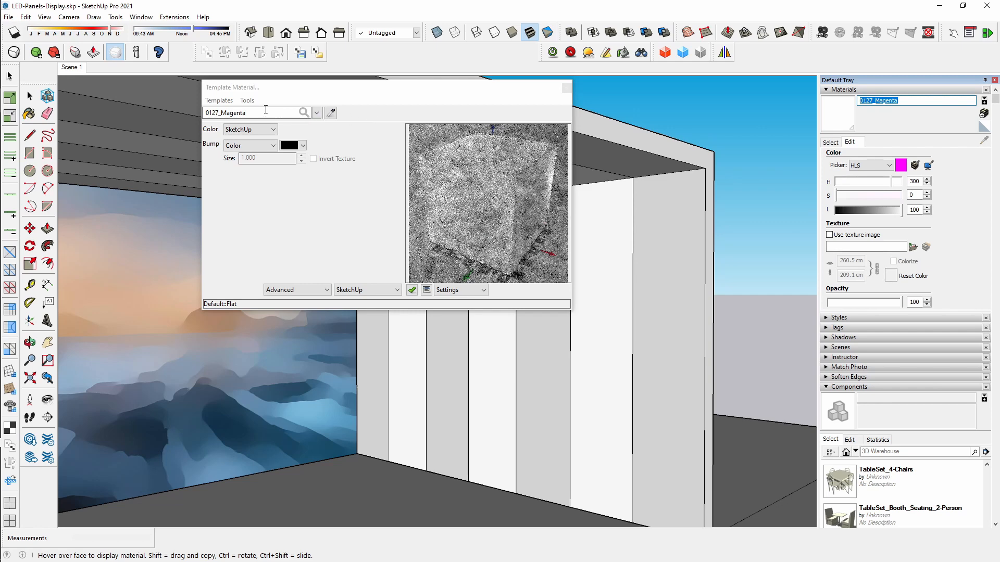
left_click_drag(256, 113, 151, 108)
- Apply the Low Voltage 50W emitter template to the 0127_Magenta material
left_click(219, 99)
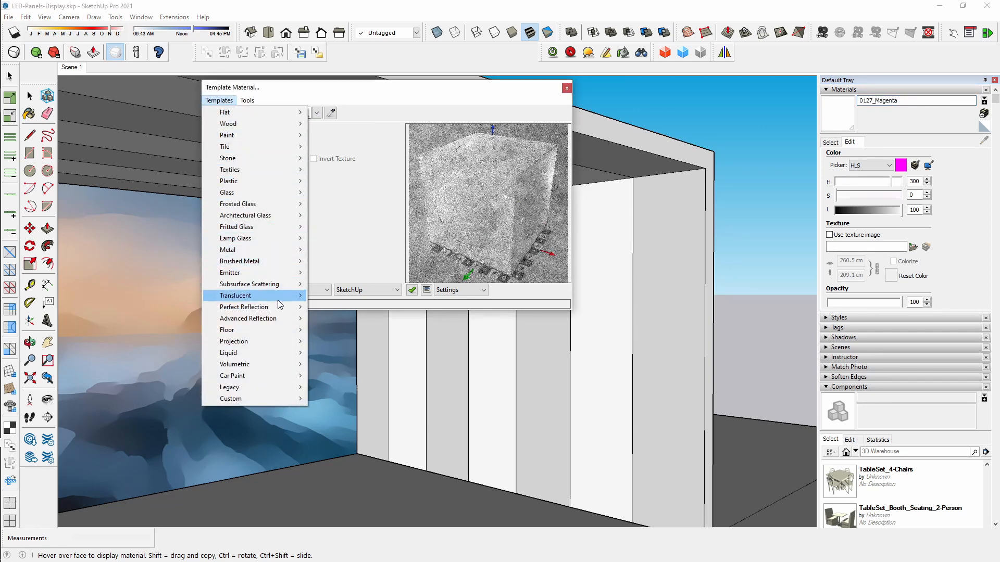
mouse_move(278, 300)
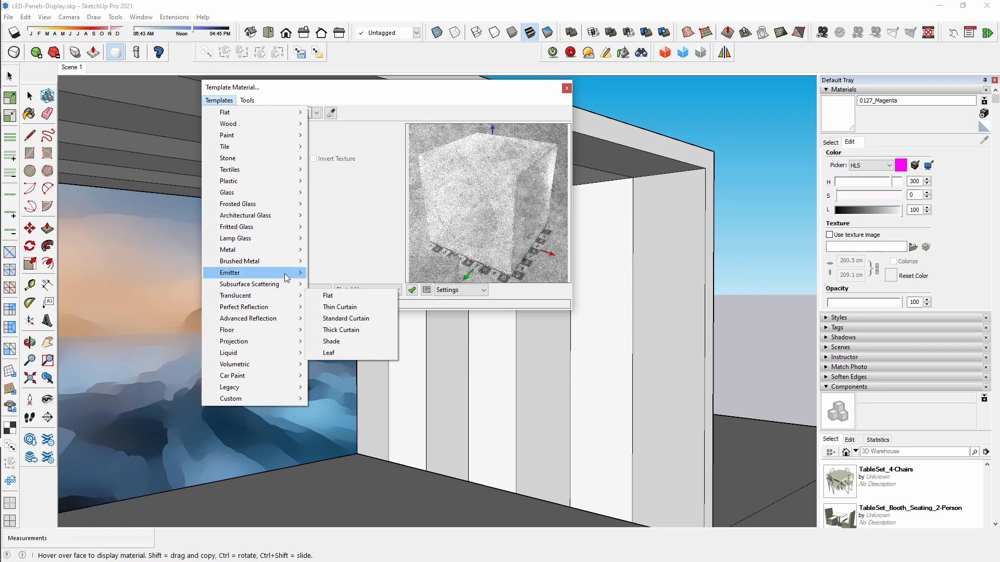
mouse_move(289, 274)
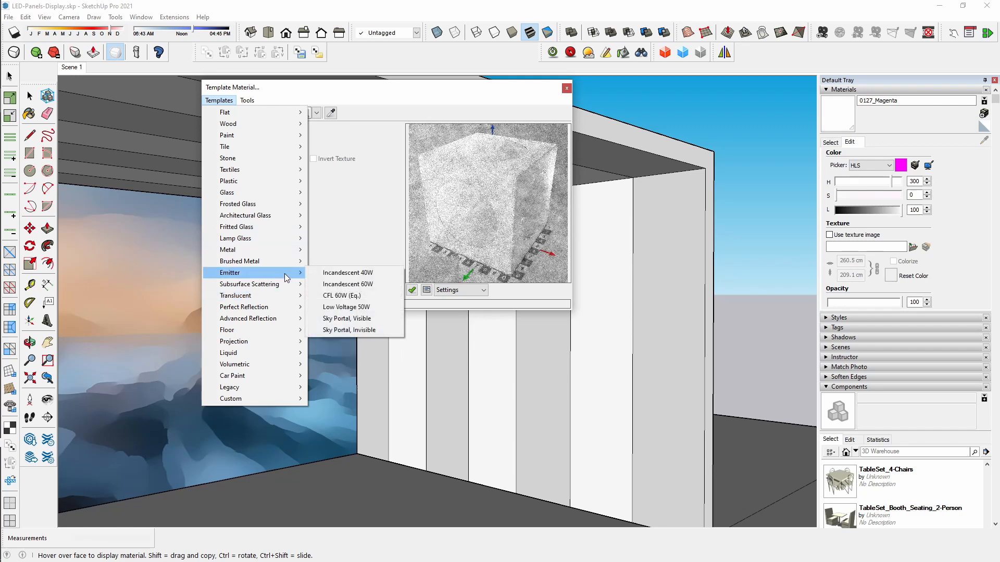
left_click(327, 309)
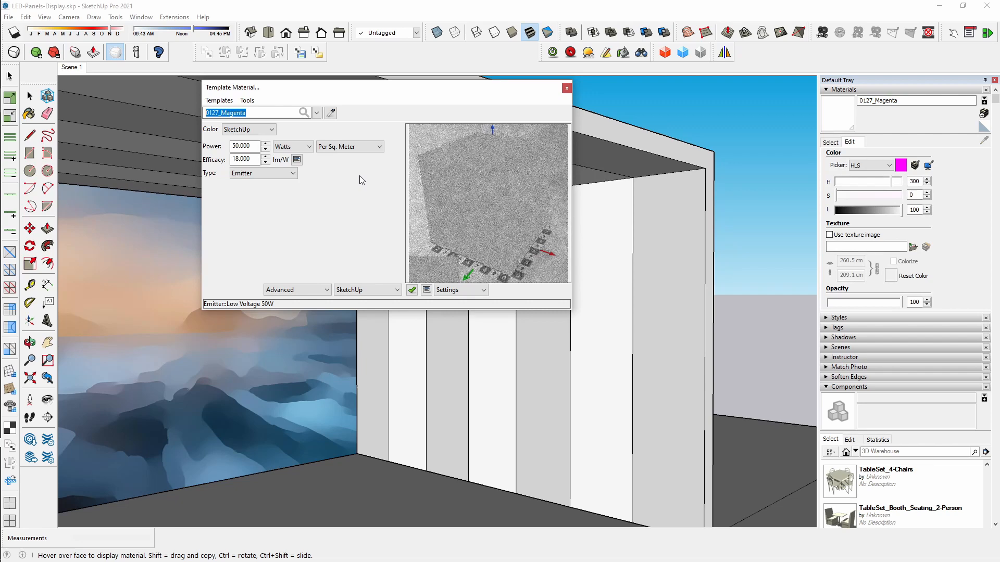
- Set the emitter's power to 10000 watts per square meter and render the material preview
left_click_drag(253, 146, 88, 144)
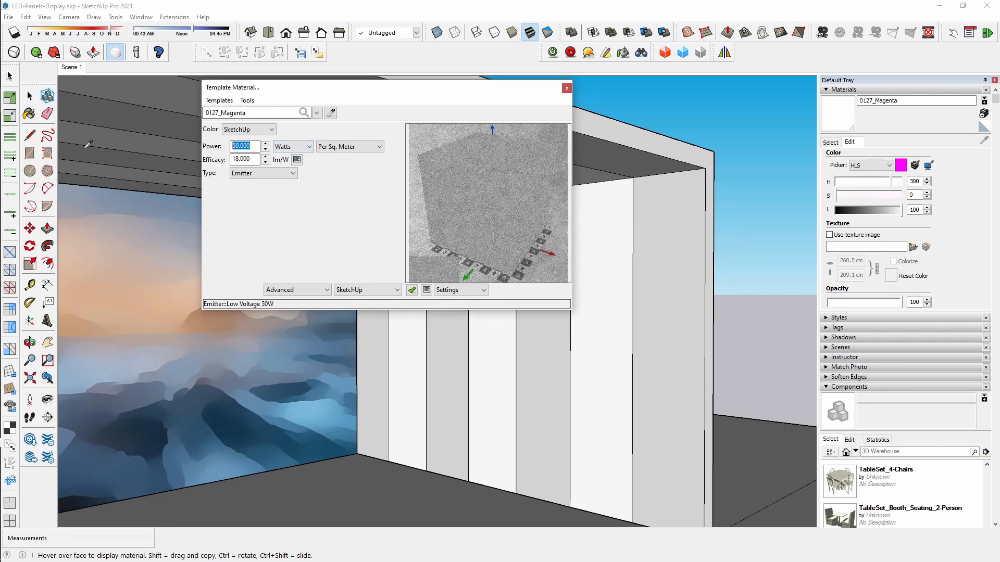
type("10000")
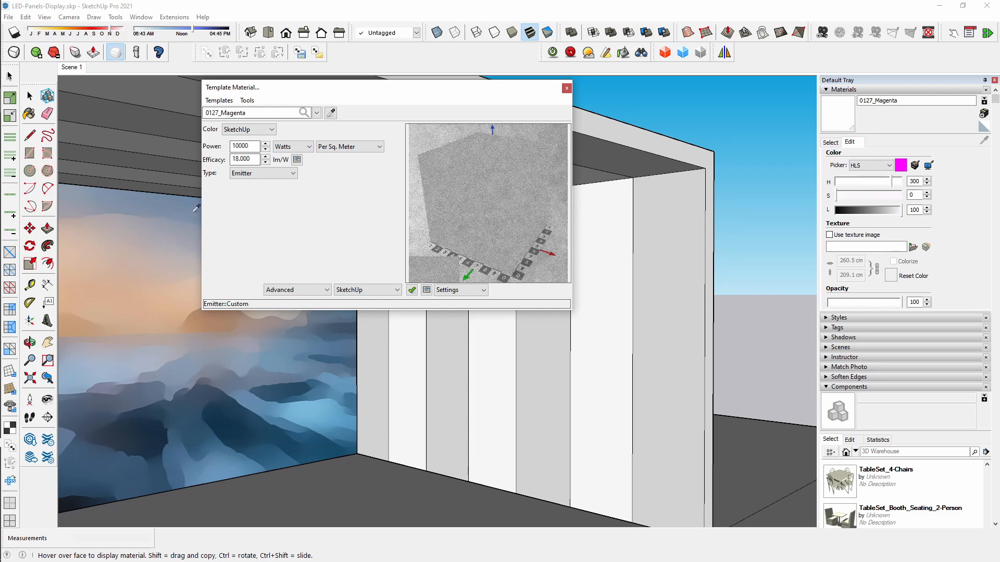
left_click(411, 290)
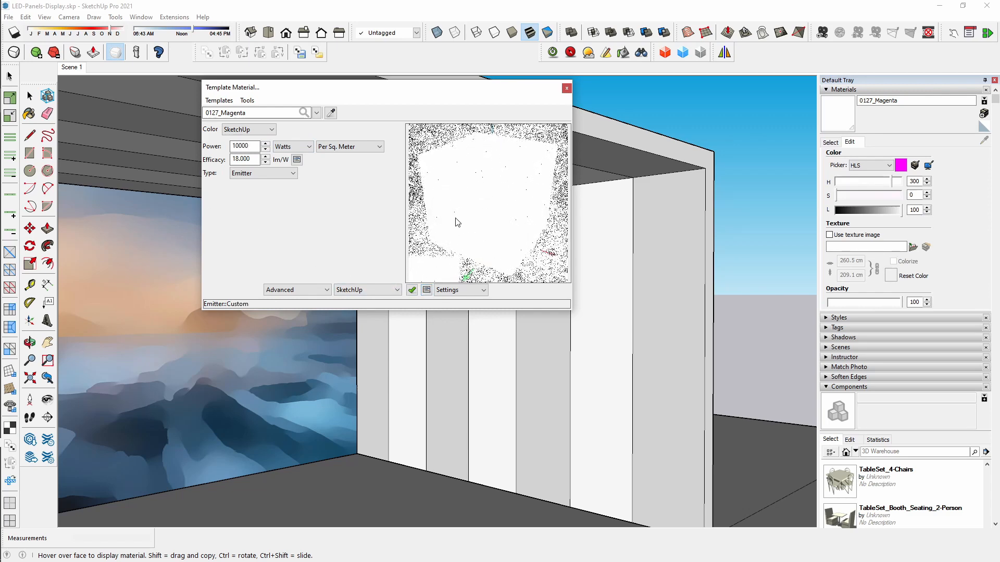
- Switch the material preview to the Ball-In-Cube scene and set the emitter's power to 50 watts
left_click(426, 290)
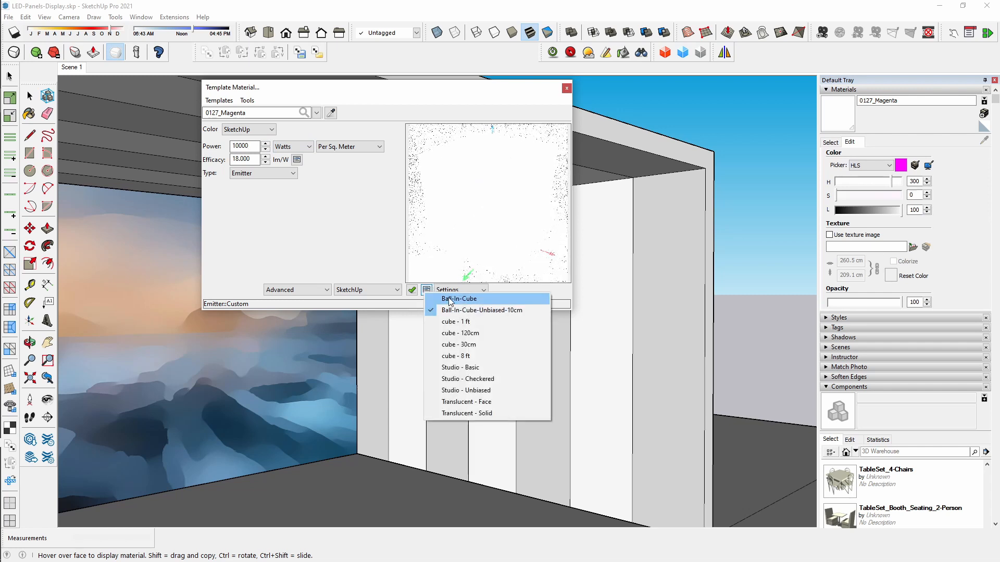
left_click(448, 299)
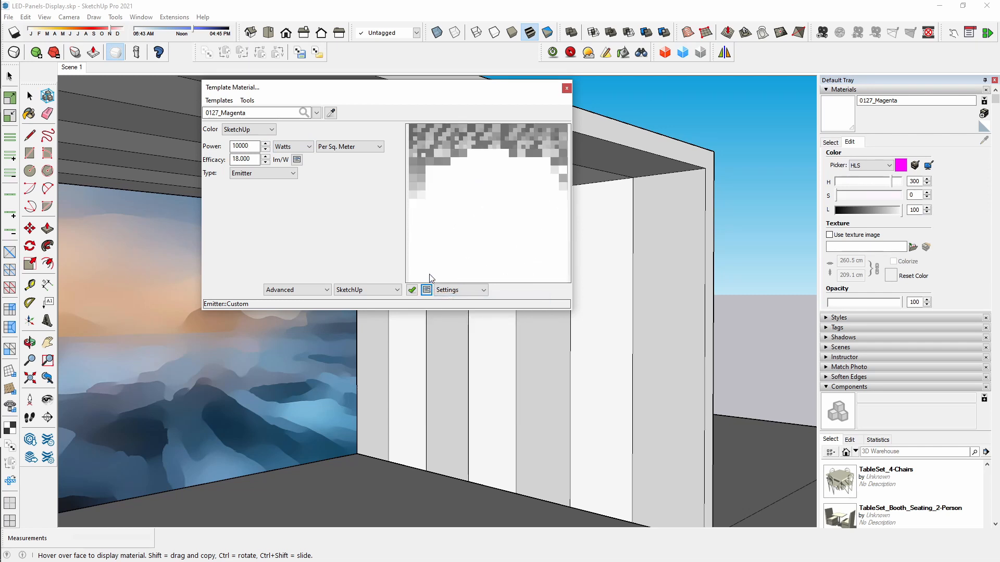
left_click_drag(254, 146, 72, 130)
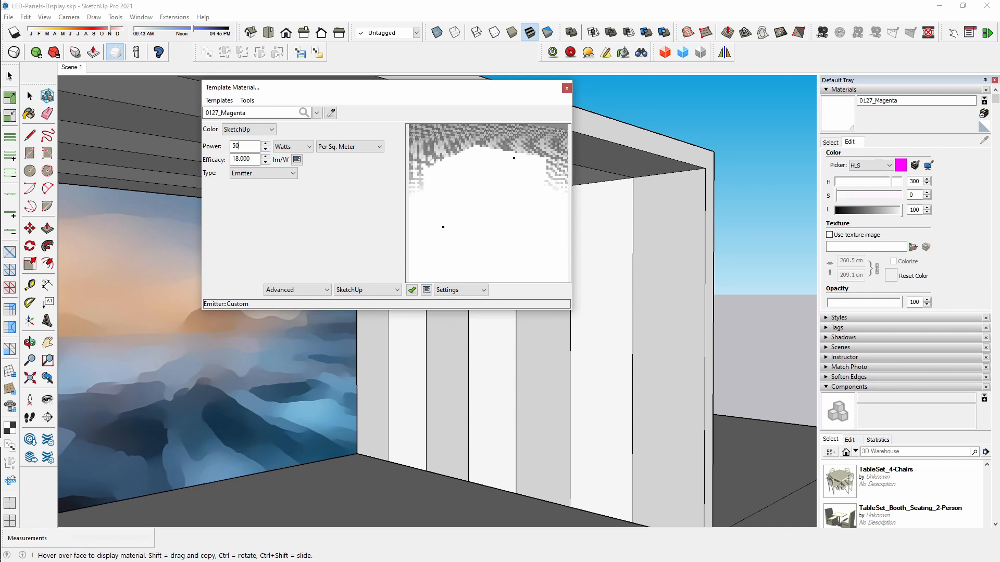
key("Return")
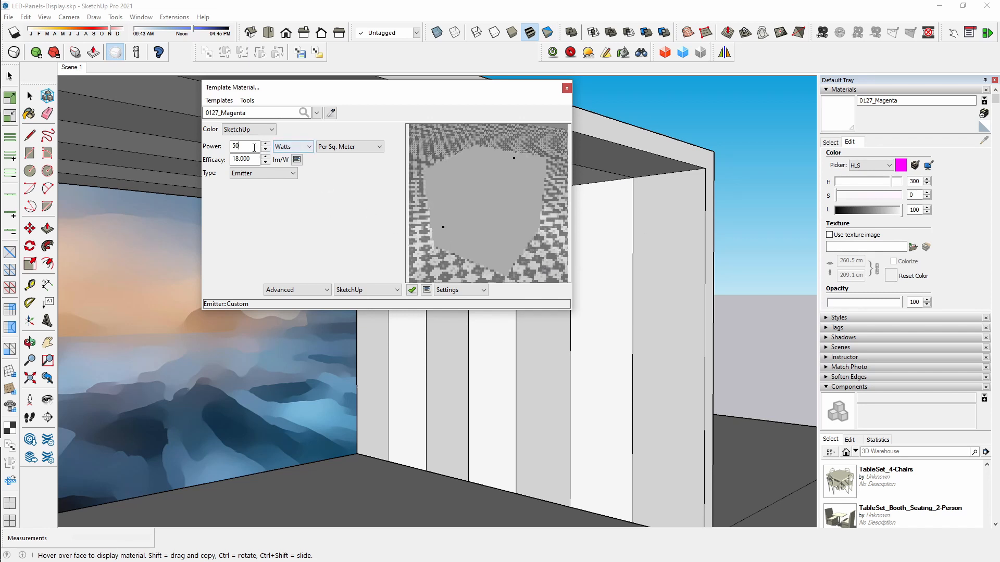
- Apply the Incandescent 60W emitter template to 0127_Magenta and set its power to 150 watts
left_click(297, 159)
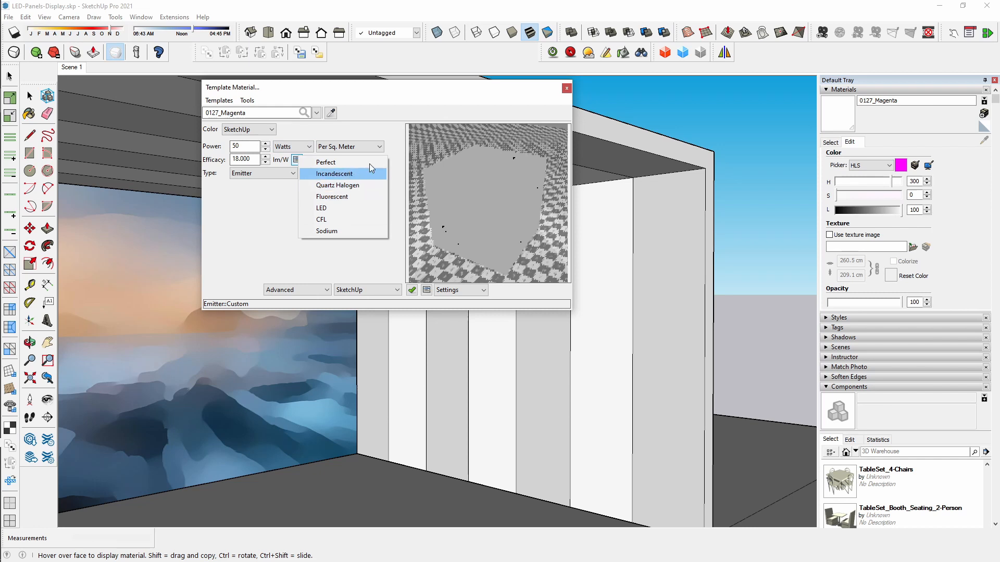
left_click(354, 174)
left_click(218, 100)
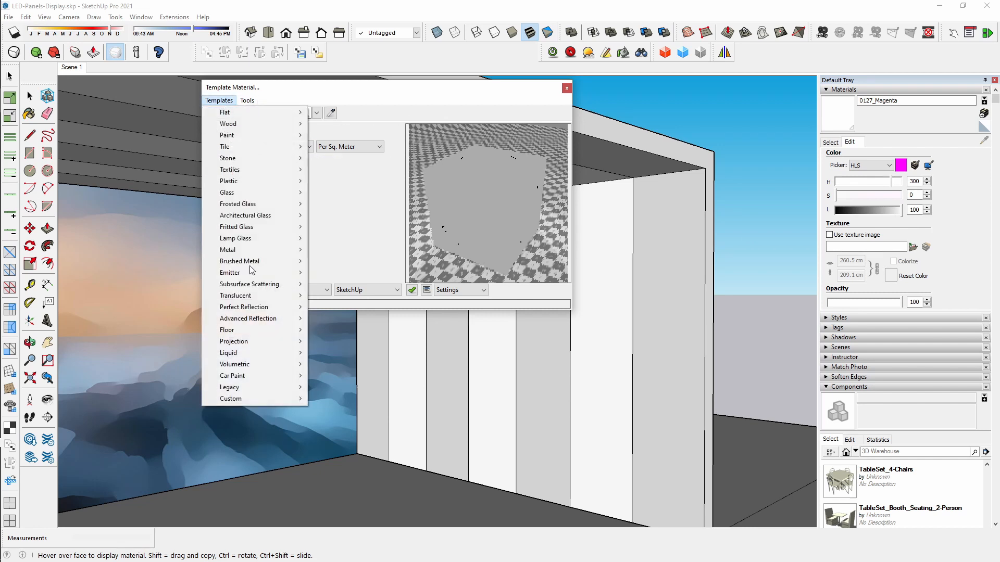
mouse_move(281, 276)
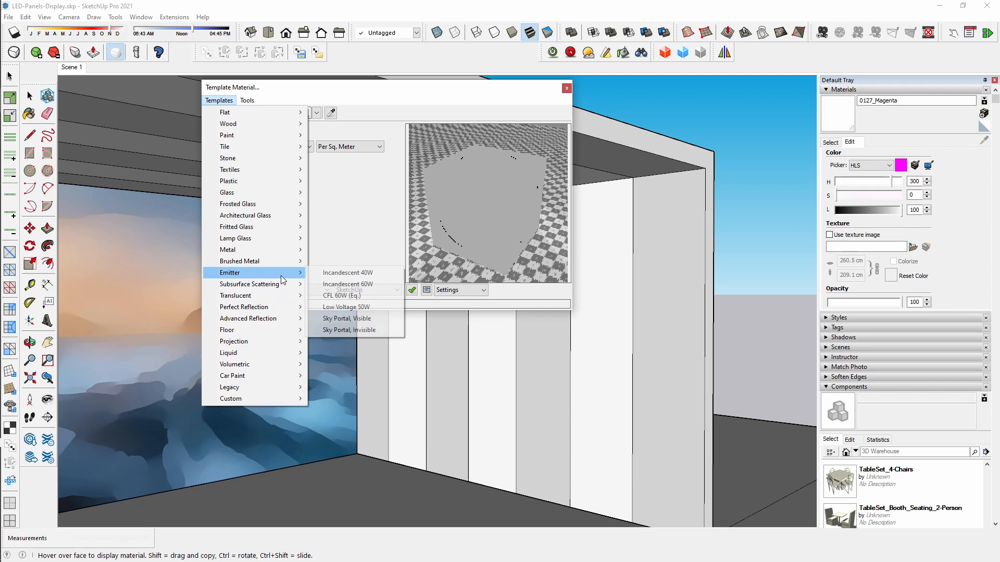
left_click(366, 285)
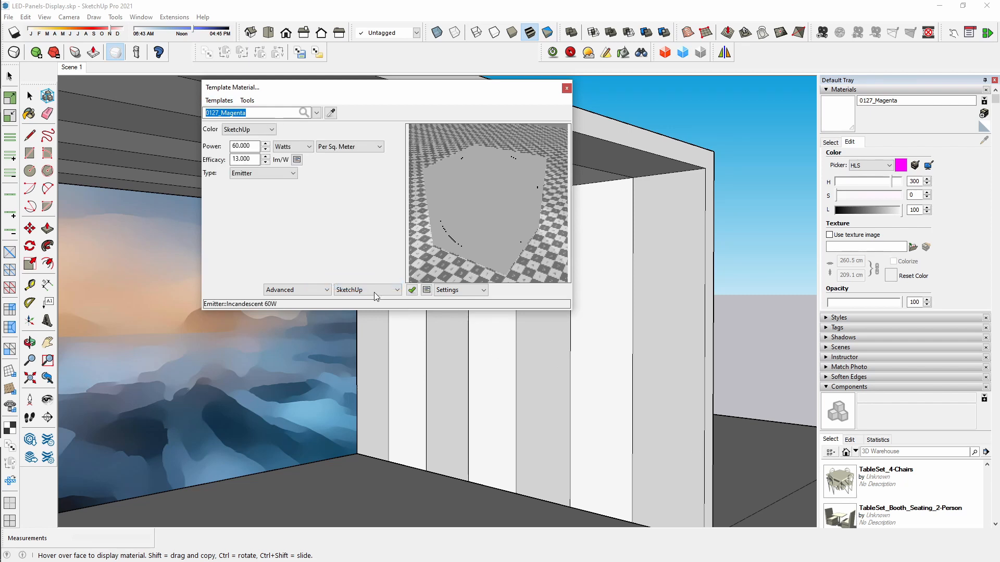
double_click(240, 146)
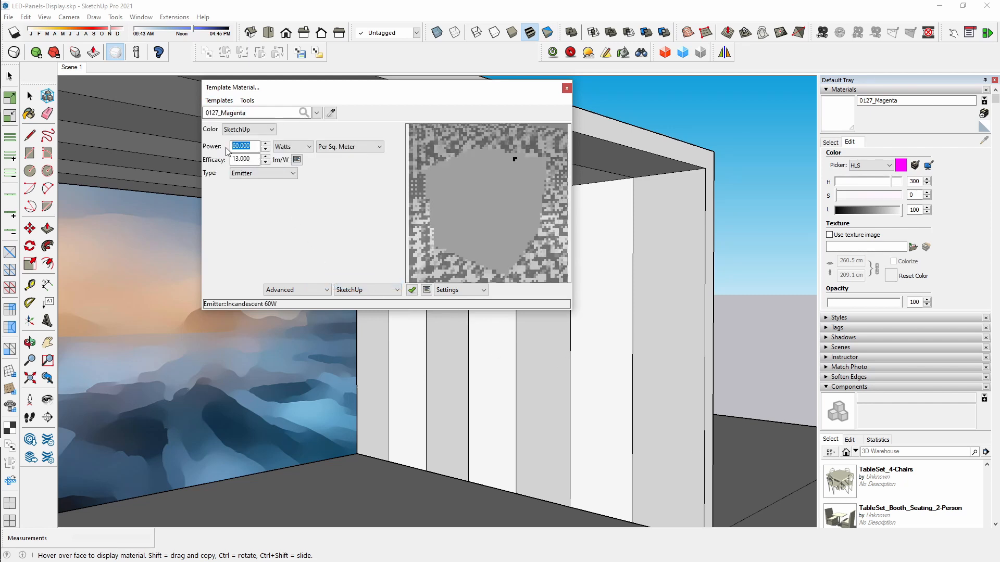
type("150")
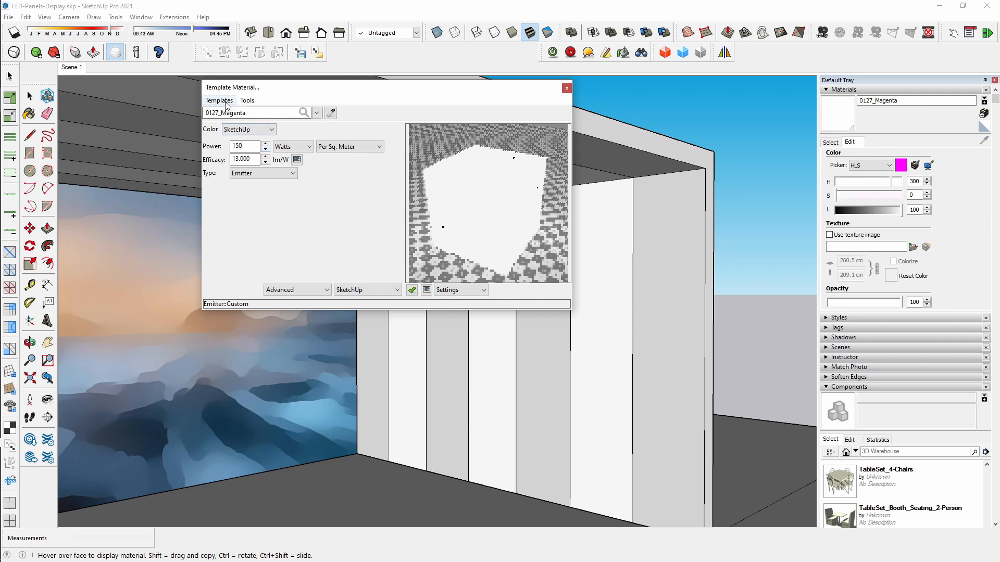
- Load LED-Emitter-panels from the middle white strip and check its emitter template and power settings
left_click(588, 421)
left_click(511, 391)
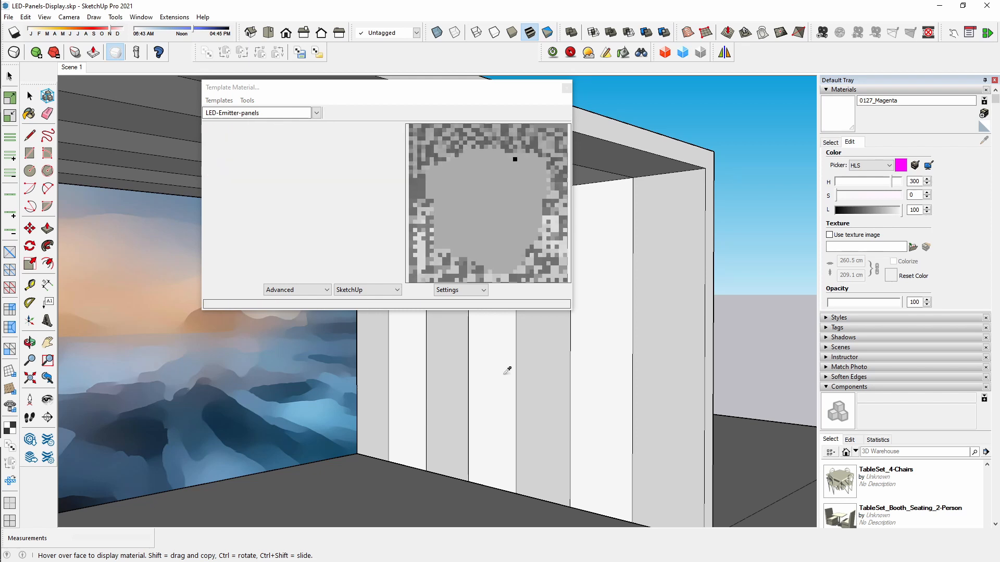
left_click(483, 362)
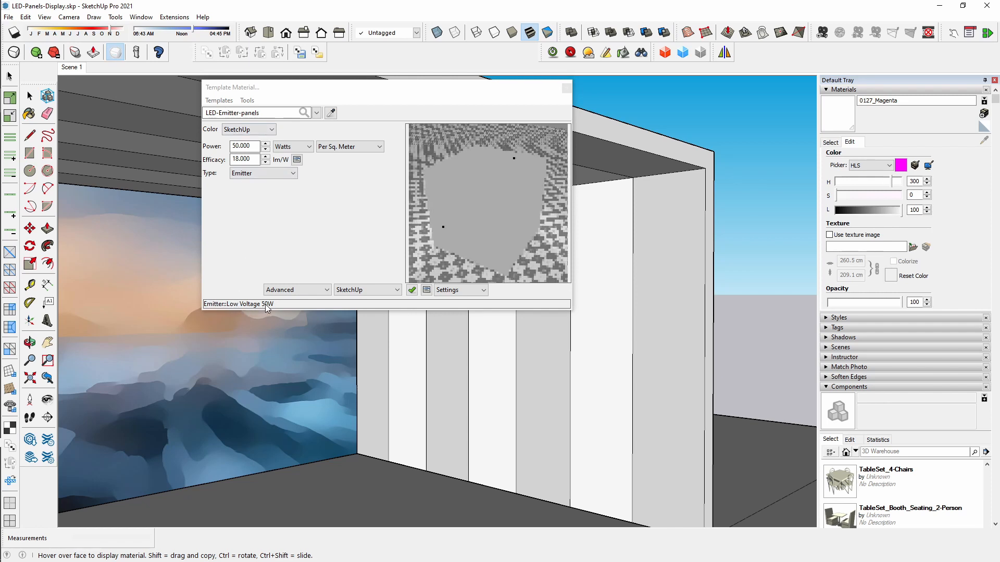
- Reload 0127_Magenta from the strip nearest the opening, give it the Low Voltage 50W emitter template, and close the material editor
left_click(617, 246)
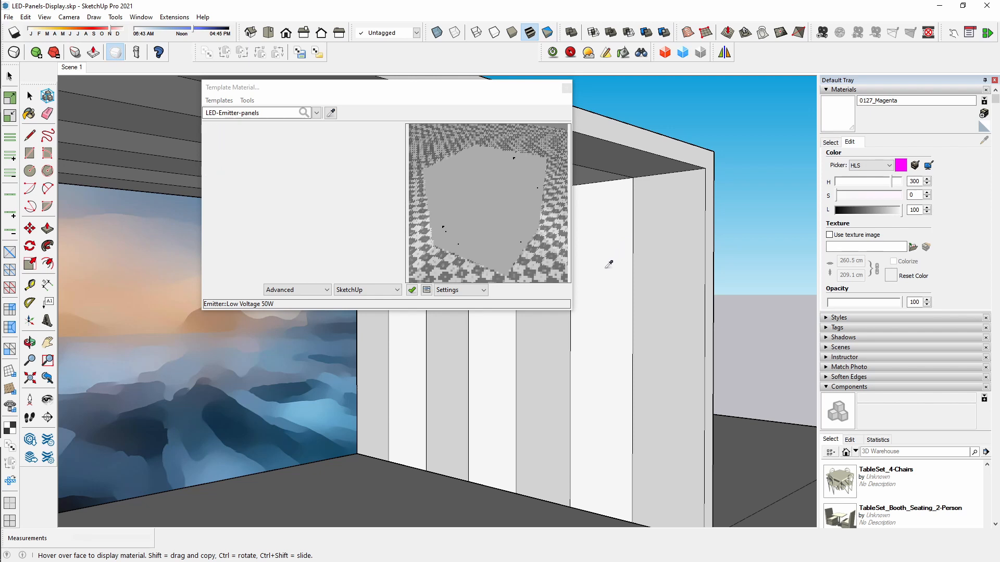
left_click(220, 100)
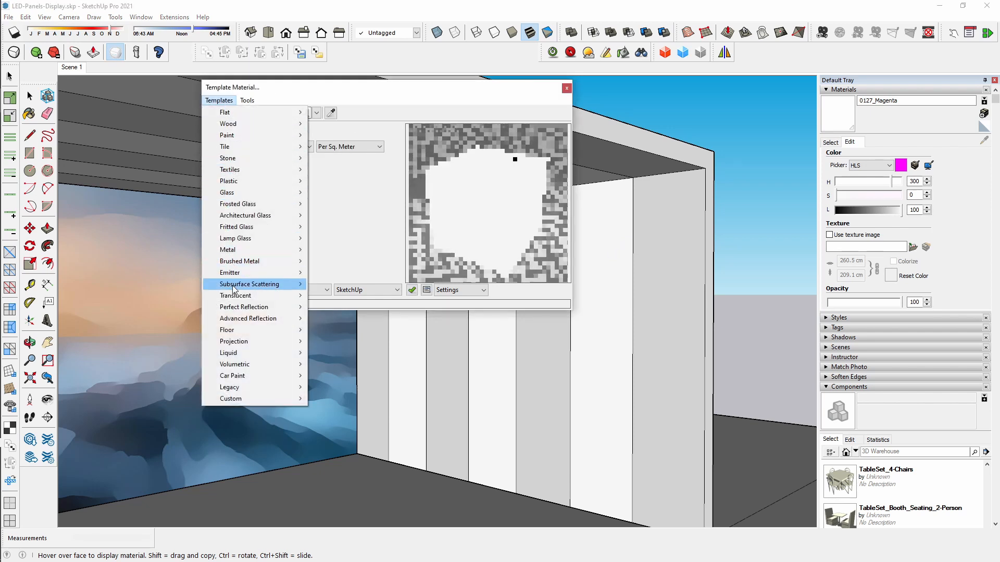
mouse_move(292, 272)
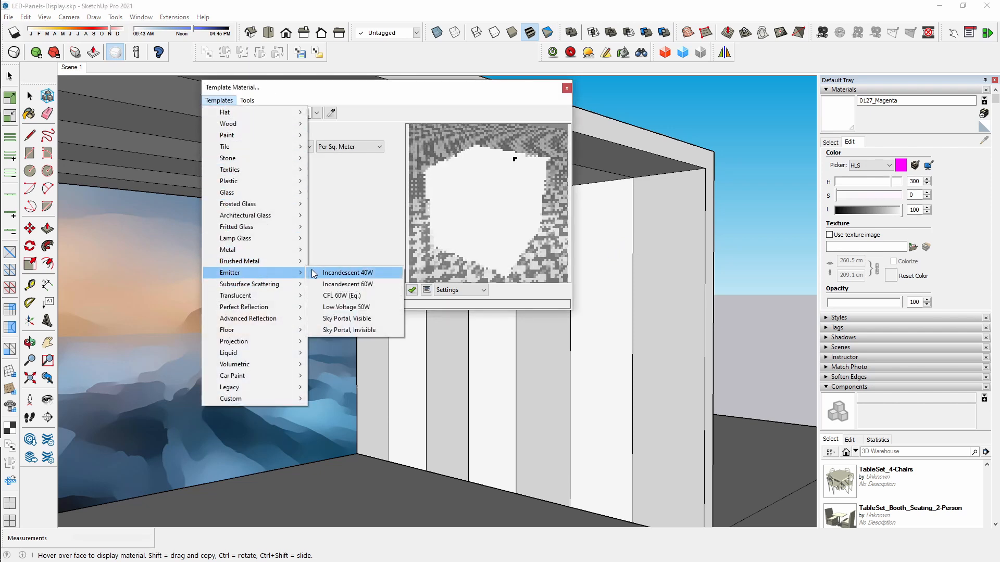
left_click(333, 308)
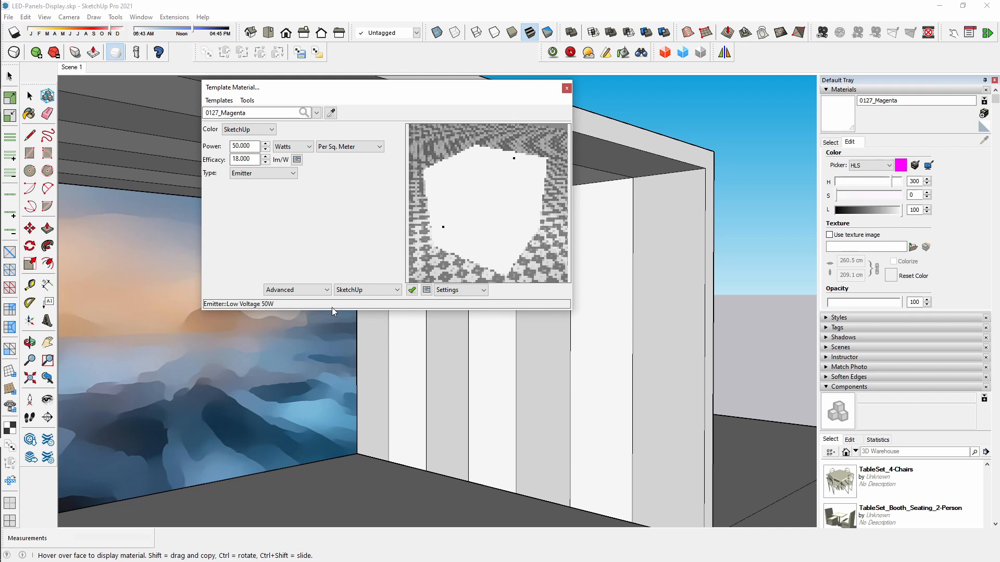
left_click(567, 88)
- Open the render environment editor and use Background Color as the sky type
left_click(588, 55)
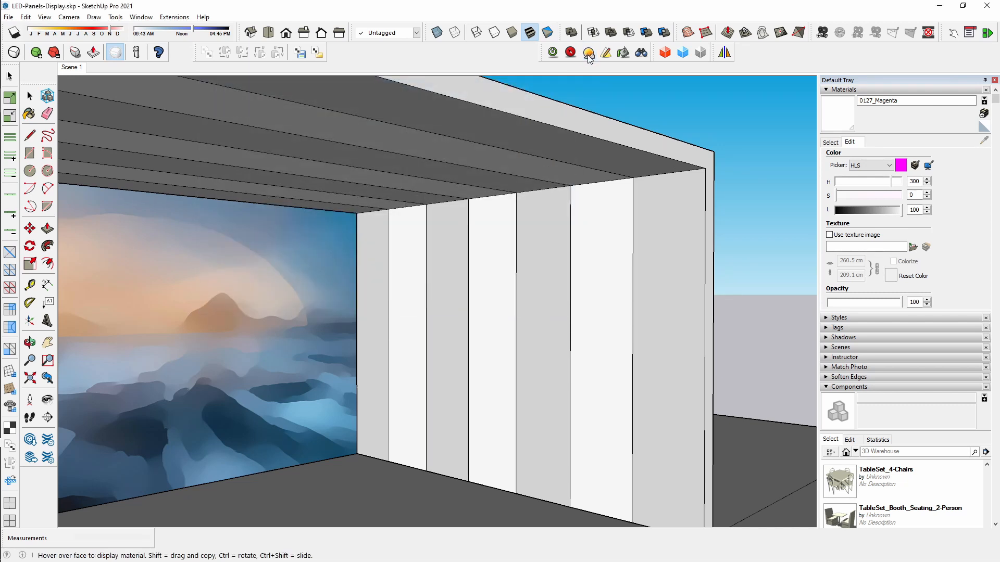
left_click(195, 126)
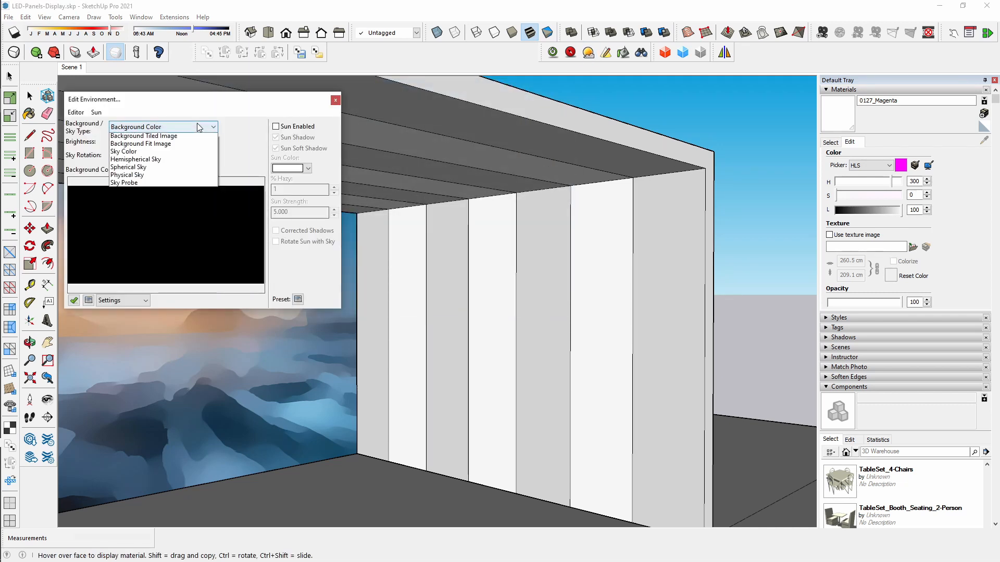
left_click(152, 139)
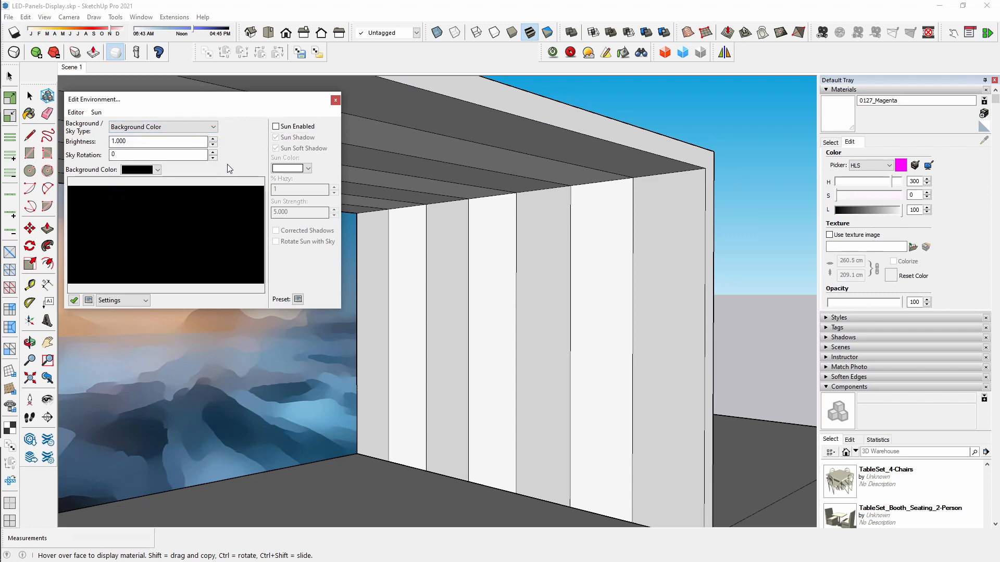
- Set the environment's background color to a pale yellow-green
left_click(157, 170)
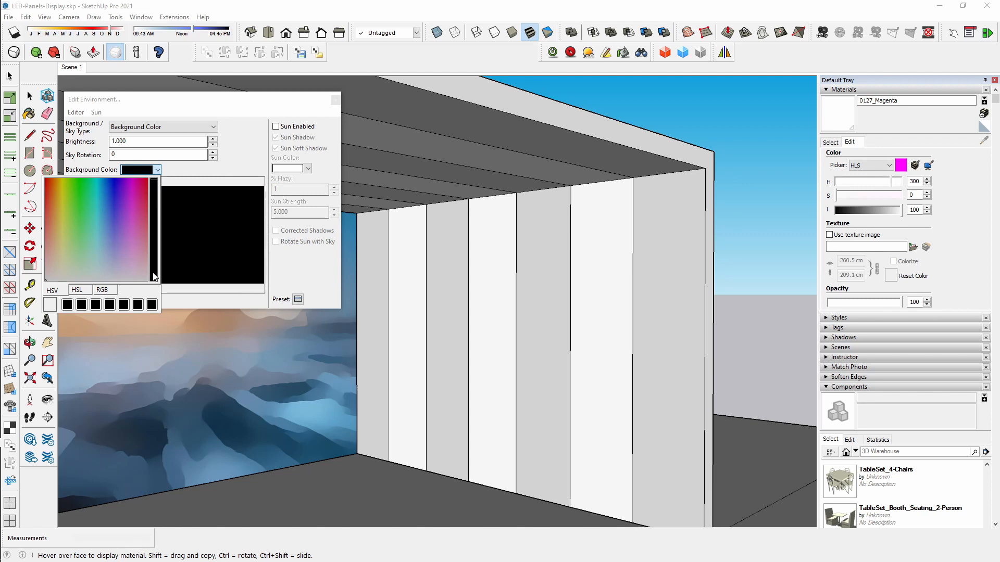
mouse_move(154, 275)
left_mouse_down()
mouse_move(153, 221)
mouse_move(93, 215)
left_mouse_up()
left_click_drag(154, 254, 162, 281)
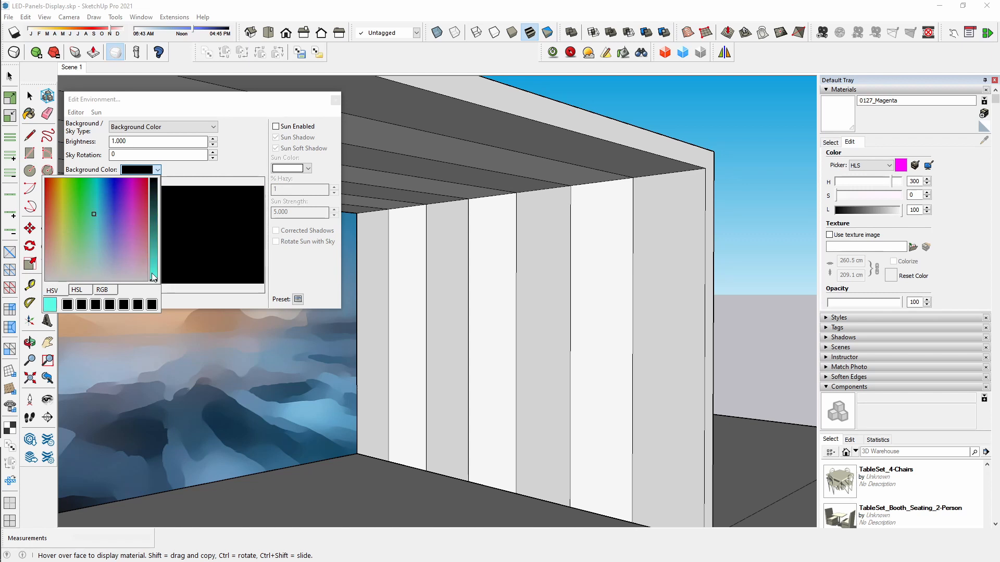
left_click(114, 253)
left_click(68, 255)
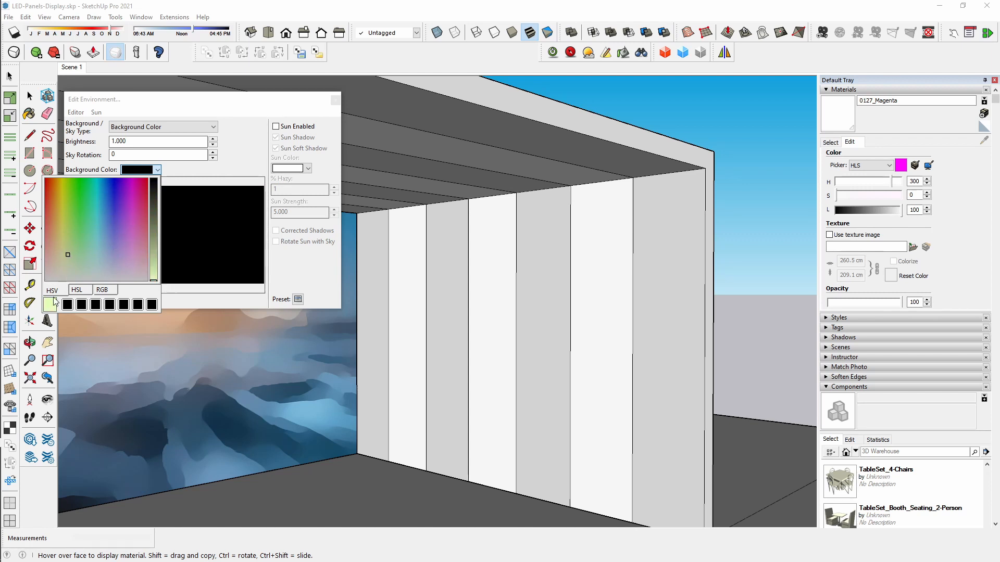
left_click(222, 154)
- Set the environment's background color to black
left_click(156, 169)
left_click(110, 233)
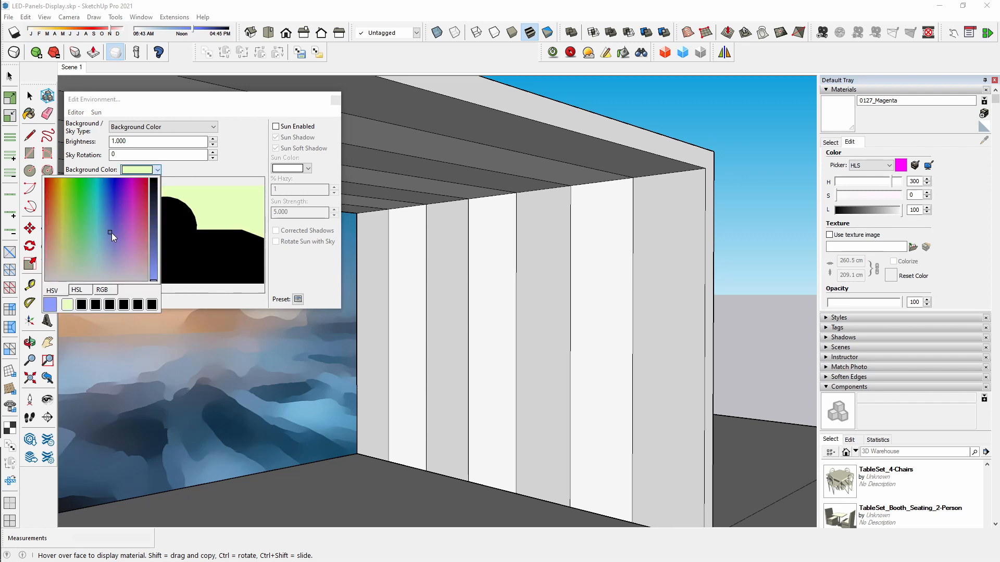
mouse_move(111, 232)
left_mouse_down()
mouse_move(44, 179)
mouse_move(45, 282)
left_mouse_up()
left_click(153, 185)
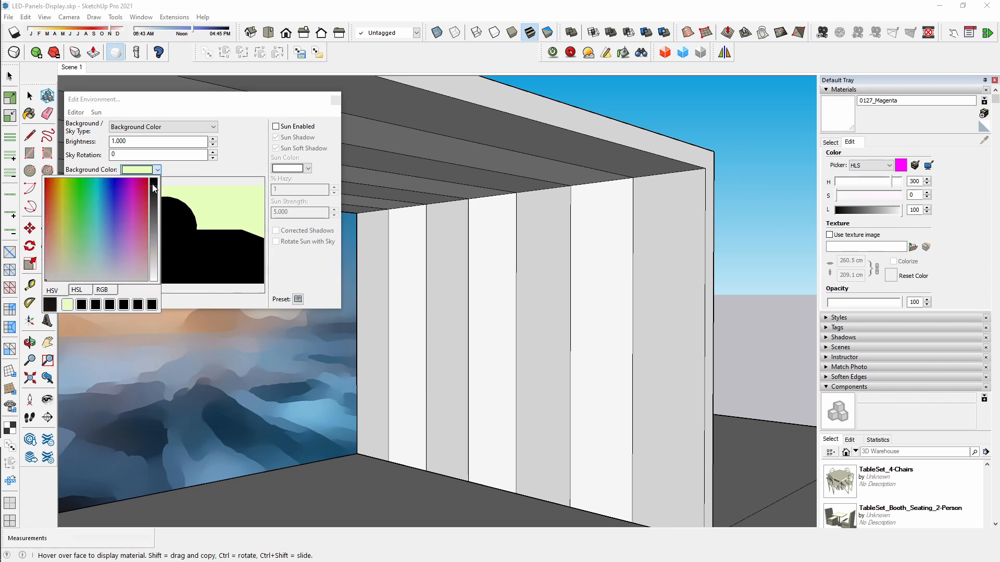
left_click_drag(153, 184, 156, 166)
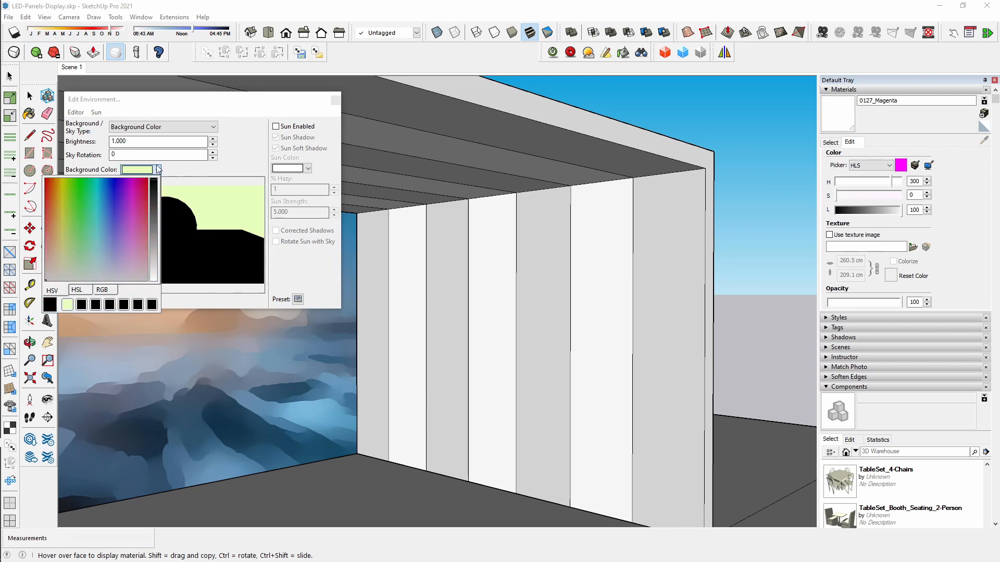
left_click(241, 142)
- Review the sky type options, keep Background Color with the sun disabled, and close the environment editor
left_click(214, 128)
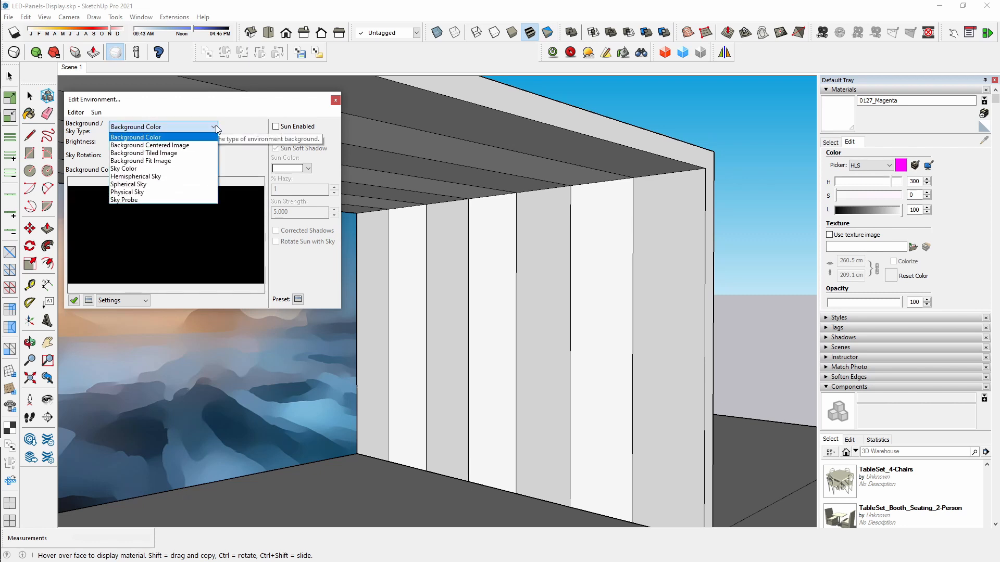
left_click(210, 128)
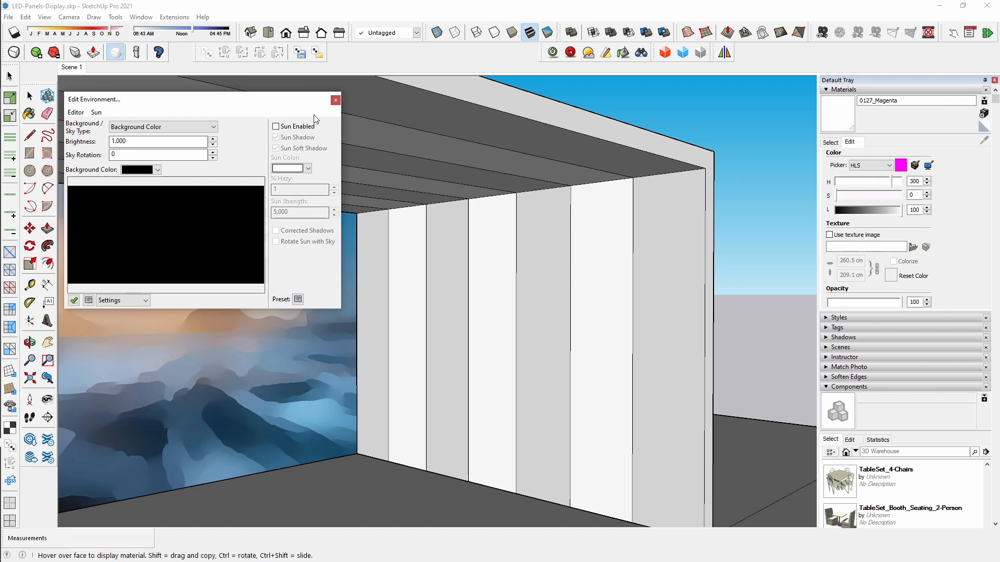
left_click(277, 128)
left_click(277, 128)
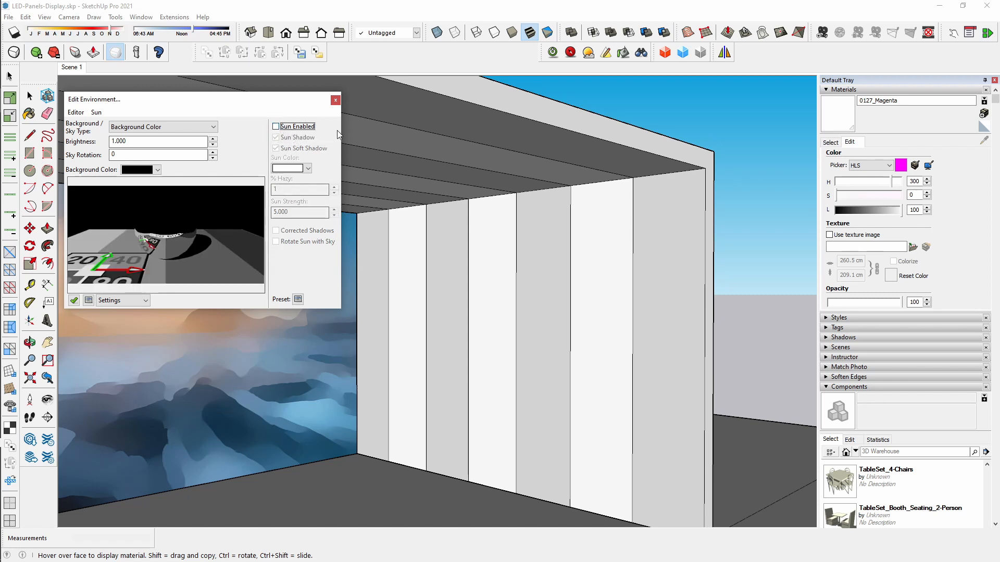
left_click(336, 100)
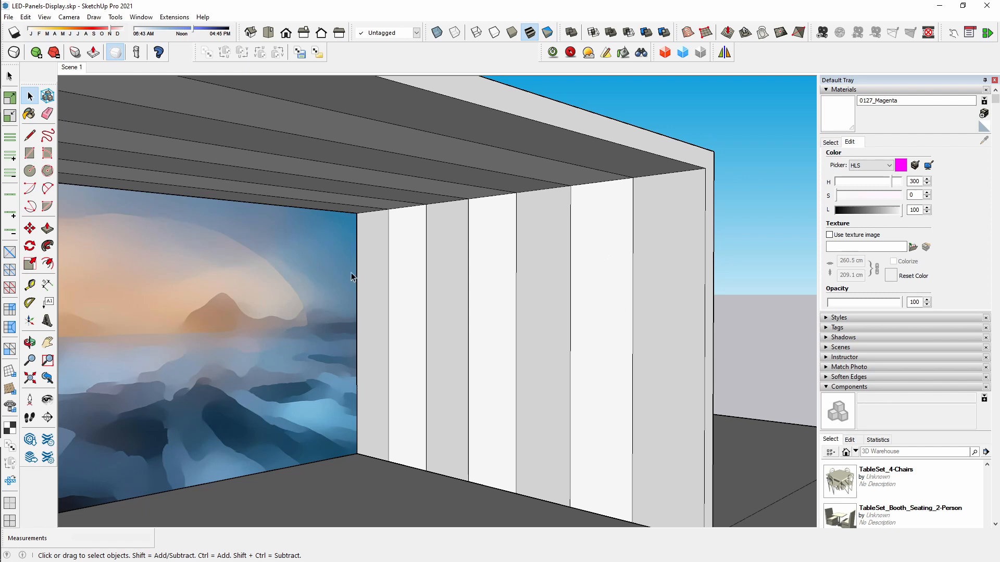
- Sample the materials of the wall strip nearest the opening and the middle white strip to check them
scroll(551, 311, "up", 1)
key("b")
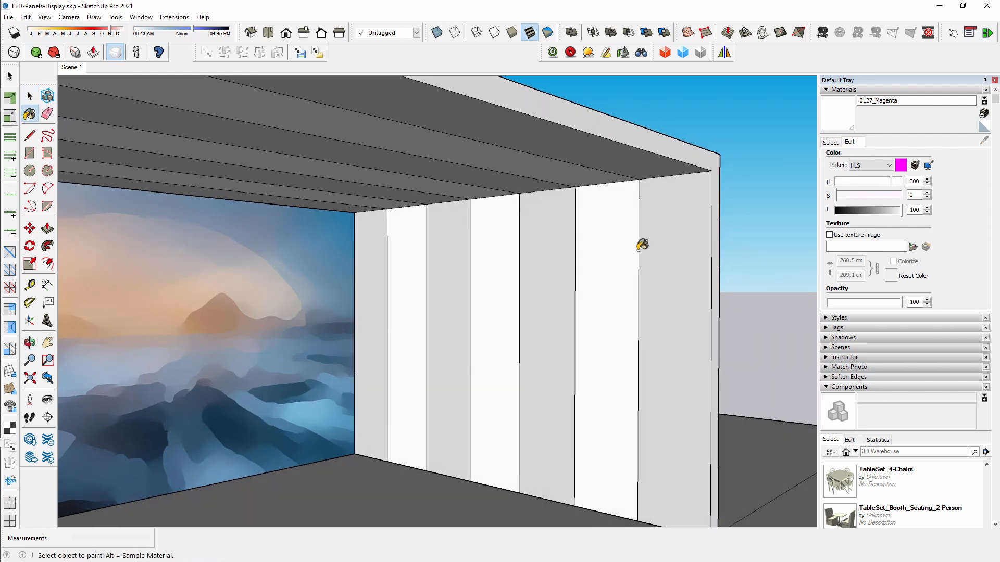
left_click(614, 260, "alt")
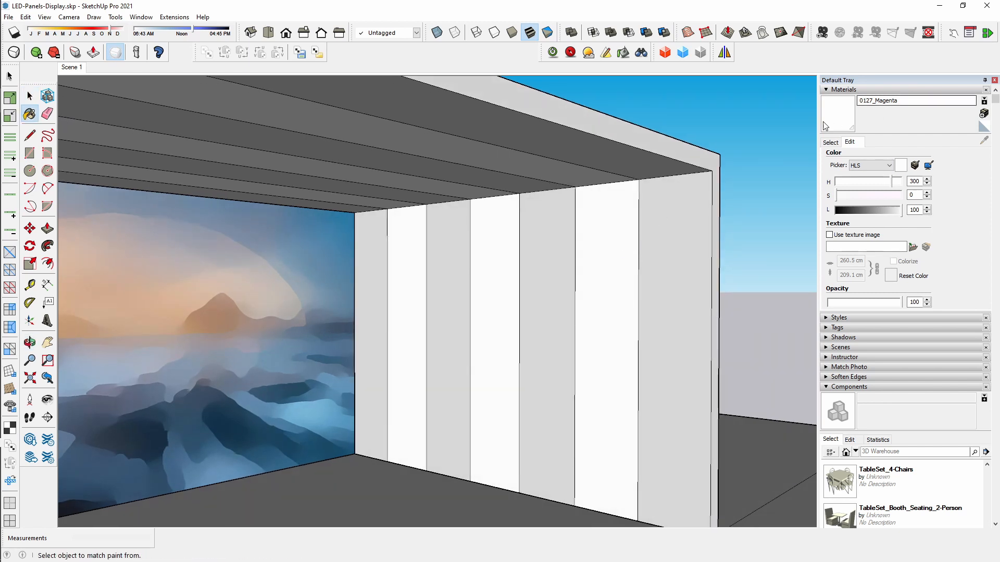
left_click(501, 245, "alt")
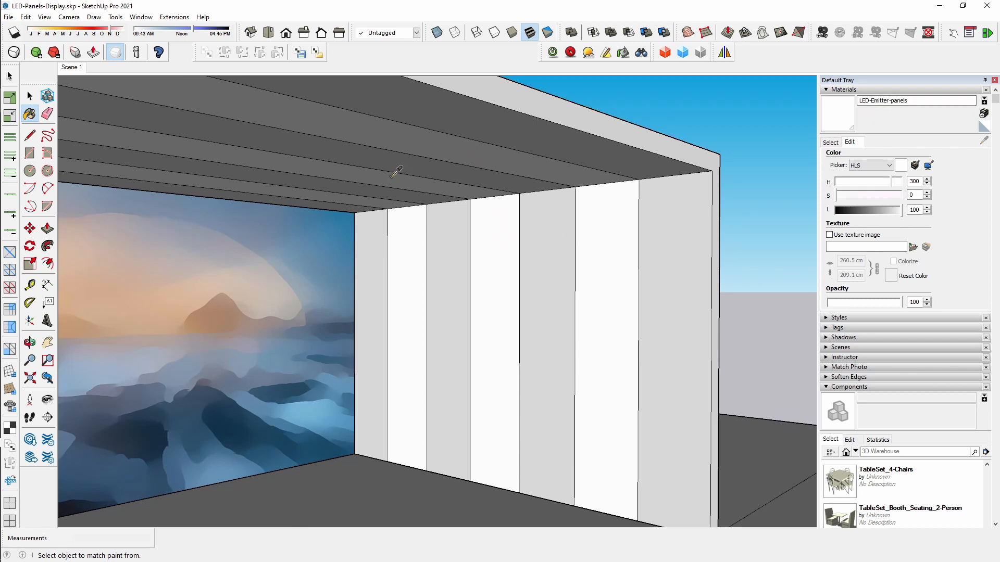
key("space")
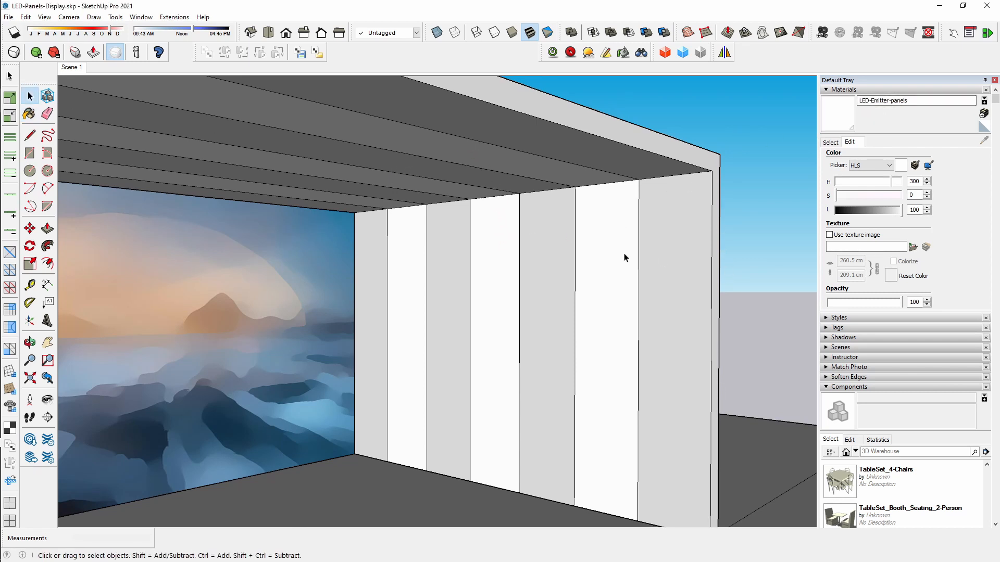
- Restore the Scene 1 view, open the render window, and review the render preset 09. Interior
left_click(80, 68)
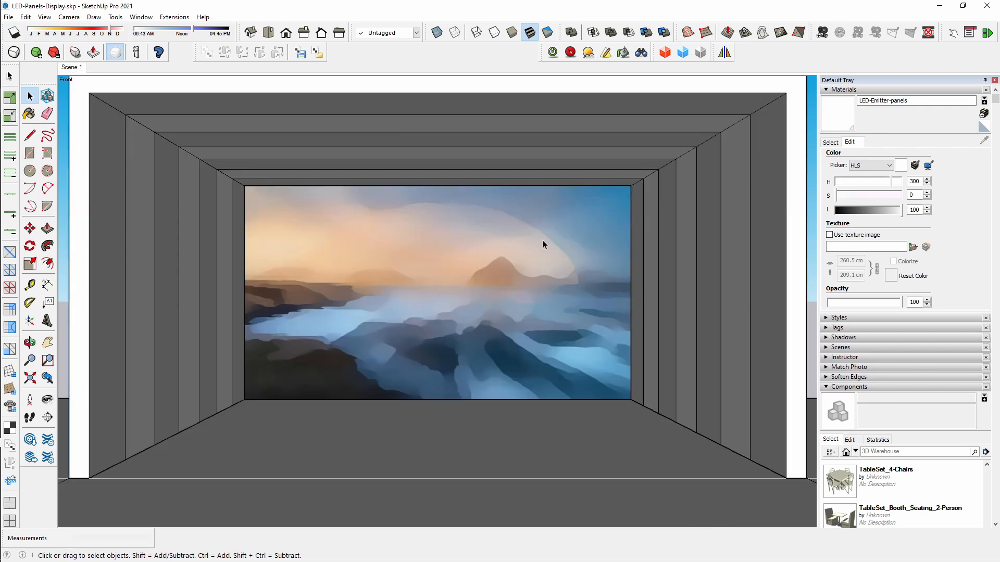
left_click(553, 53)
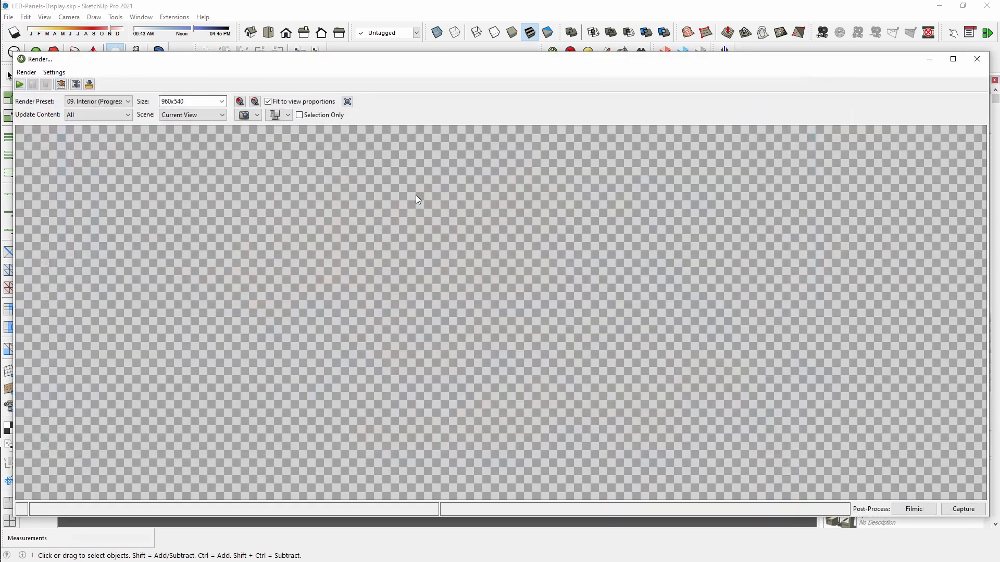
left_click(79, 103)
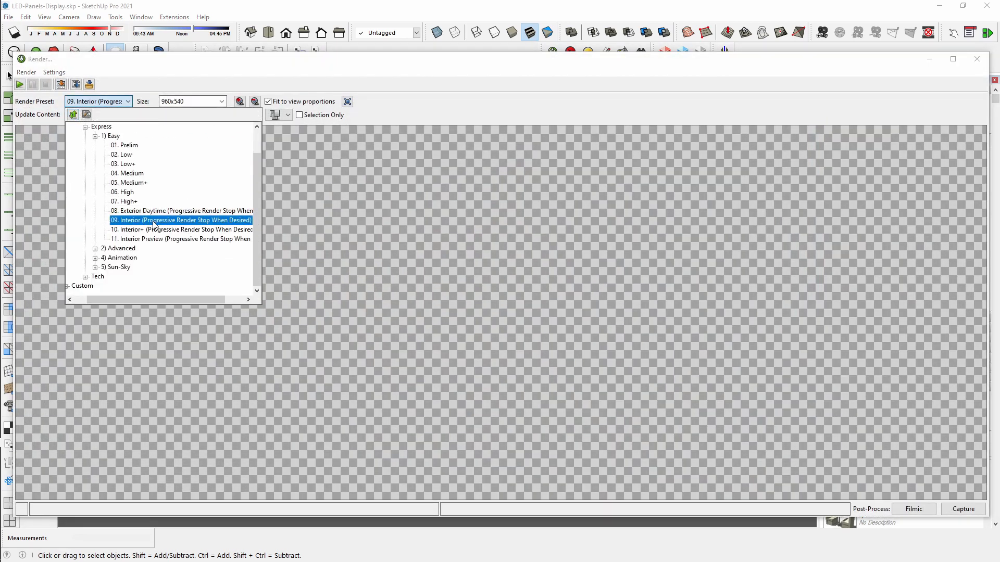
left_click(478, 379)
- Switch the render preset to 01. Prelim and back to 09. Interior (Progressive Render Stop When Desired)
left_click(127, 101)
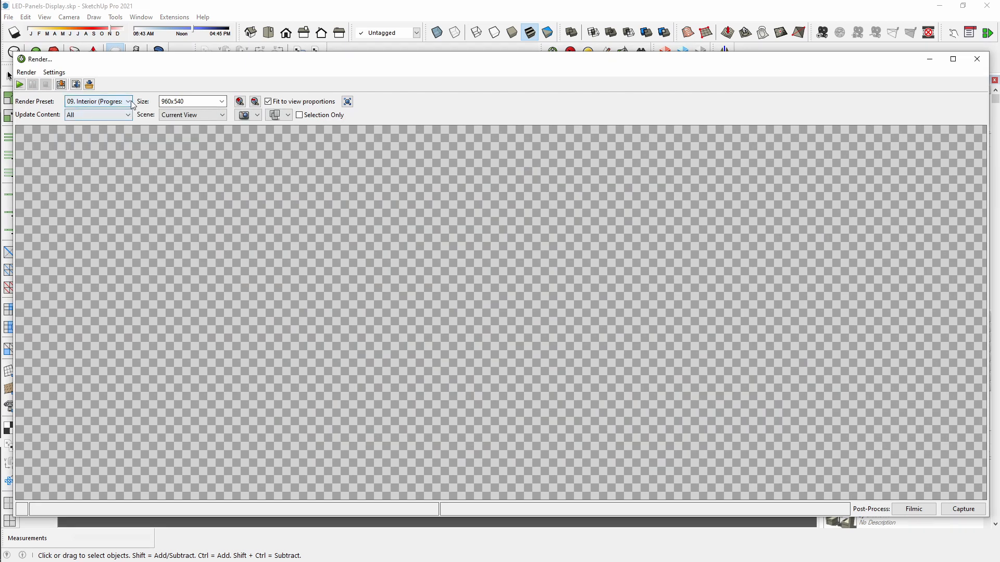
left_click(132, 146)
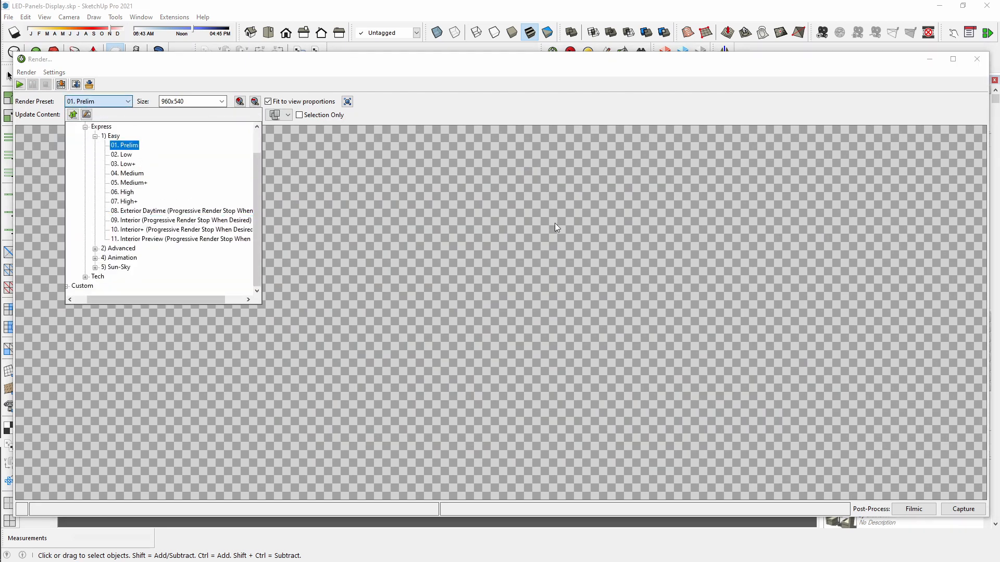
left_click(555, 225)
left_click(127, 102)
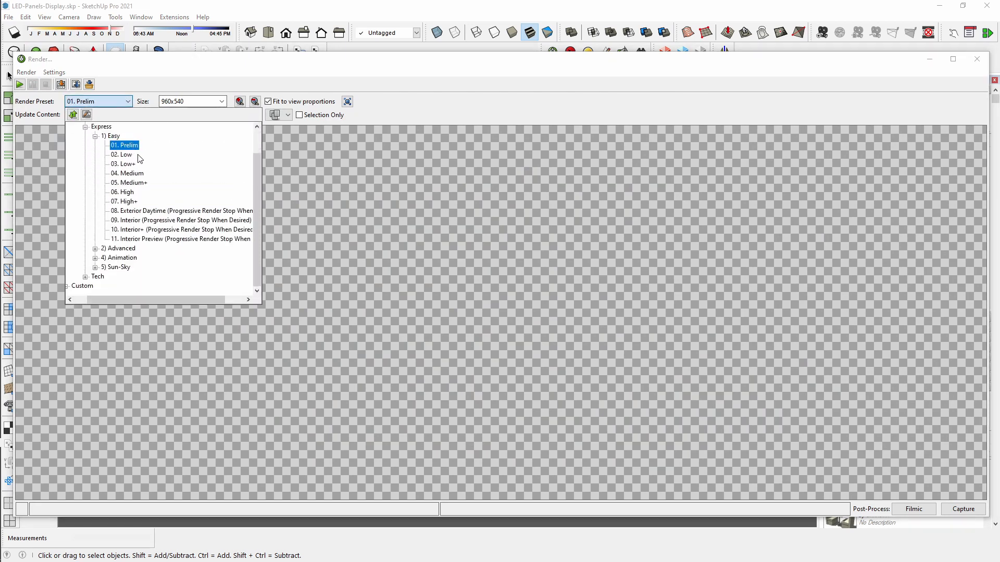
left_click(163, 220)
left_click(670, 415)
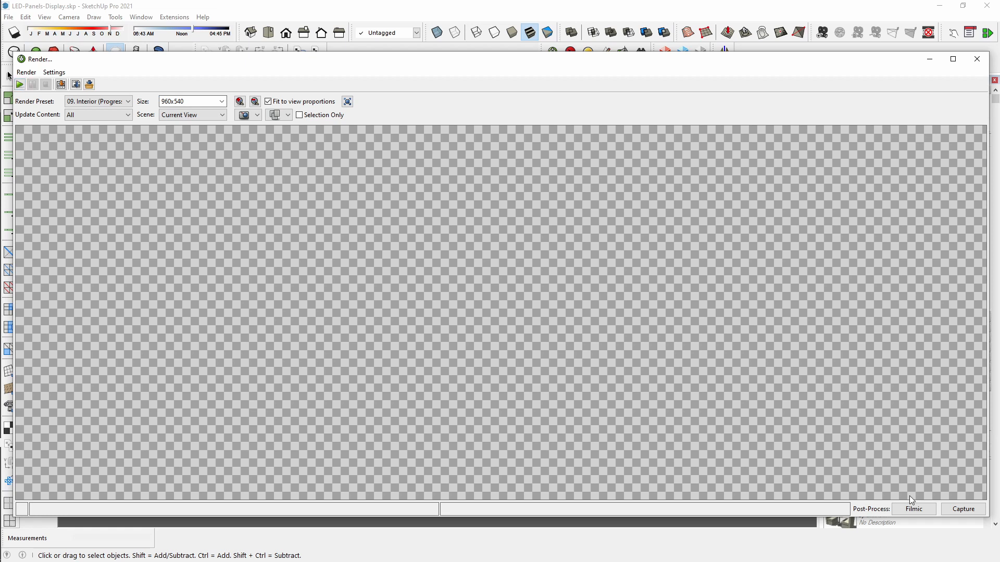
- Set the render's post-process mode to Simple and start rendering the booth
left_click(927, 512)
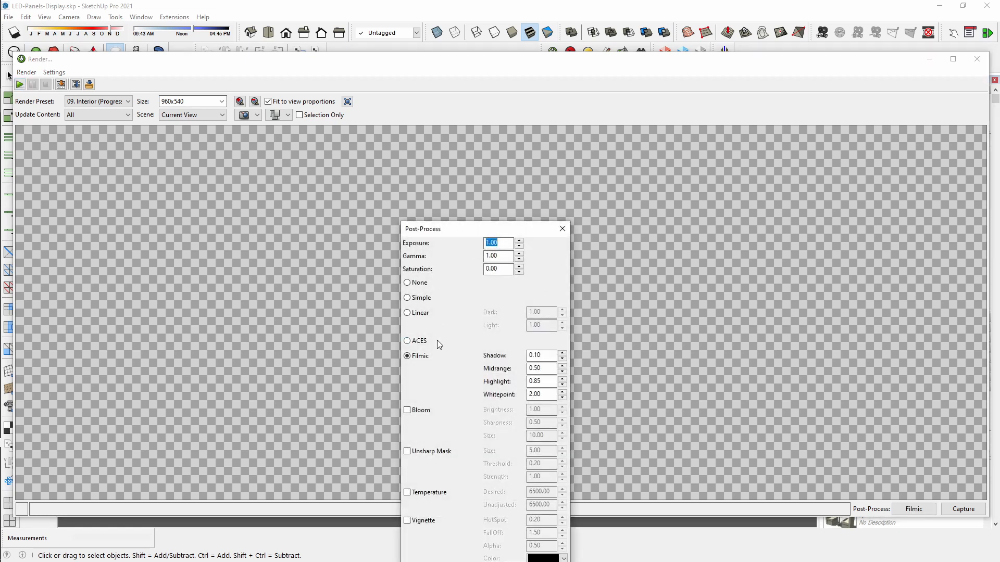
left_click(408, 297)
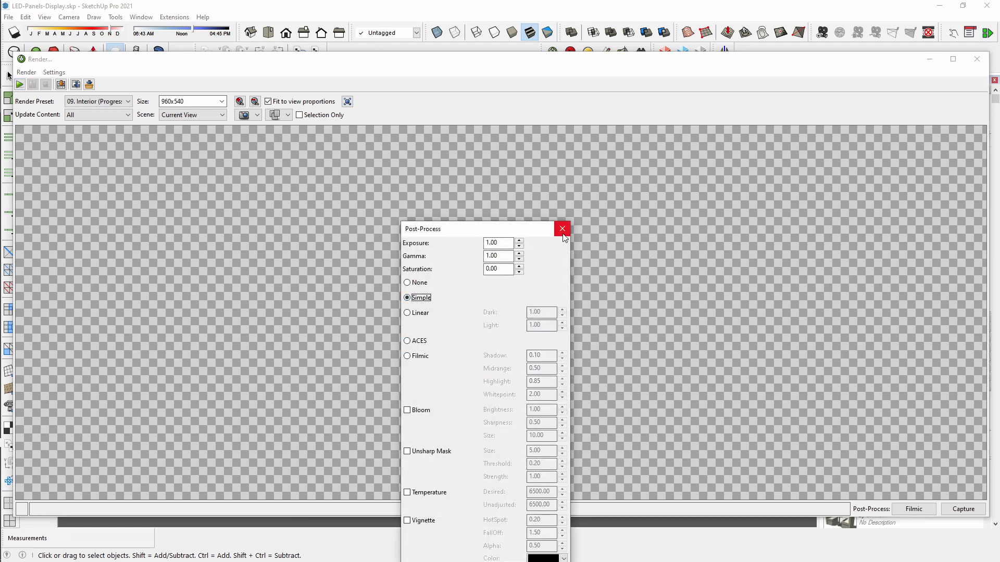
left_click(562, 232)
left_click(19, 85)
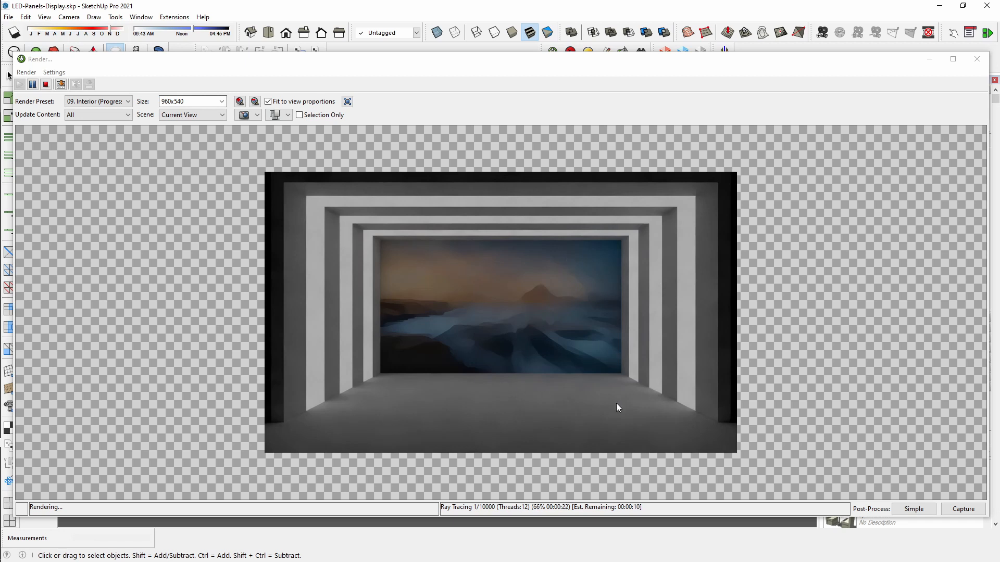
- Raise the post-process exposure to 2.00 while the booth renders, and close the post-process settings
left_click(914, 509)
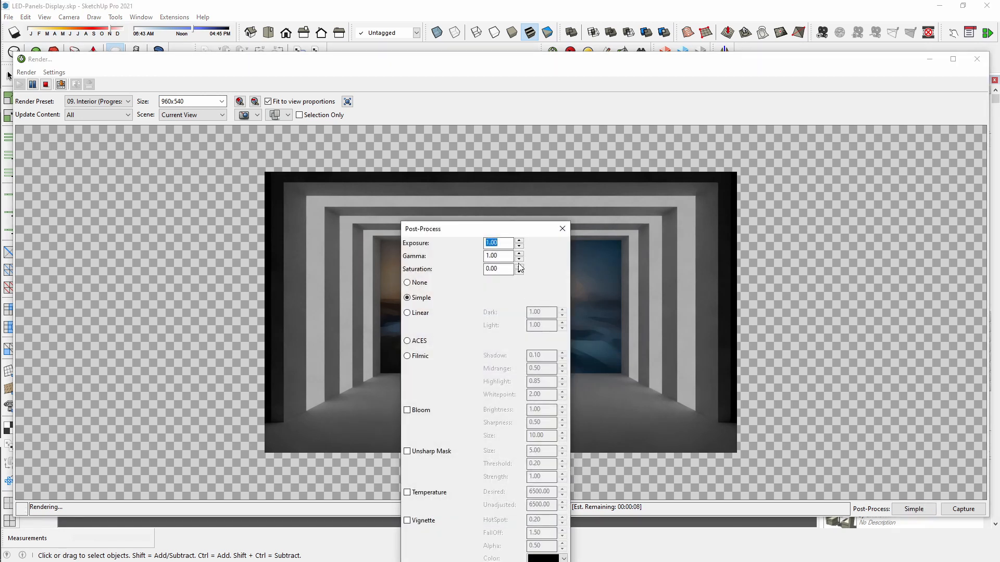
left_click_drag(519, 229, 898, 112)
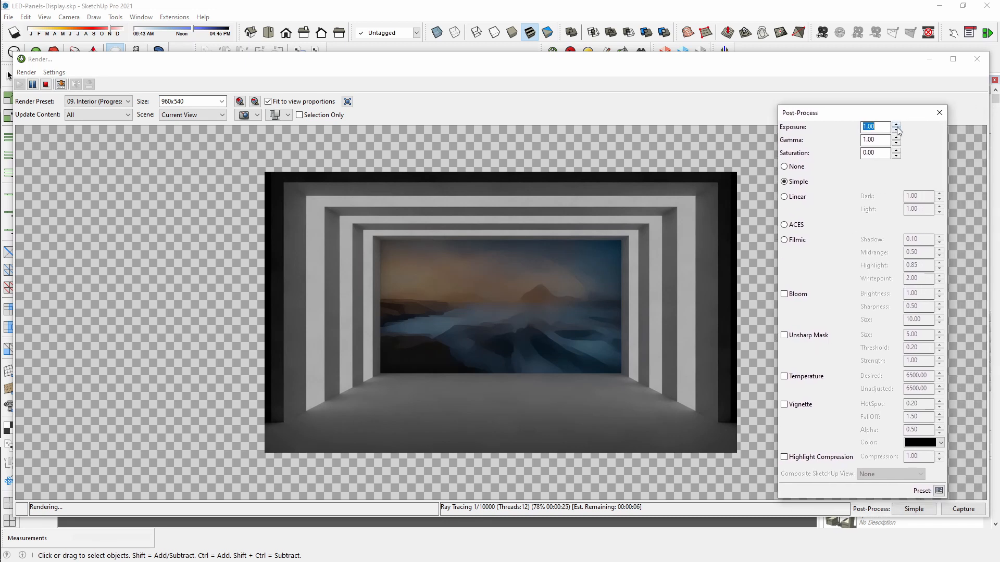
left_click(896, 126)
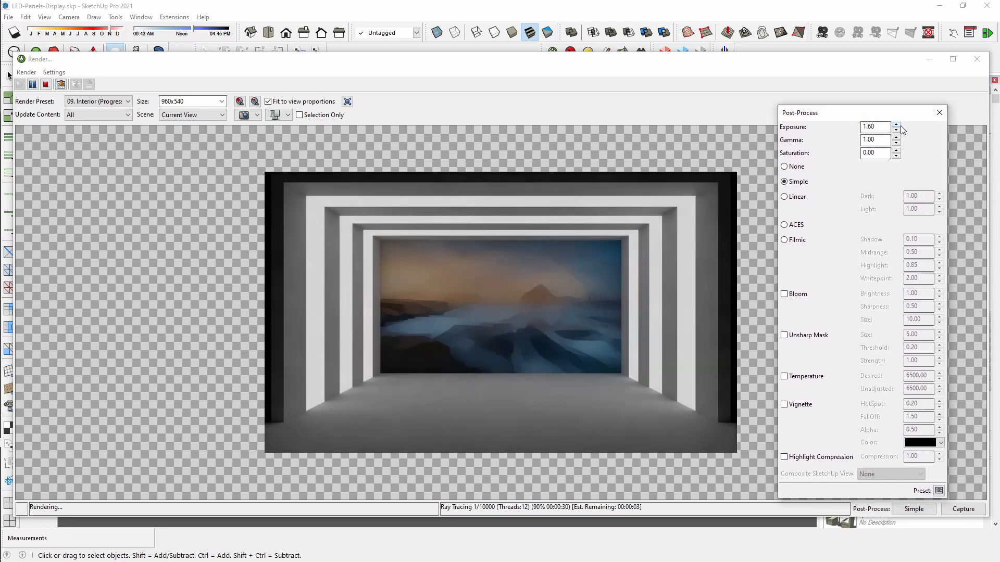
left_click(896, 126)
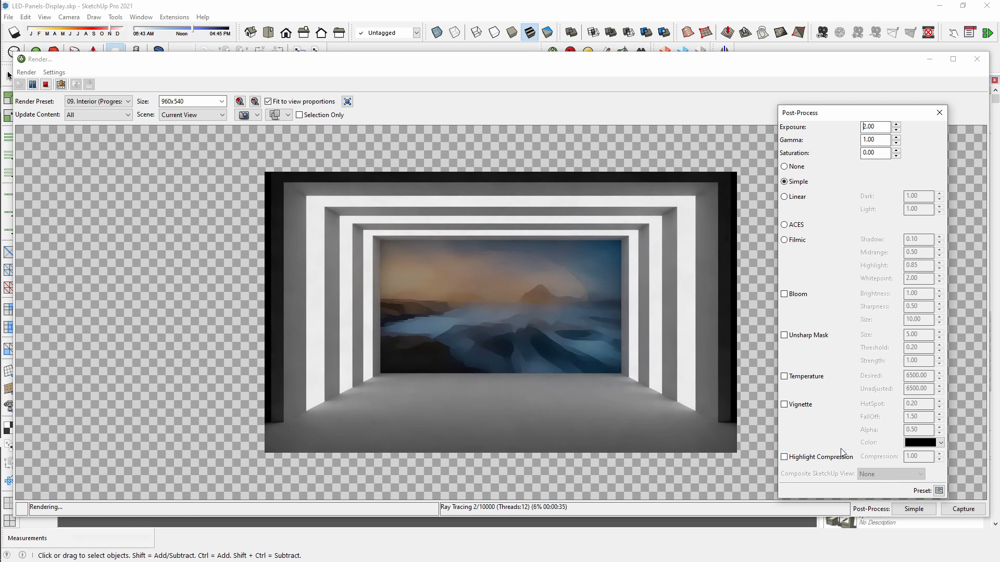
left_click(940, 114)
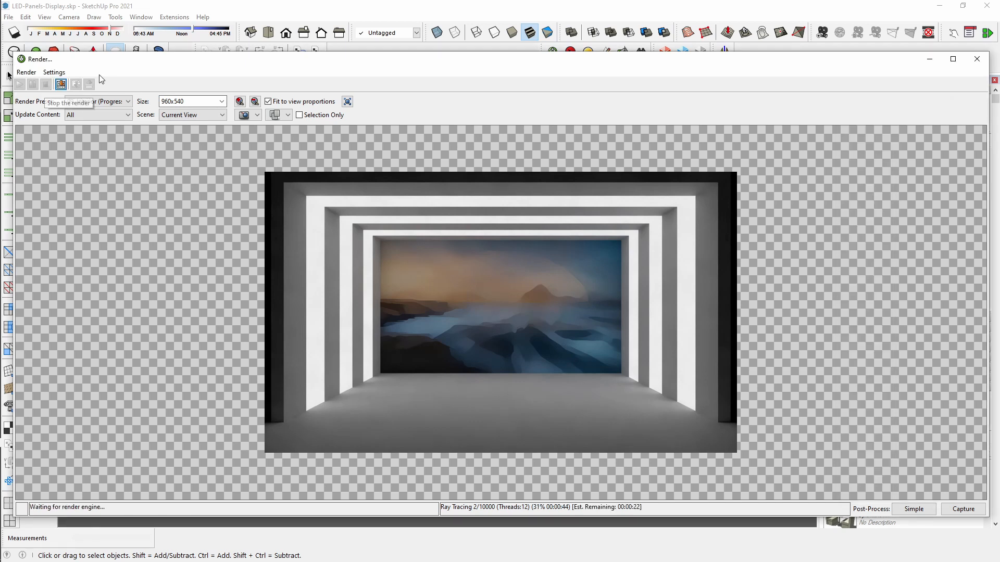
- Stop the render and check that Denoise Rendering is enabled in the render settings
left_click(61, 84)
left_click(54, 72)
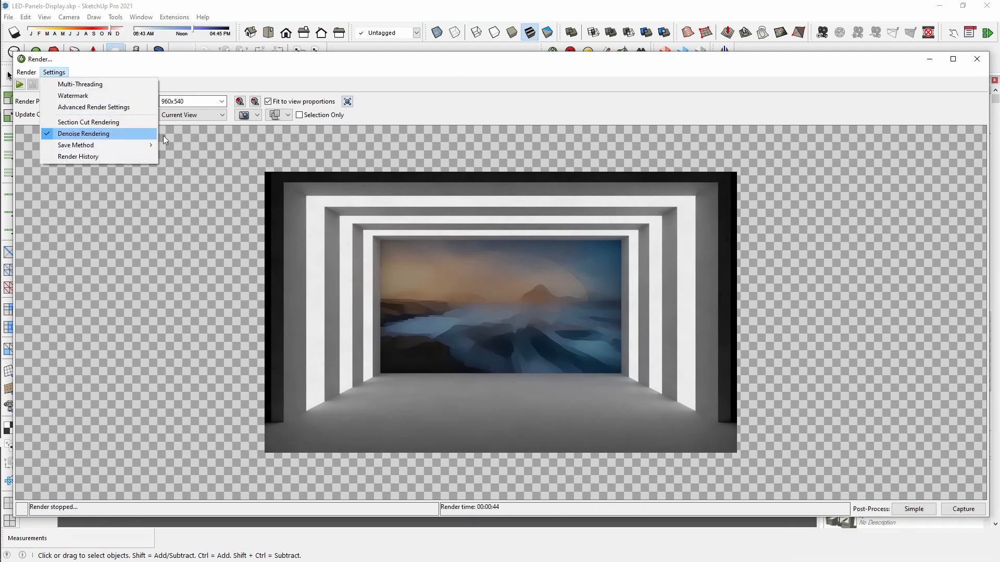
left_click(565, 400)
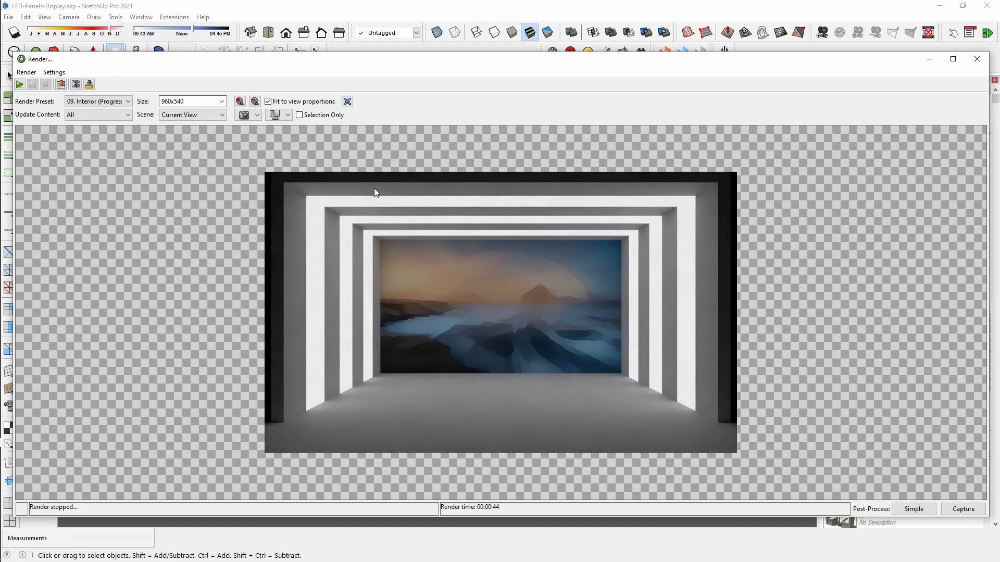
- Shrink the render window around the image, and close it without saving the render
double_click(172, 101)
left_click(375, 272)
left_click_drag(13, 51, 363, 118)
left_click_drag(702, 128, 508, 111)
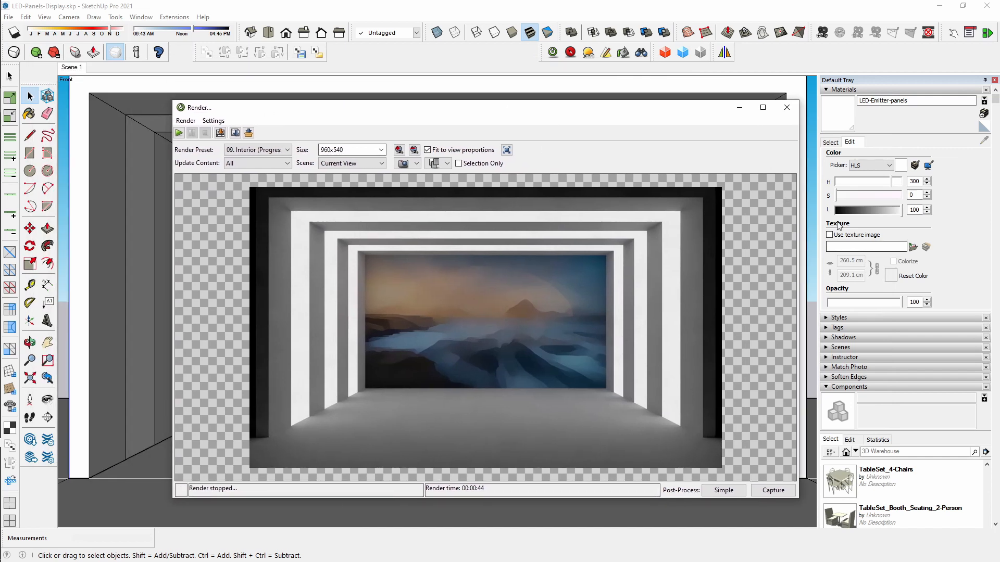
left_click(786, 108)
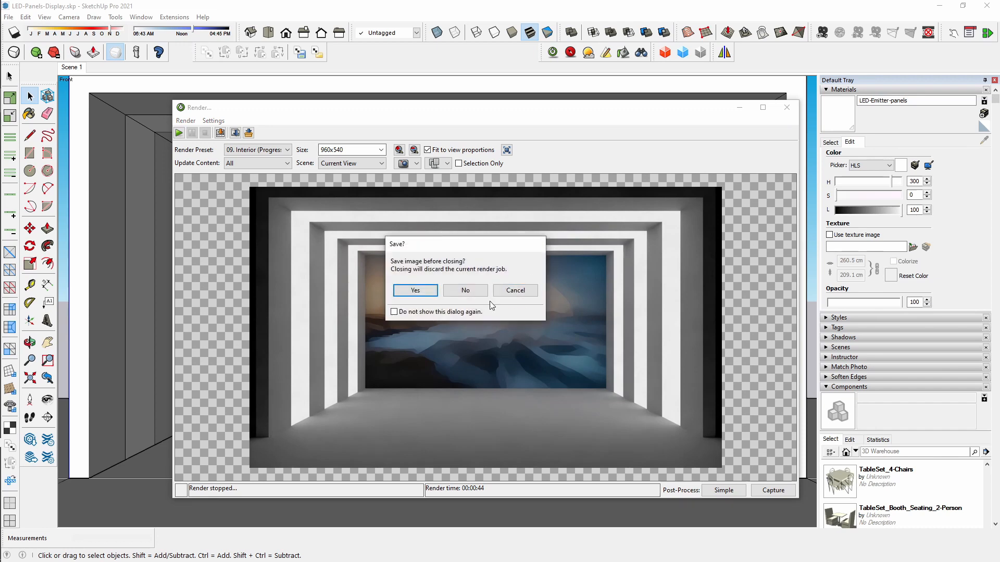
left_click(460, 293)
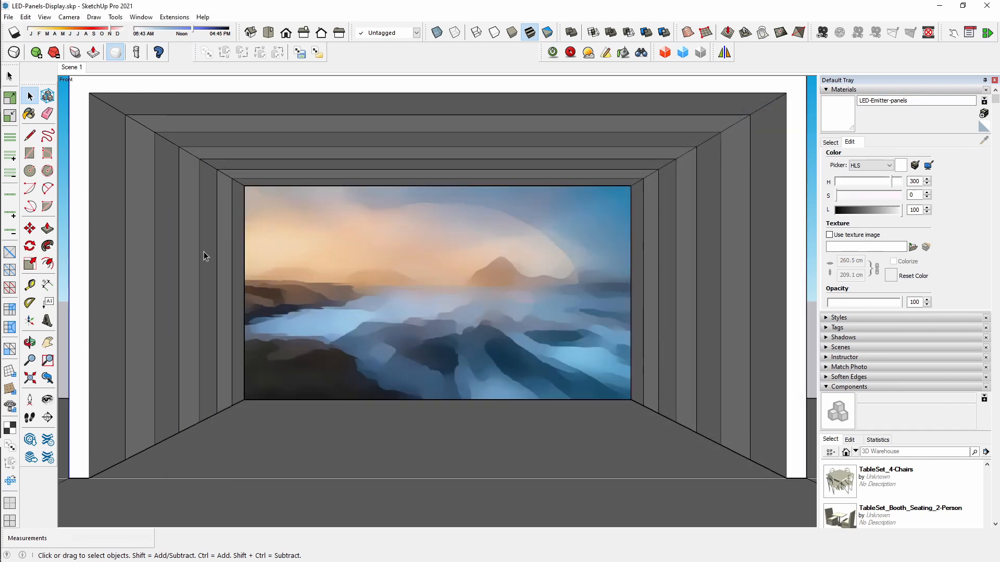
- Select all faces that share the emitter material of the light strips on the booth's walls and ceiling
key("b")
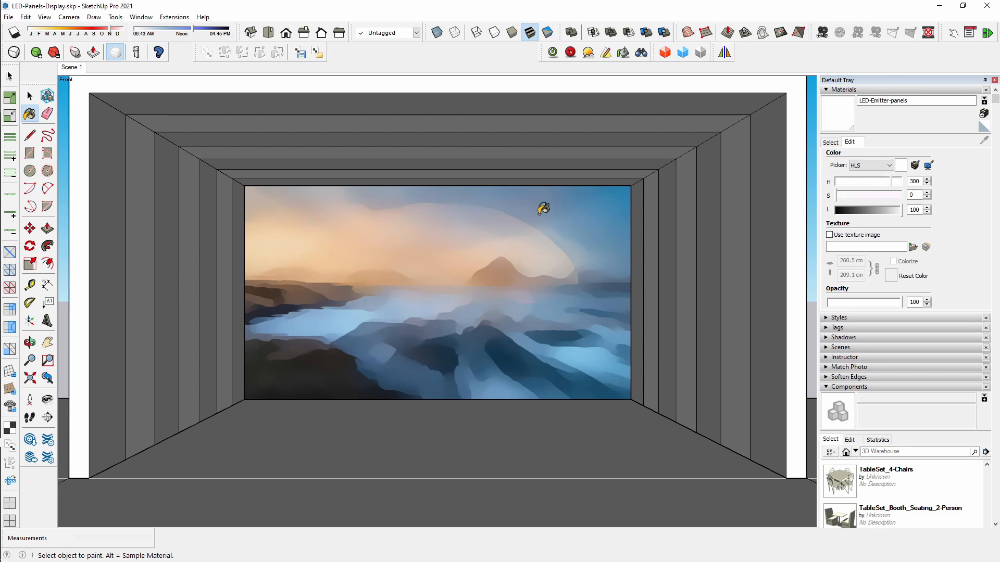
mouse_move(557, 206)
middle_mouse_down()
mouse_move(654, 209)
mouse_move(665, 216)
mouse_move(598, 226)
mouse_move(727, 241)
middle_mouse_up()
key("alt")
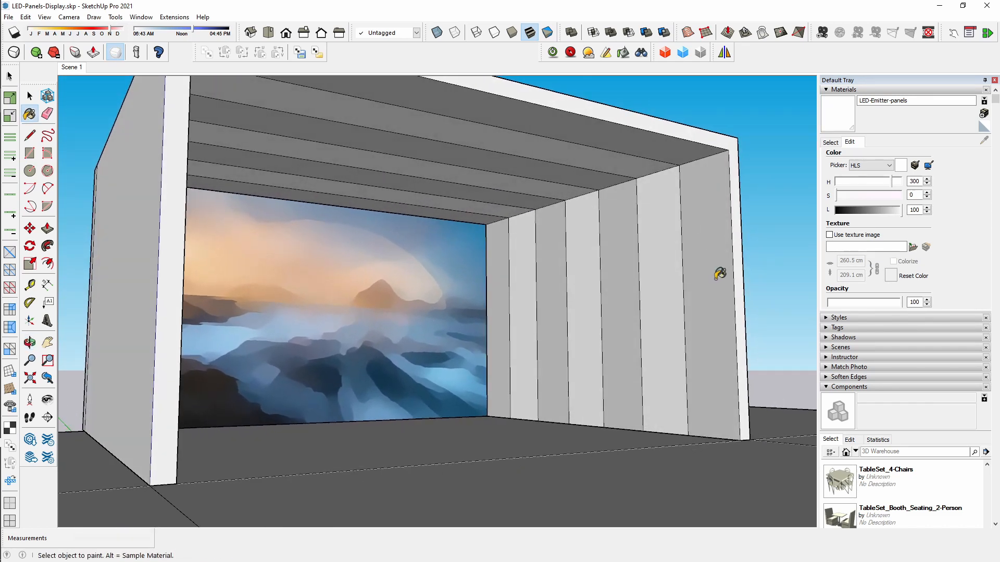
key("space")
right_click(592, 295)
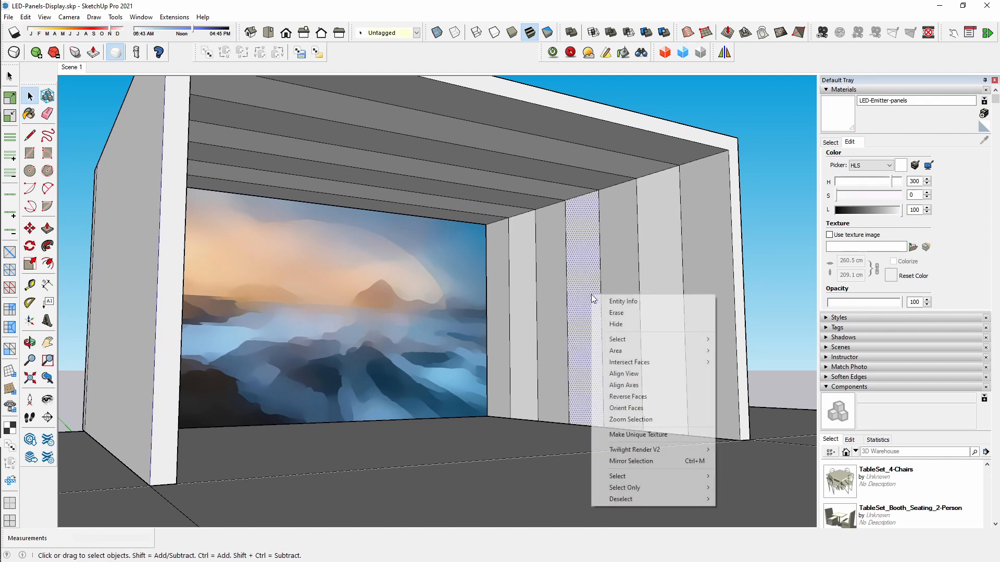
mouse_move(677, 339)
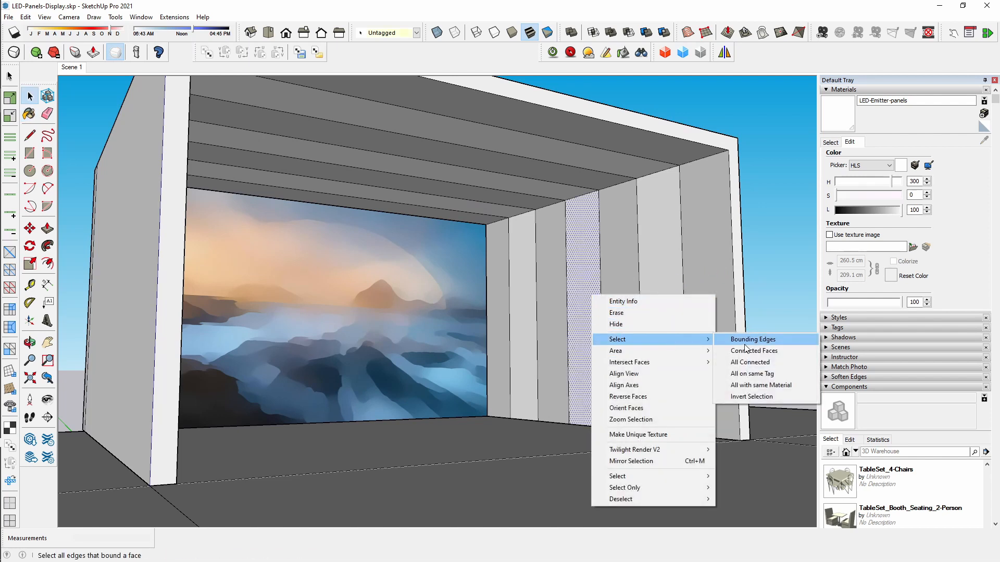
left_click(752, 386)
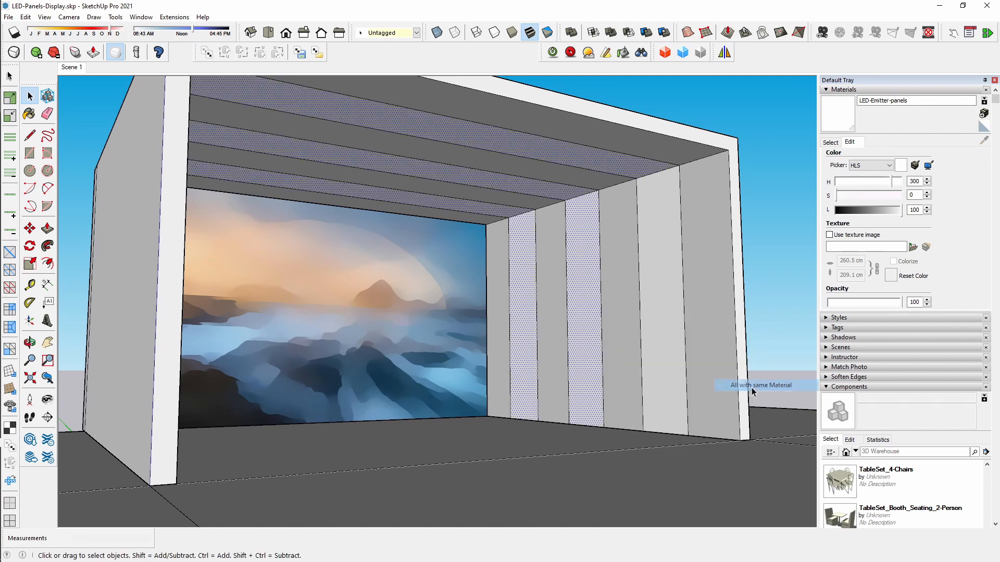
- Add the front strip on the right wall and all bounding edges to the selected strips, and group them
key("b")
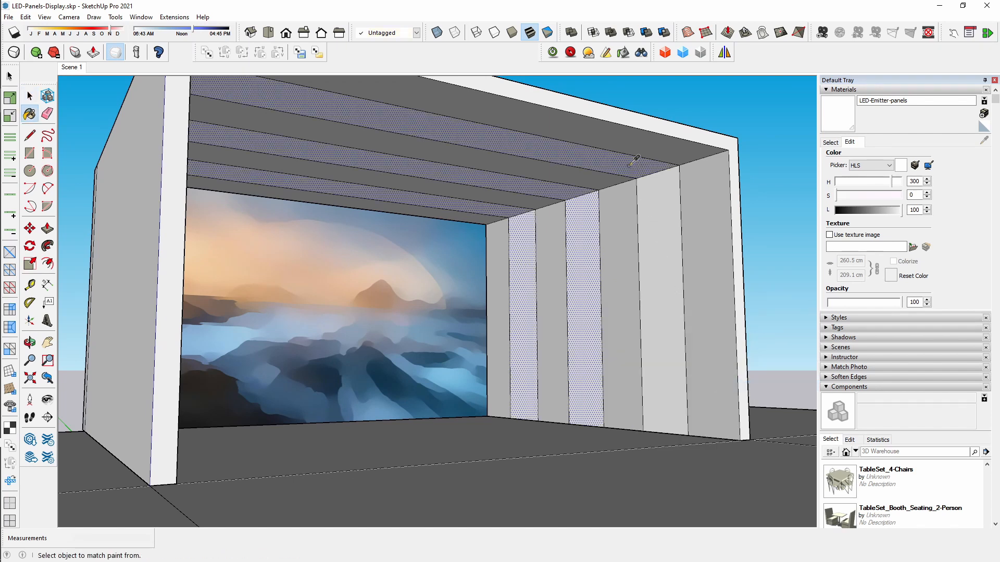
key("space")
left_click(660, 203, "shift")
right_click(660, 204)
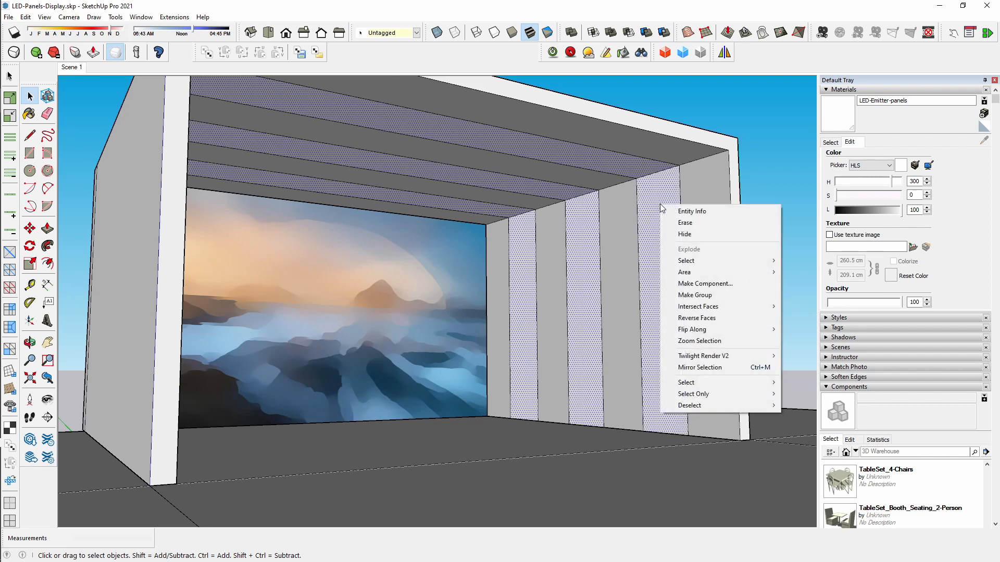
mouse_move(728, 260)
left_click(831, 266)
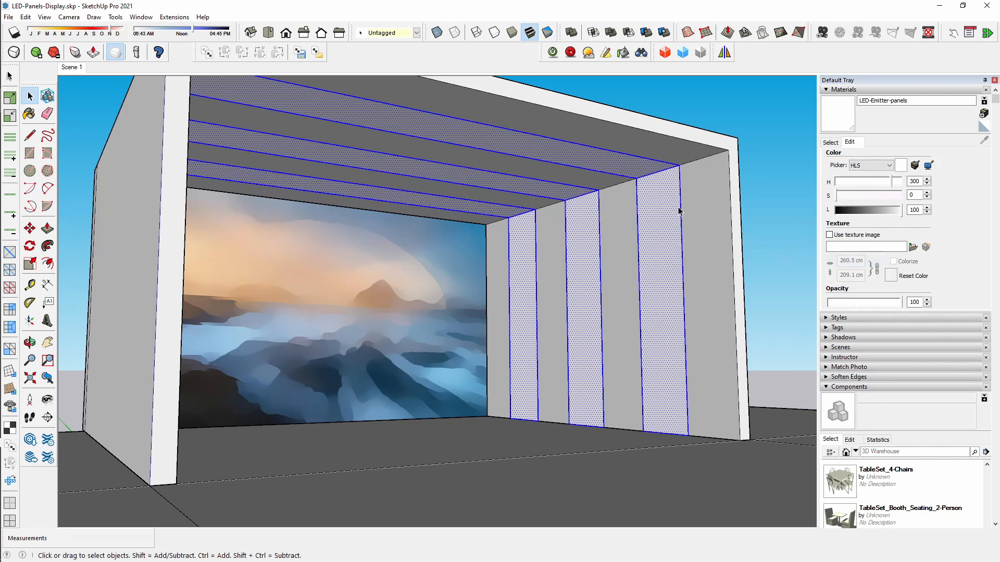
key("ctrl+g")
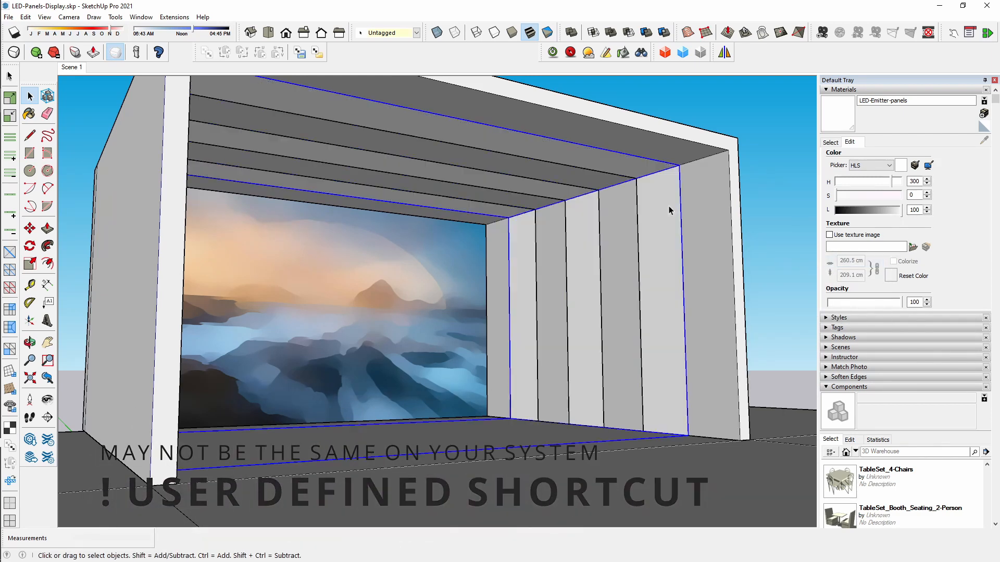
- Sample 0130_Gainsboro from the booth's wall and repaint all matching emitter strips inside the group with it
double_click(668, 205)
key("h")
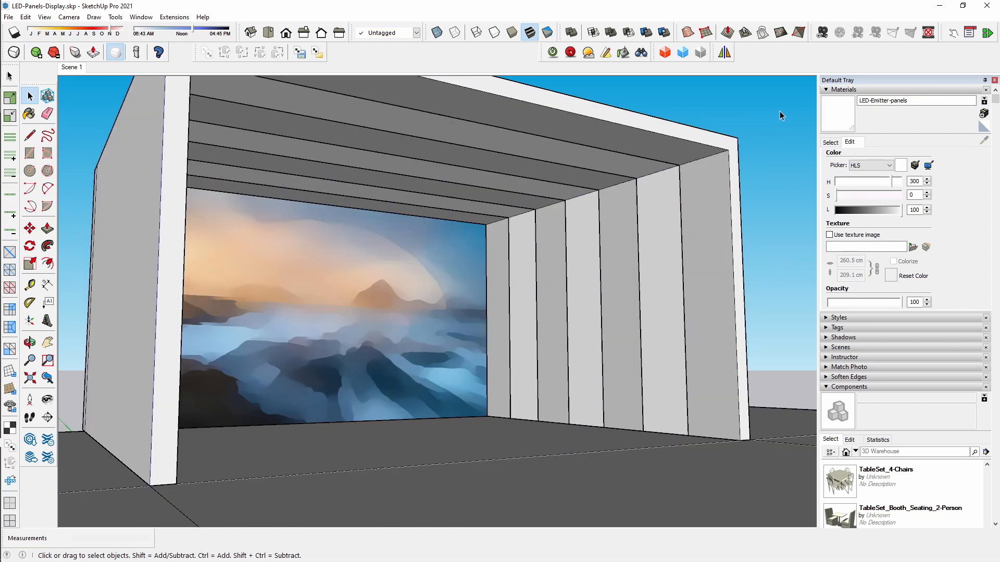
key("b")
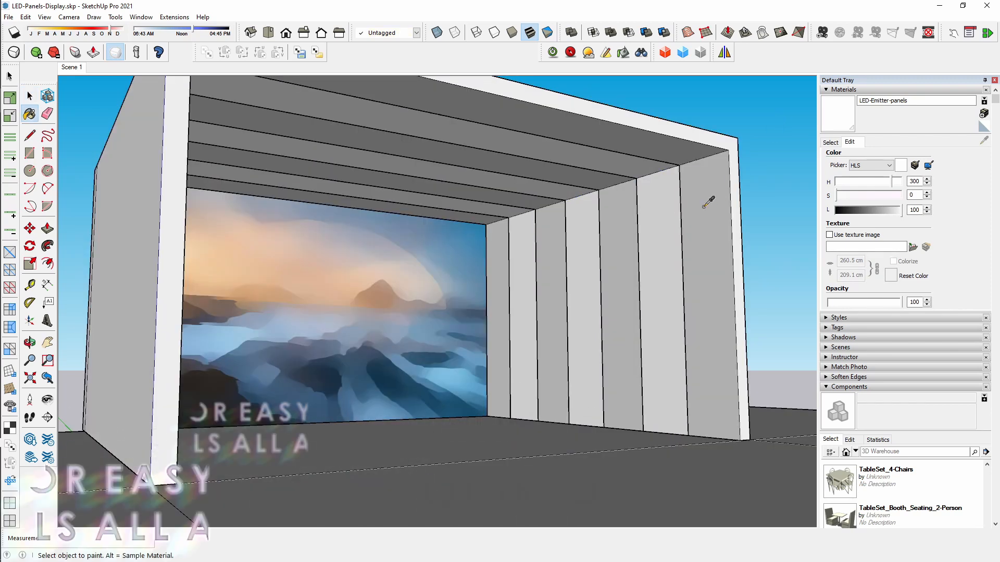
key("alt")
left_click(708, 204, "alt")
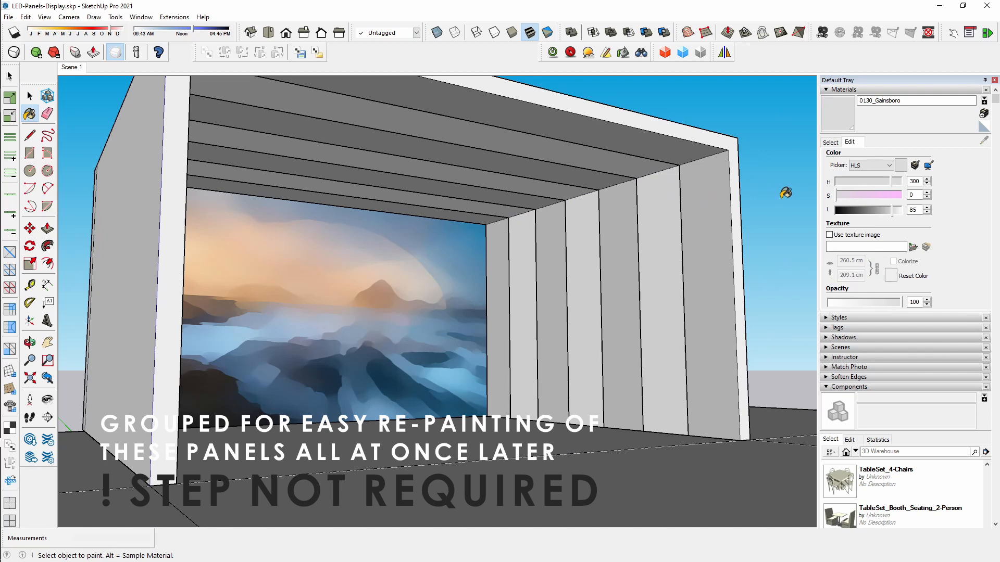
key("space")
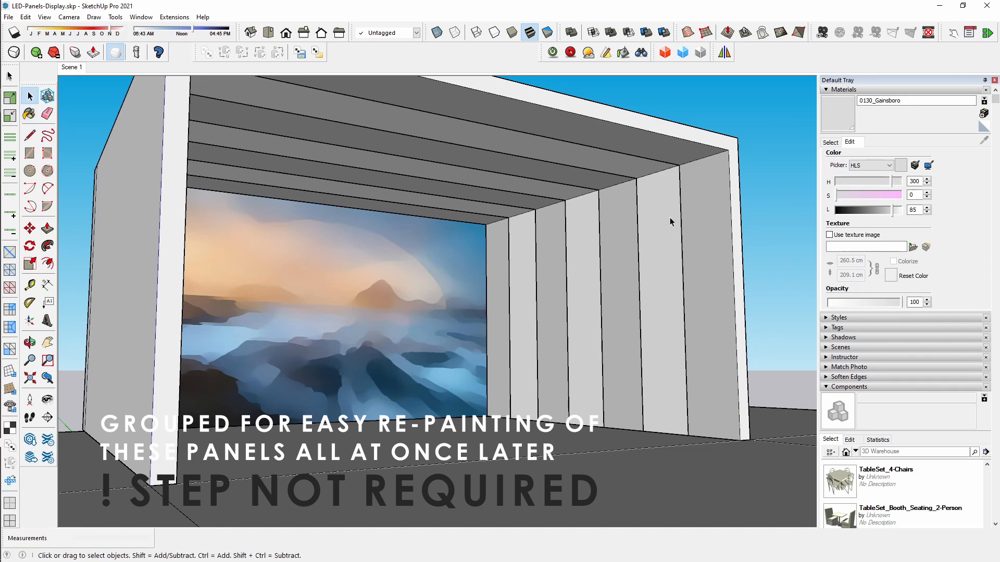
left_click(670, 221)
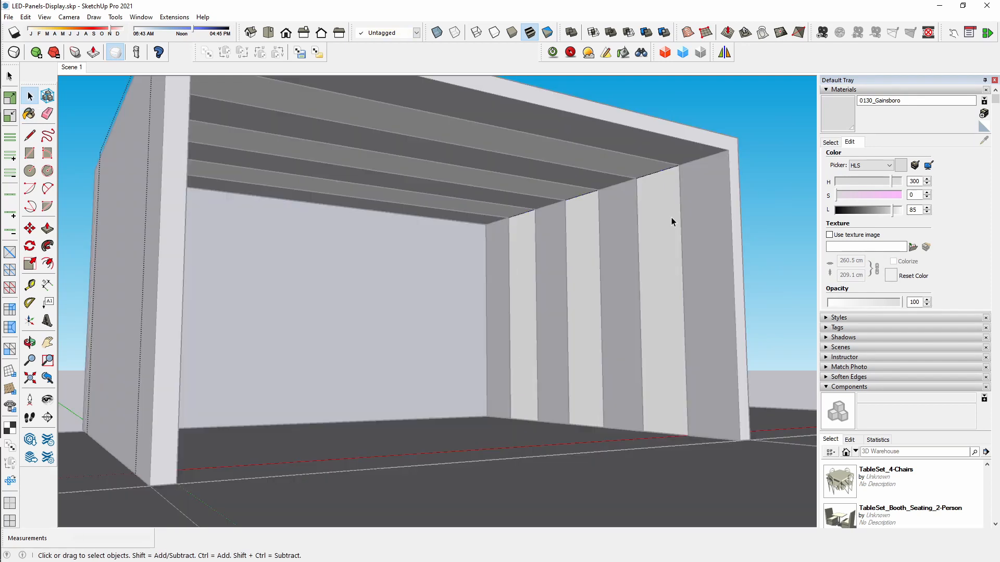
key("b")
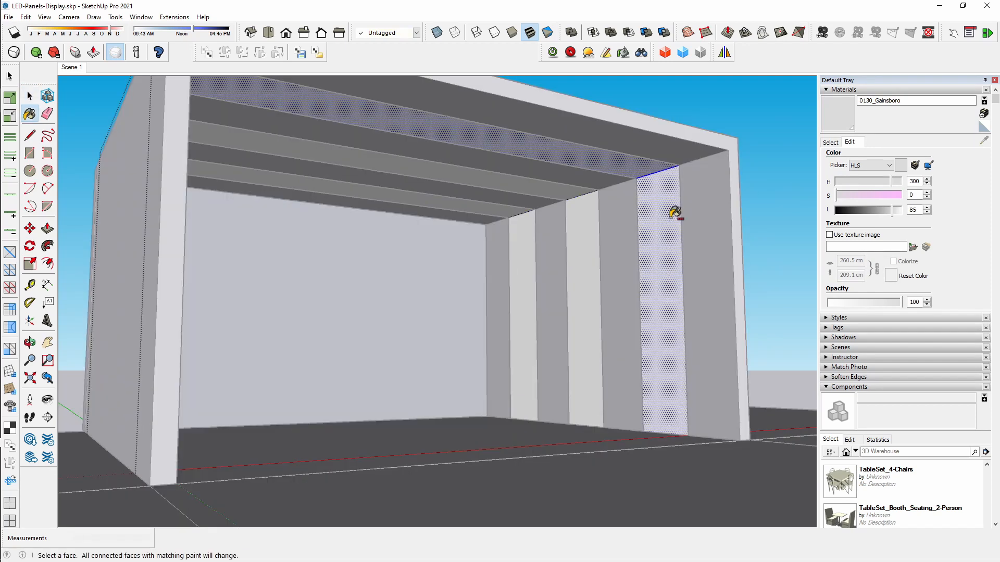
left_click(675, 215, "shift")
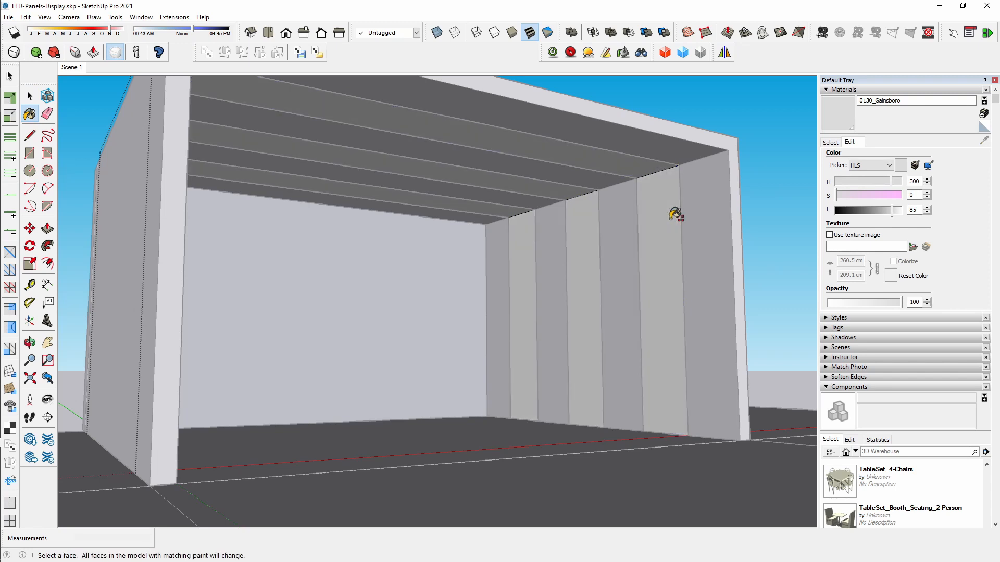
key("space")
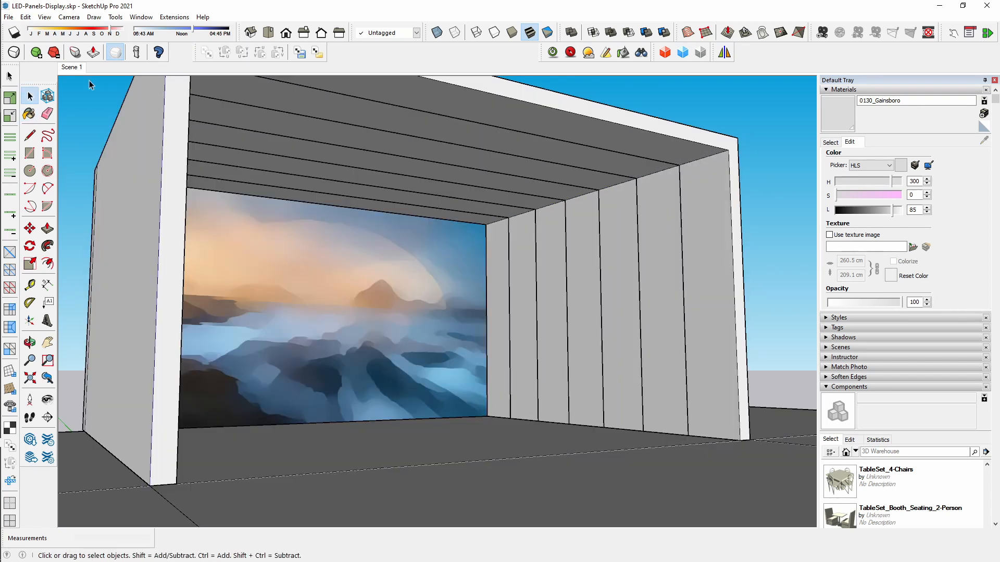
- Try to render the booth from the Scene 1 view, and close the render window
left_click(72, 67)
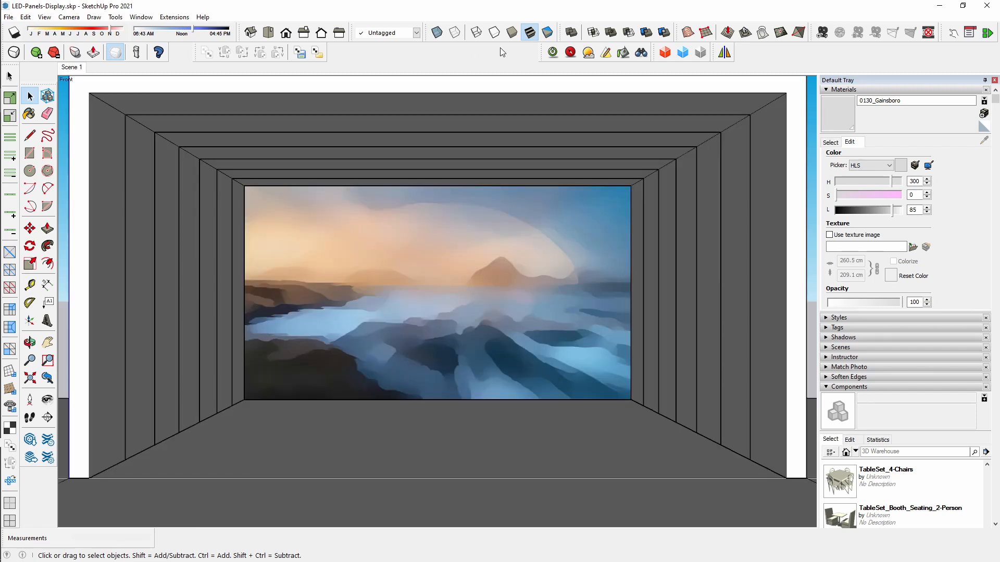
left_click(553, 52)
left_click(178, 132)
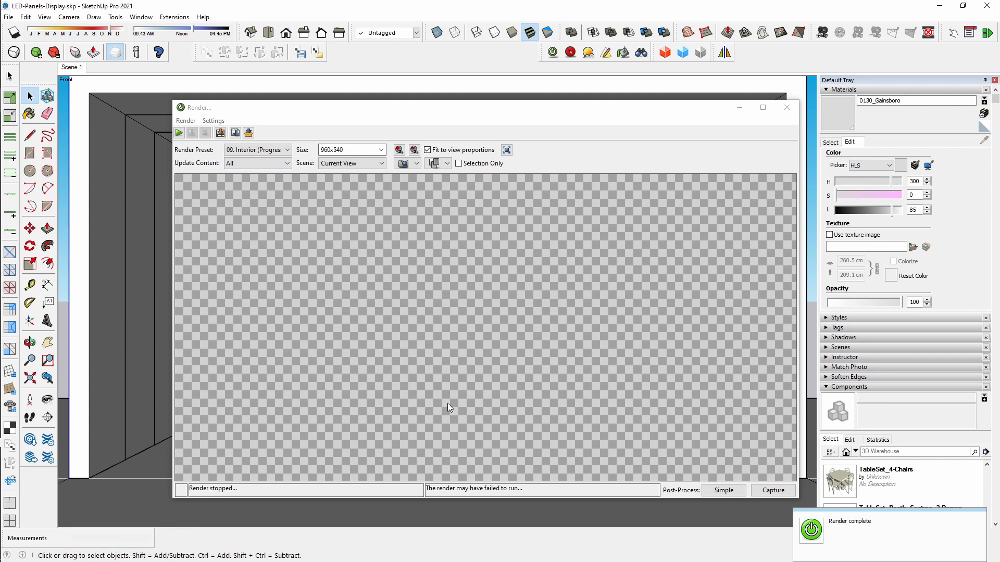
left_click(787, 107)
left_click(479, 290)
- Draw a small rectangle across one strip near the middle of the booth's ceiling
middle_click_drag(492, 341, 408, 290)
key("r")
scroll(432, 139, "up", 3)
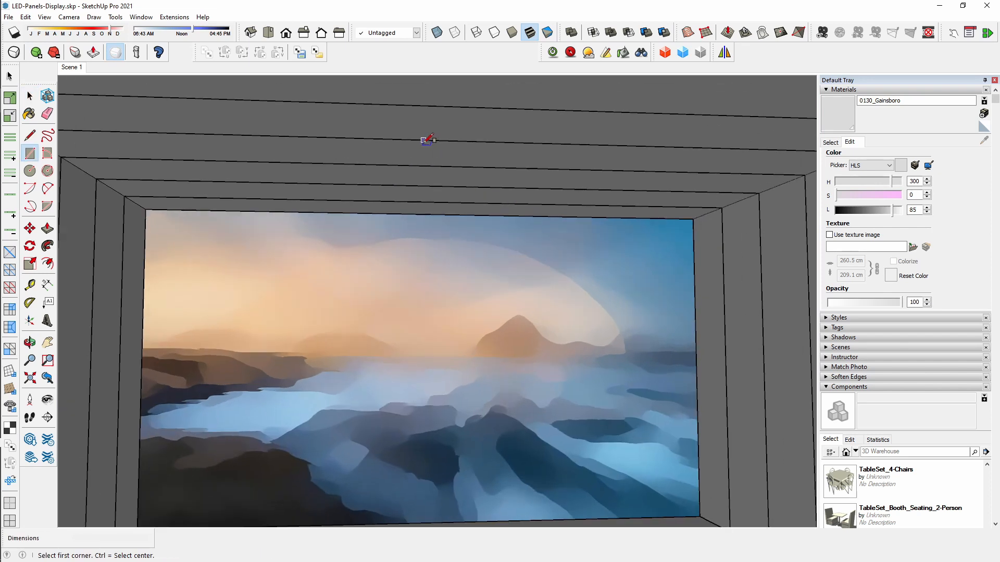
left_click(421, 140)
left_click(475, 166)
- Copy the small rectangular face about 15 cm straight down from the ceiling, and erase the leftover edges on the ceiling strip
key("space")
left_click(453, 152)
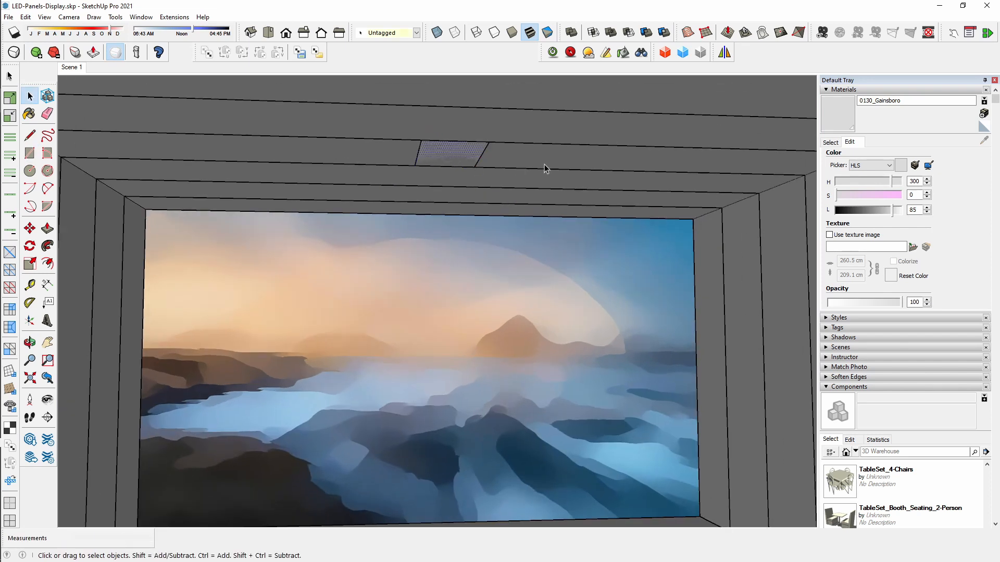
key("m")
left_click(530, 142)
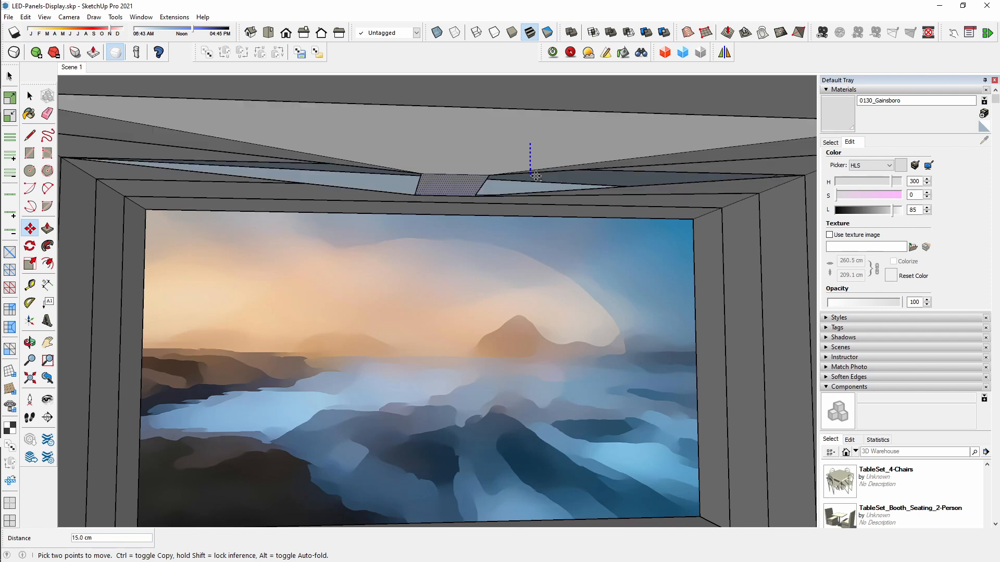
key("ctrl")
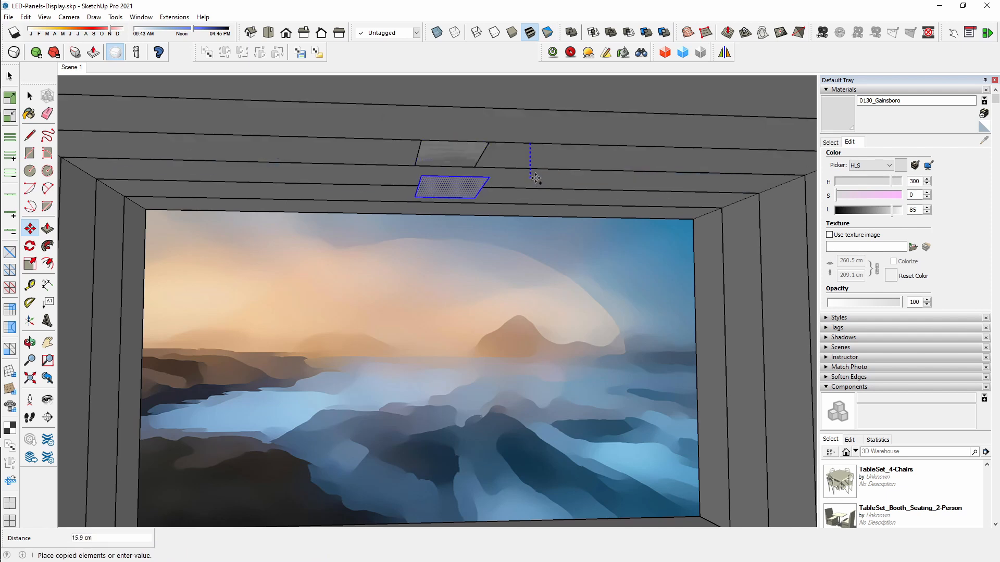
key("e")
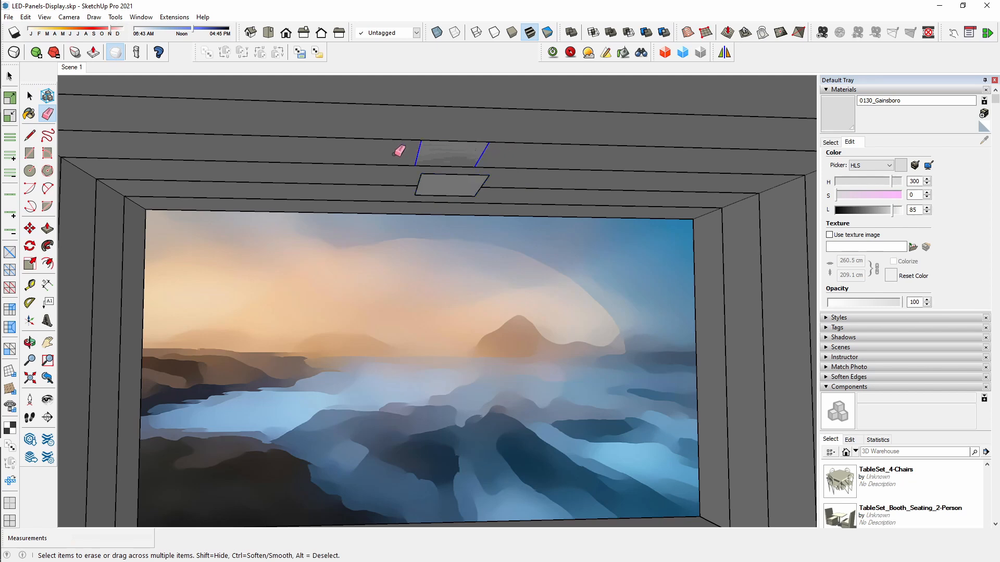
scroll(466, 150, "down", 5)
- Paint the small hanging panel with the LED-Emitter-panels material from the model's materials, and clear the selection
key("space")
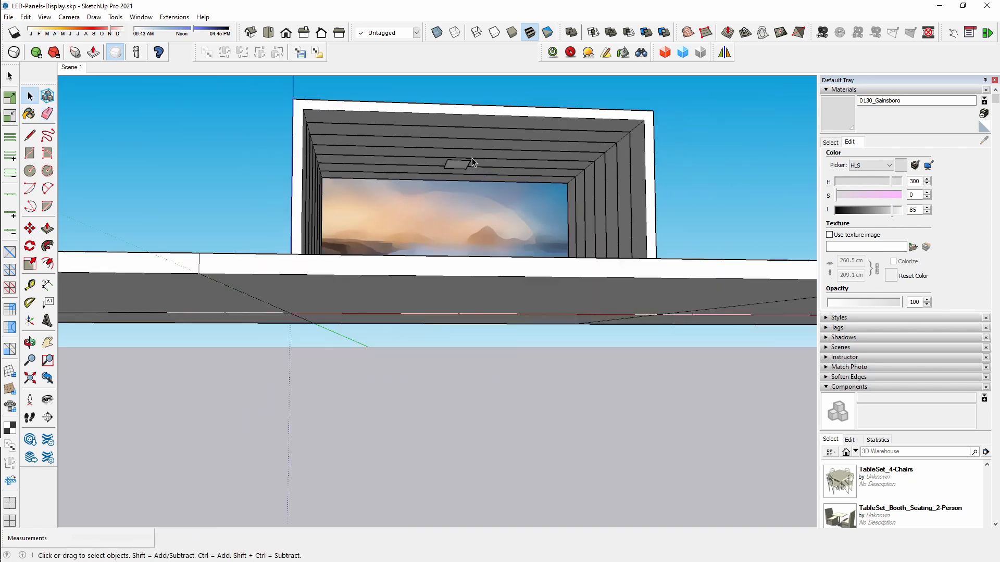
left_click(461, 166)
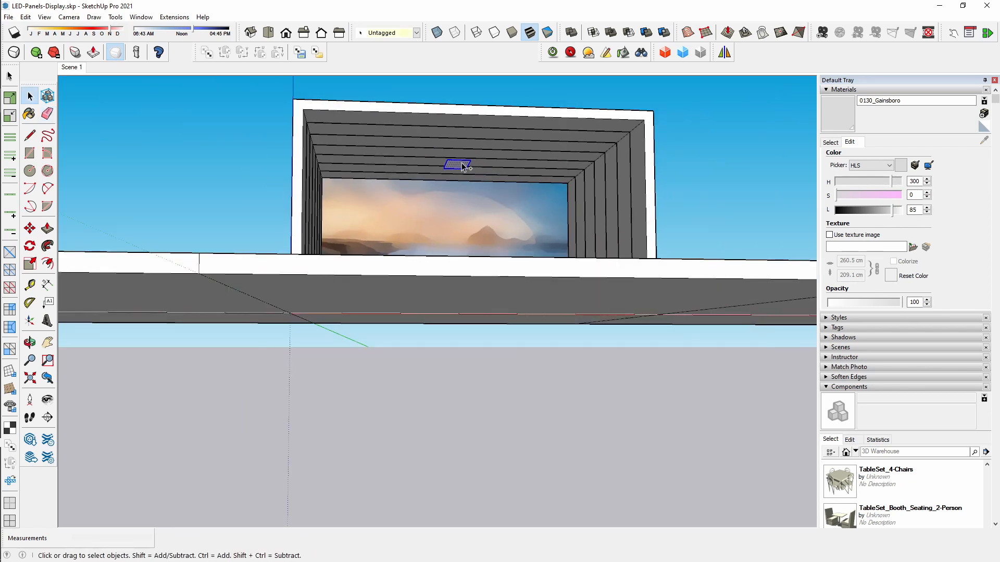
mouse_move(461, 165)
middle_mouse_down()
mouse_move(514, 190)
mouse_move(525, 307)
mouse_move(510, 166)
mouse_move(476, 170)
middle_mouse_up()
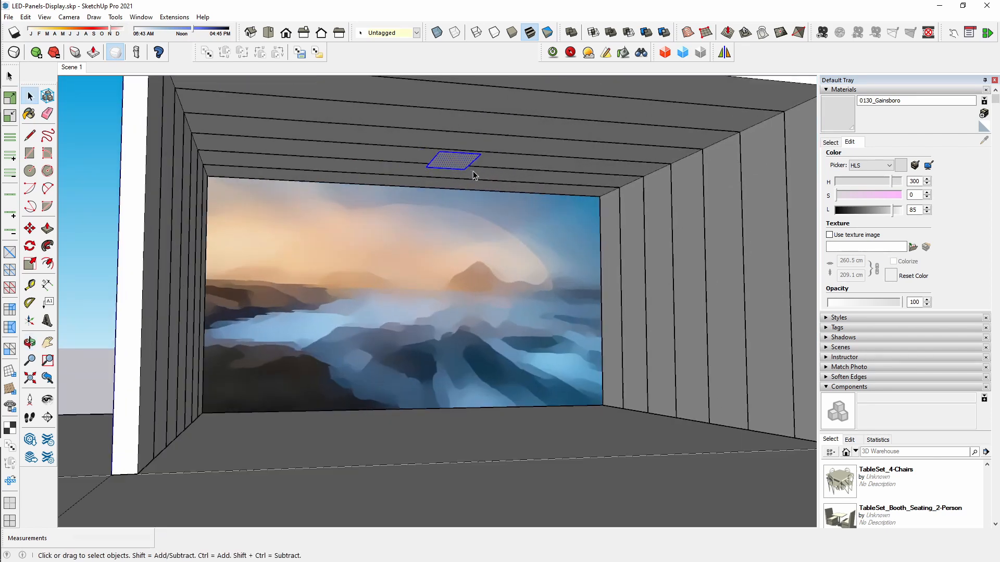
left_click(834, 142)
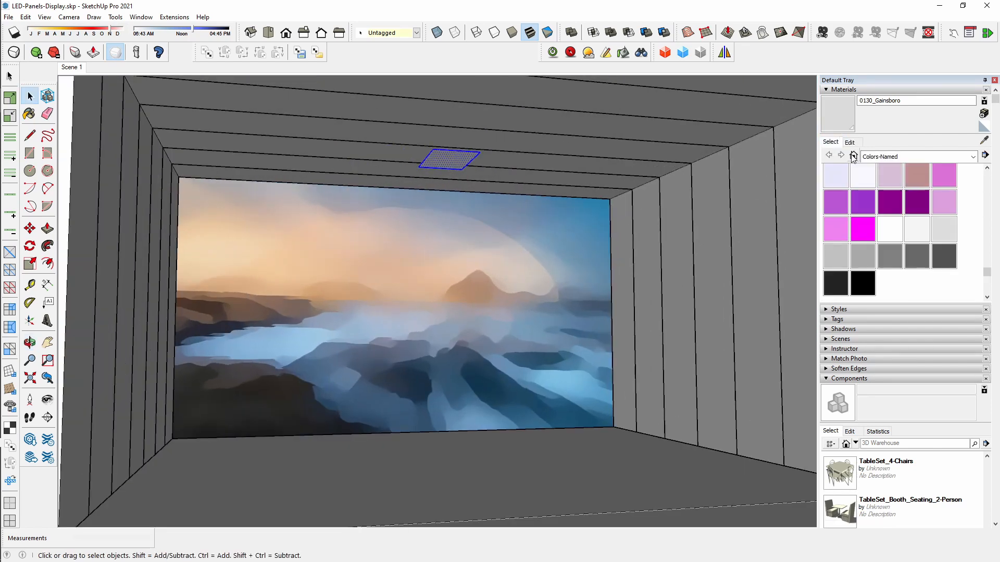
left_click(854, 155)
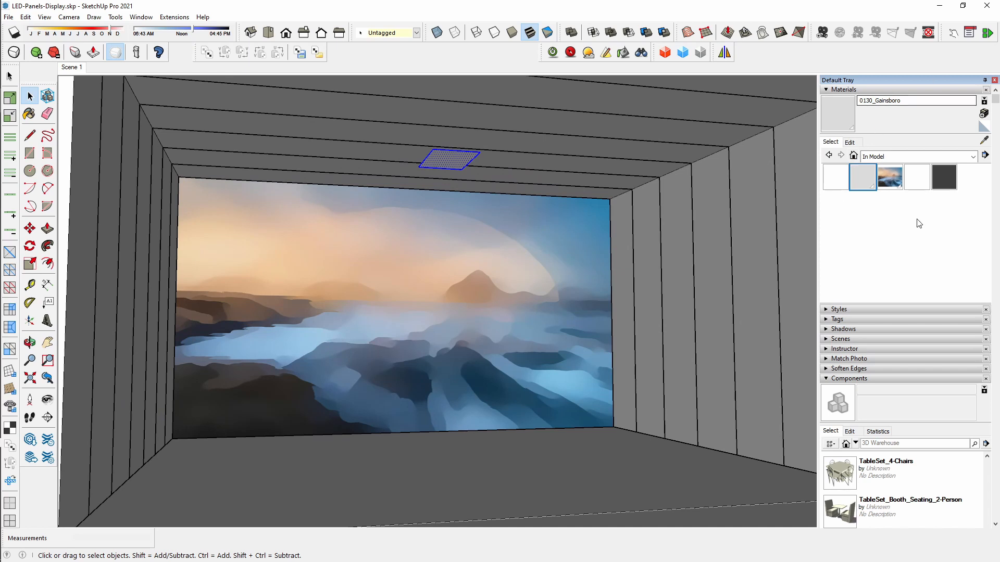
left_click(919, 178)
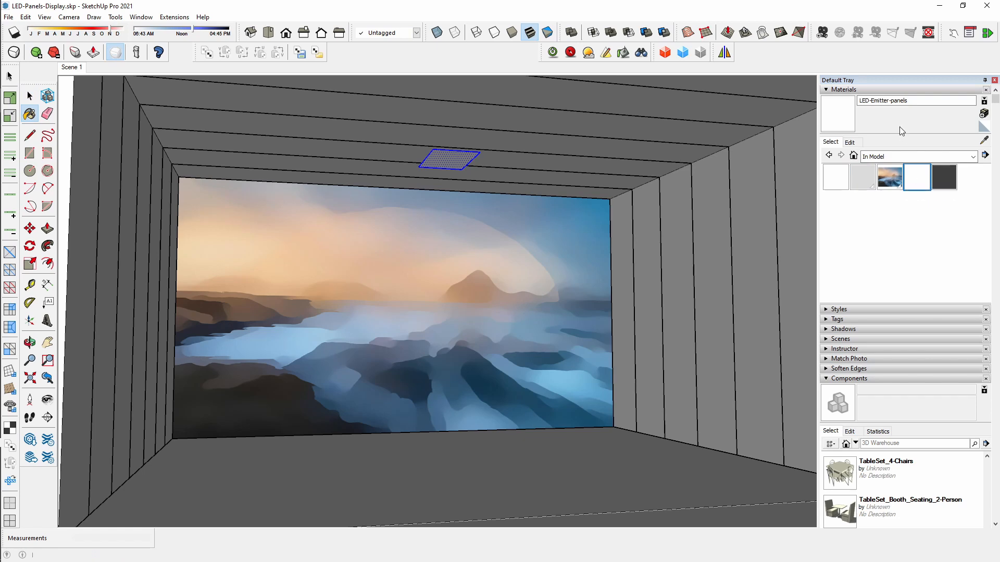
key("space")
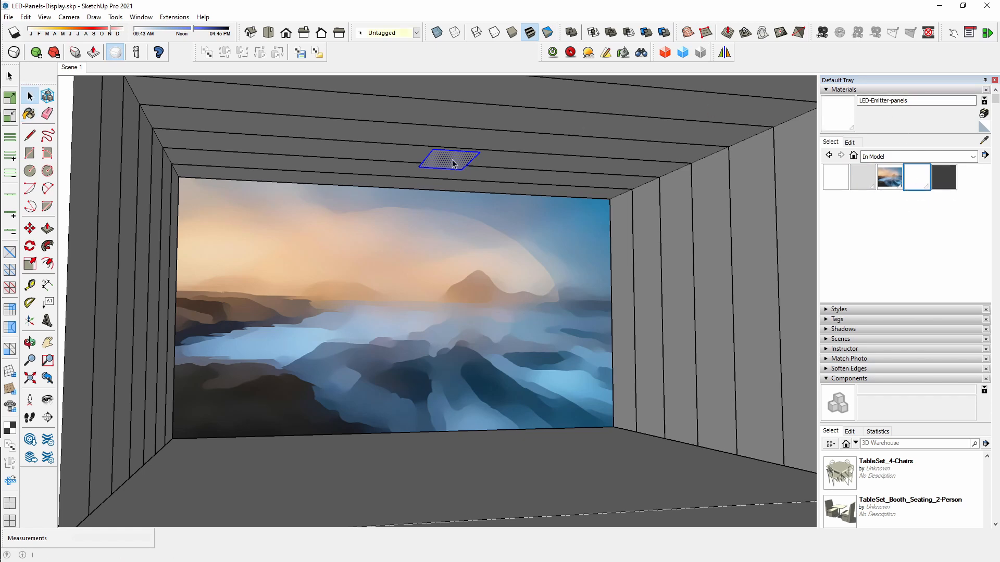
key("ctrl+t")
- Restore the Scene 1 view and start rendering the booth with the small ceiling emitter at 960x540
middle_click_drag(431, 193, 404, 207)
scroll(459, 146, "up", 4)
scroll(455, 152, "up", 3)
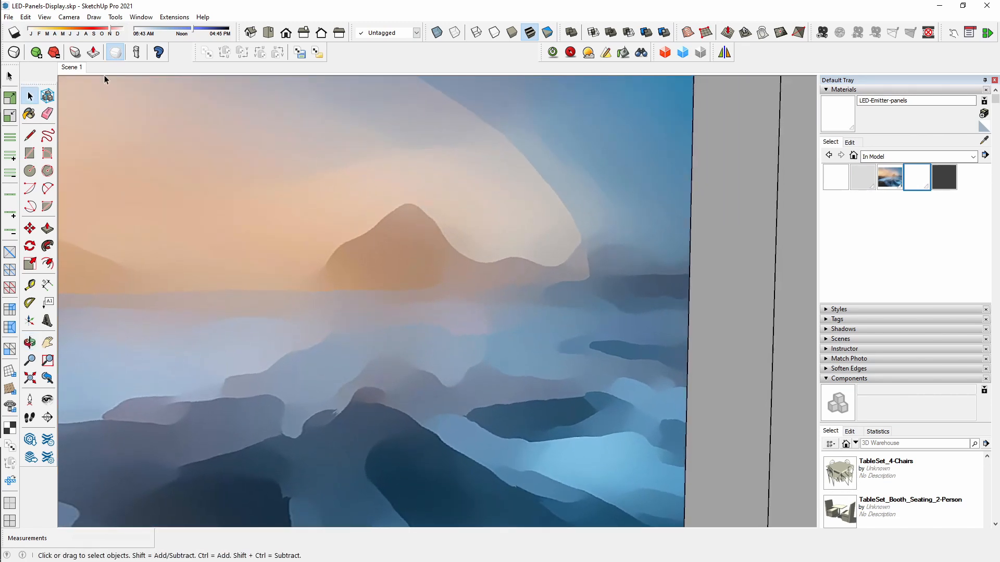
left_click(73, 67)
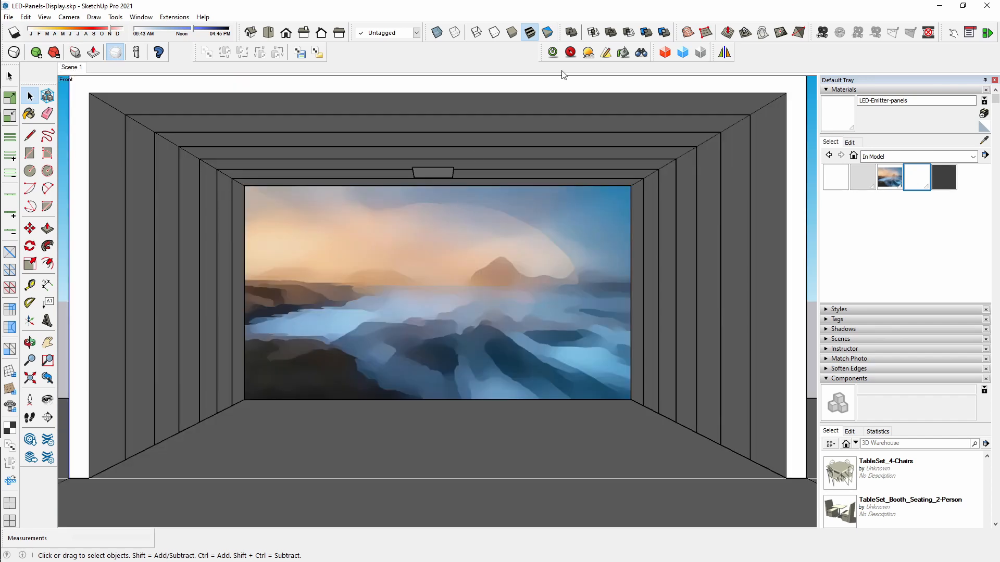
left_click(552, 52)
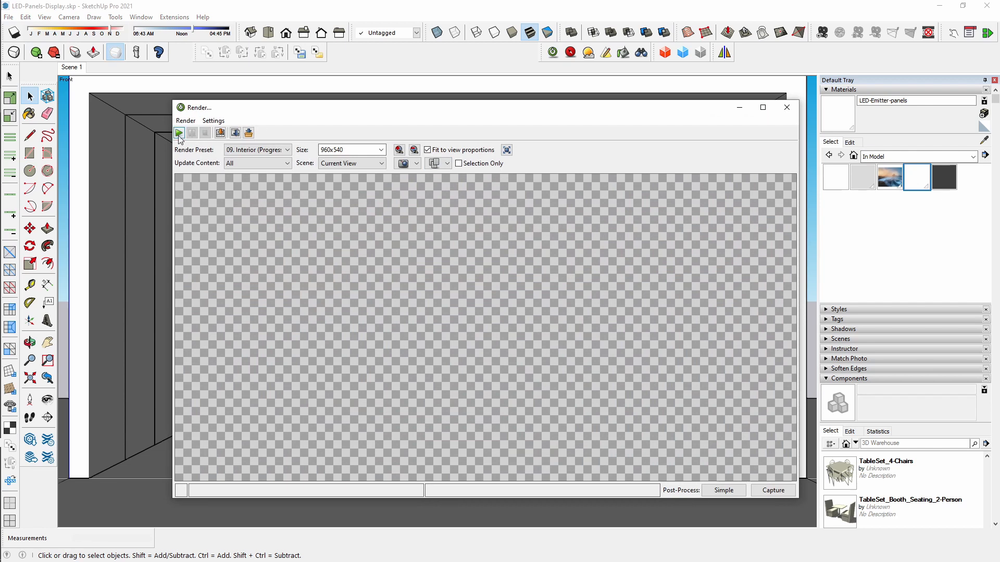
left_click(178, 133)
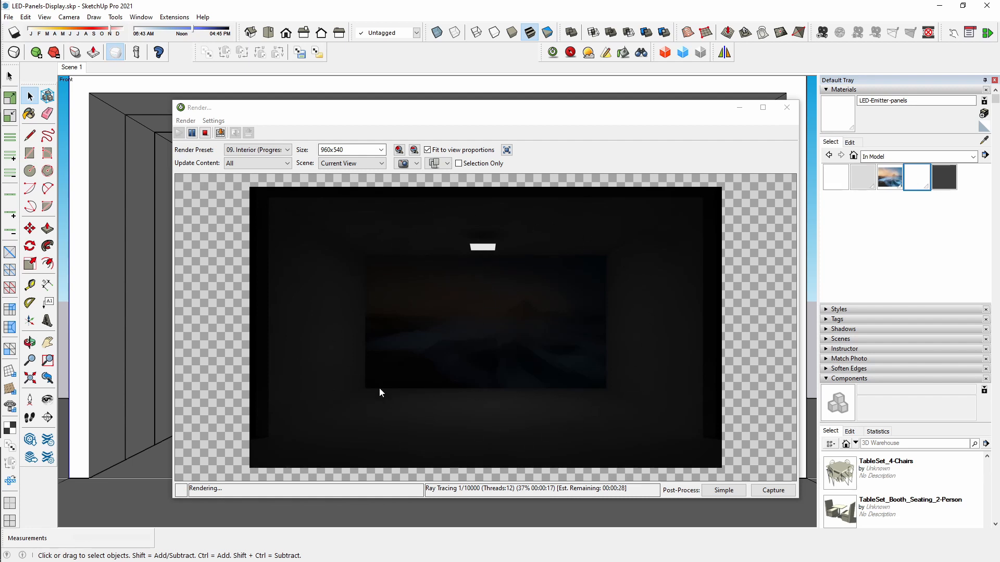
- Try post-process exposures of 20 and 30 on the running render, and set the exposure back to 2
left_click(723, 490)
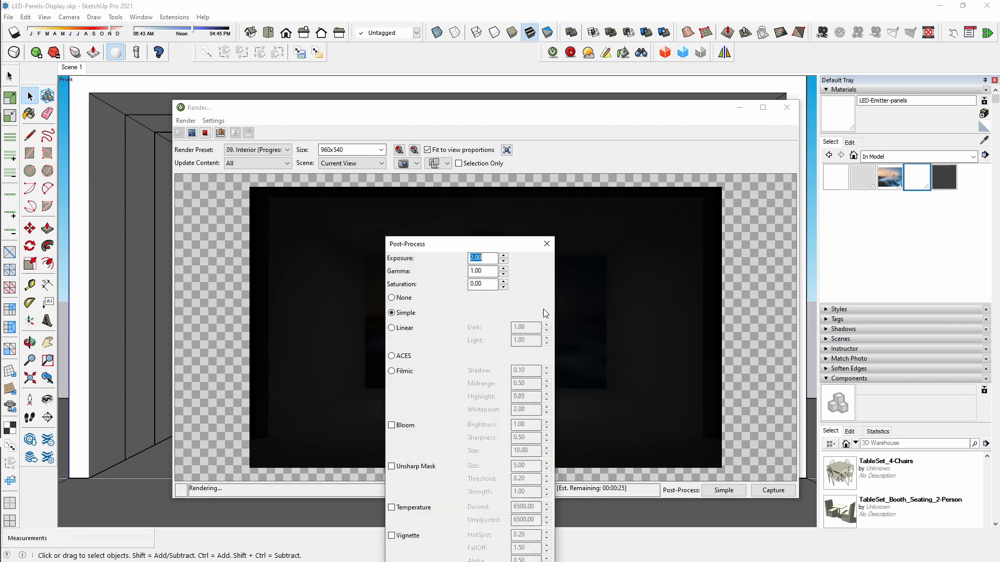
left_click_drag(514, 247, 806, 114)
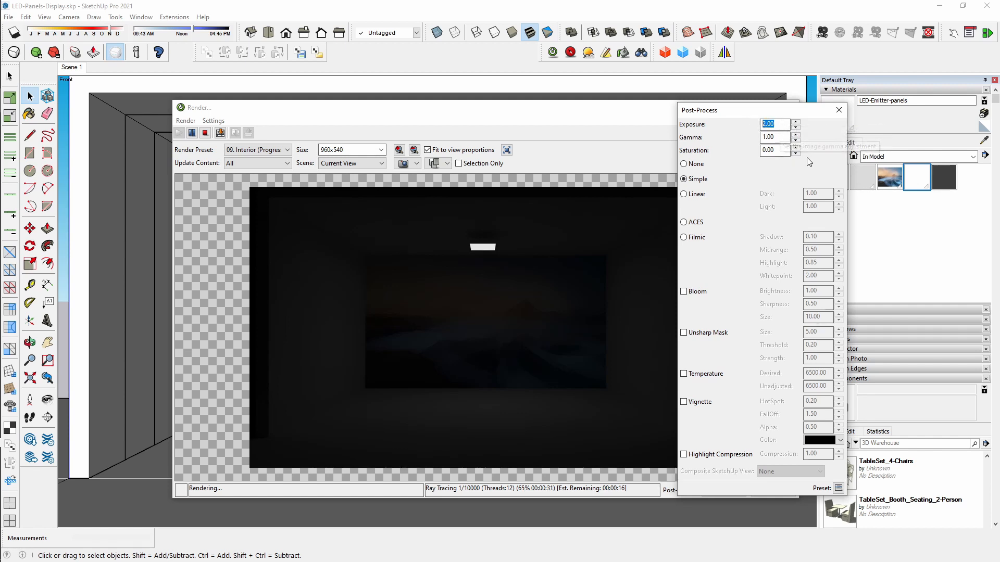
type("5")
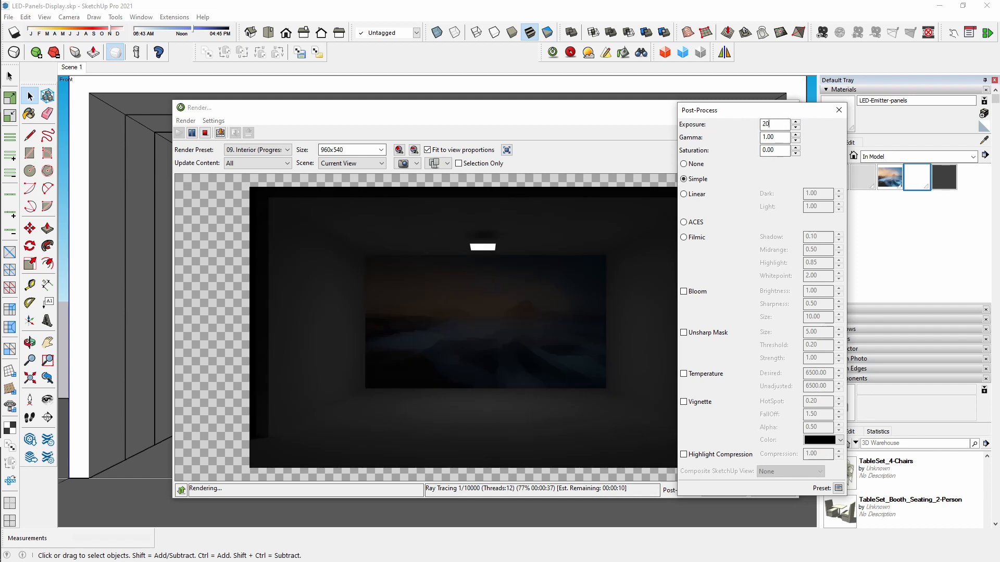
left_click_drag(731, 112, 833, 105)
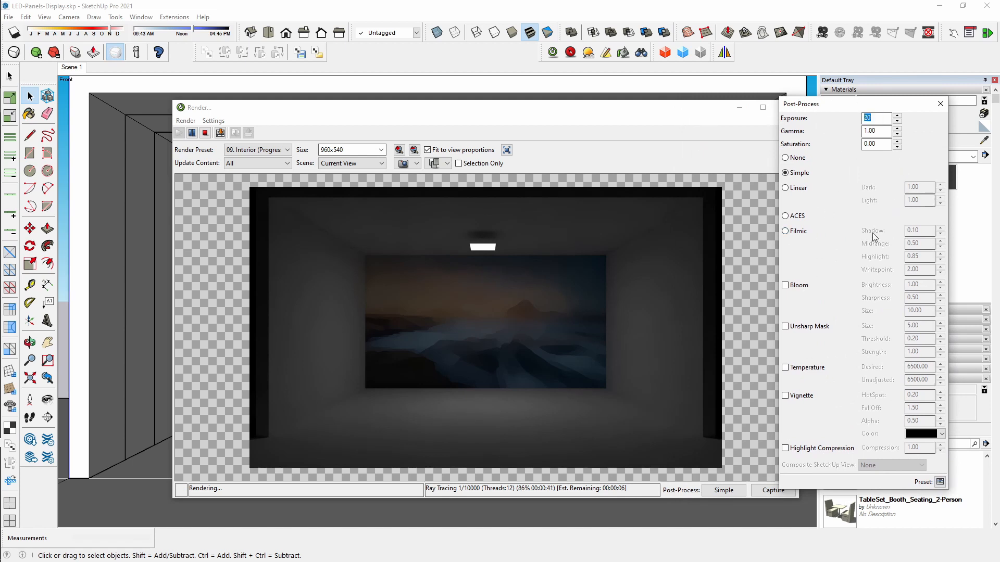
type("30")
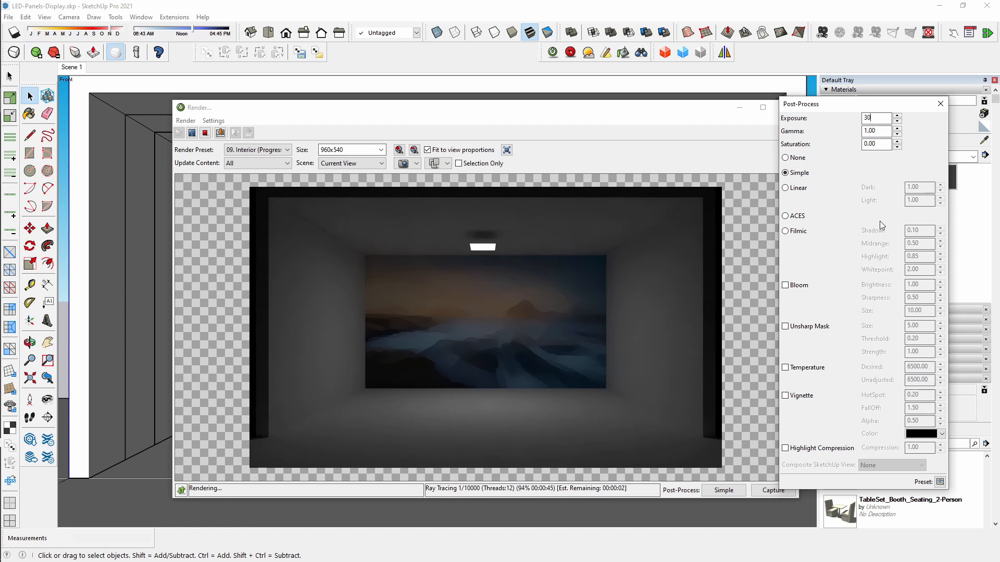
double_click(885, 119)
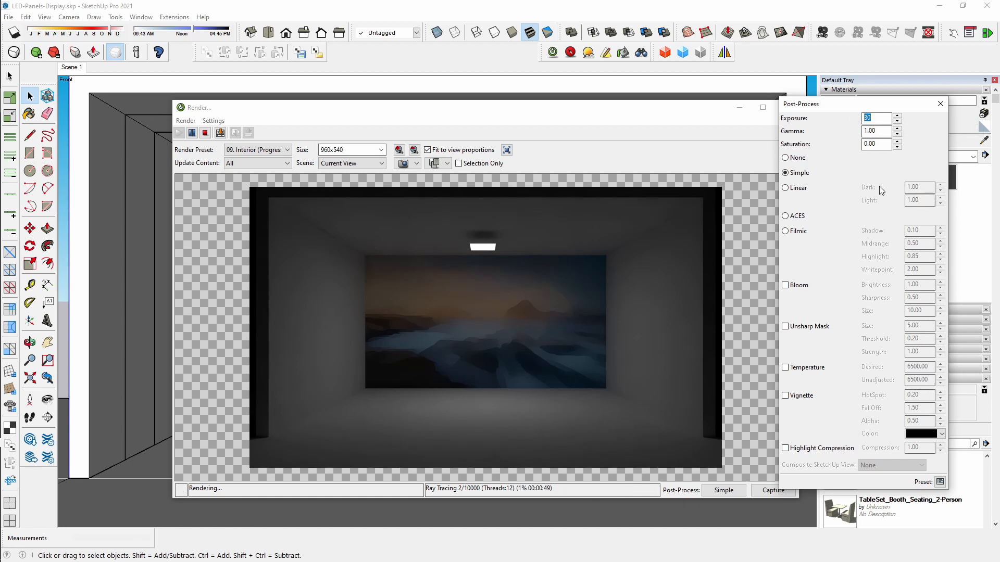
type("2")
key("Return")
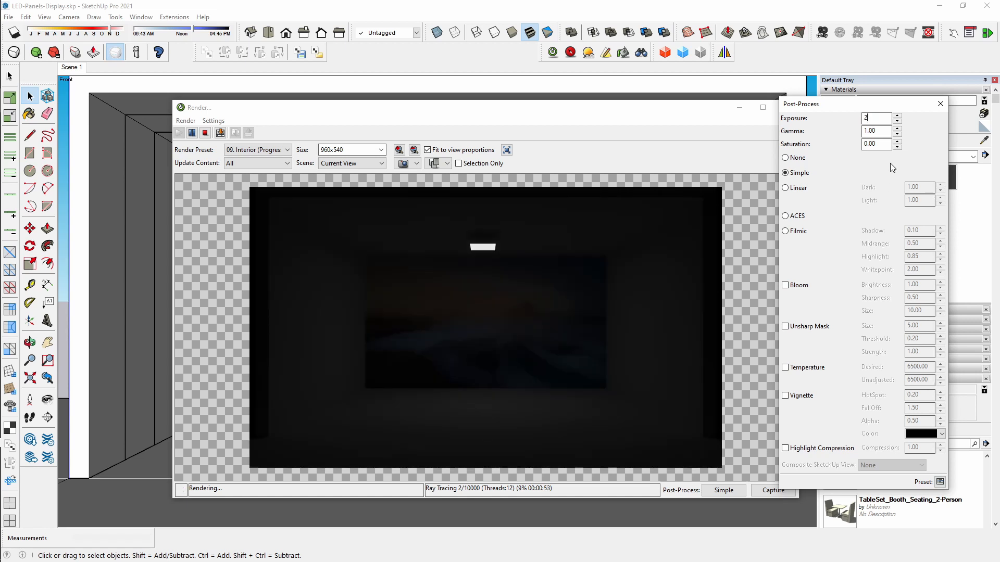
left_click(939, 107)
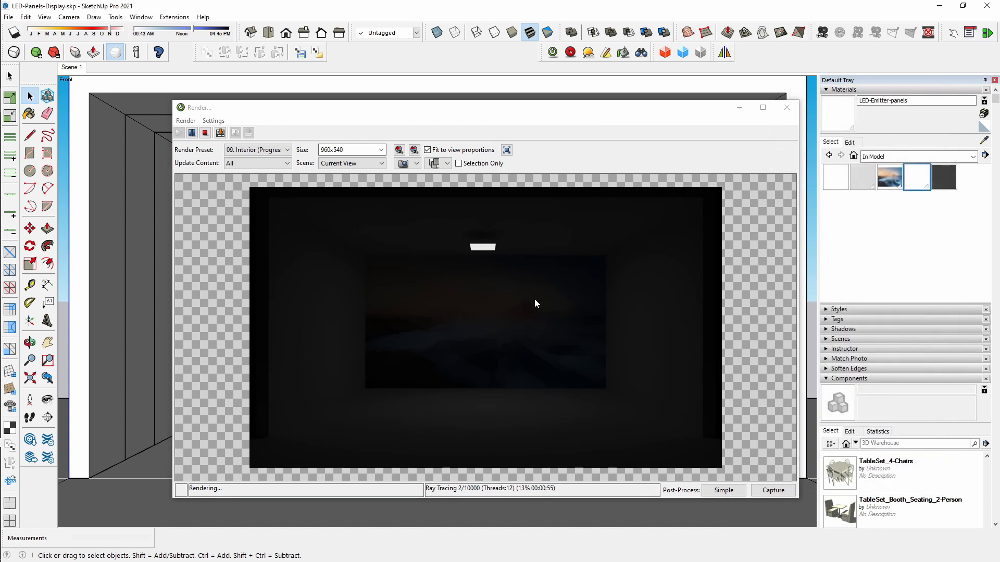
- Stop the booth render and close the render window without saving the image
left_click(204, 133)
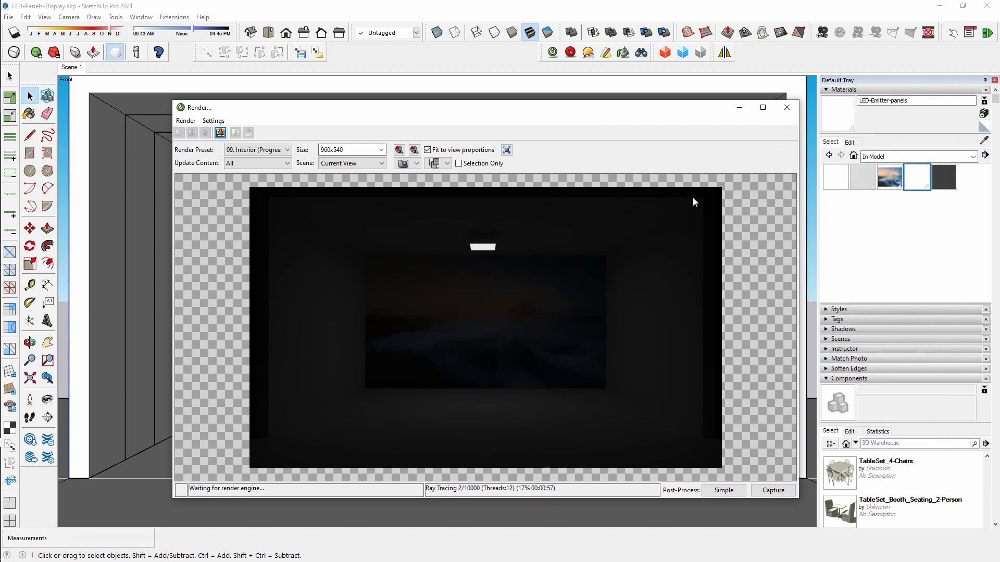
left_click(786, 109)
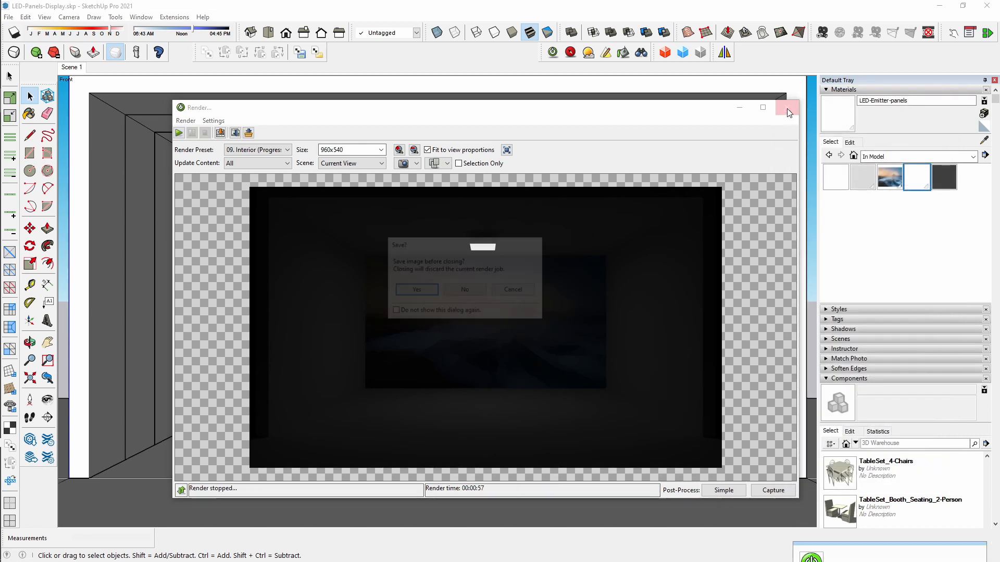
left_click(477, 294)
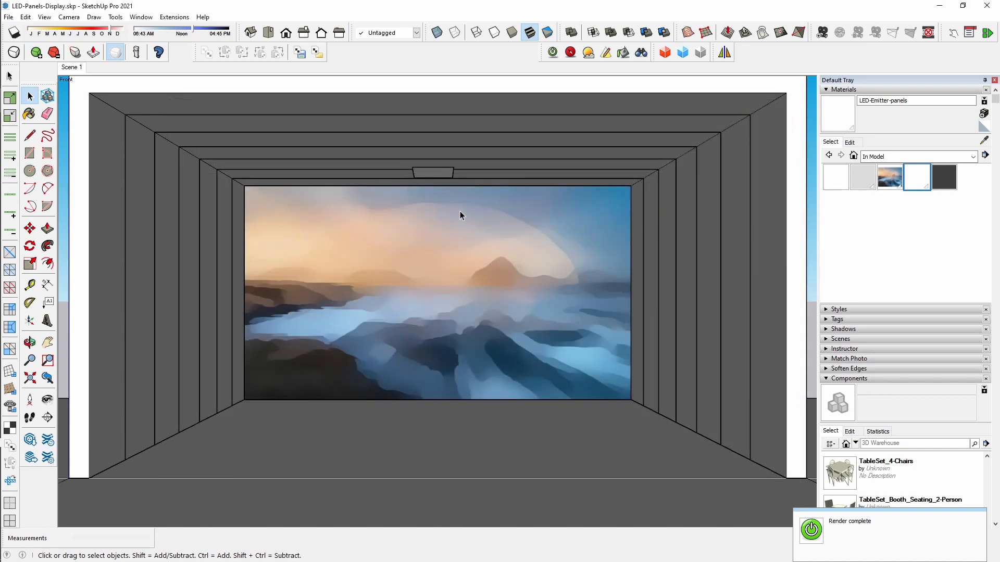
- Sample the small ceiling panel's material for editing and set its emitter power to 150 watts per square meter
middle_click_drag(437, 183, 484, 153)
scroll(446, 156, "up", 5)
key("b")
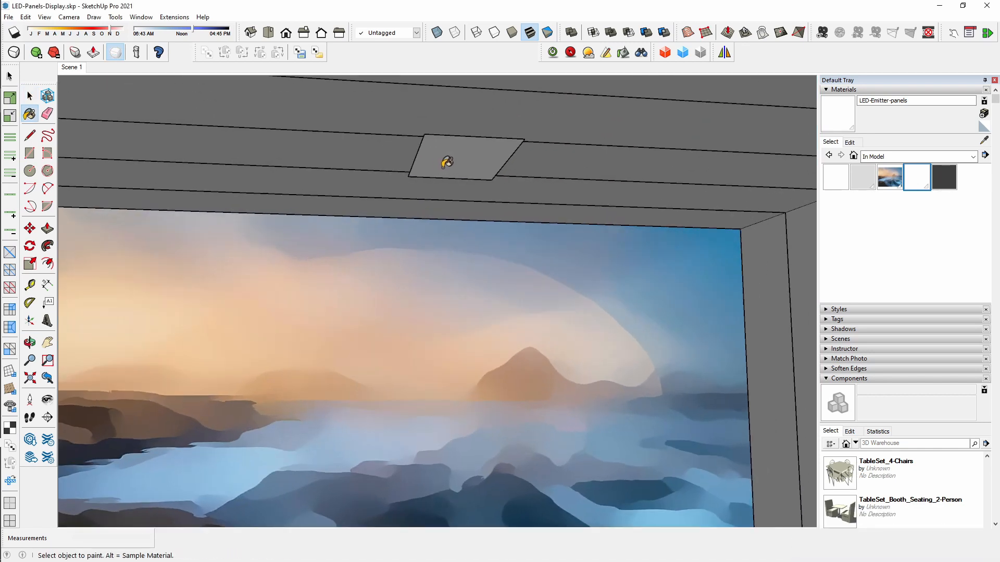
left_click(623, 53)
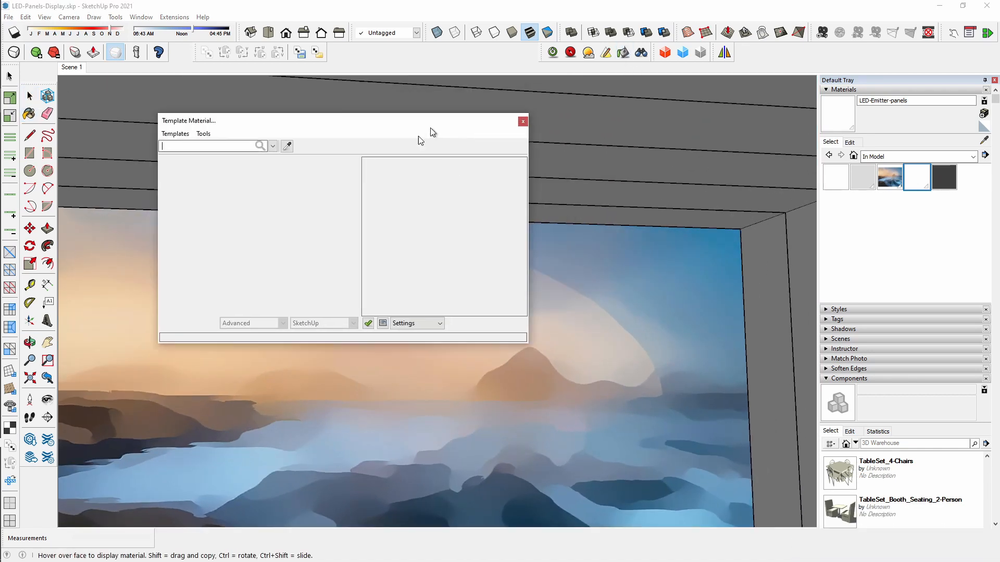
left_click(464, 142)
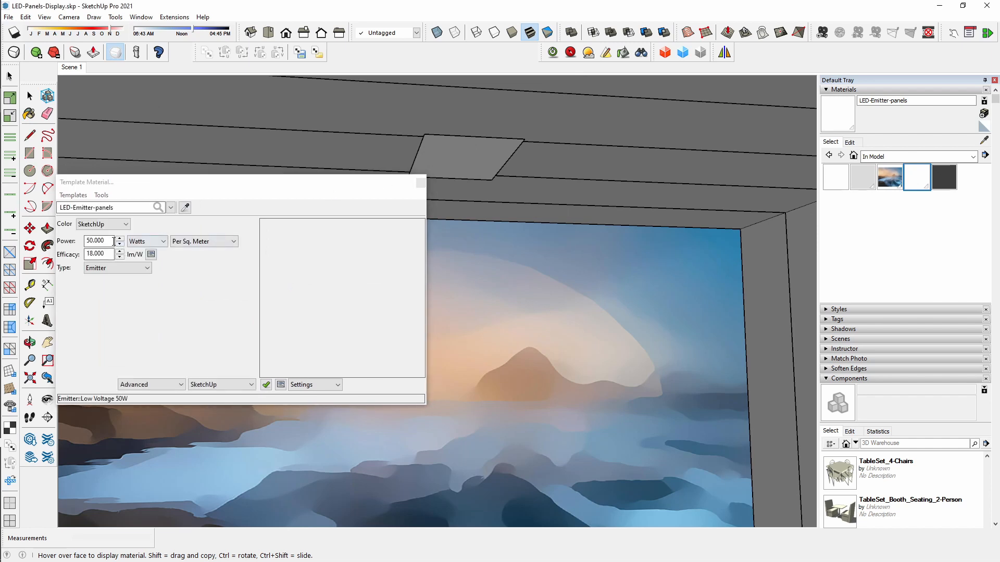
double_click(114, 241)
type("150")
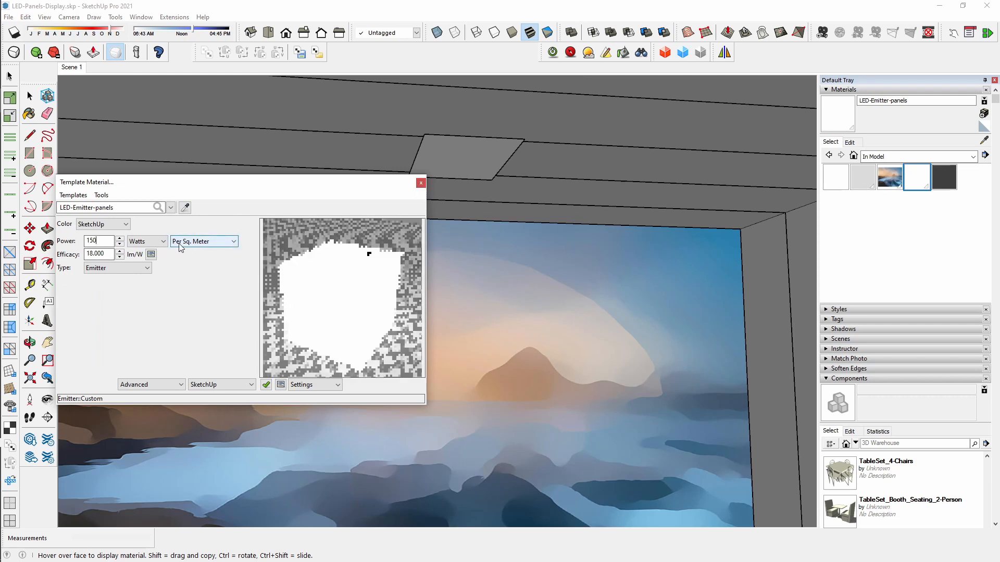
- Select the small ceiling panel and measure its side edge with the Line tool
left_click(30, 95)
left_click(480, 155)
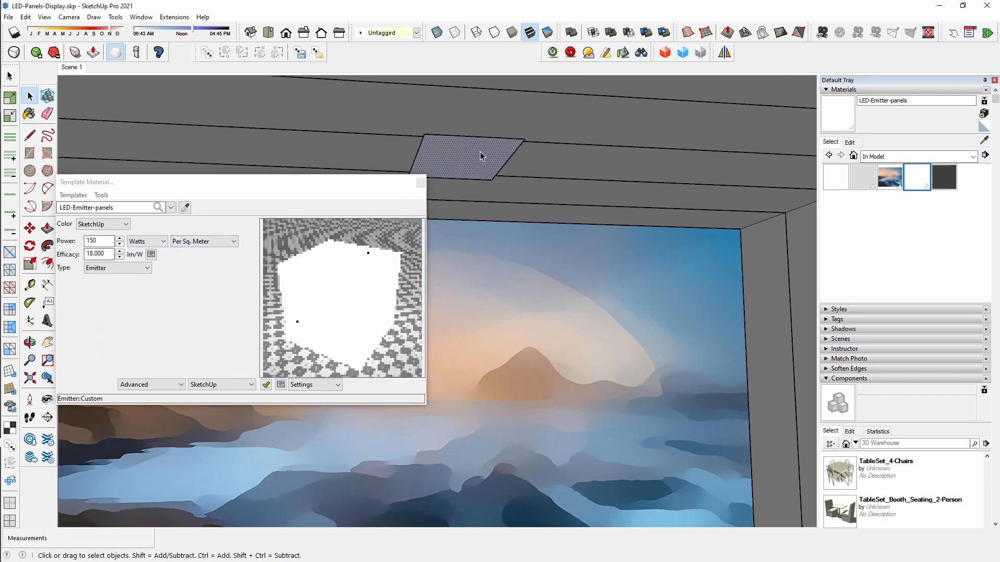
key("l")
left_click(492, 180)
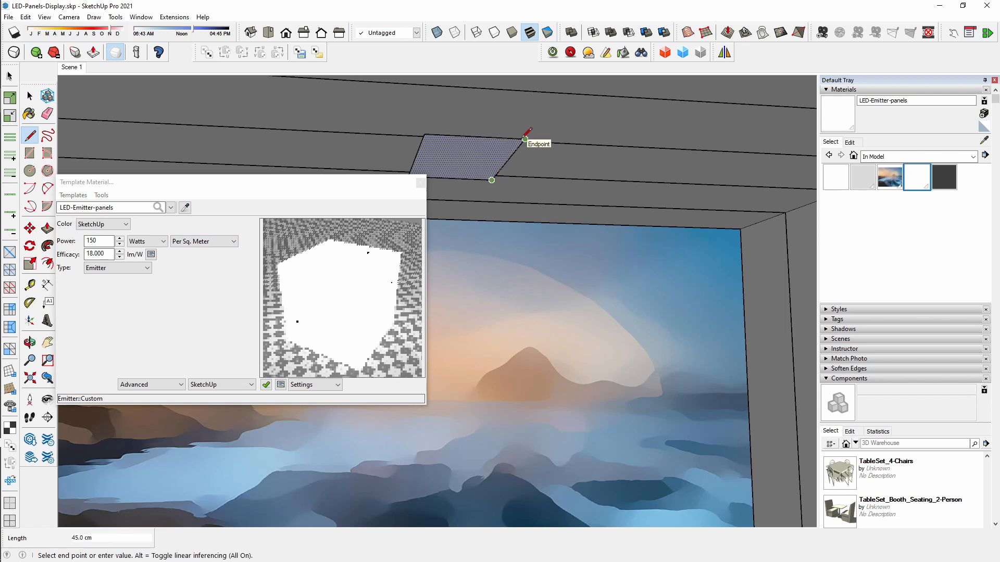
key("Escape")
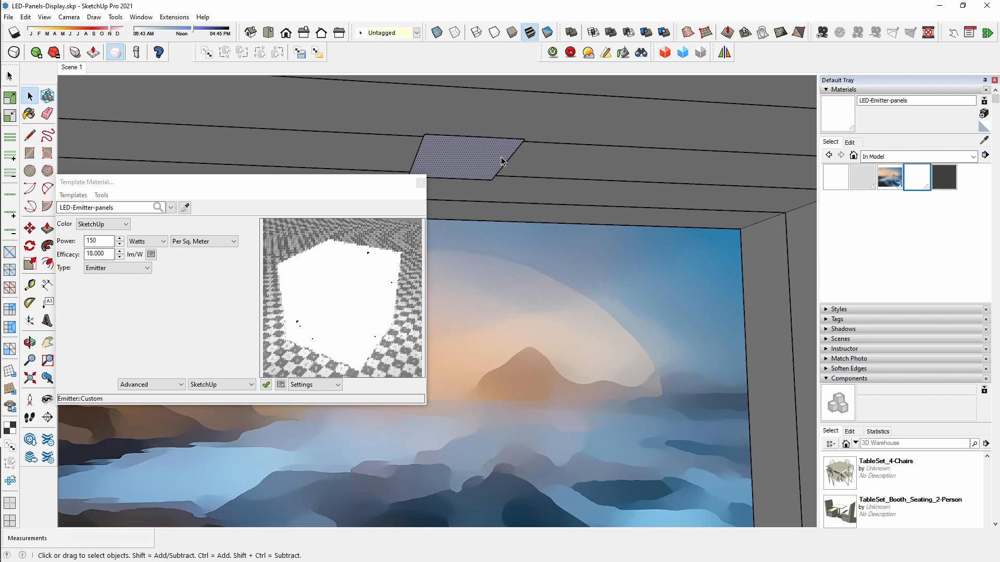
- Scale the ceiling panel to 50 cm along both the red and green axes
key("s")
left_click_drag(507, 160, 520, 162)
type("50c")
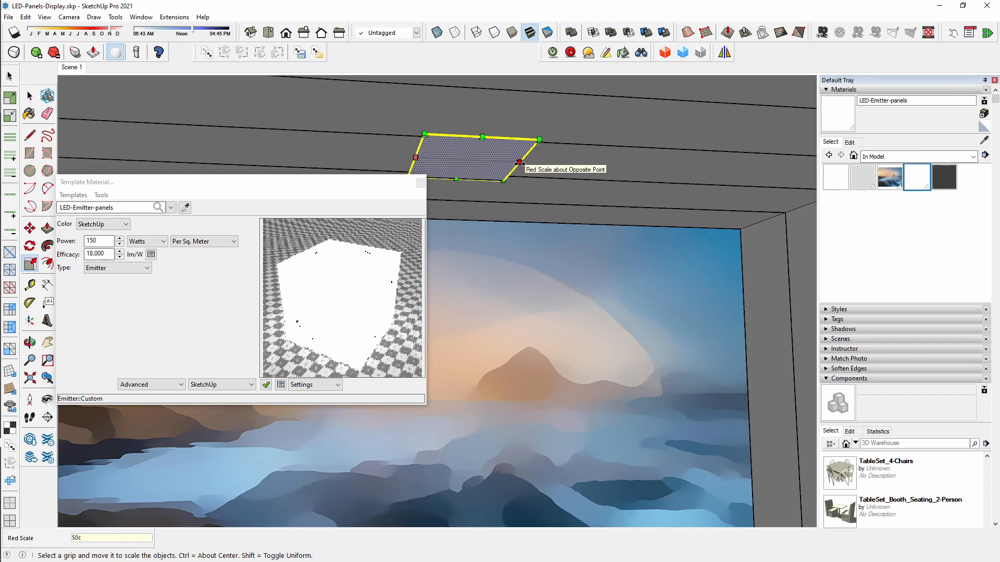
type("m")
key("Return")
left_click_drag(509, 138, 531, 129)
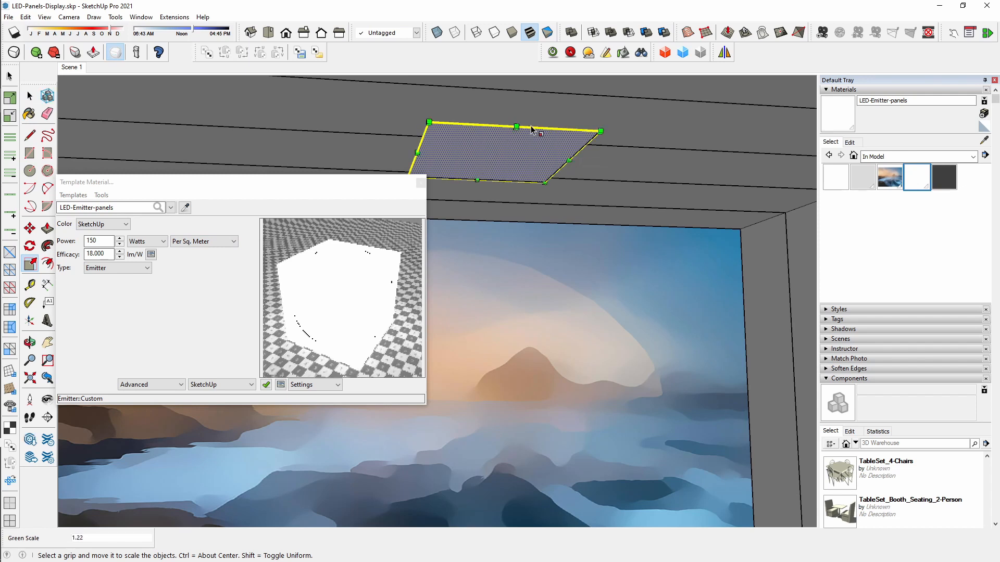
type("50cm")
key("Return")
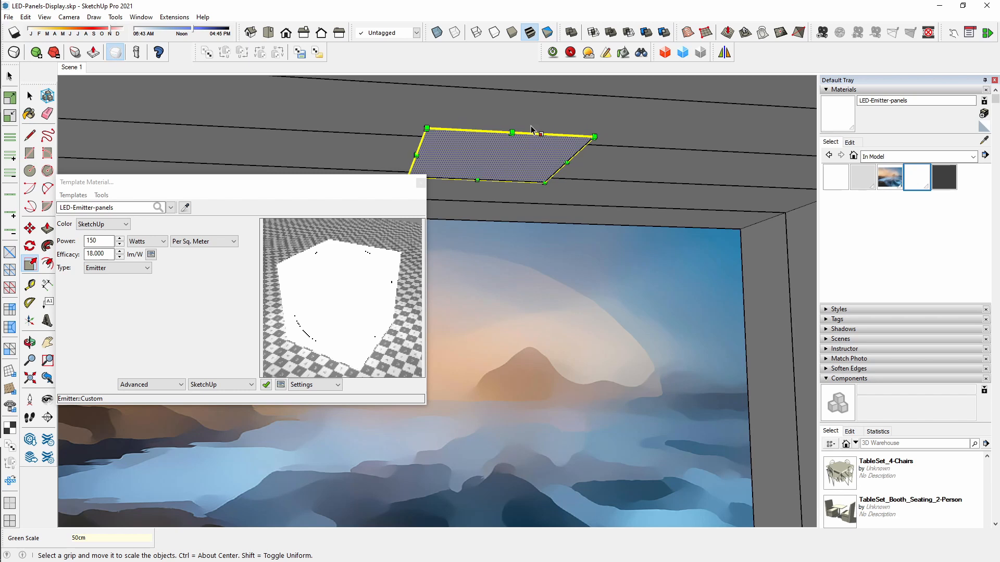
key("space")
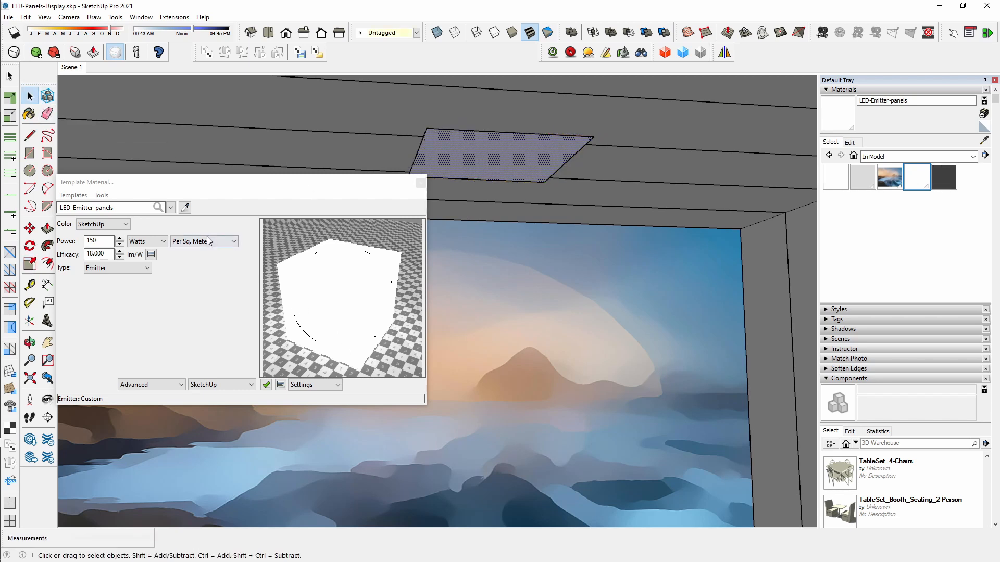
- Copy the ceiling panel 50 cm sideways so the copy adjoins the original
key("m")
scroll(462, 145, "down", 1)
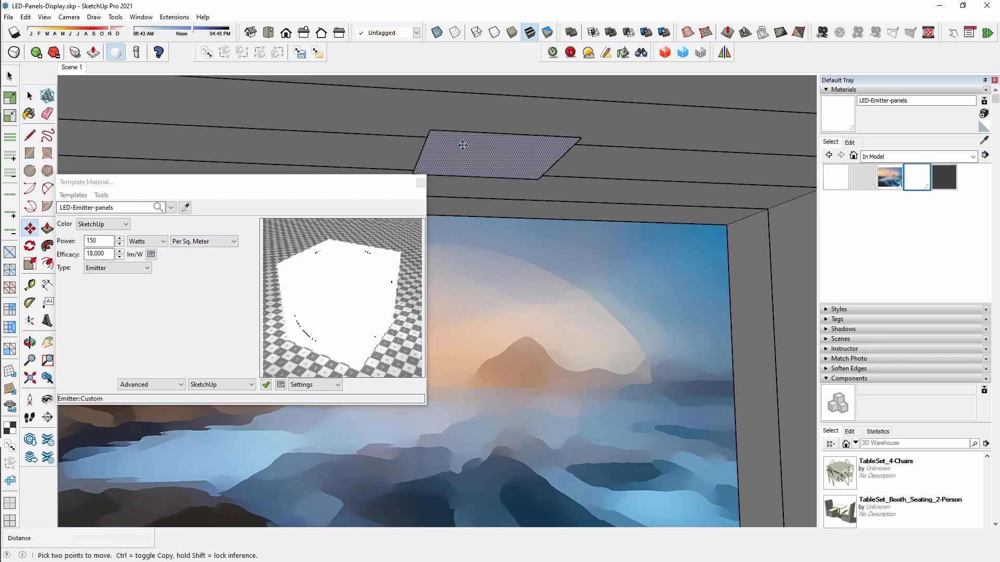
left_click(430, 129)
key("ctrl")
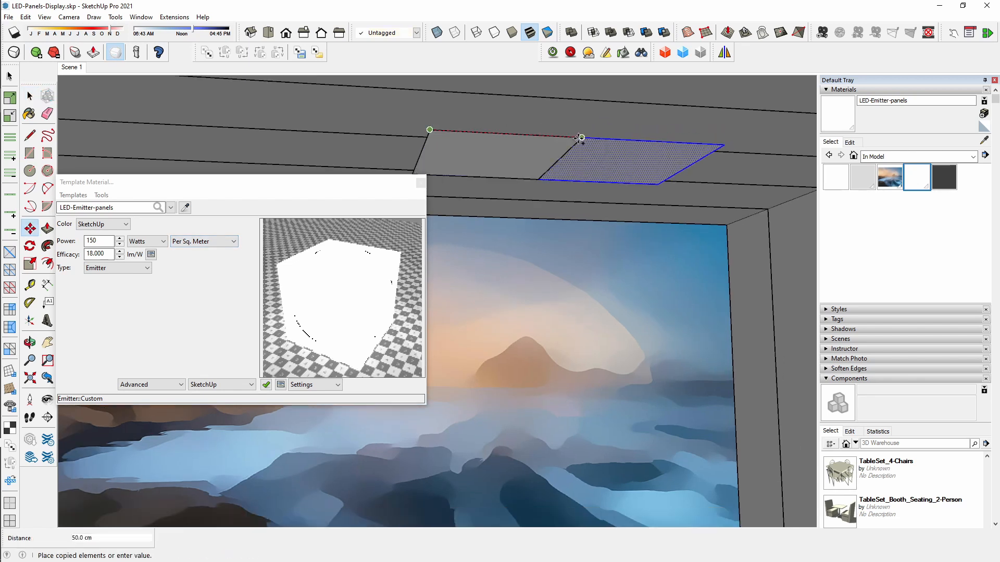
left_click(579, 138)
key("space")
- Copy the pair of ceiling panels edge to edge along the green axis to form a two-by-two square
left_click(551, 152, "shift")
key("m")
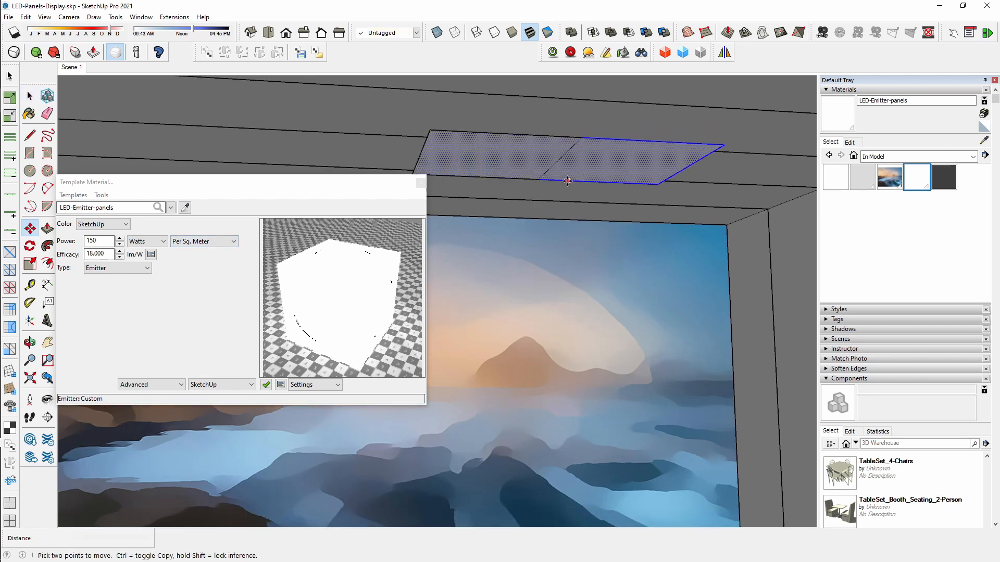
left_click(537, 179)
key("ctrl")
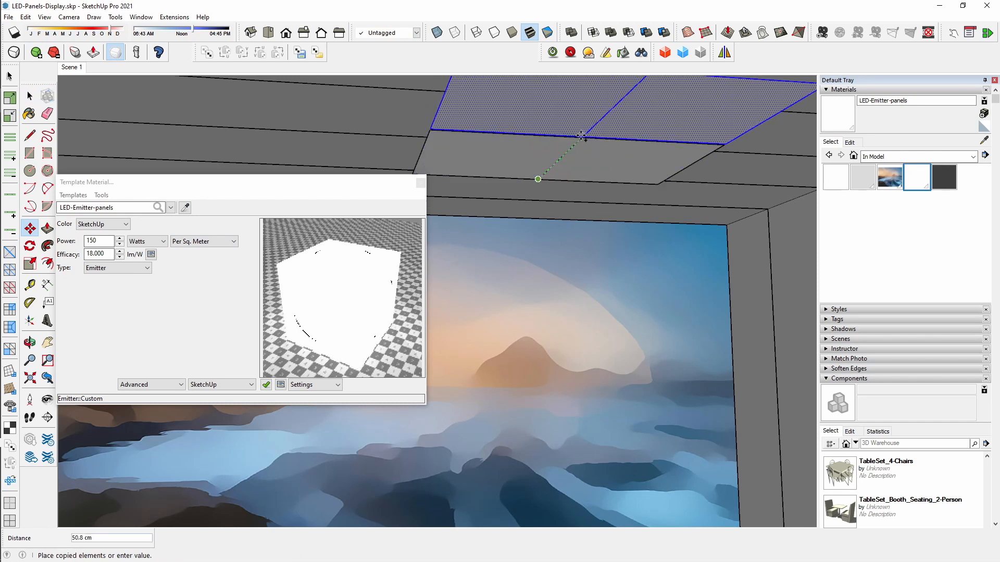
left_click(581, 137)
- Delete the second pair of copied panels and undo the sideways copy, leaving just the original ceiling panel
key("space")
key("Delete")
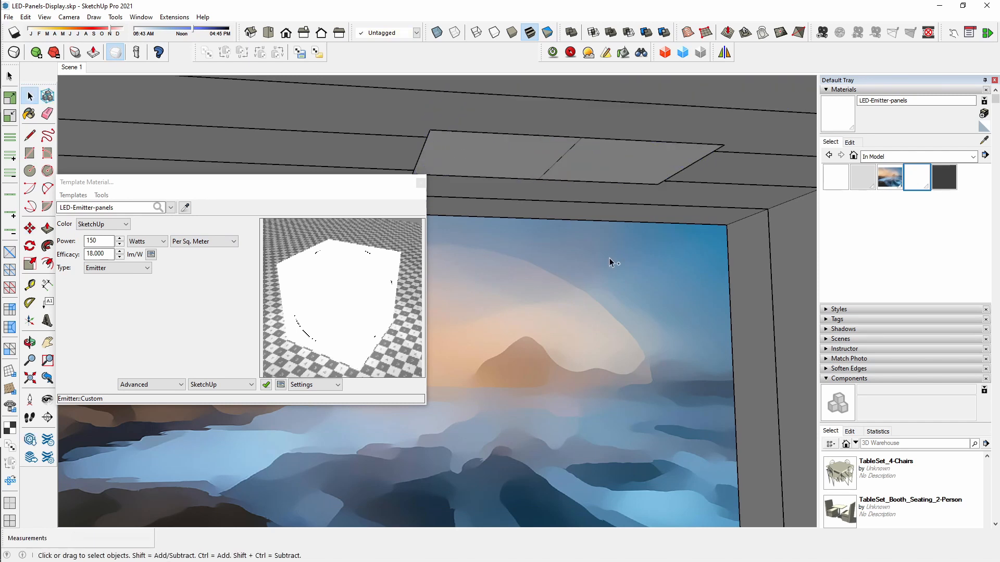
key("ctrl+z")
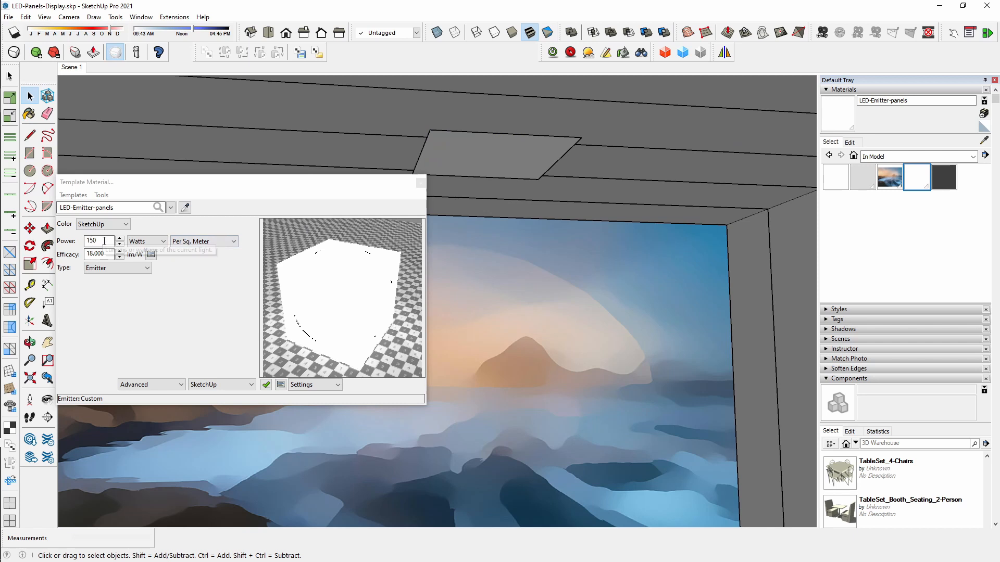
- Try emitter powers of 1000 and 500 watts per square meter for LED-Emitter-panels, and return the power to 150
left_click_drag(104, 241, 85, 242)
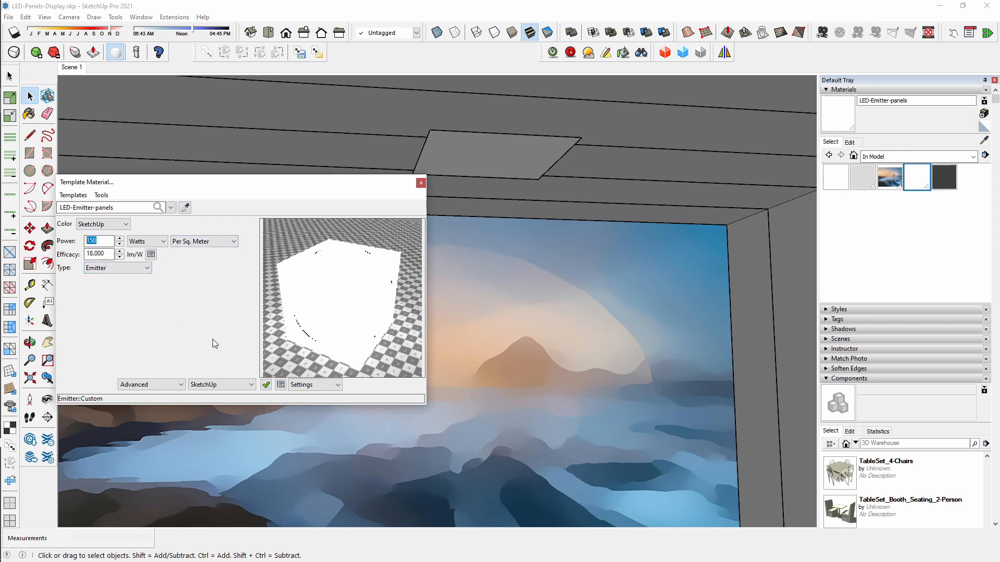
type("10")
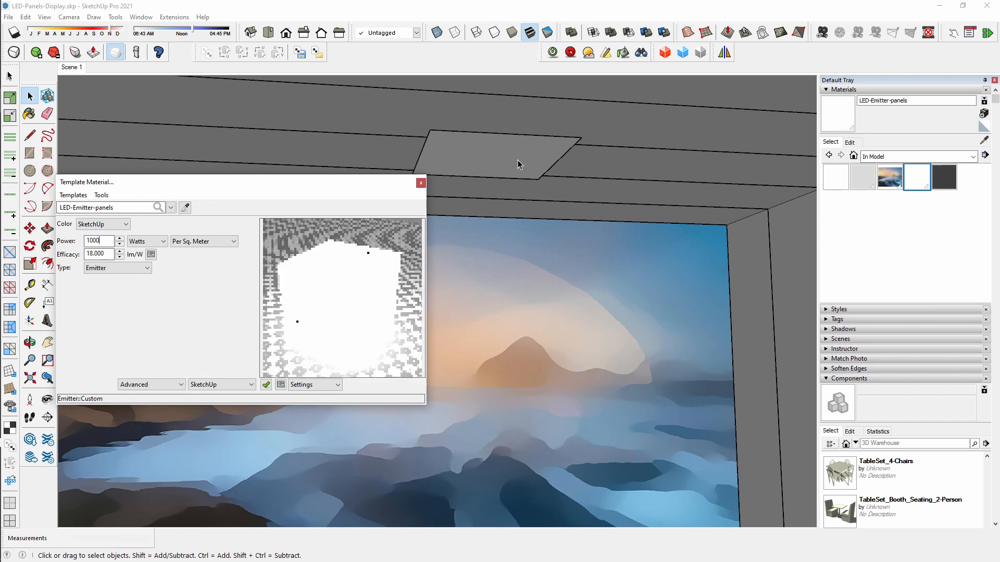
left_click_drag(107, 241, 54, 242)
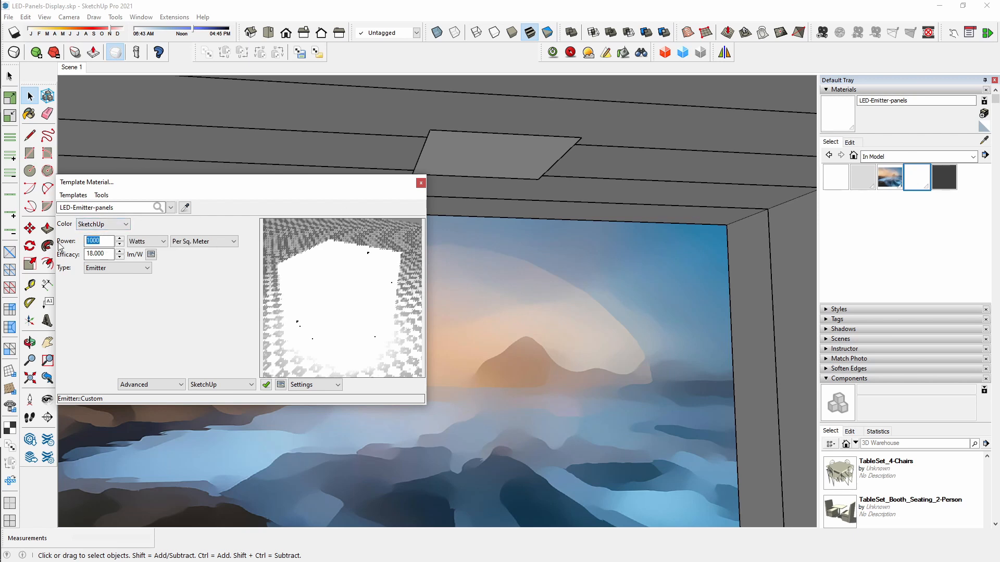
type("500")
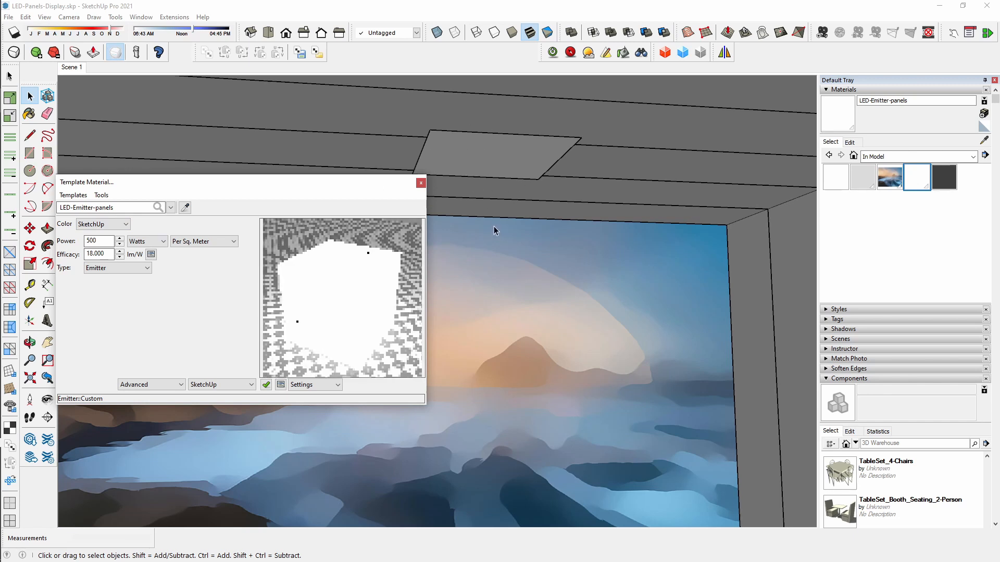
key("BackSpace")
key("BackSpace")
key("BackSpace")
type("150")
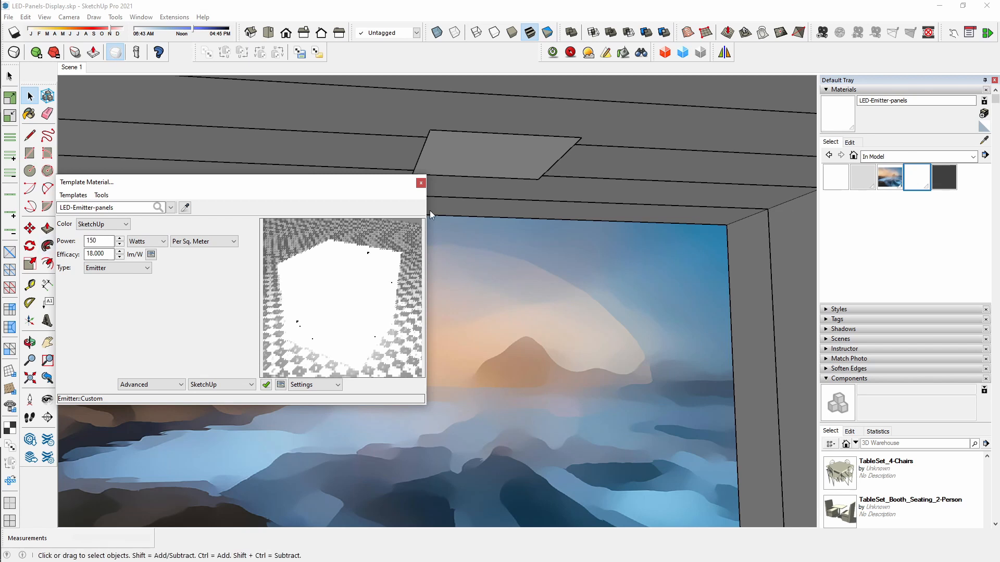
- Set the LED-Emitter-panels emitter power to 500 watts per square meter
double_click(98, 242)
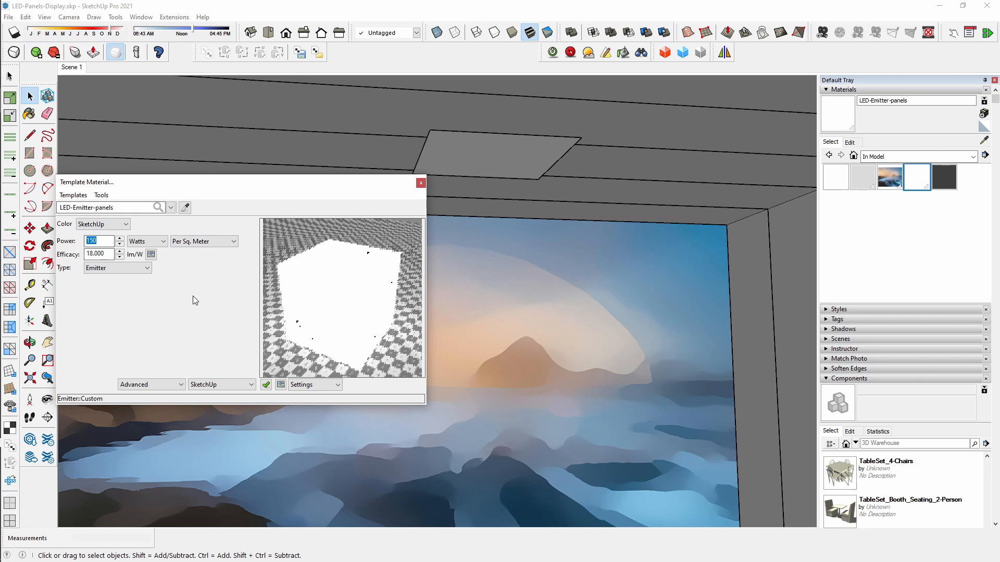
type("500")
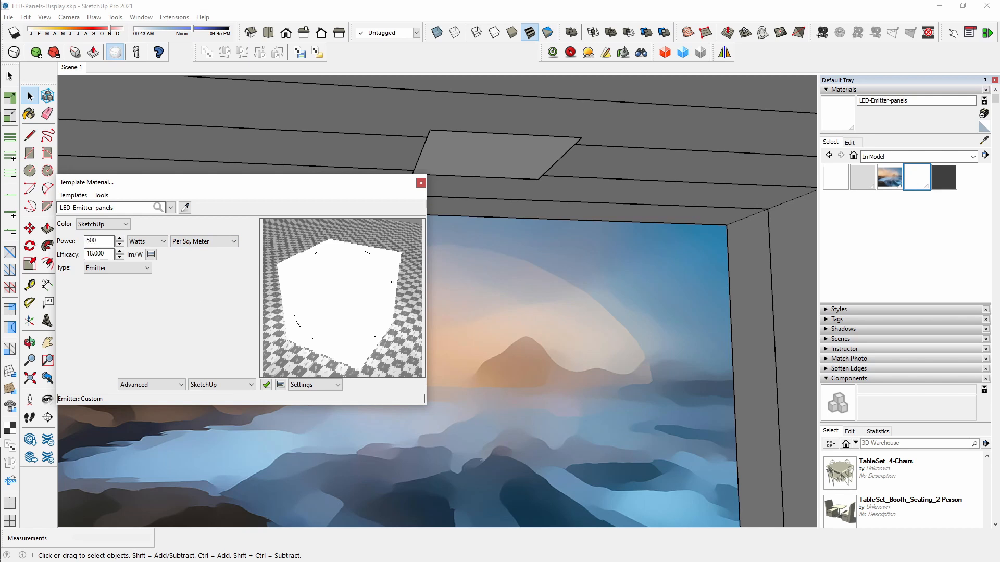
- Close the material settings, return to Scene 1 and render the booth with the Interior preset at 960x540
left_click(489, 148)
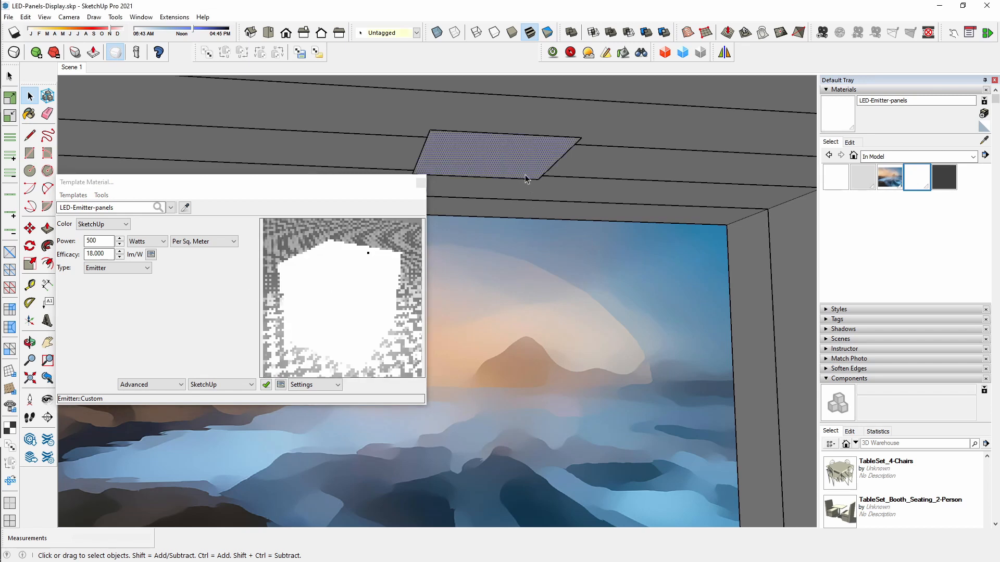
left_click(420, 182)
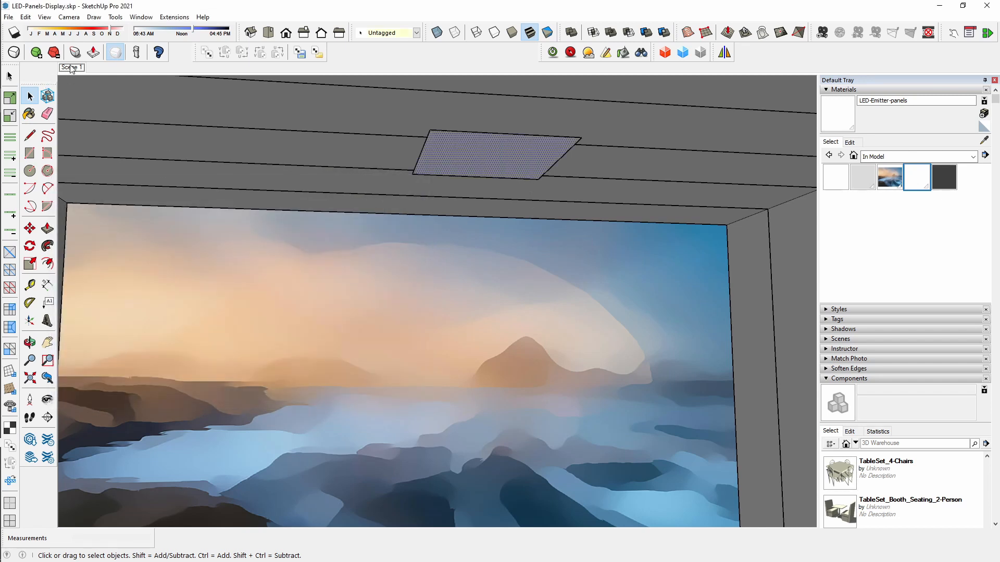
left_click(71, 67)
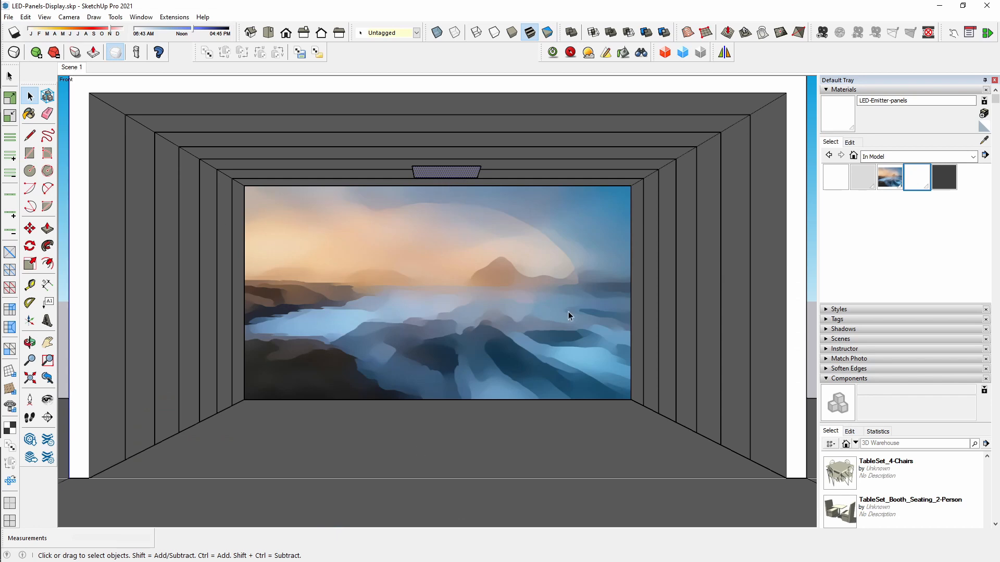
left_click(552, 52)
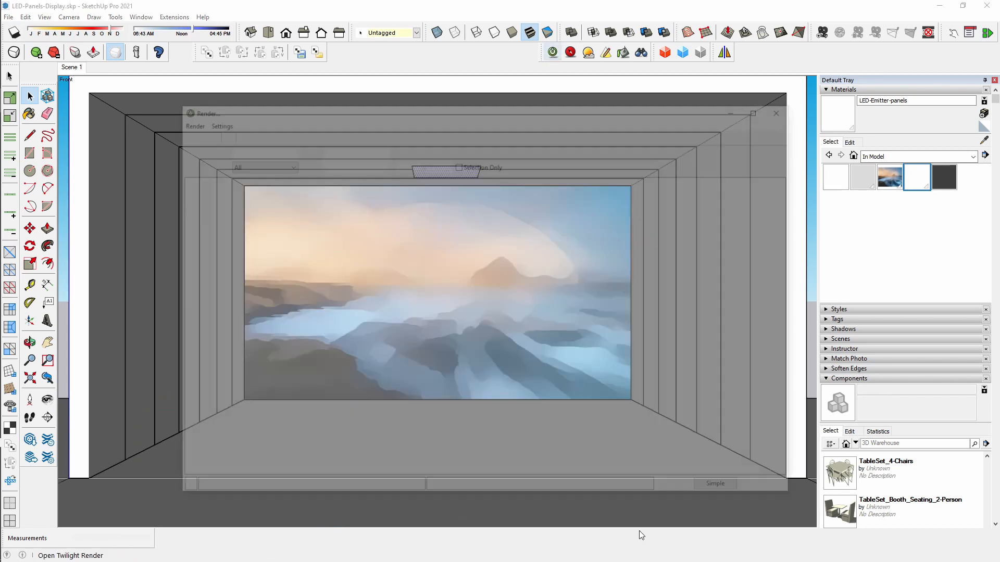
left_click(179, 133)
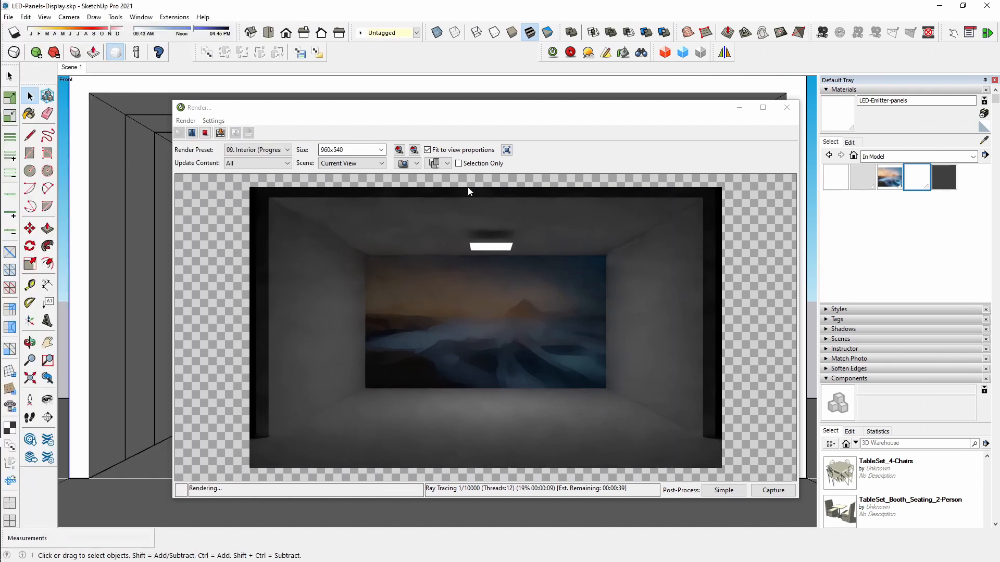
- Check the exposure and gamma values in the render's Simple post-process settings
left_click(724, 491)
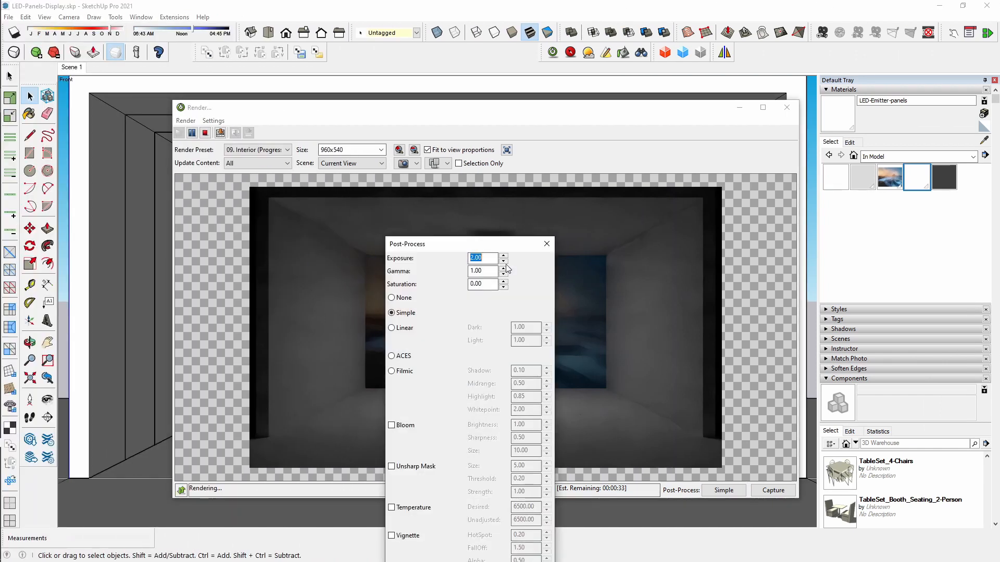
left_click_drag(516, 239, 801, 133)
left_click(792, 159)
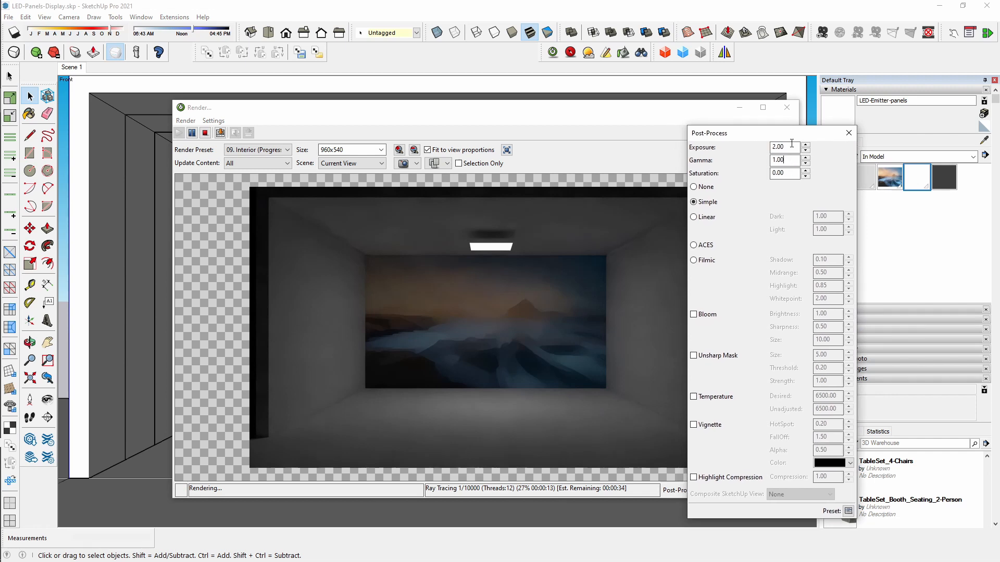
double_click(791, 146)
left_click(791, 162)
left_click(848, 133)
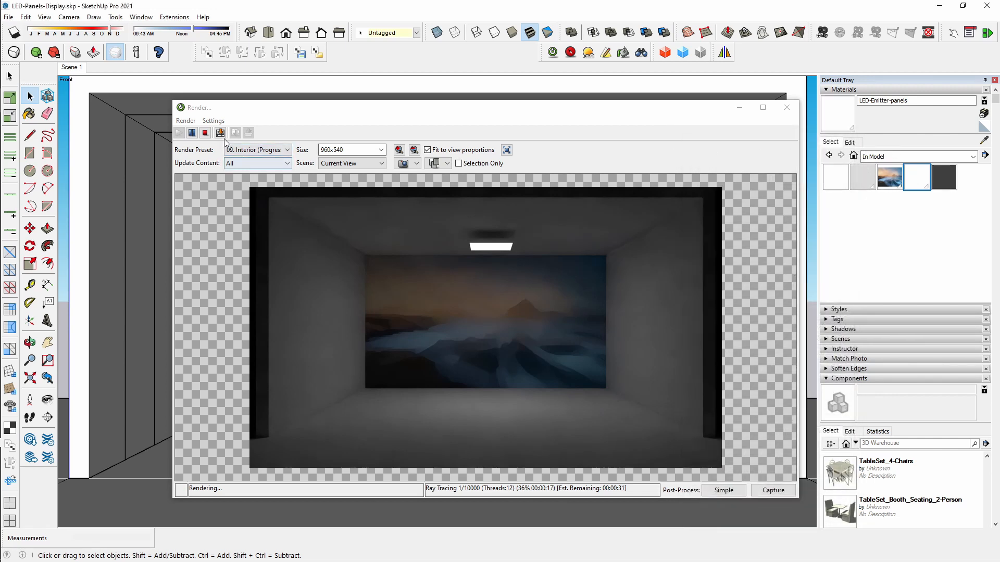
- Stop the running render and close it without saving the image
left_click(205, 132)
left_click(787, 108)
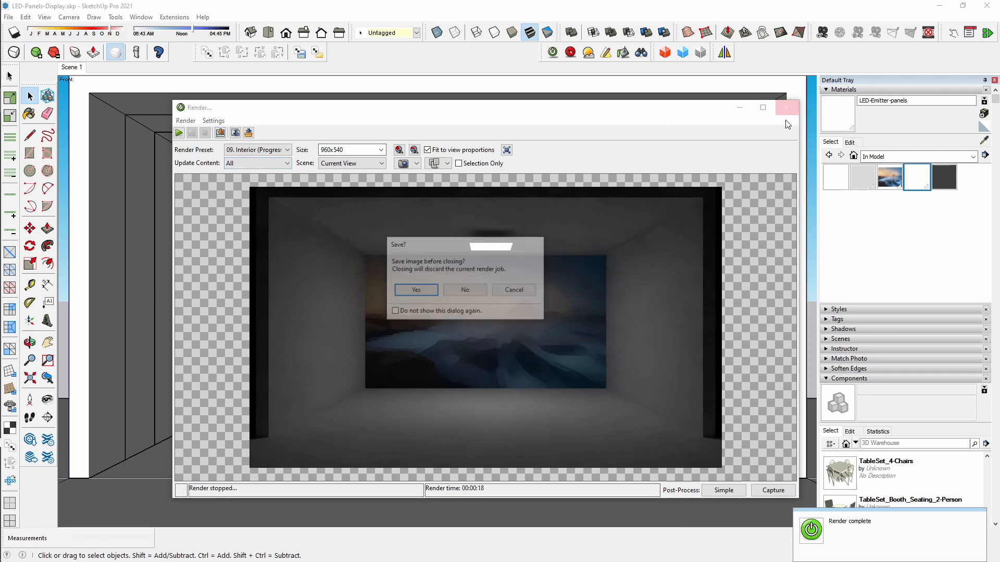
left_click(465, 290)
- Show back edges in the top view and copy the ceiling emitter about 122 cm diagonally toward the back right corner of the booth
middle_click_drag(439, 363, 453, 194)
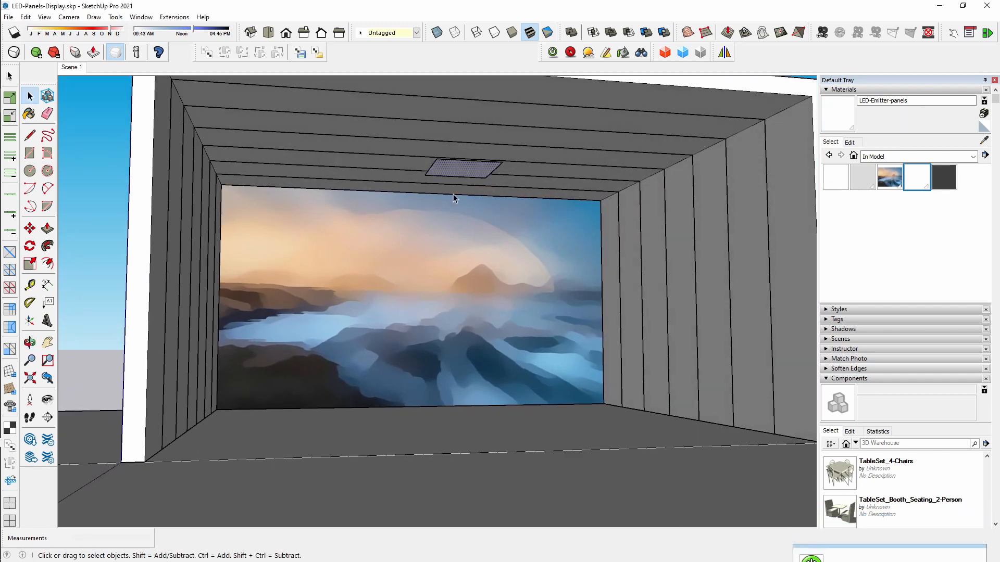
left_click(454, 32)
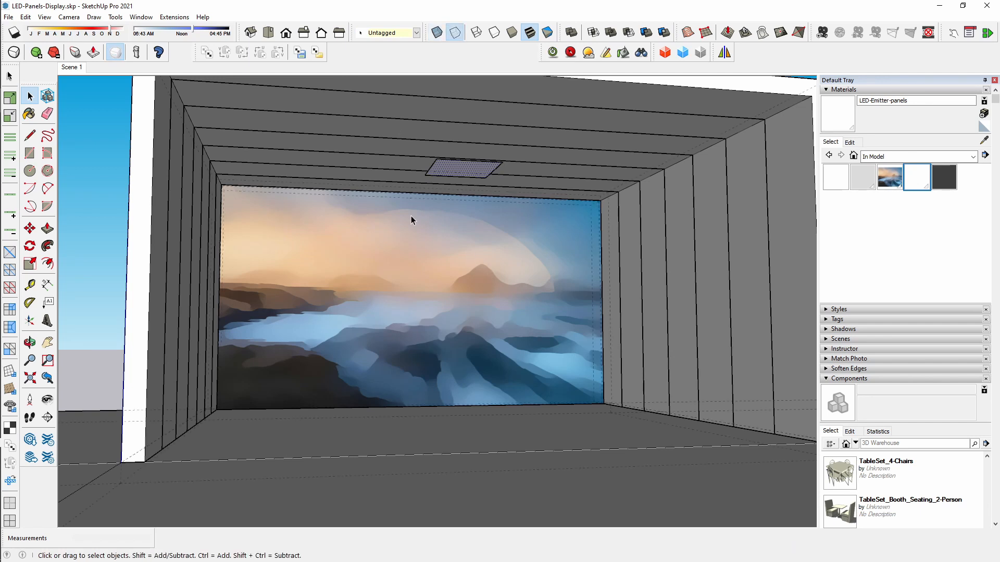
left_click(268, 33)
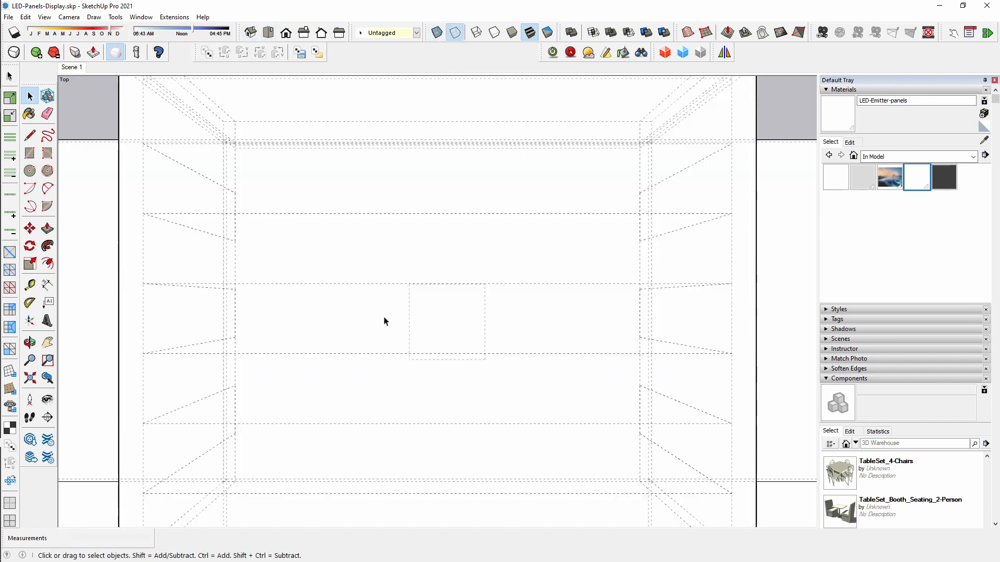
key("v")
scroll(372, 290, "down", 2)
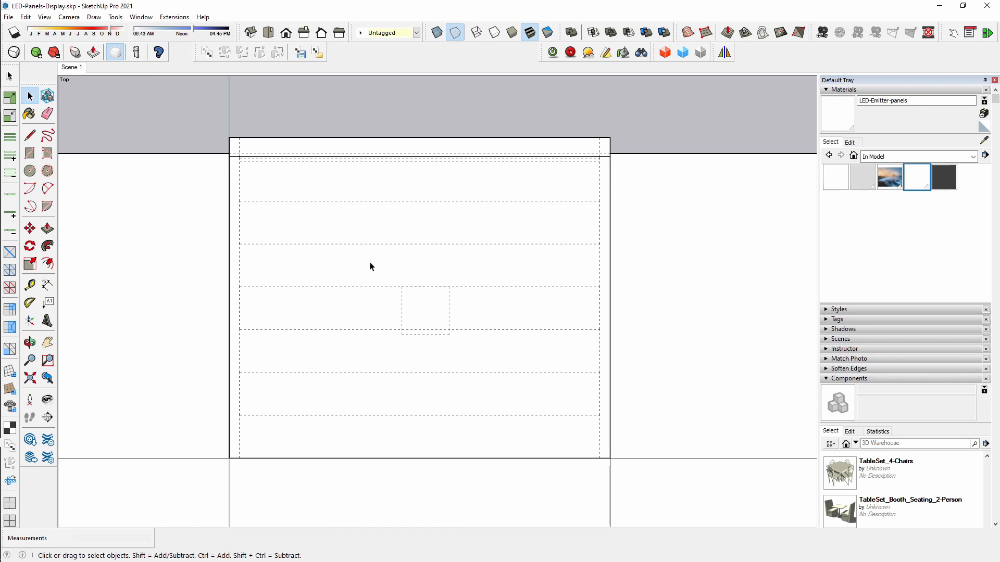
left_click_drag(371, 263, 470, 369)
scroll(411, 302, "down", 1)
key("m")
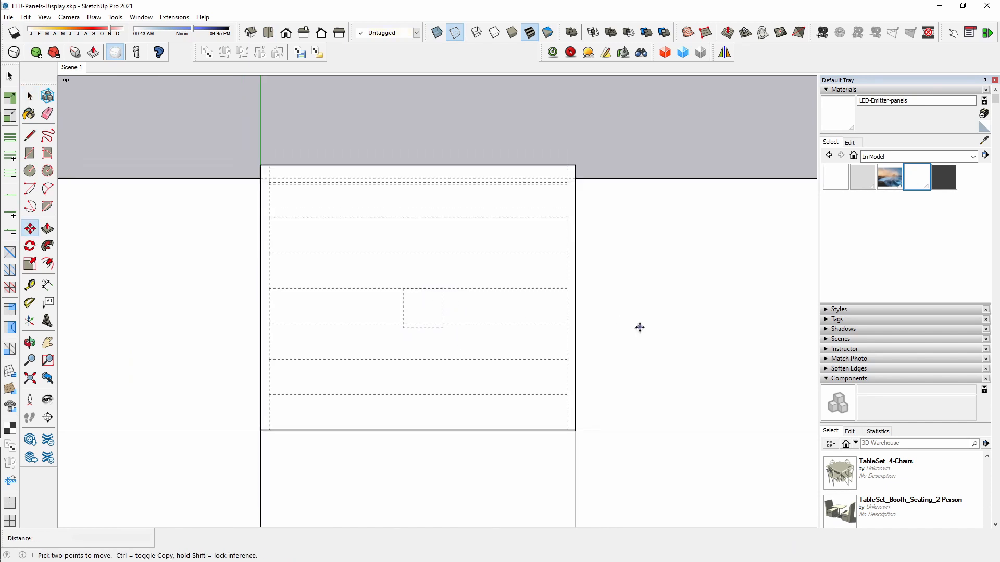
left_click(626, 339)
key("ctrl")
left_click(699, 270)
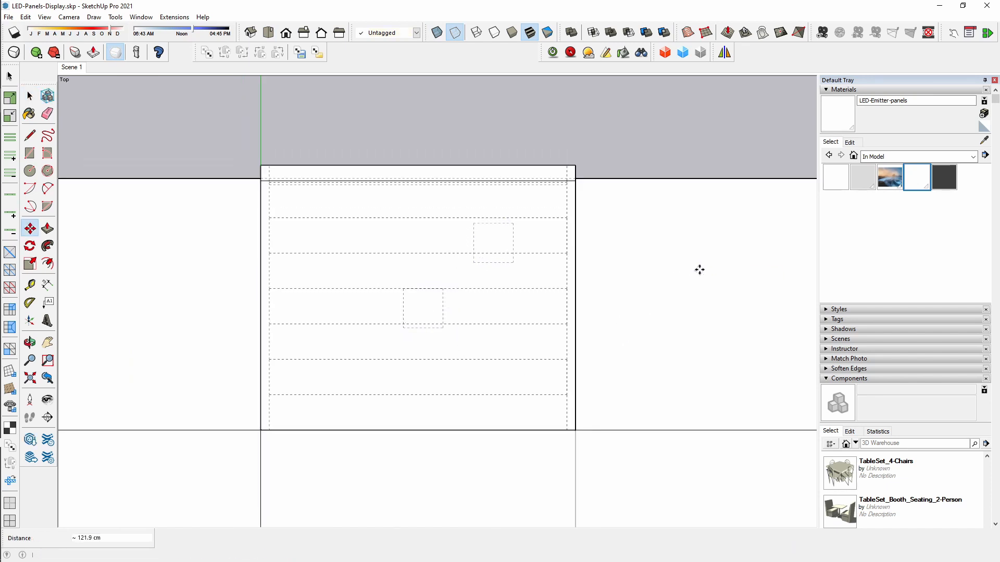
- Copy the back right emitter panel straight toward the front of the ceiling, in line with it
left_click(622, 245)
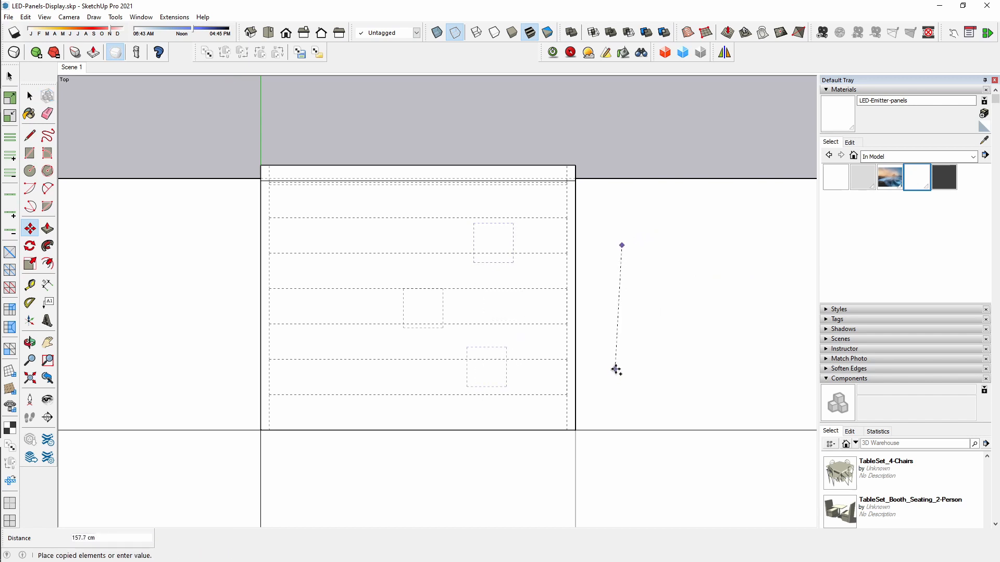
left_click(620, 368)
key("space")
- Copy the right pair of emitters across to the ceiling's left side and delete the central panel, leaving one emitter near each corner
left_click_drag(451, 198, 544, 417)
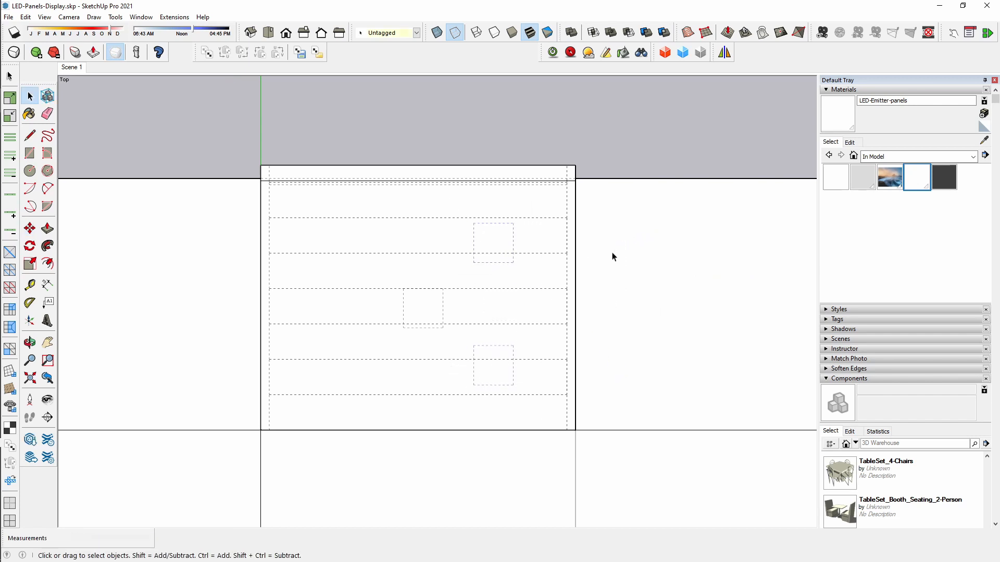
key("m")
key("ctrl")
left_click(762, 251)
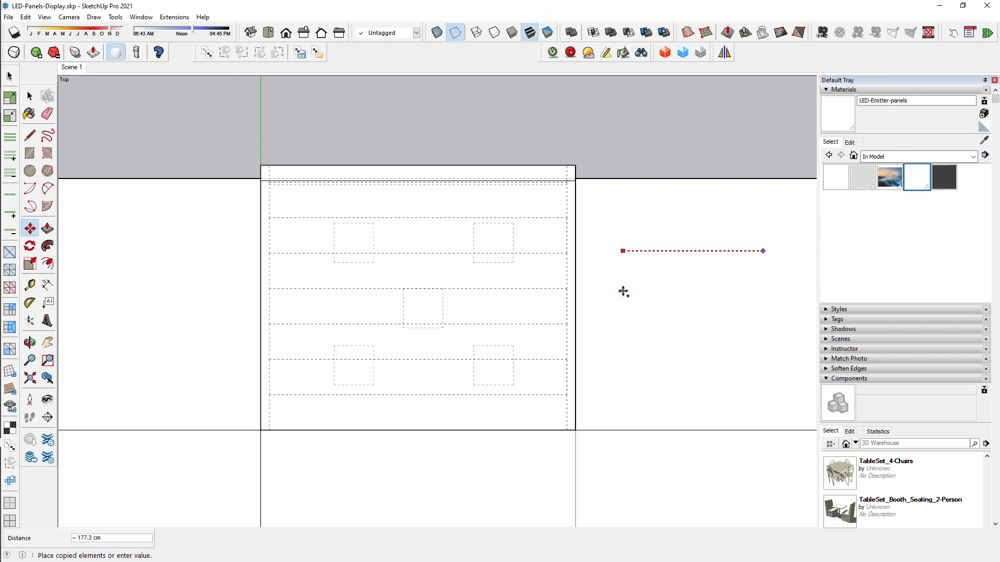
left_click(609, 290)
key("space")
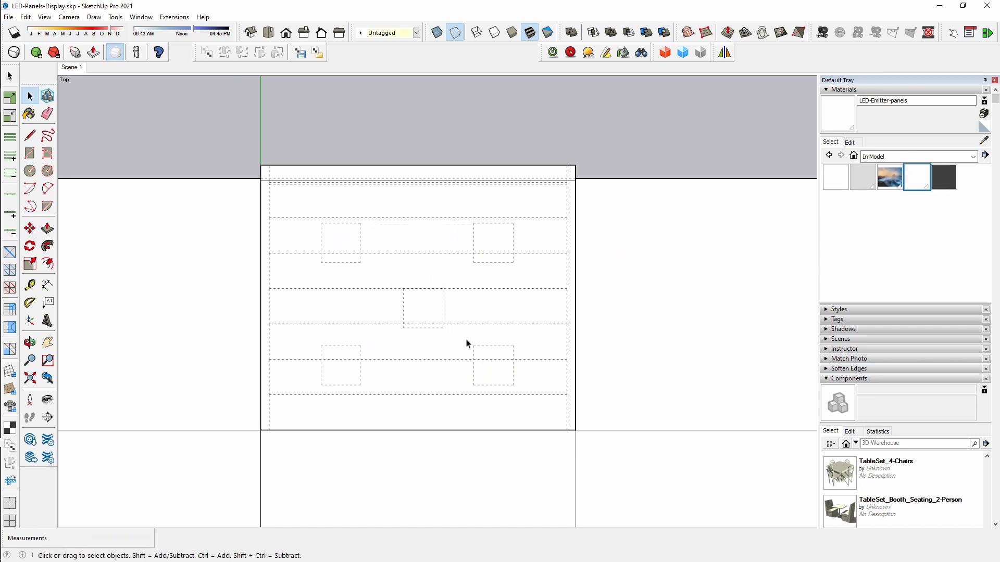
left_click(72, 68)
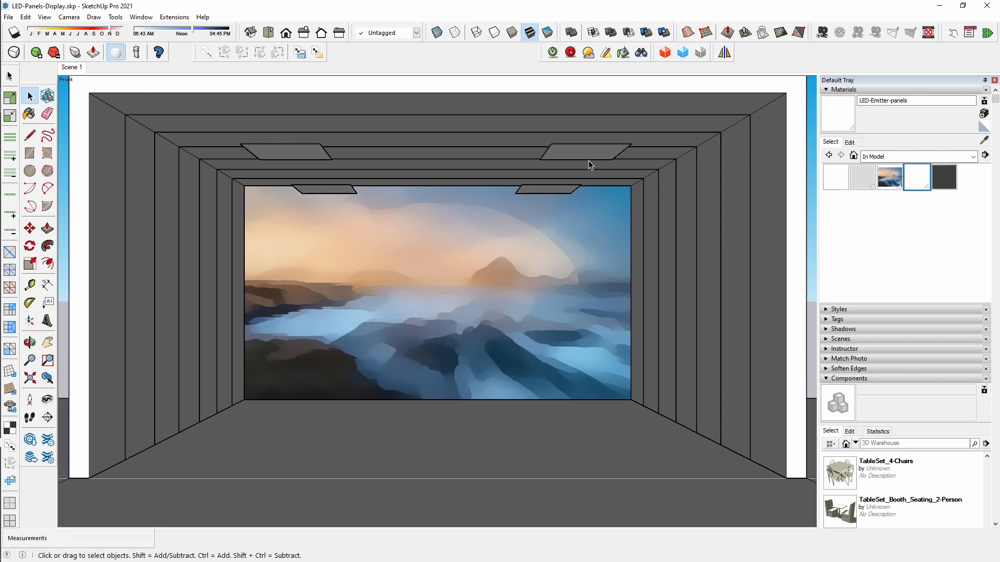
- Examine the four ceiling emitter panels from below and check them individually
mouse_move(357, 285)
middle_mouse_down()
mouse_move(495, 275)
mouse_move(529, 208)
mouse_move(415, 253)
mouse_move(245, 261)
mouse_move(359, 267)
middle_mouse_up()
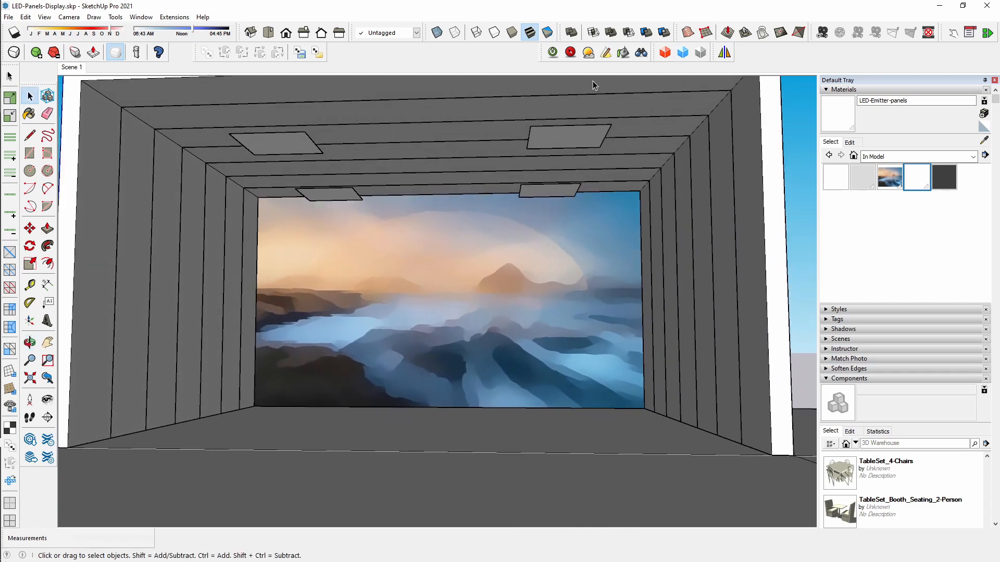
middle_click_drag(467, 152, 508, 224)
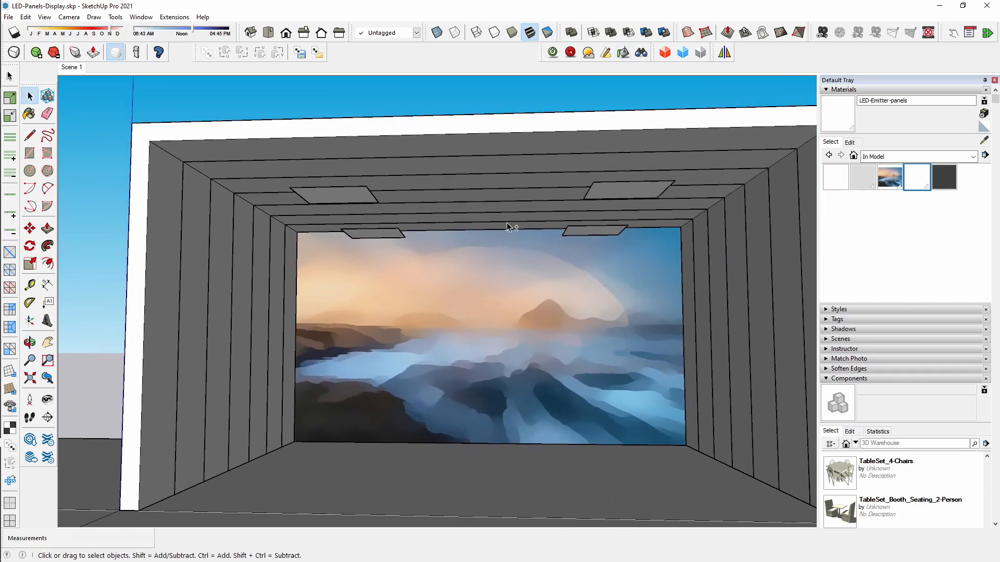
middle_click_drag(434, 240, 414, 216)
scroll(566, 156, "up", 3)
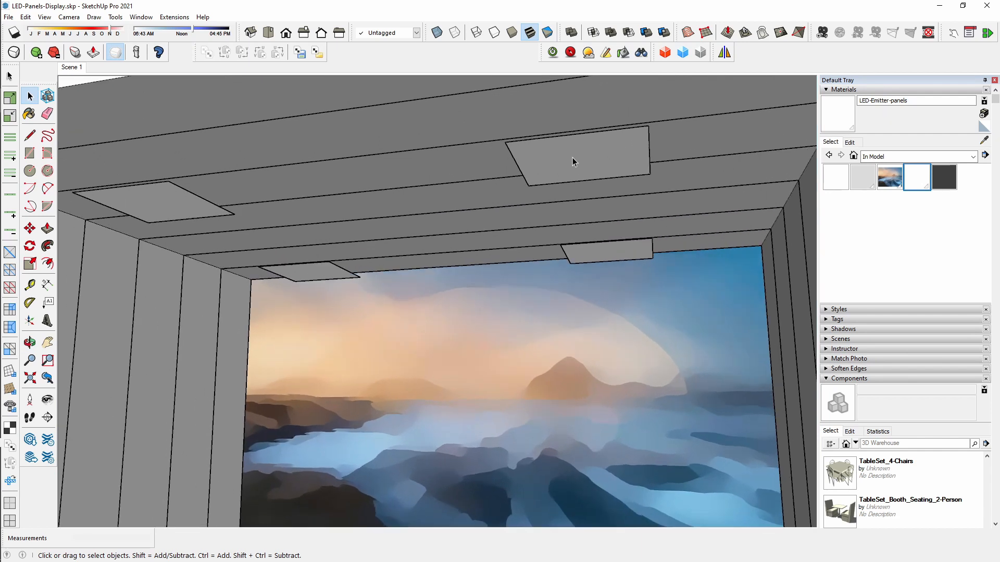
left_click(573, 158)
scroll(556, 174, "down", 1)
left_click(605, 247)
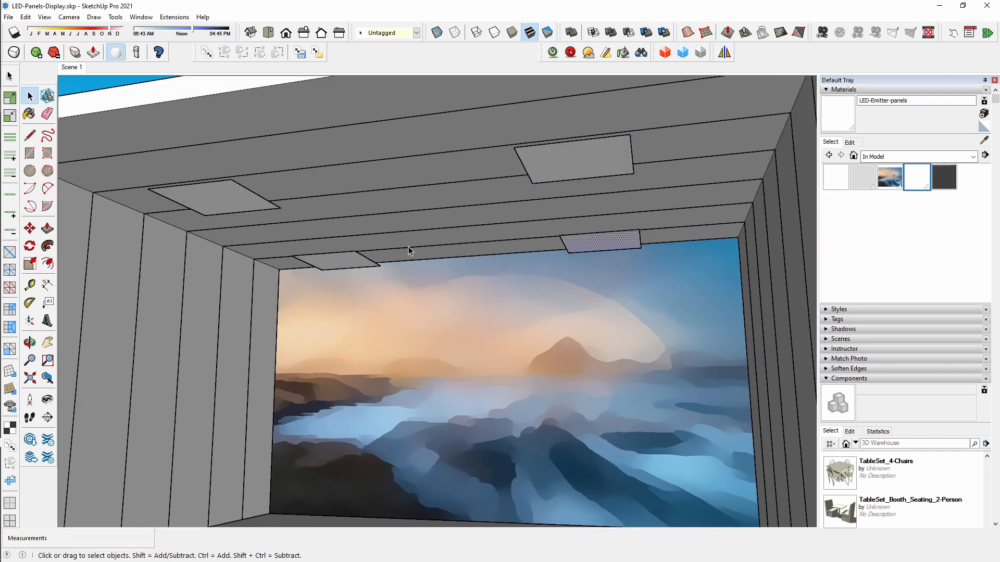
left_click(340, 266)
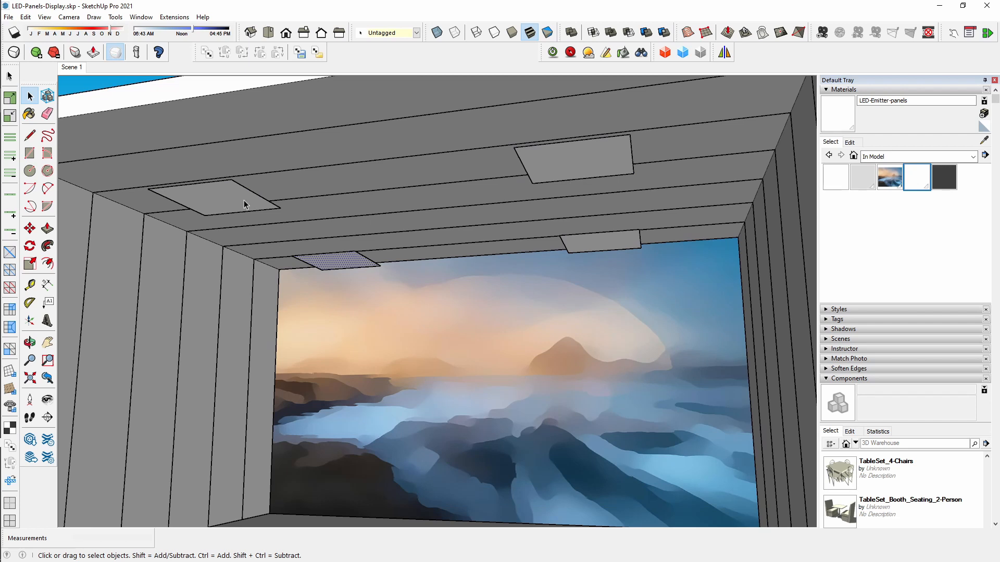
- Set the LED-Emitter-panels power of 500 watts to count as Total Output, and place the material window clear of the emitters
left_click(631, 243)
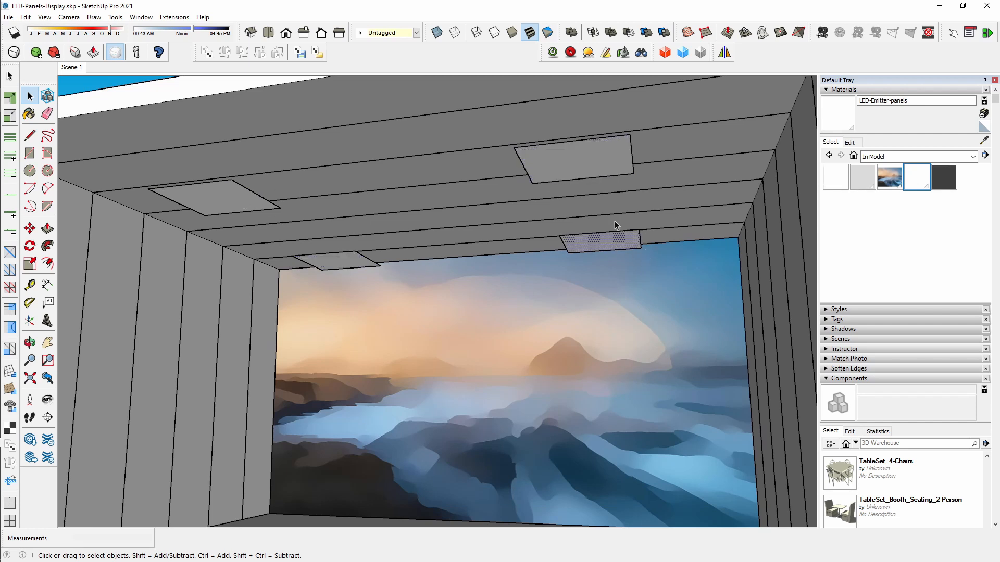
left_click(621, 56)
left_click(205, 242)
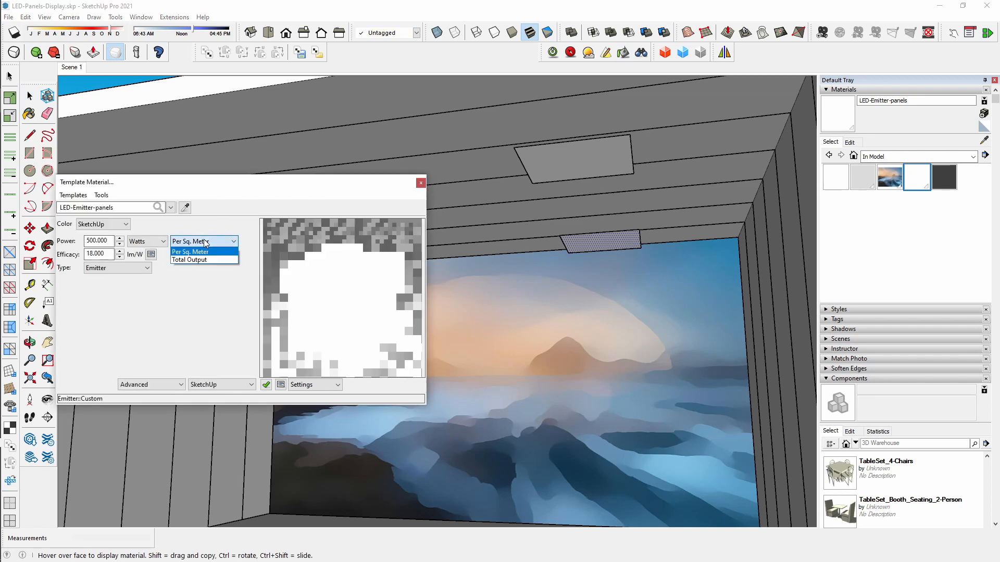
left_click(204, 259)
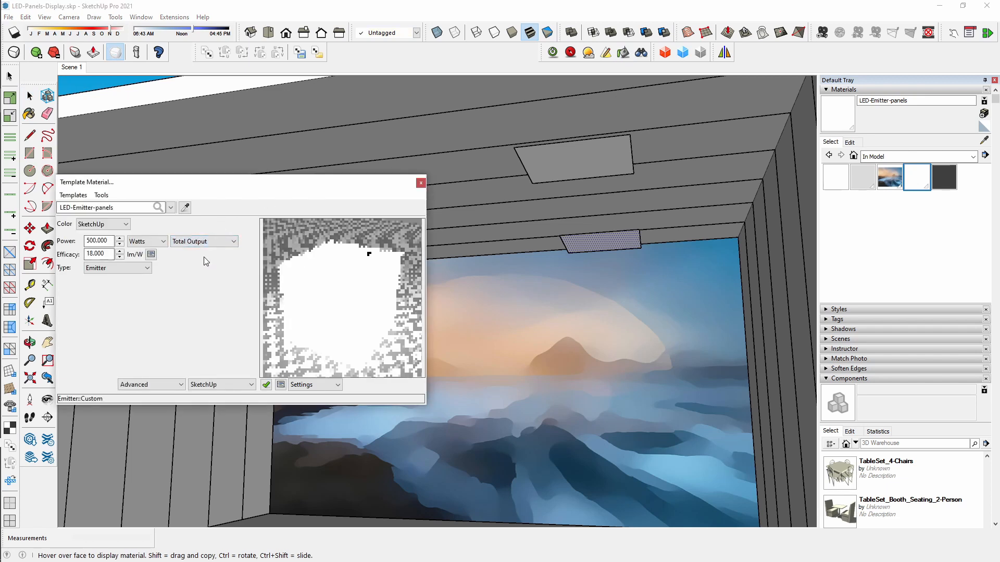
left_click_drag(226, 190, 316, 193)
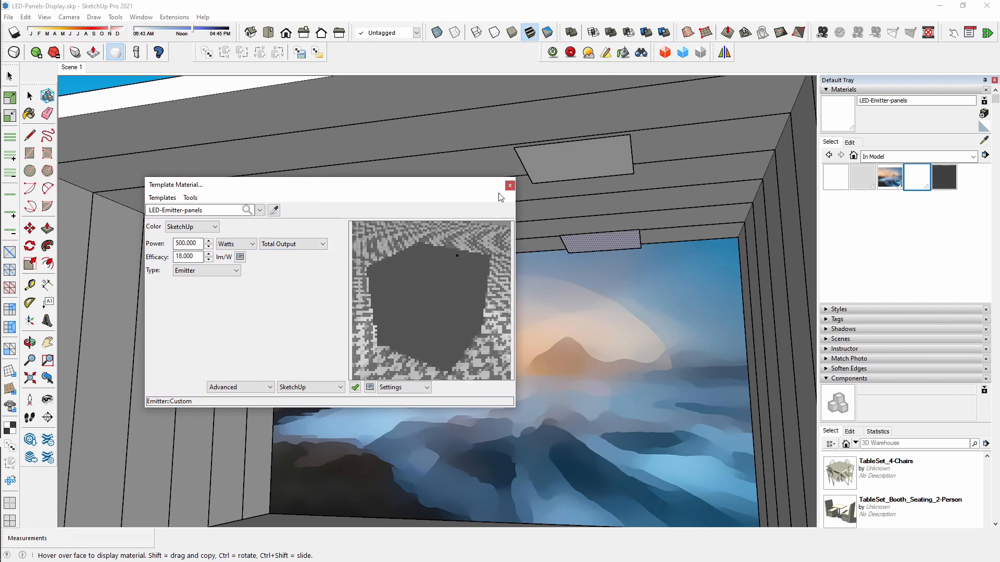
left_click_drag(425, 182, 345, 290)
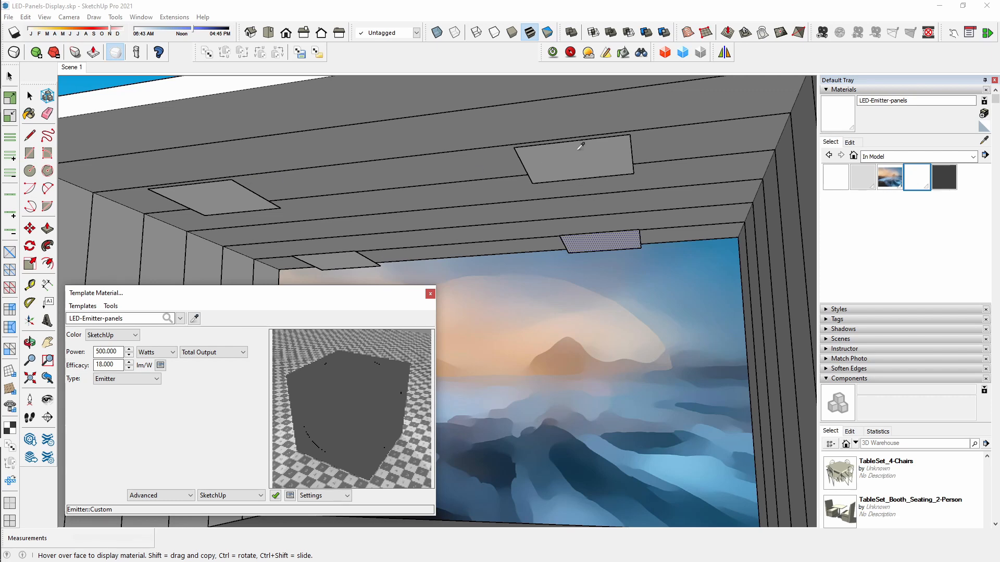
- Select the front right emitter, switch the power basis to Per Sq. Meter and back to Total Output, and select the front left emitter
left_click(29, 95)
left_click(541, 168)
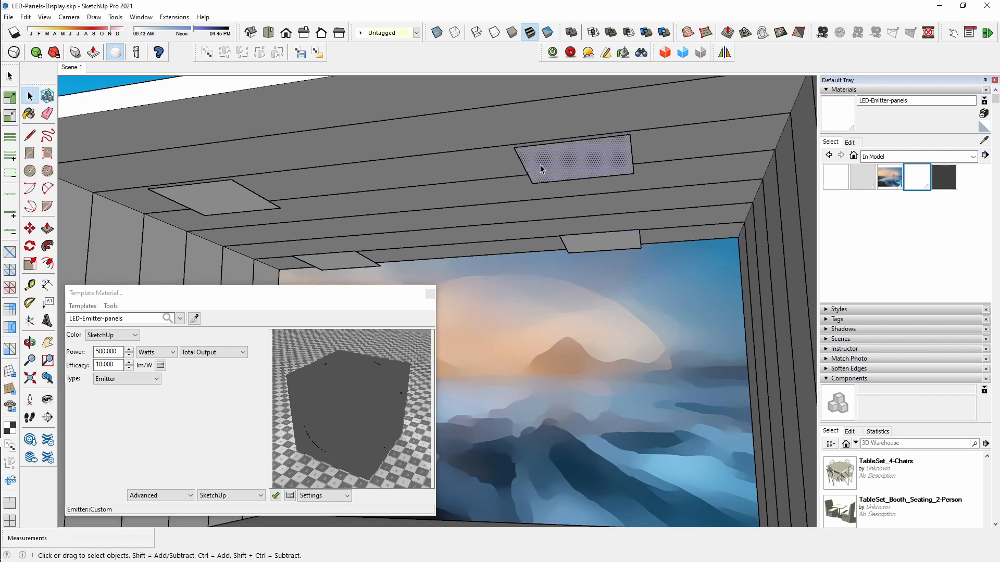
scroll(454, 176, "down", 4)
middle_click_drag(453, 177, 595, 181)
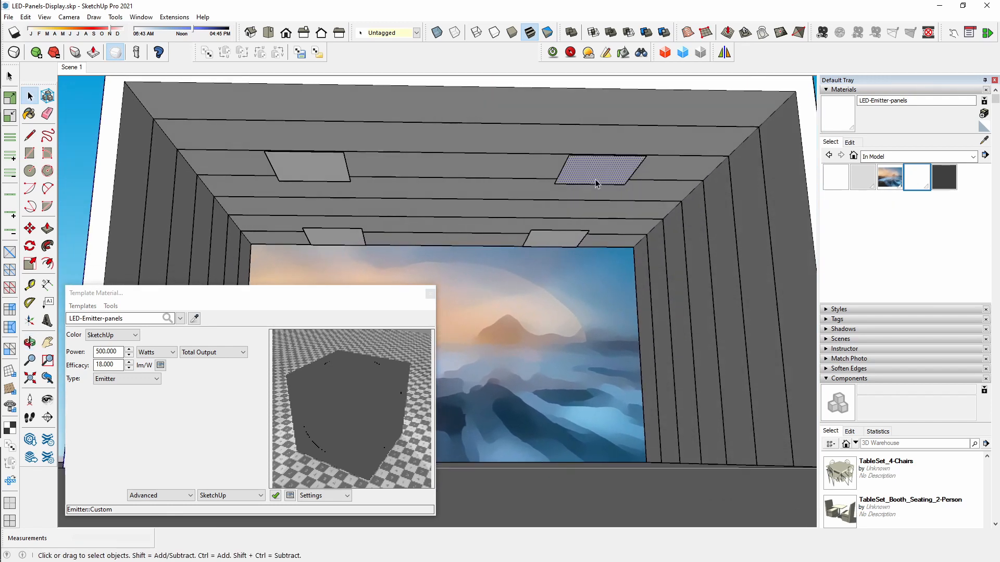
left_click(215, 354)
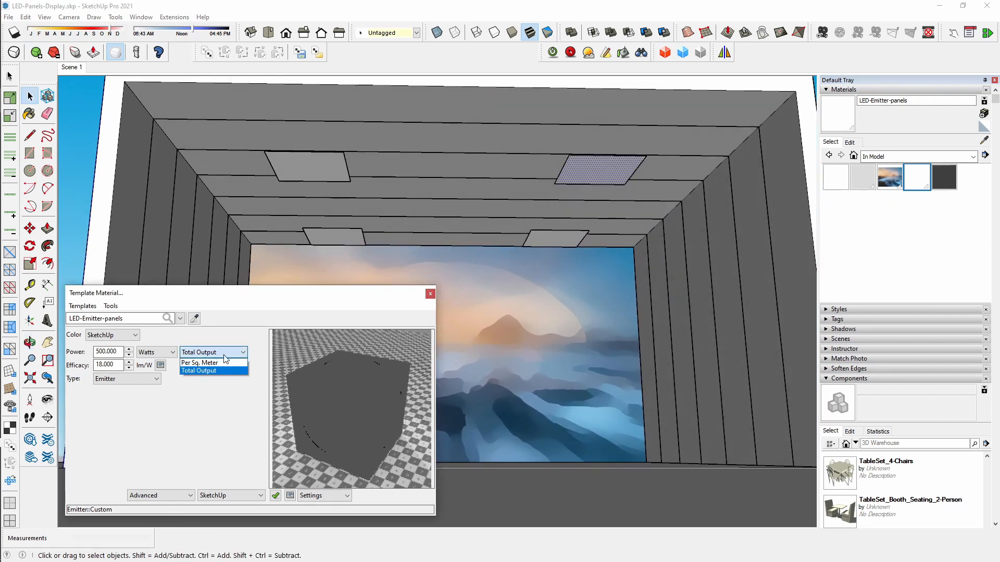
left_click(223, 362)
left_click(225, 354)
left_click(227, 370)
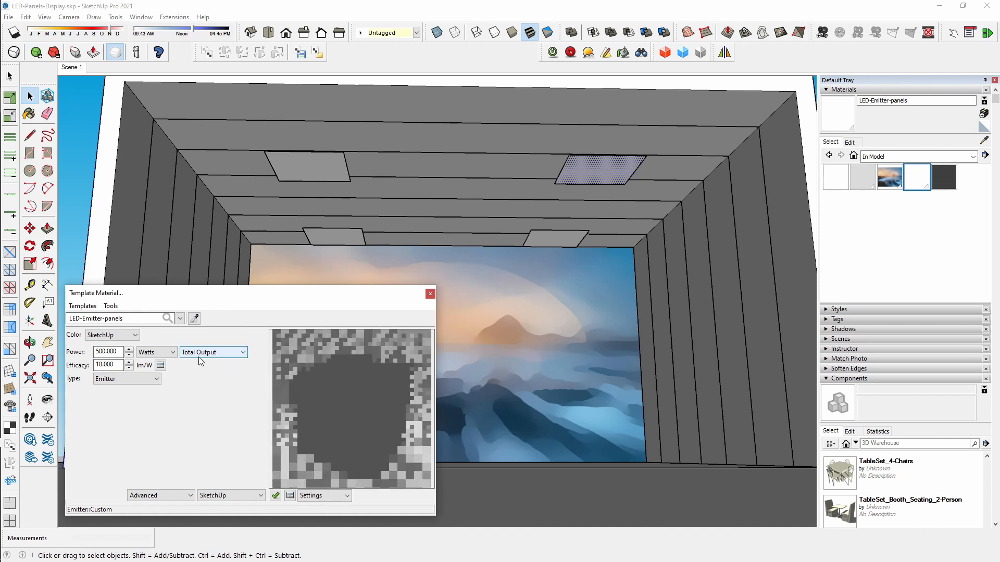
left_click(307, 167)
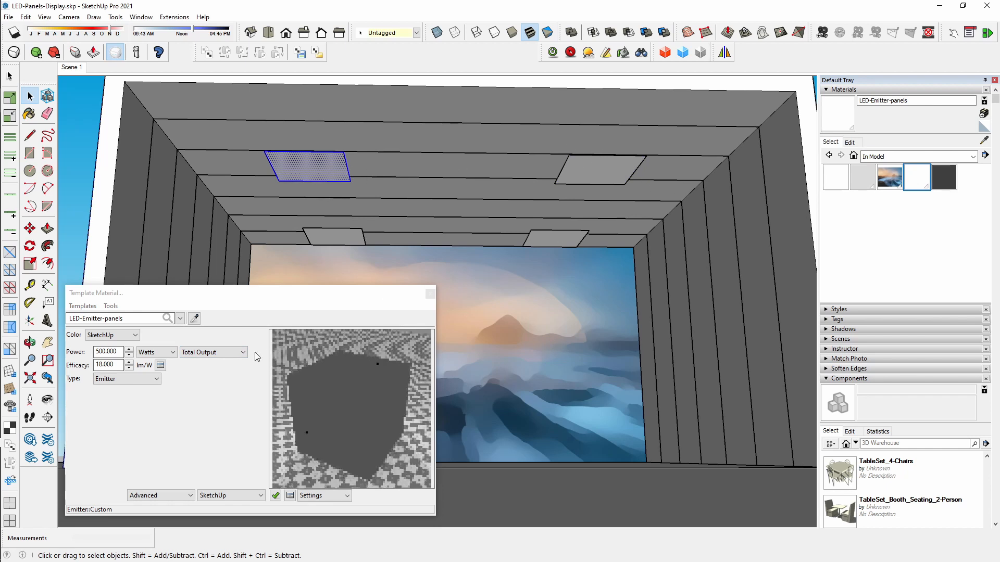
- Set the LED-Emitter-panels power of 500 watts to count as Per Sq. Meter
left_click_drag(119, 352, 84, 358)
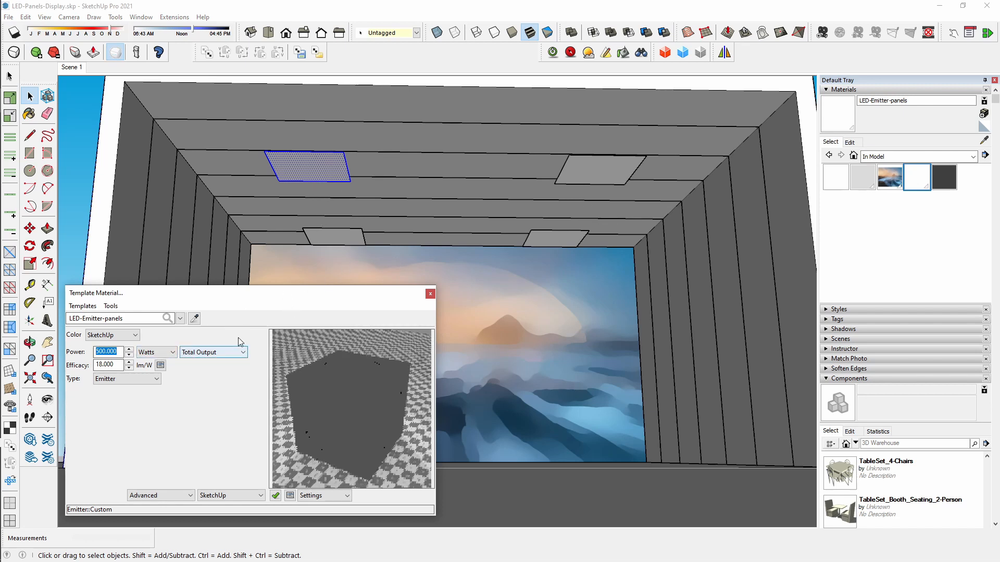
left_click(227, 352)
left_click(218, 363)
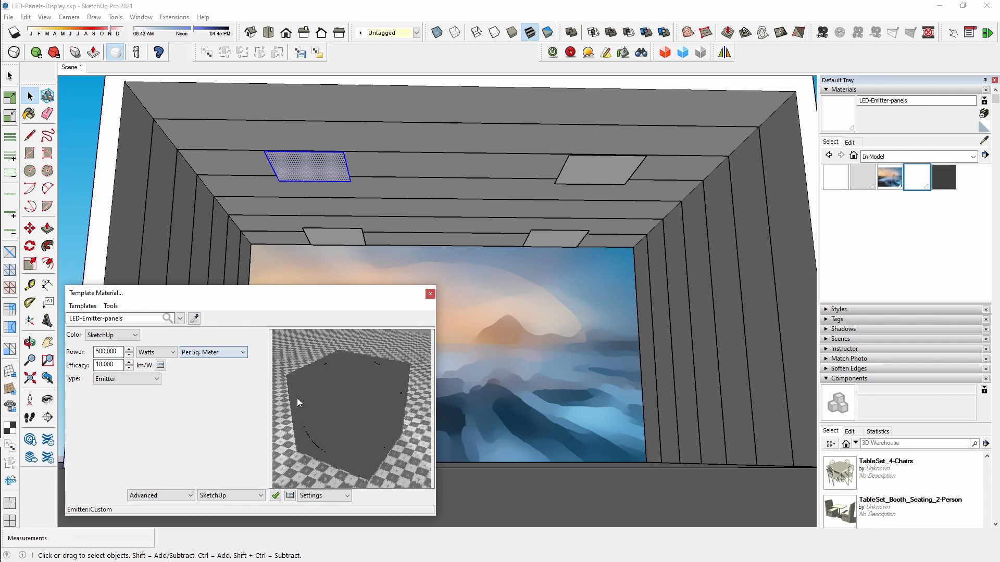
- Select the four ceiling emitters one after another and examine the right-hand pair up close
left_click(328, 174)
left_click(604, 180)
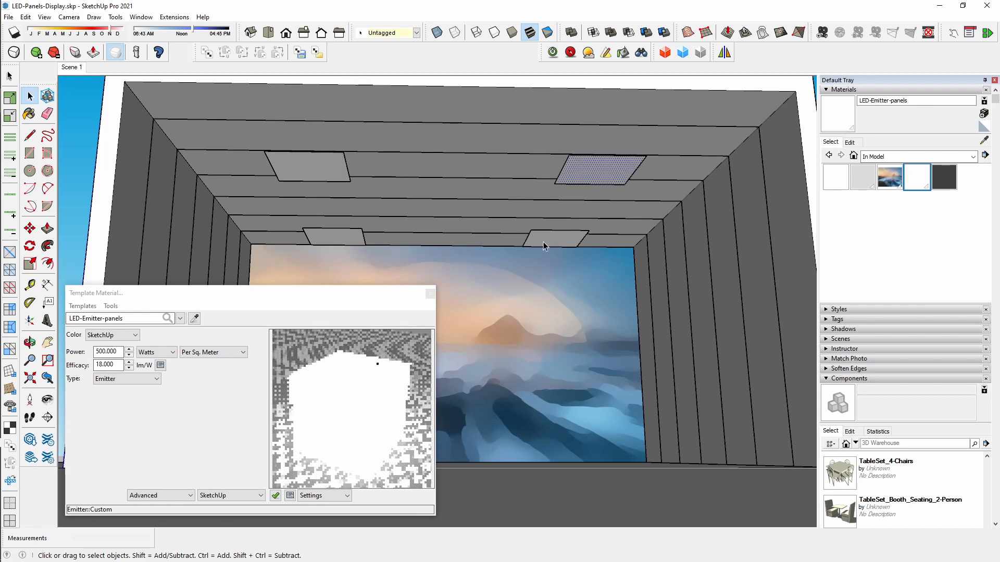
left_click(542, 242)
left_click(334, 247)
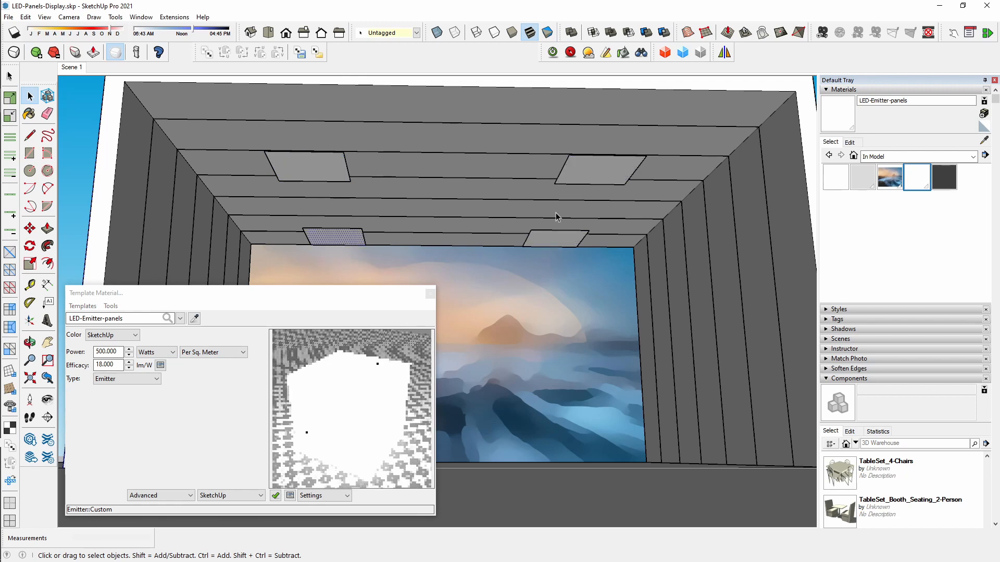
scroll(622, 164, "up", 3)
middle_click_drag(613, 169, 661, 150)
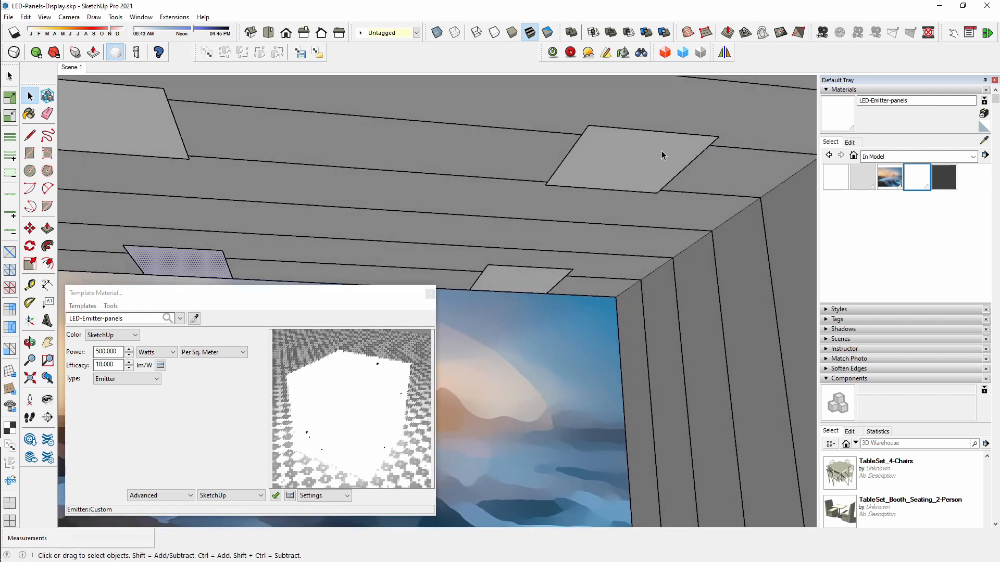
scroll(661, 151, "down", 4)
- Render the booth from the Scene 1 view and set the render's post-process exposure to 1
left_click(70, 65)
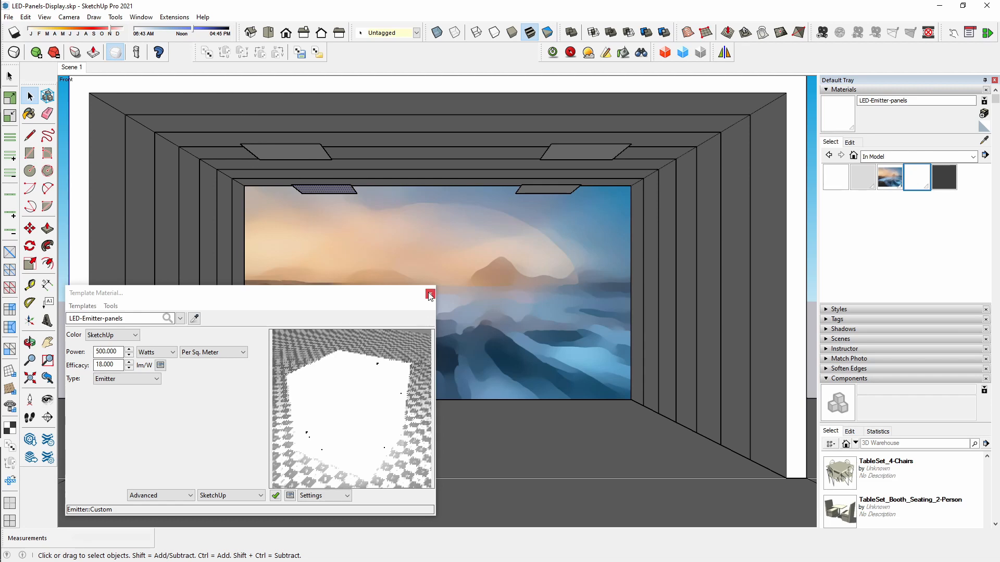
left_click(553, 52)
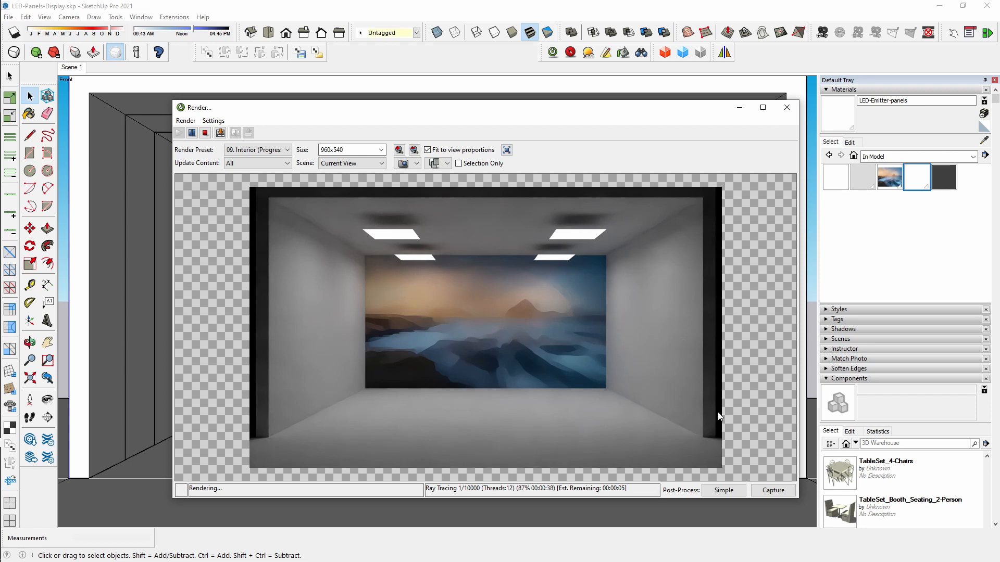
left_click(735, 491)
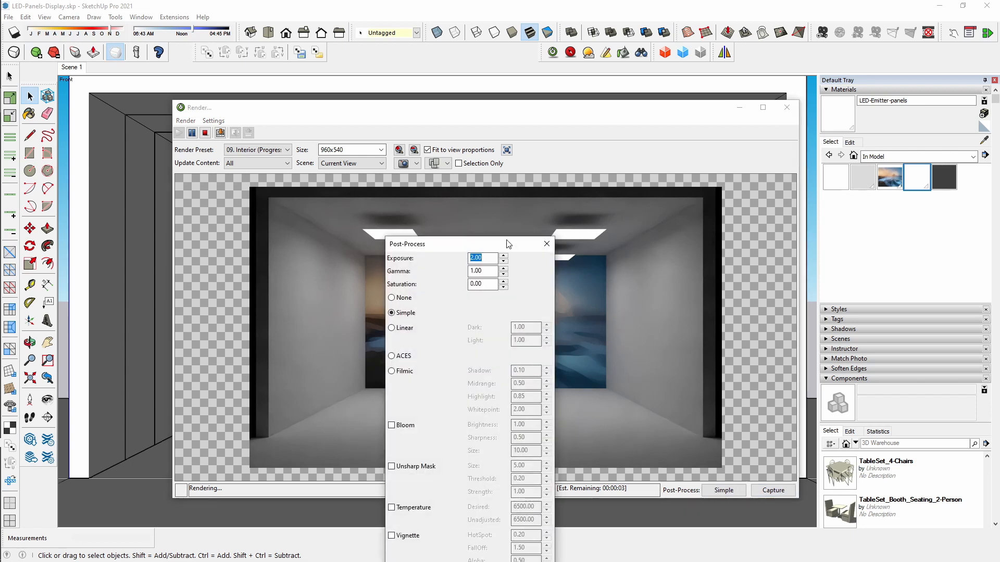
left_click_drag(508, 244, 846, 131)
type("1")
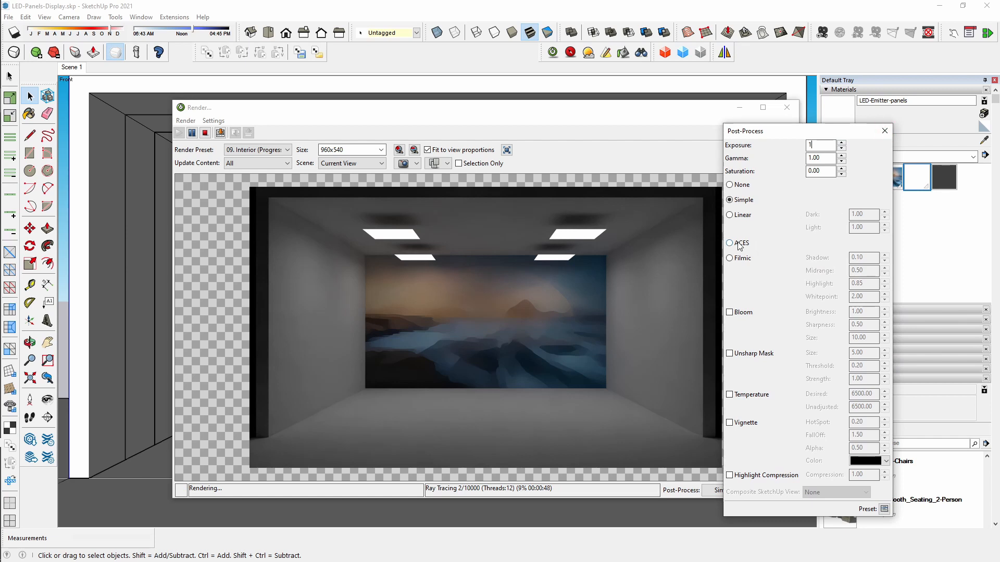
- Compare the Filmic and Simple tone mapping on the render and settle on Filmic
left_click(731, 258)
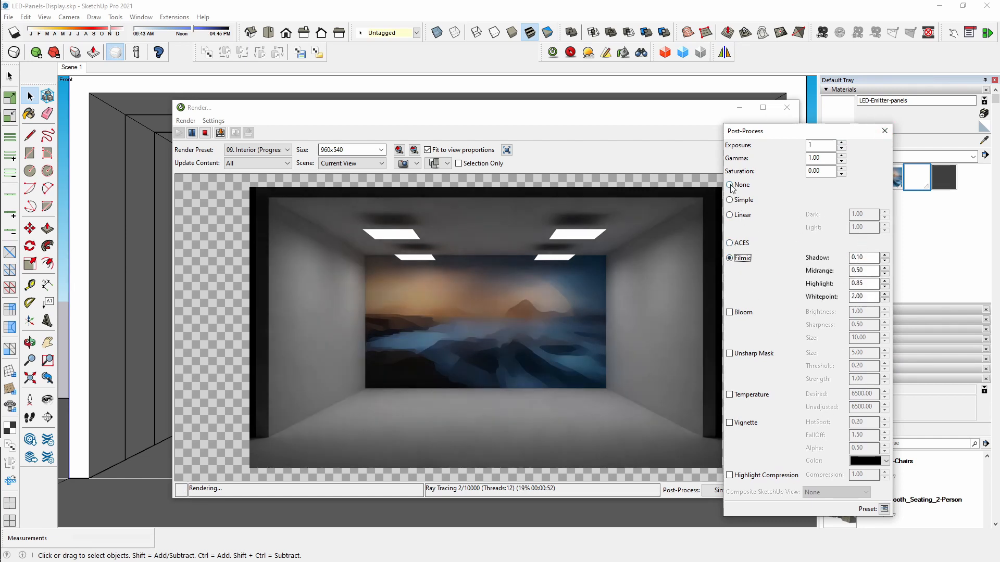
left_click(731, 201)
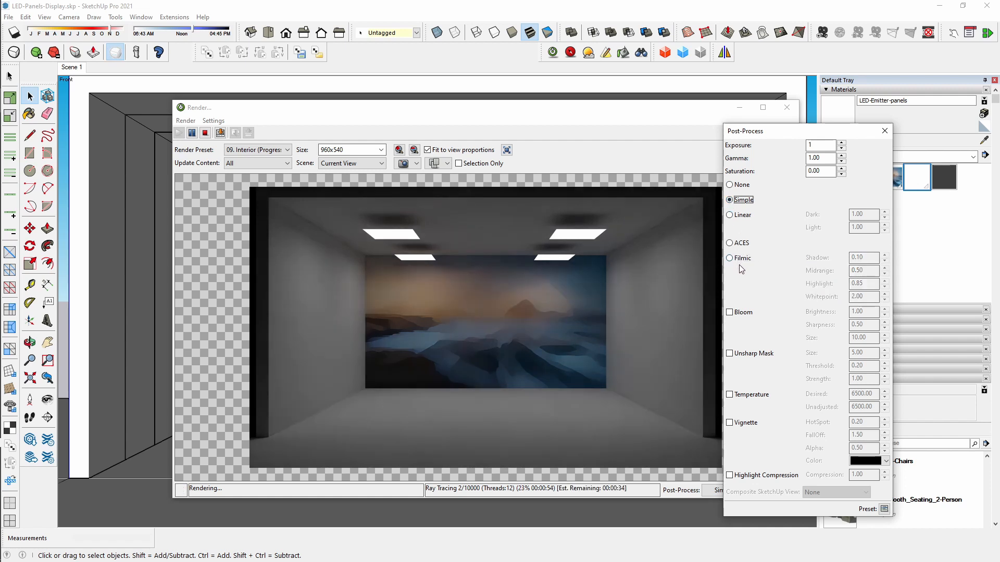
left_click(730, 258)
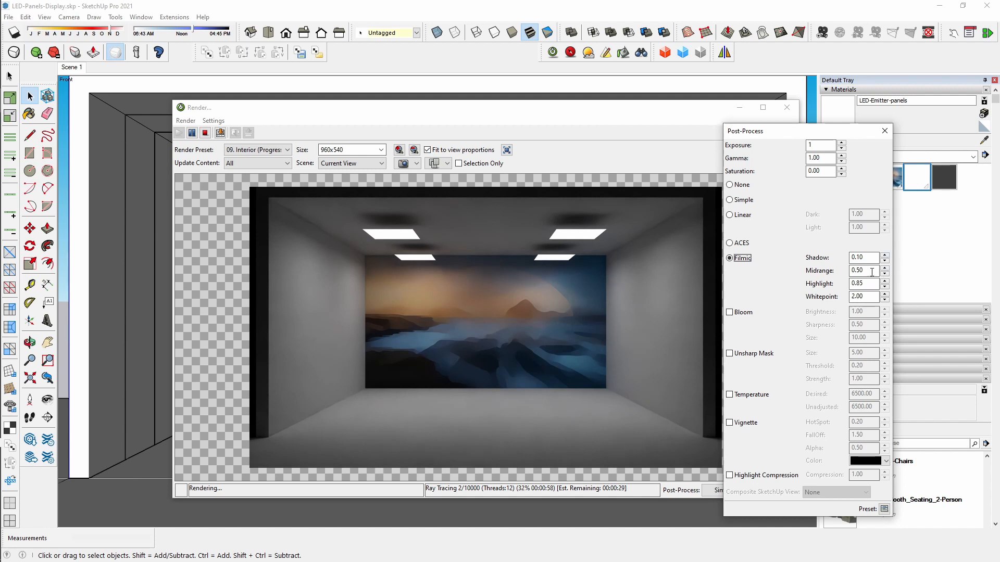
- Try a Filmic midrange of 2 with highlights of 2 and 50, and restore them to .5 and .85
left_click_drag(872, 271, 783, 266)
type("2")
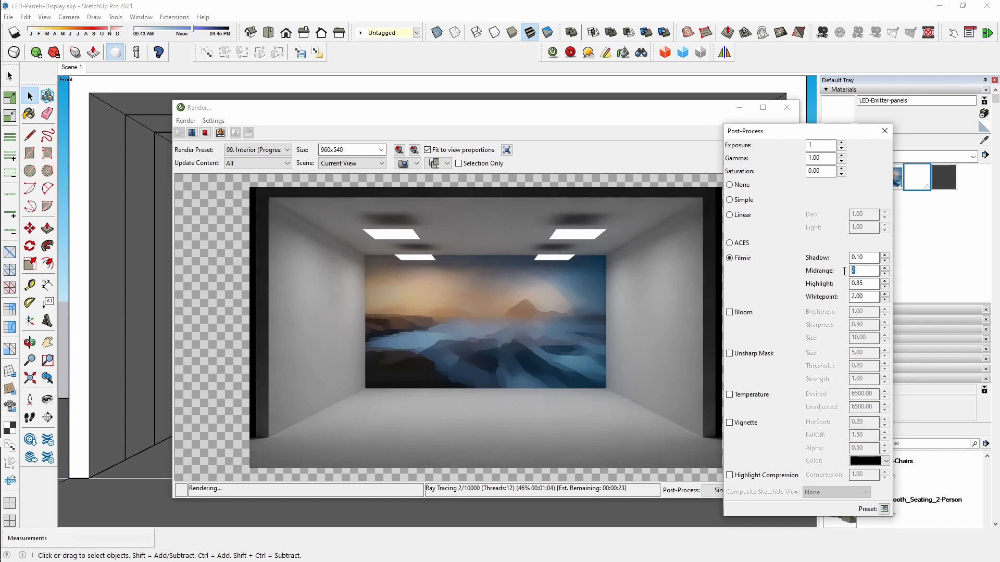
key("Tab")
type("2")
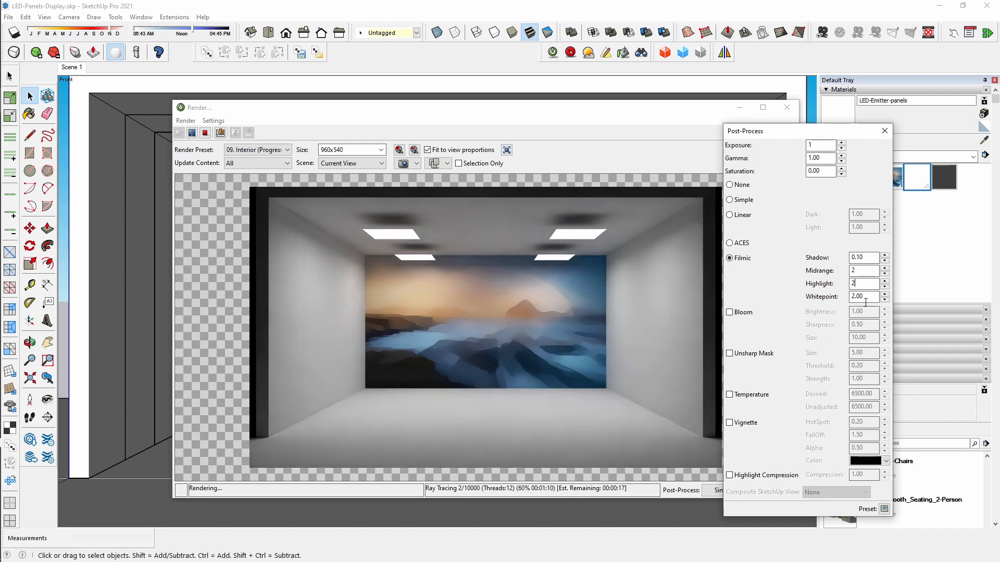
type(".5")
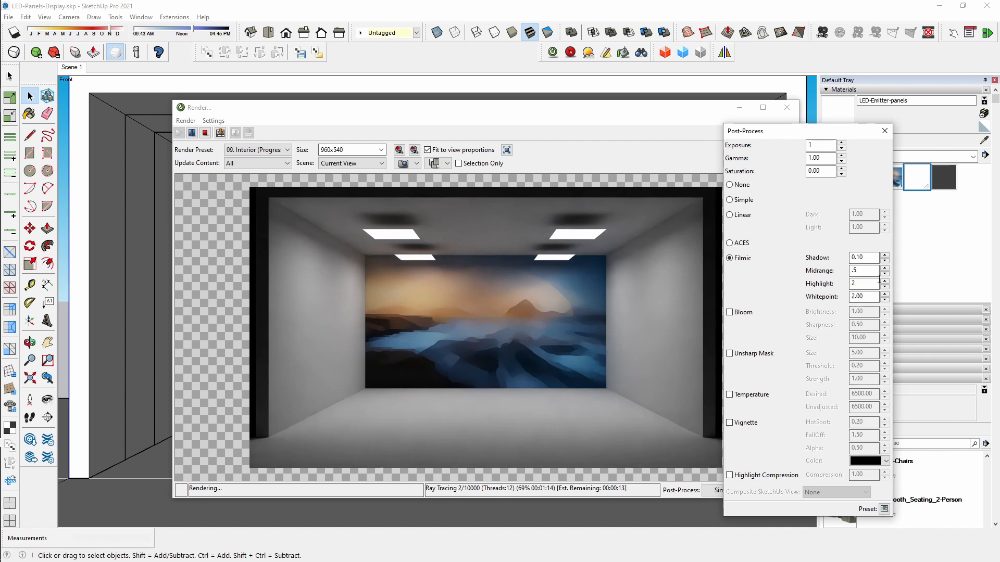
key("Tab")
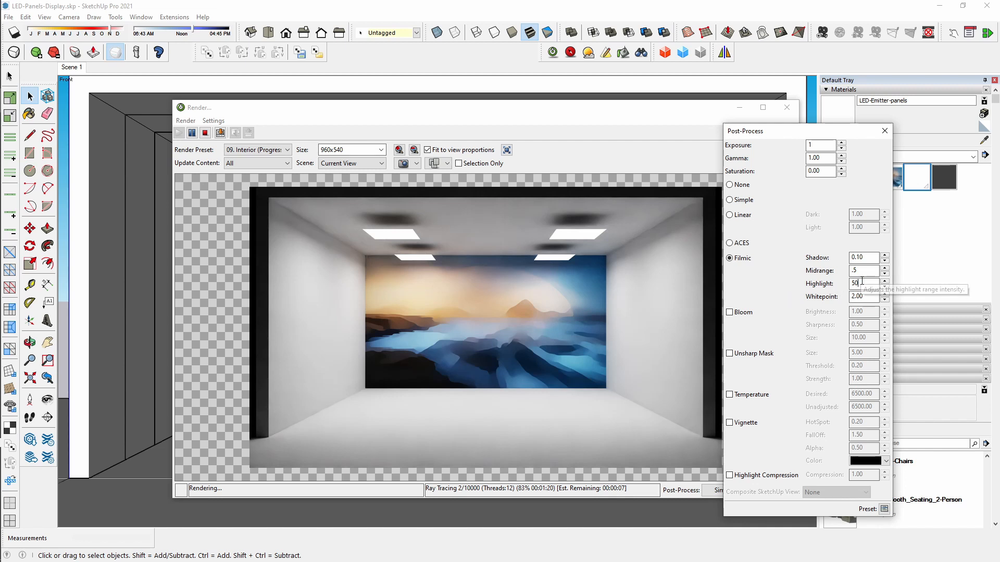
left_click_drag(861, 282, 851, 283)
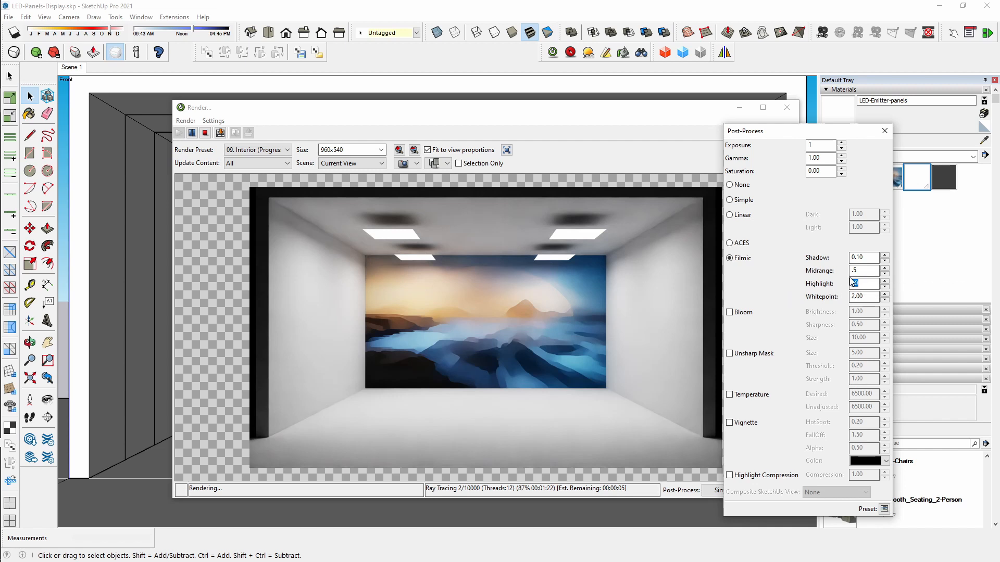
type(".85")
- Try a Filmic midrange of 1 and raise it to 2, keeping the shadow and highlight values
left_click(871, 259)
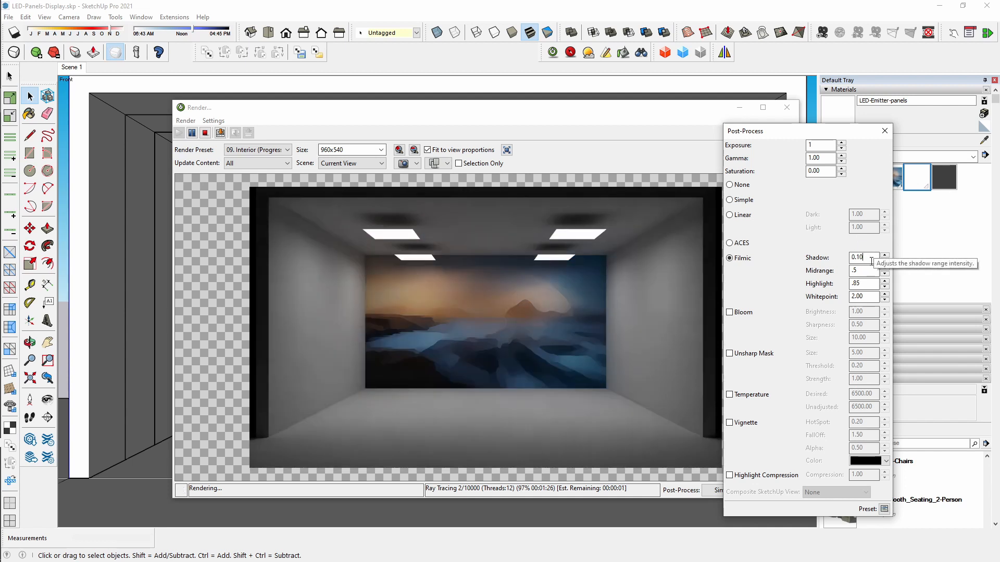
left_click(871, 272)
left_click(869, 284)
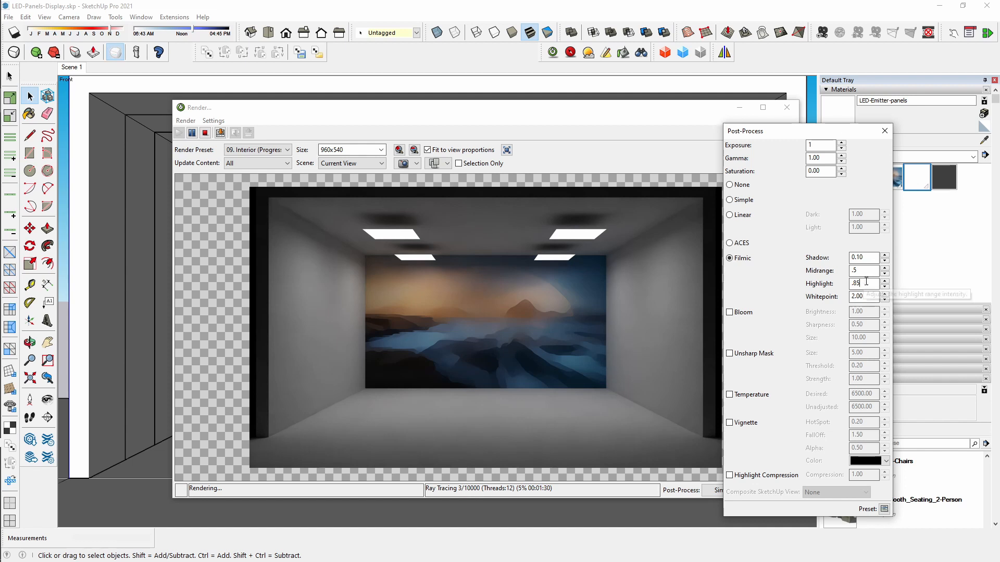
double_click(863, 271)
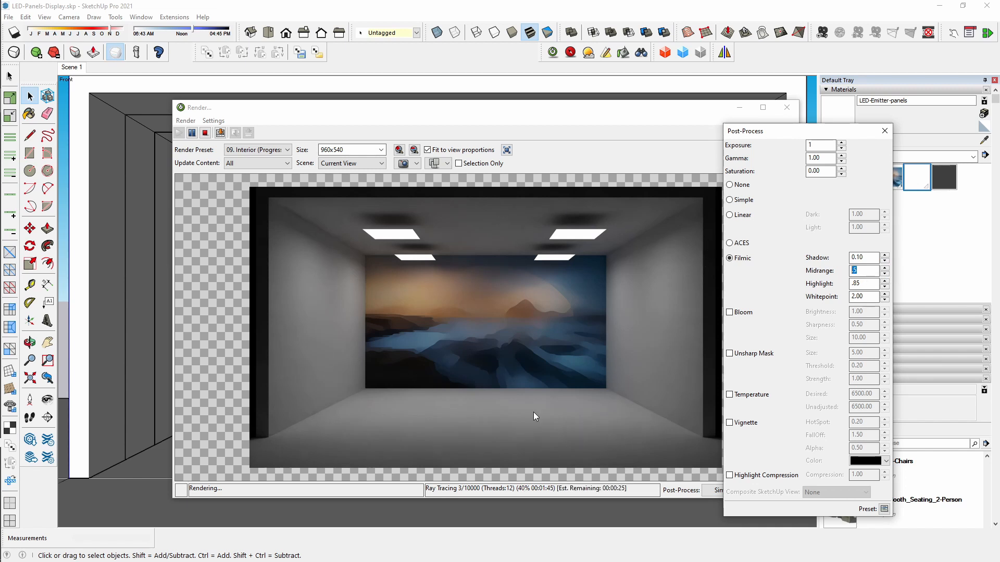
type("1")
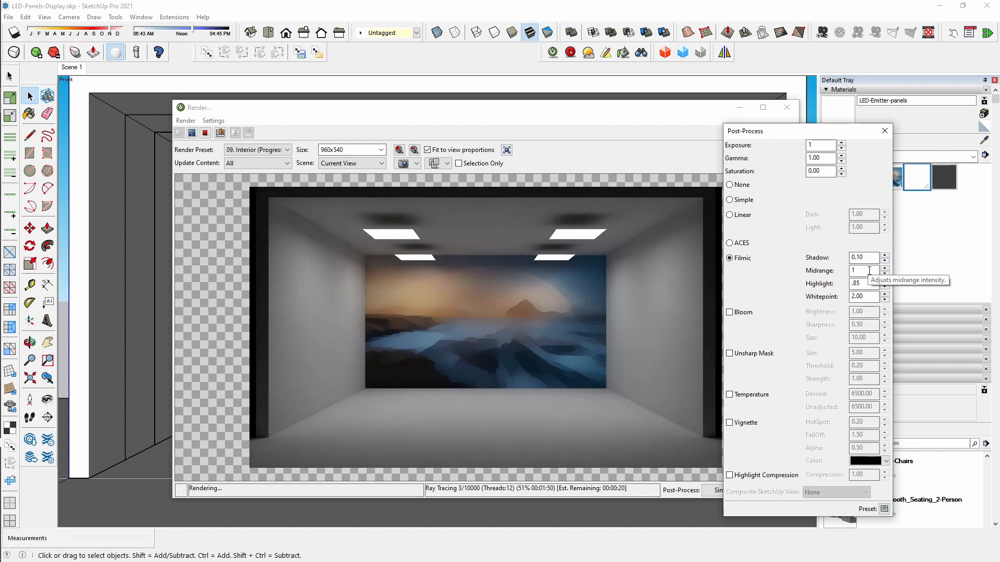
type("2")
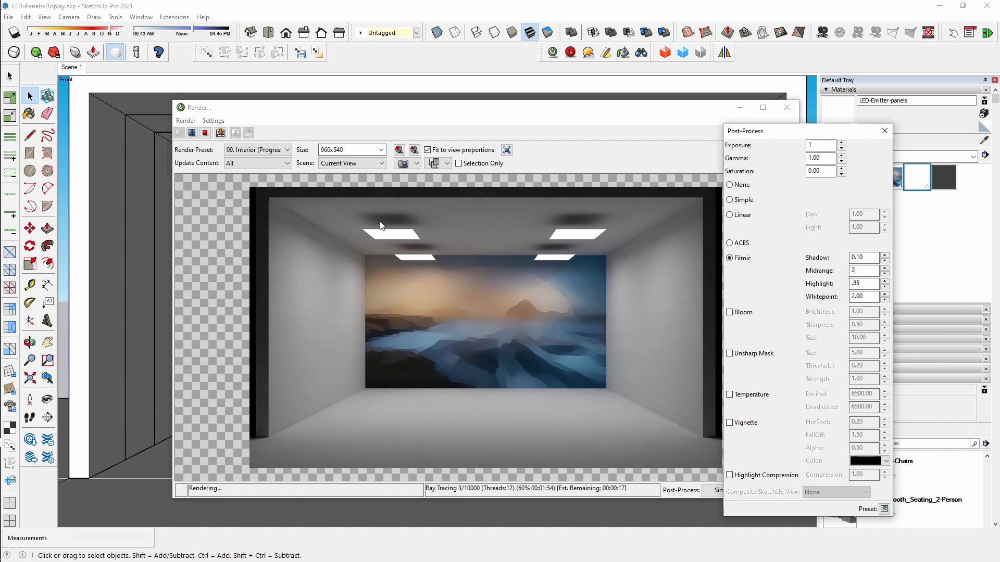
- Enable Bloom with a brightness of .5 and a sharpness of 1, comparing the render with Bloom off and on
left_click(730, 312)
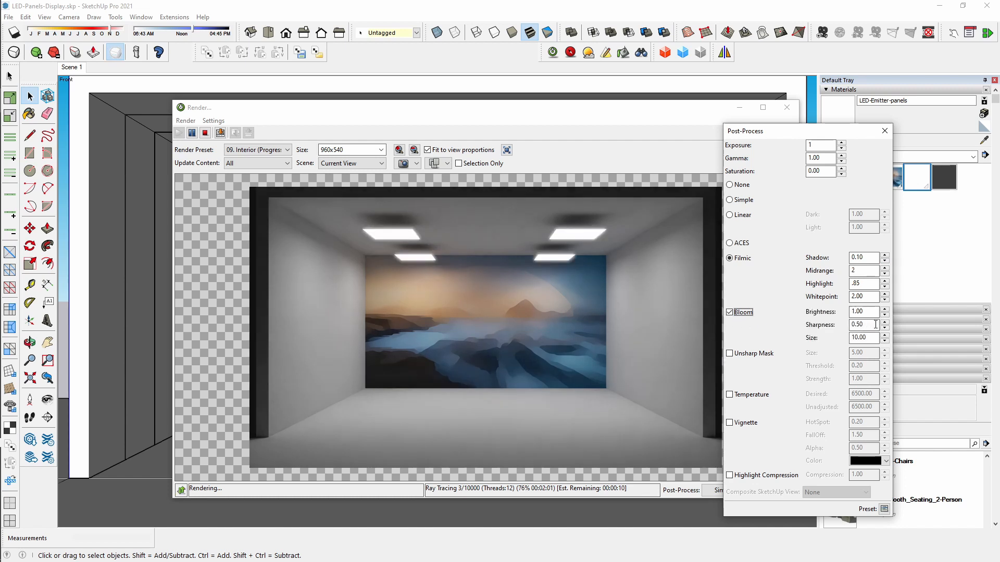
left_click_drag(875, 324, 852, 324)
left_click(869, 325)
type(".7")
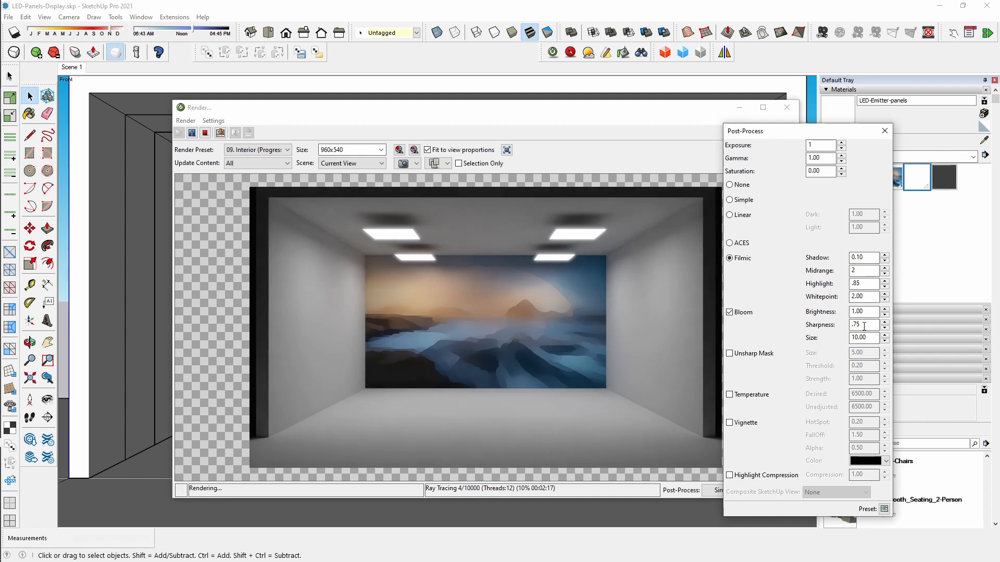
type("1")
double_click(876, 312)
type(".51")
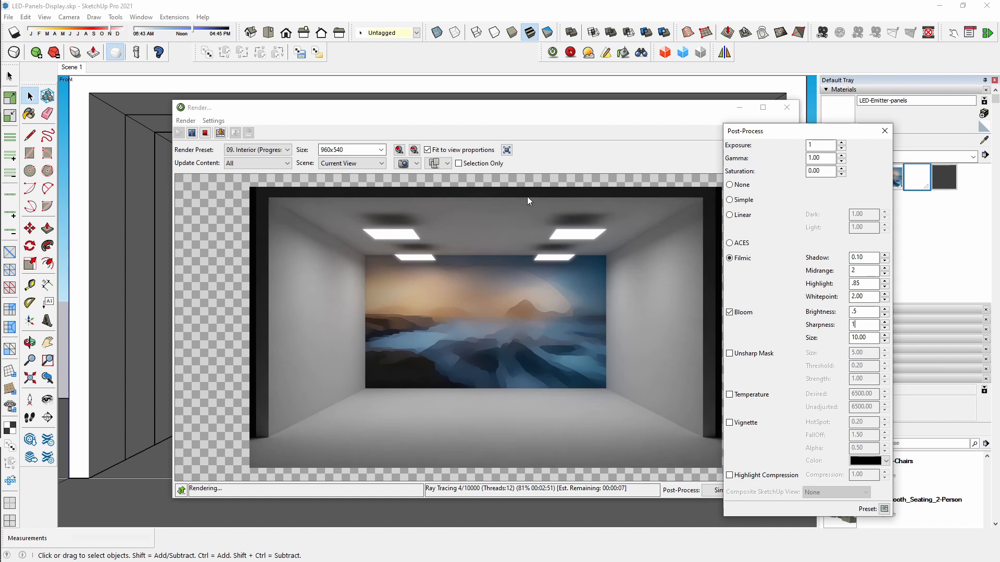
left_click(729, 312)
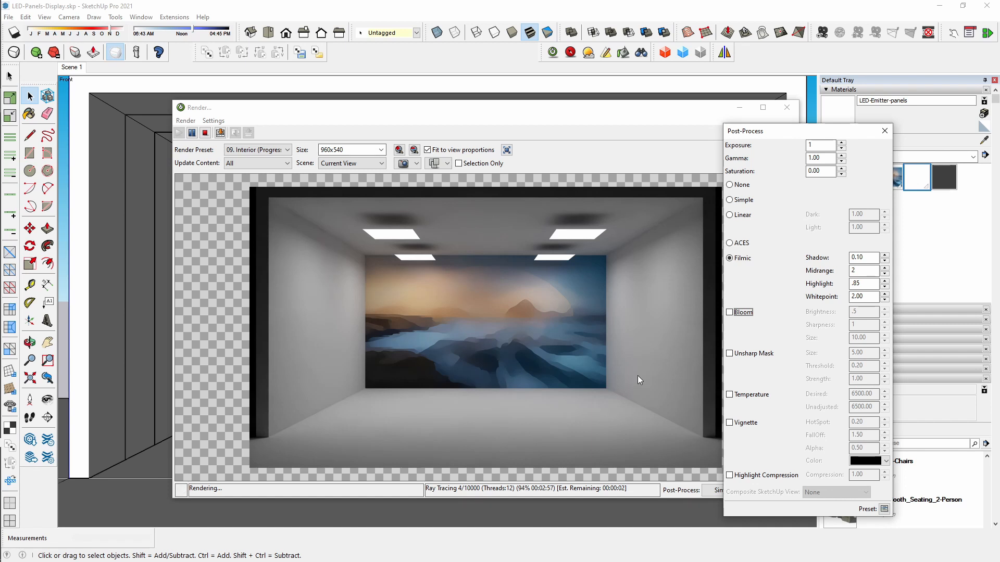
left_click(730, 313)
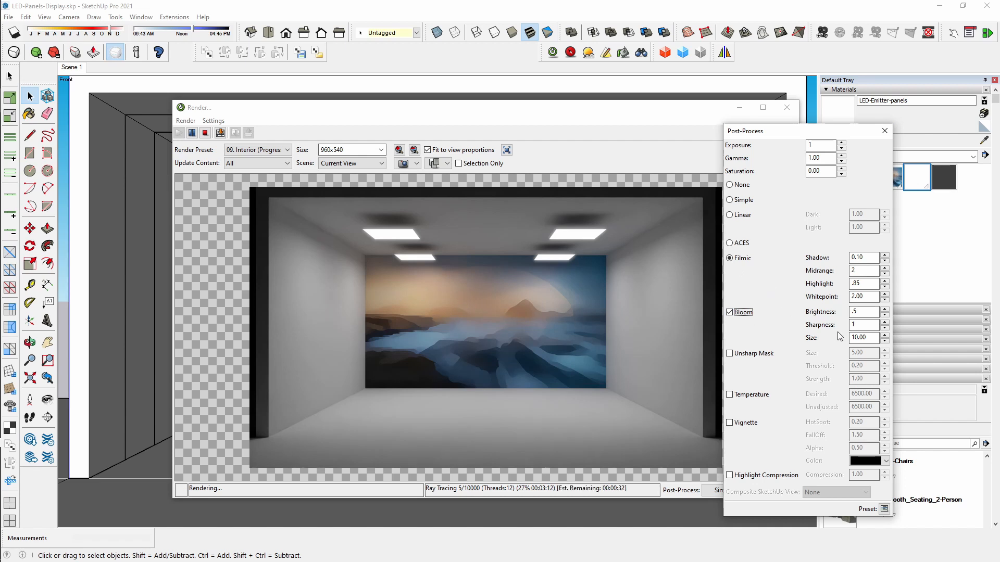
- Close the post-process settings, and stop the render and close its window
left_click(885, 132)
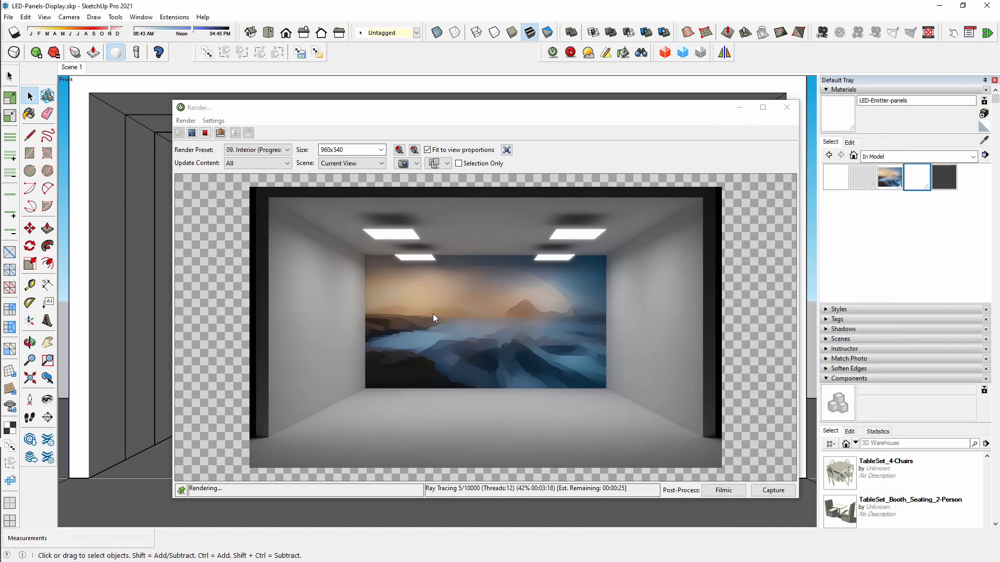
left_click(205, 132)
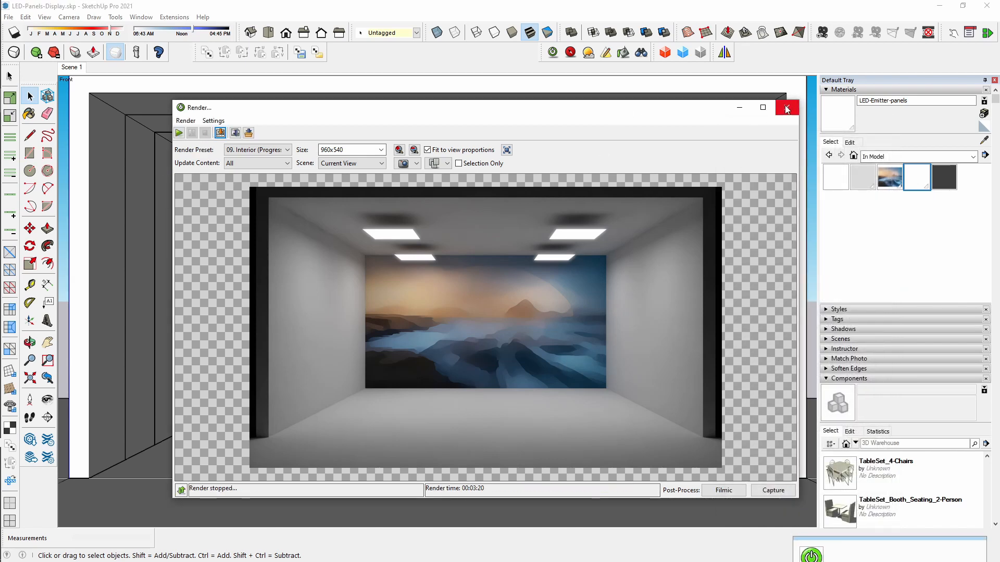
left_click(786, 107)
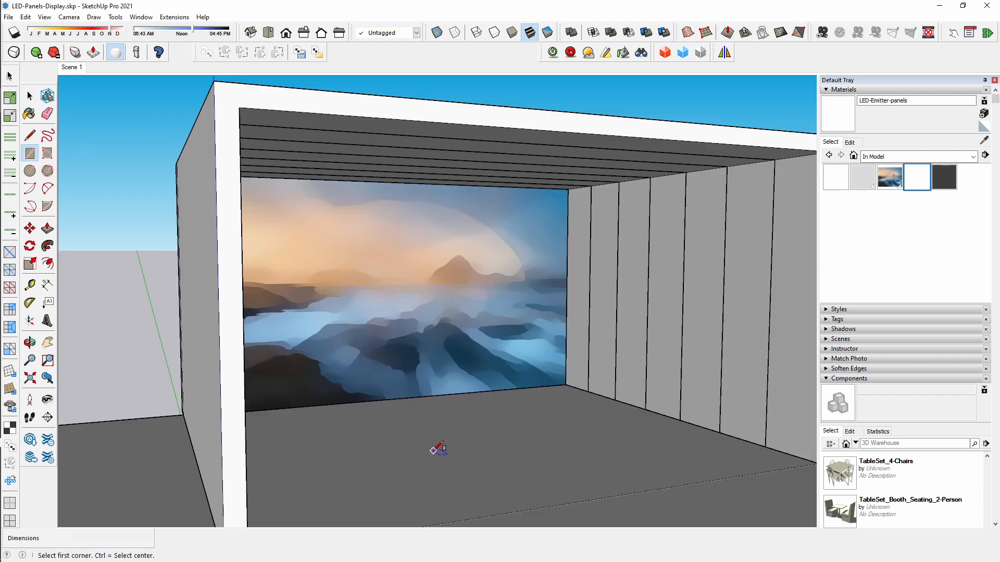
- Draw a 10 x 10 cm square on the booth floor in front of the LED panel
left_click(429, 451)
left_click(510, 470)
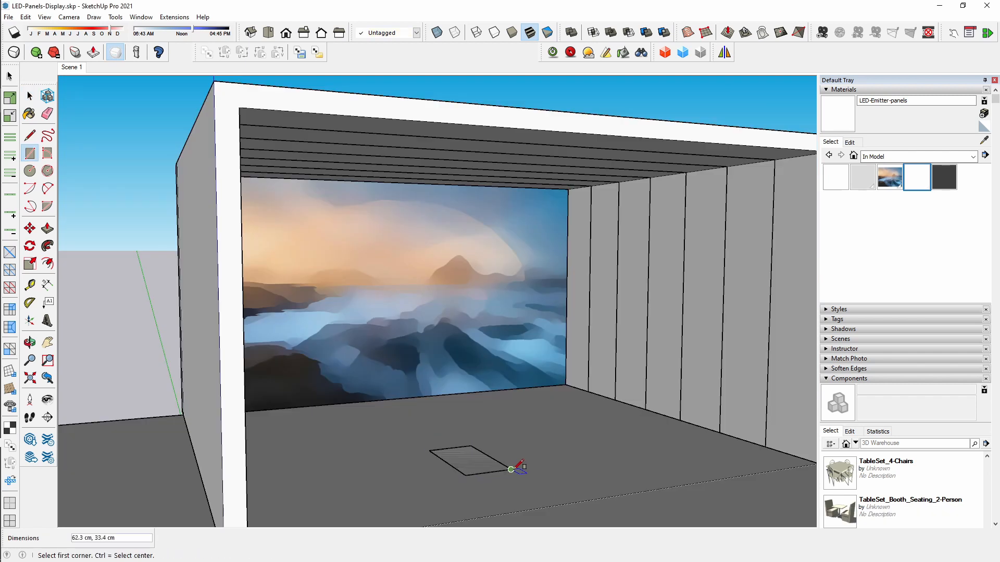
type("10,10")
key("Return")
key("space")
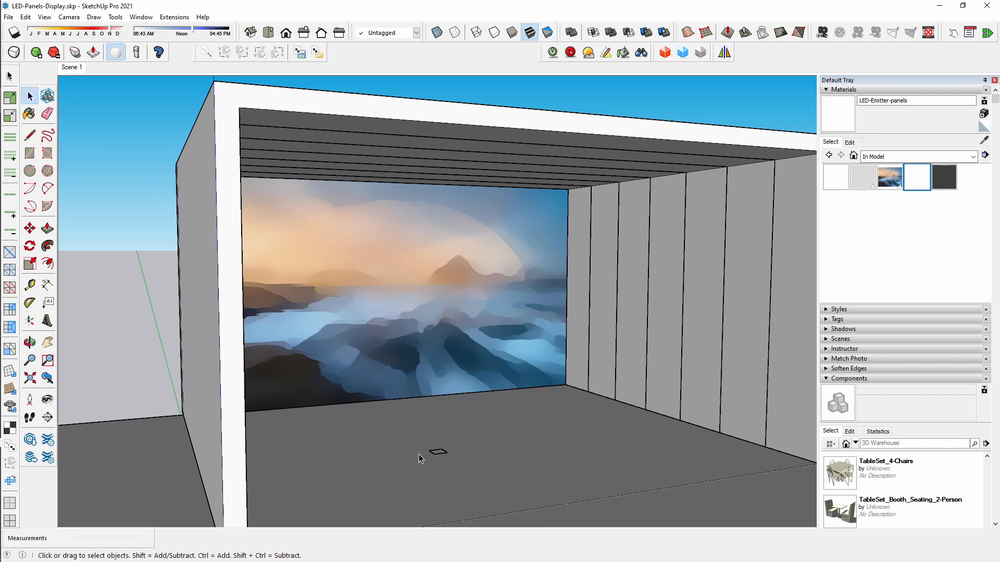
- Raise the small floor square about 185.1 cm toward the ceiling, and show the booth from above with back edges visible
key("m")
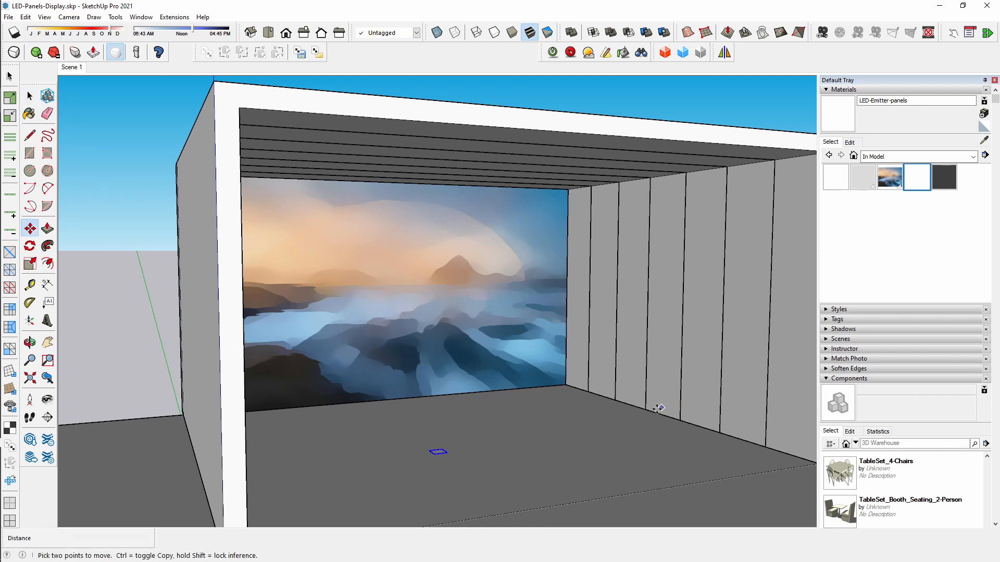
left_click(651, 388)
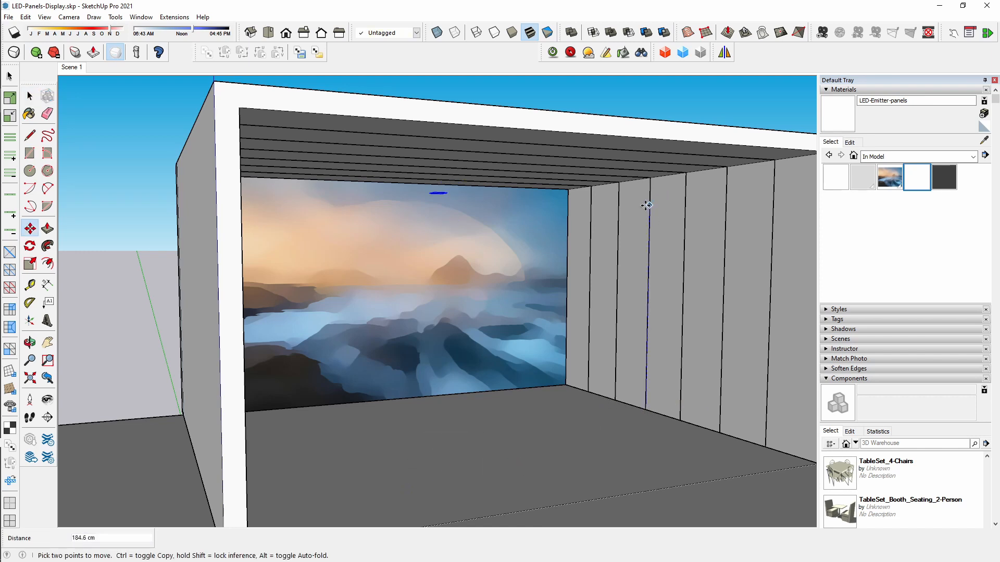
left_click(268, 33)
left_click(454, 36)
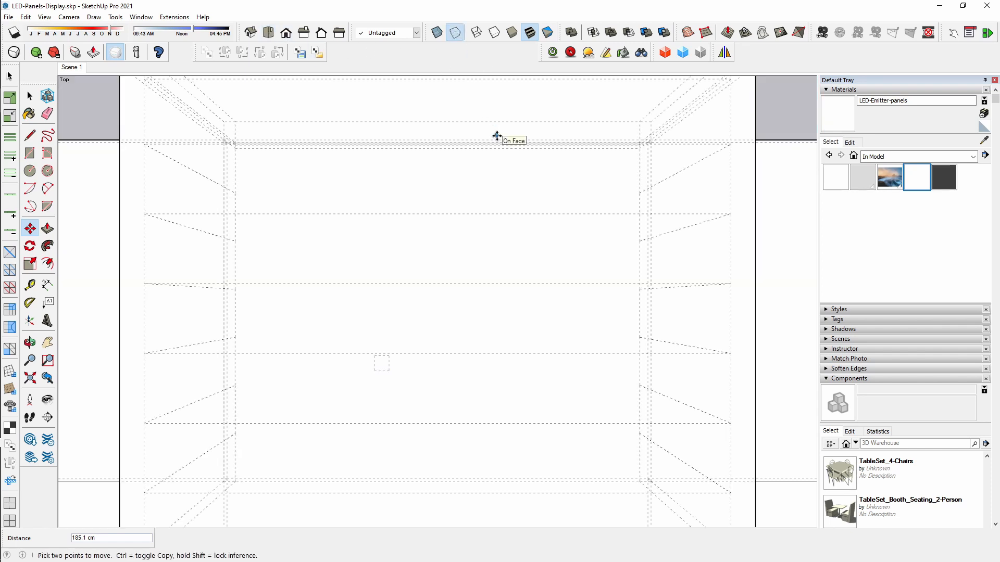
- Move the raised 10 cm square into the middle of the booth's width and depth, aligning it along the red and green axes
scroll(496, 136, "down", 2)
scroll(497, 136, "down", 1)
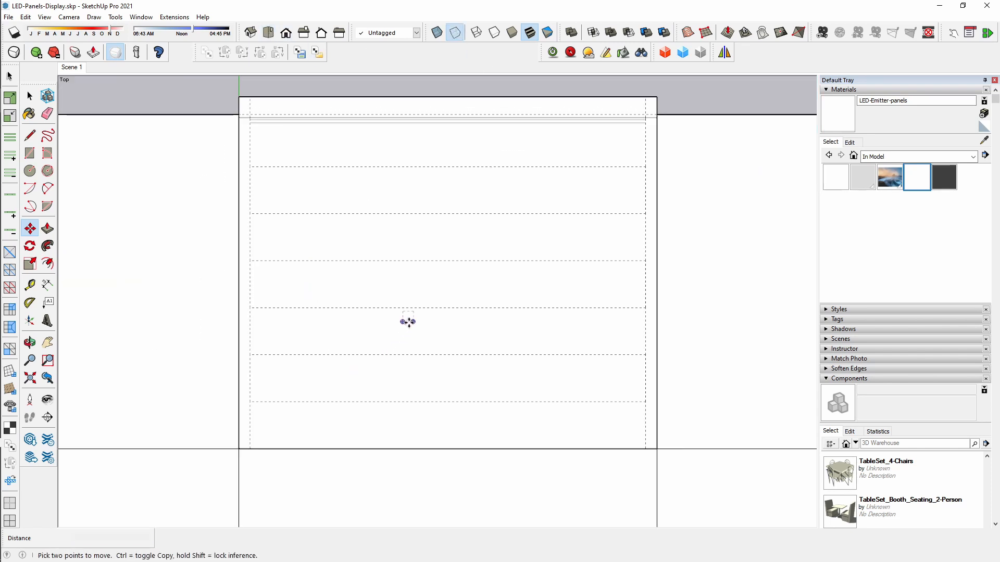
scroll(409, 321, "up", 4)
left_click(408, 321)
scroll(440, 326, "down", 7)
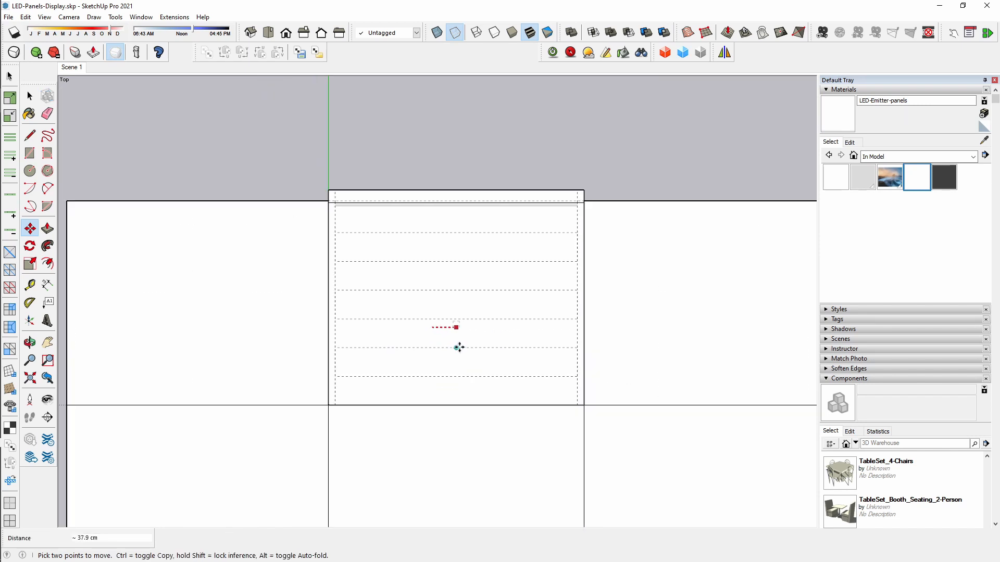
left_click(458, 347)
scroll(452, 341, "up", 5)
left_click(479, 309)
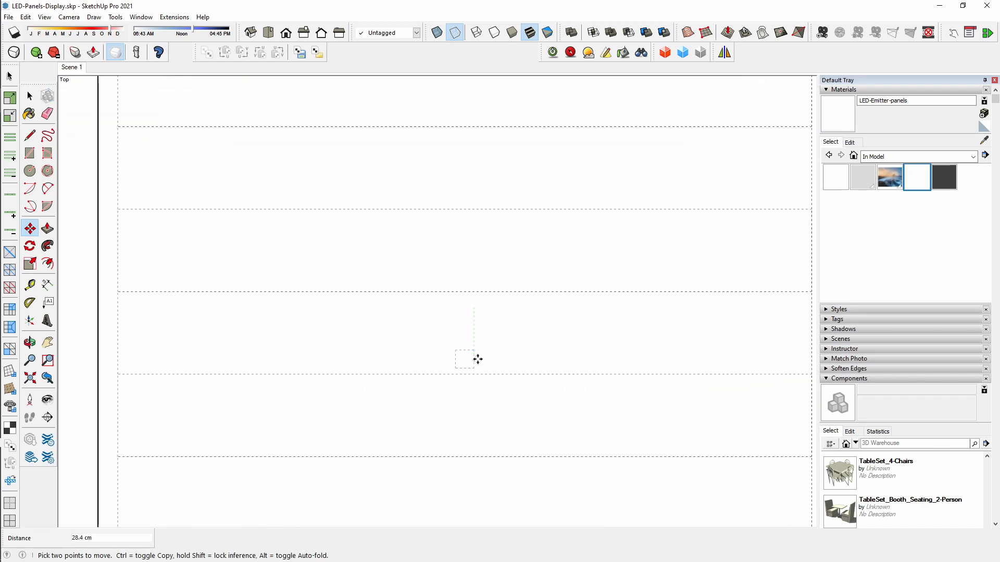
scroll(475, 311, "down", 4)
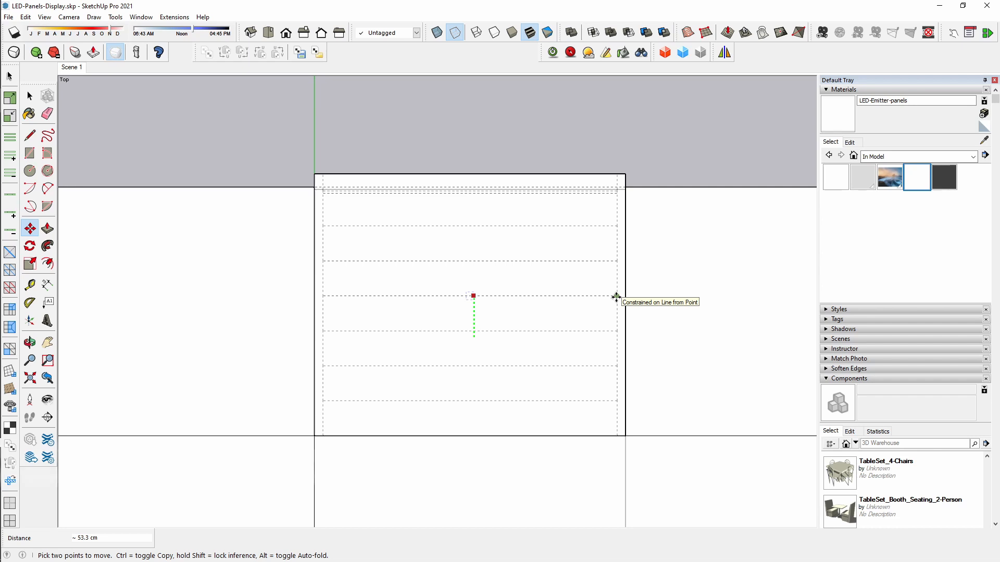
key("space")
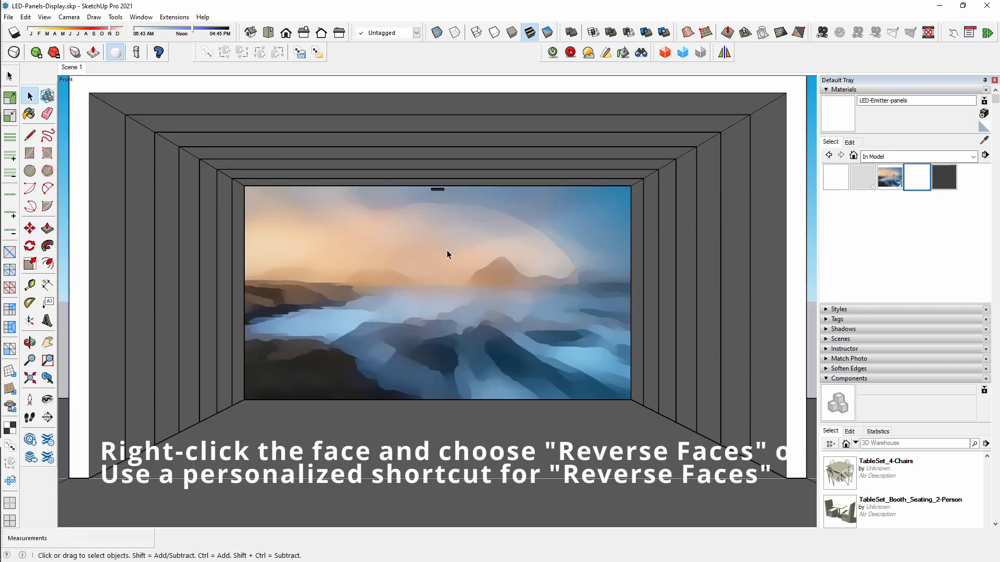
- Open the small ceiling square's group, reverse its face so the front side points down, and leave the group
middle_click_drag(459, 255, 444, 196)
scroll(437, 177, "up", 5)
double_click(444, 154)
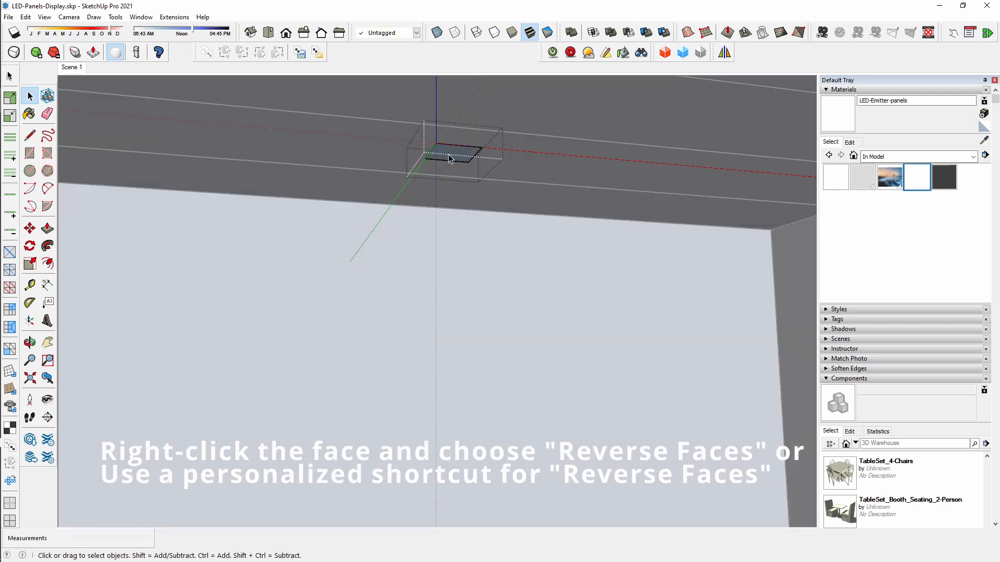
key("Escape")
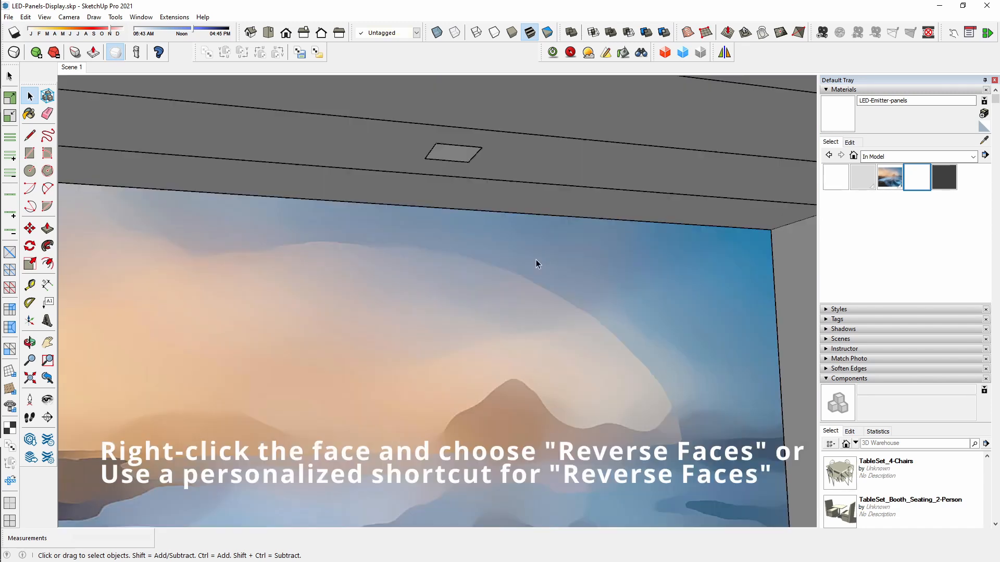
- Reopen the ceiling square for editing and offset its outline outward by about 1.1 cm to form a frame border
scroll(448, 142, "up", 2)
double_click(446, 141)
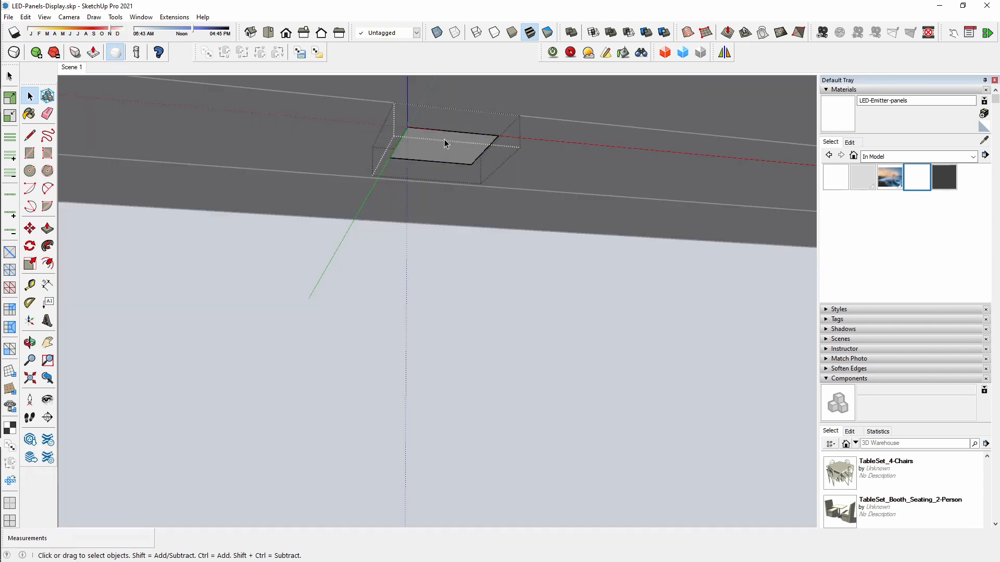
left_click(47, 264)
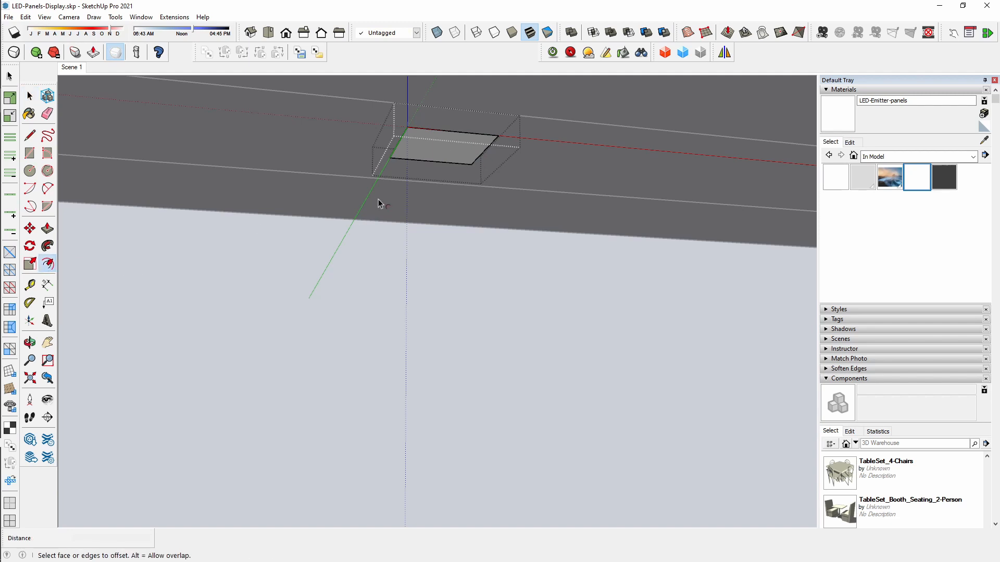
left_click(405, 140)
left_click(397, 138)
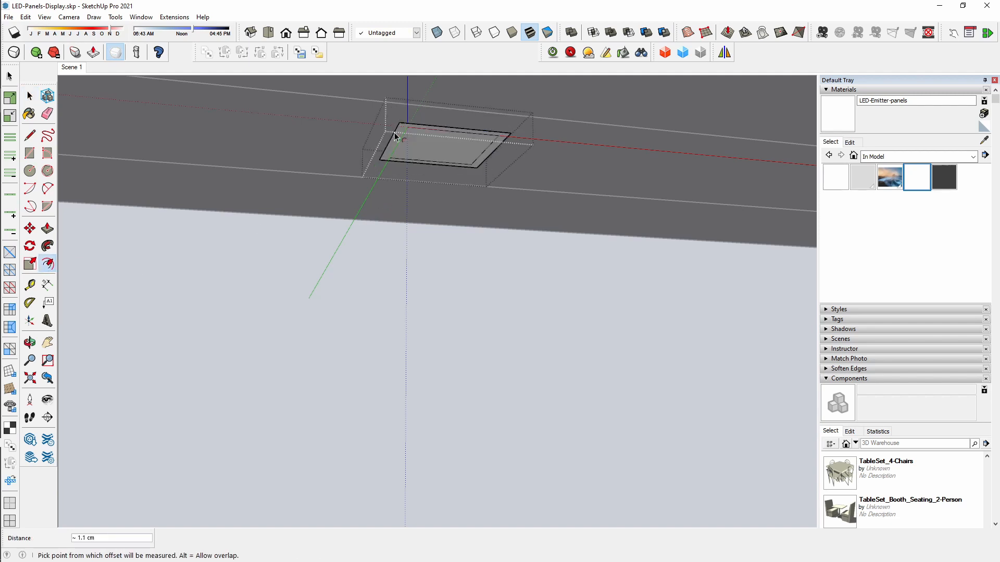
- Push/Pull the frame border downward 1.7 cm around the recessed inner square
scroll(399, 143, "up", 1)
key("p")
left_click(399, 148)
left_click(403, 161)
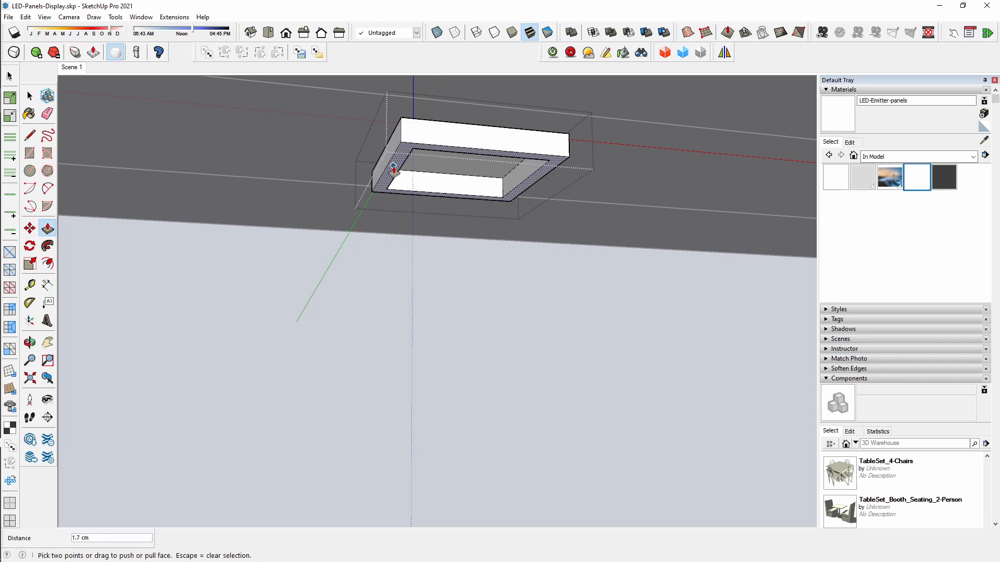
- Push/Pull the top of the frame border up to the booth ceiling, forming a tall rectangular light housing
middle_click_drag(404, 161, 400, 232)
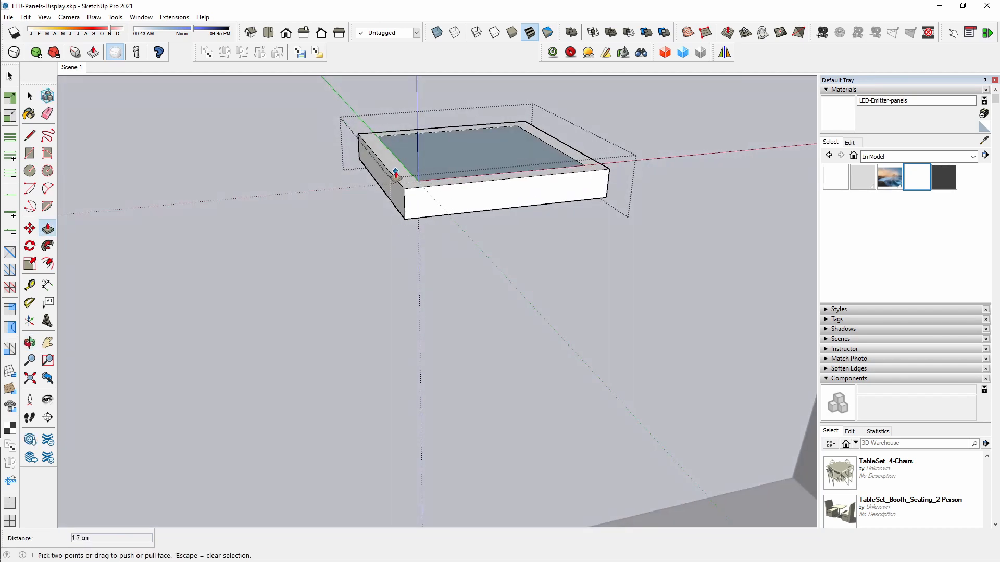
left_click(403, 180)
scroll(402, 182, "down", 3)
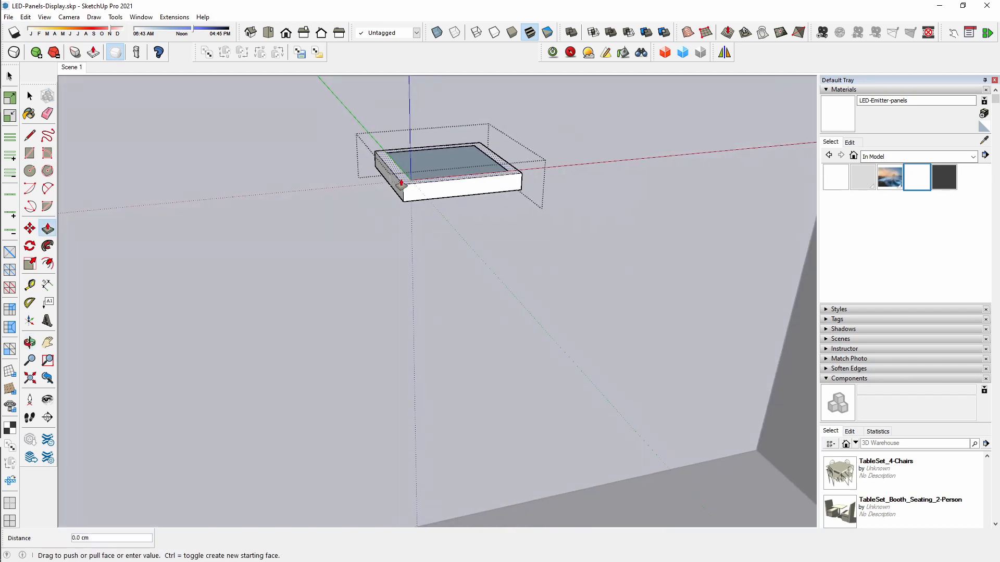
middle_click_drag(401, 182, 392, 158)
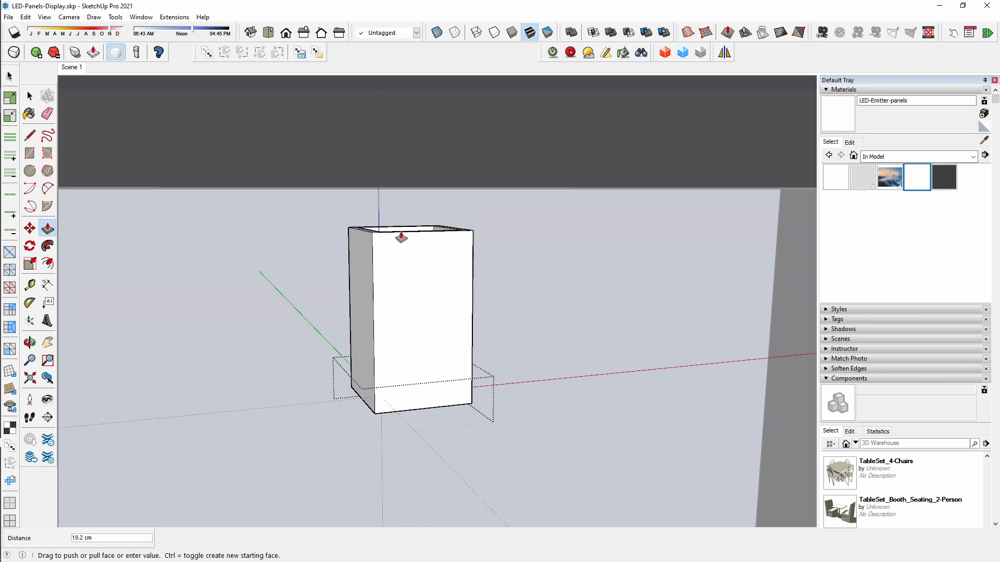
middle_click_drag(398, 230, 351, 153)
left_click(352, 153)
scroll(351, 153, "down", 8)
key("space")
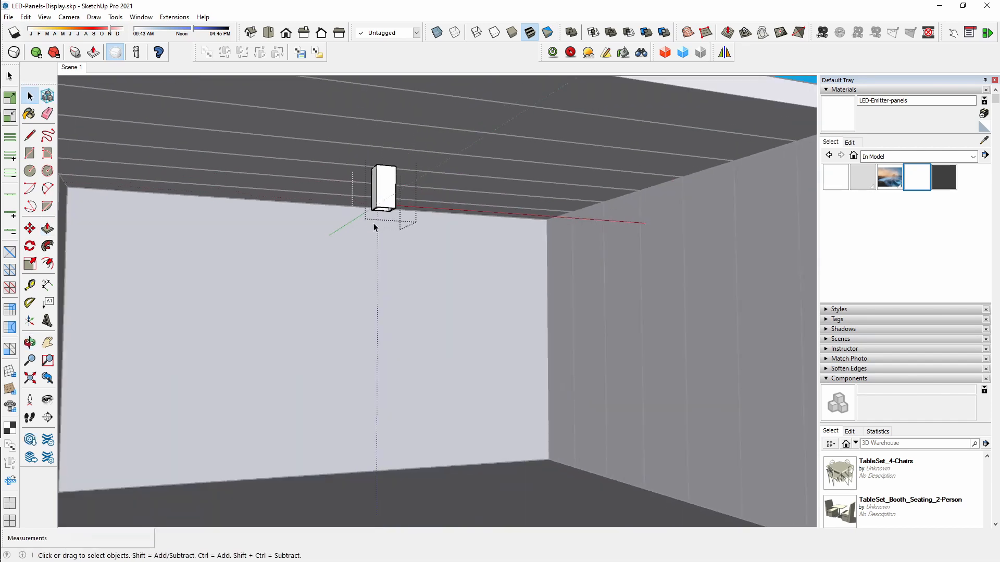
- Paint the recessed square face inside the light housing with the LED-Emitter-panels material
scroll(381, 203, "up", 10)
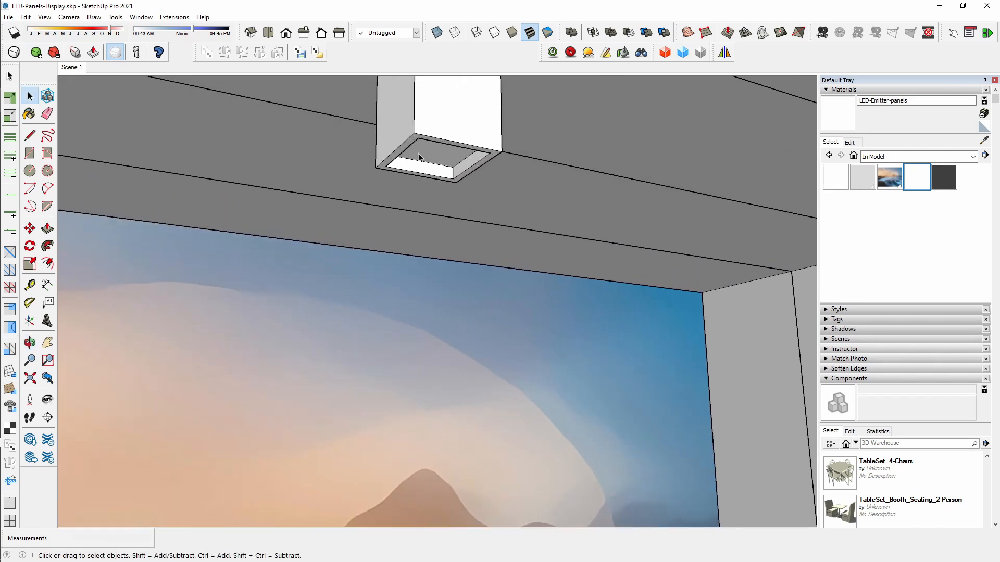
middle_click_drag(418, 153, 437, 306)
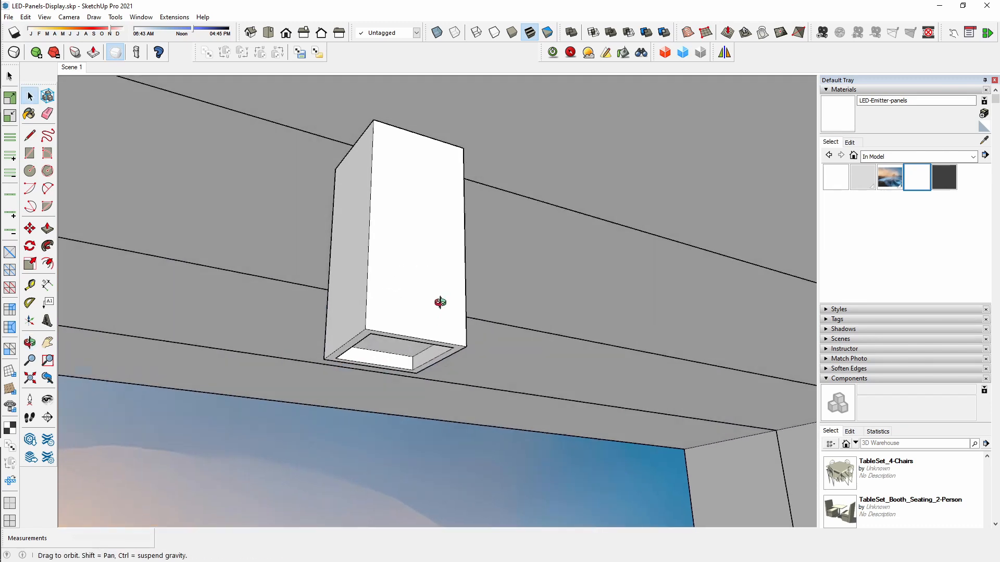
left_click(917, 182)
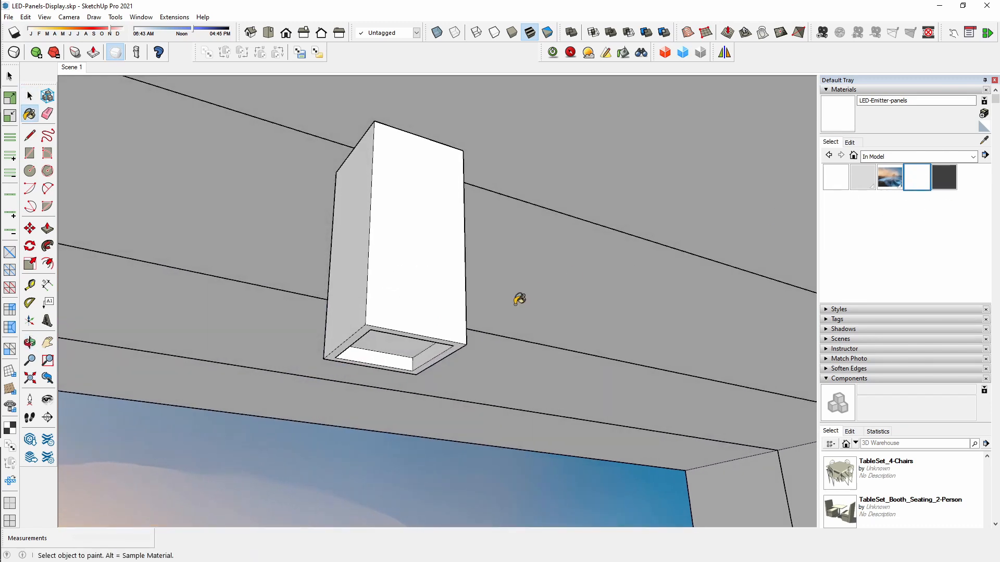
key("space")
middle_click_drag(518, 298, 533, 296)
double_click(394, 352)
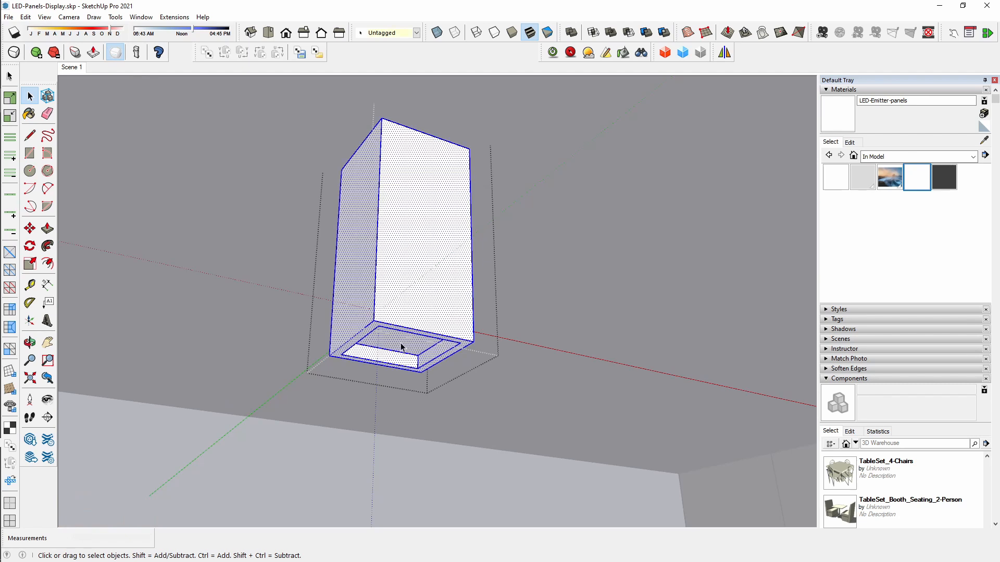
key("b")
left_click(400, 345)
key("space")
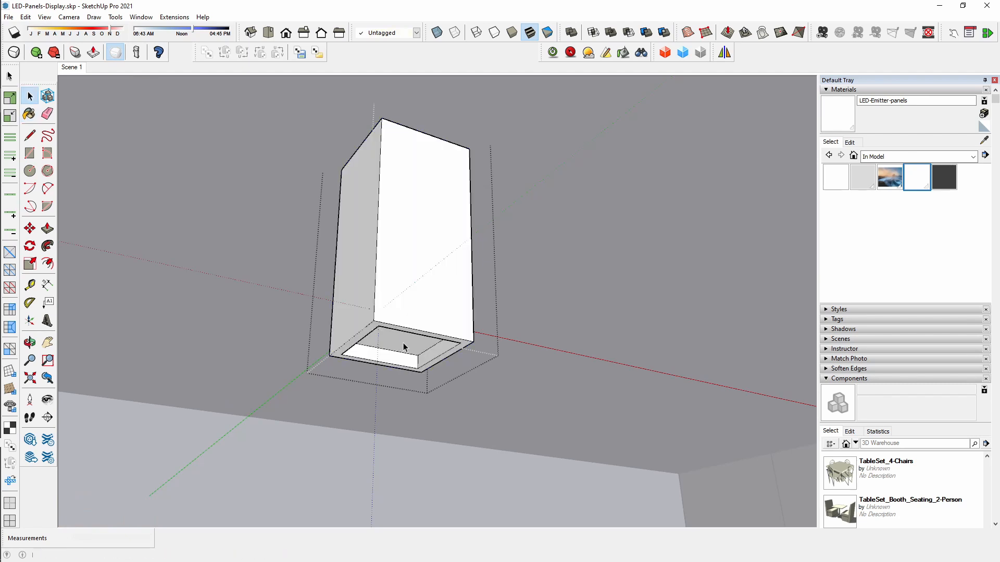
- Tint the LED-Emitter-panels material red with saturation 88 and luminance 70 to check the painted face, and restore it to white
left_click(849, 142)
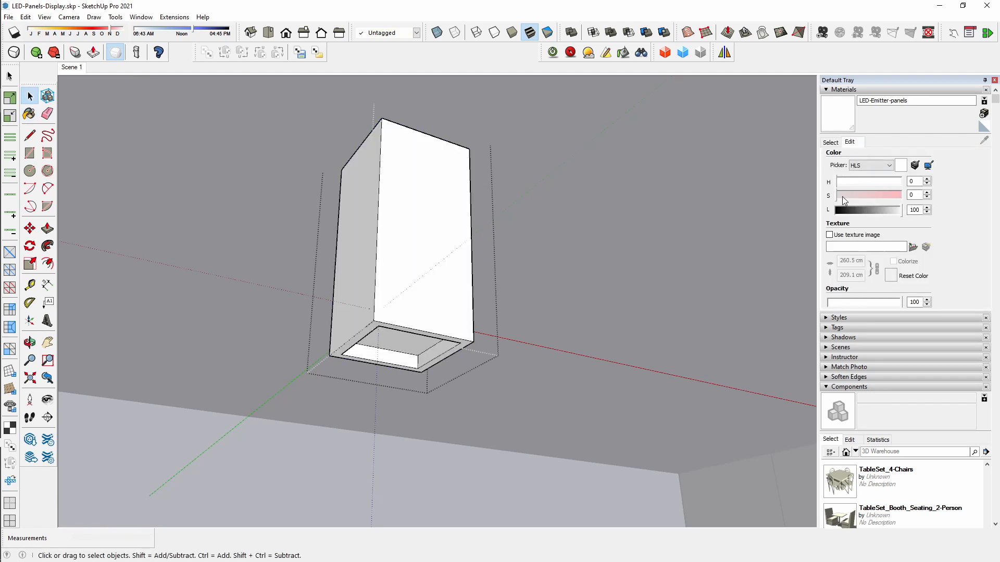
mouse_move(876, 195)
left_mouse_down()
mouse_move(892, 195)
mouse_move(856, 209)
mouse_move(880, 209)
left_mouse_up()
middle_click_drag(462, 389, 351, 291)
middle_click_drag(380, 335, 387, 408)
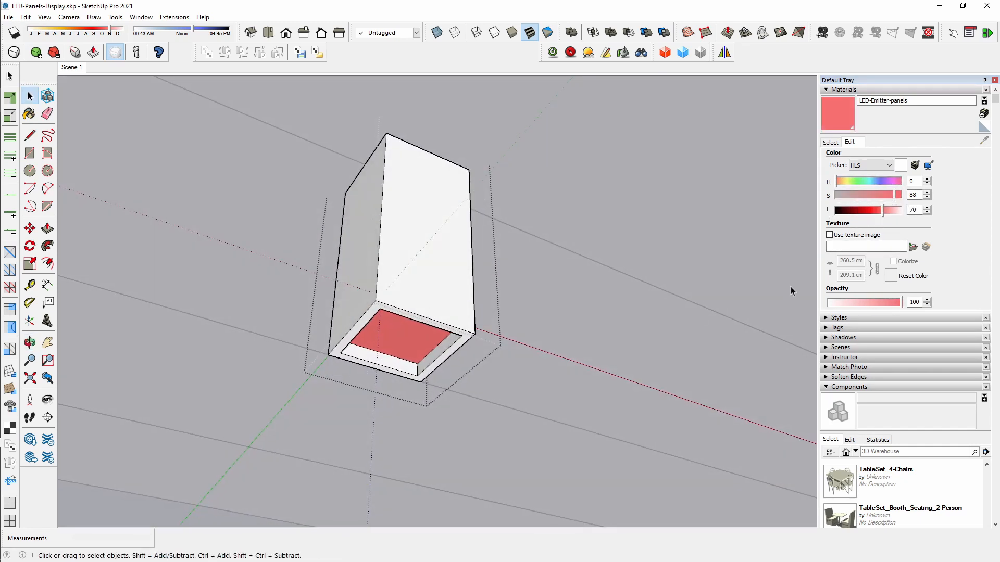
left_click_drag(883, 210, 901, 209)
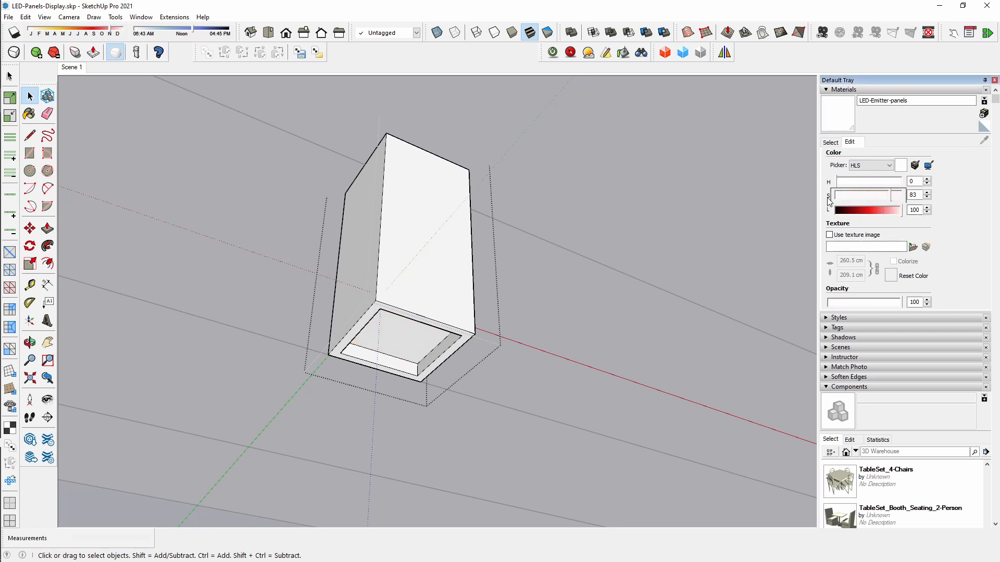
left_click_drag(829, 201, 800, 211)
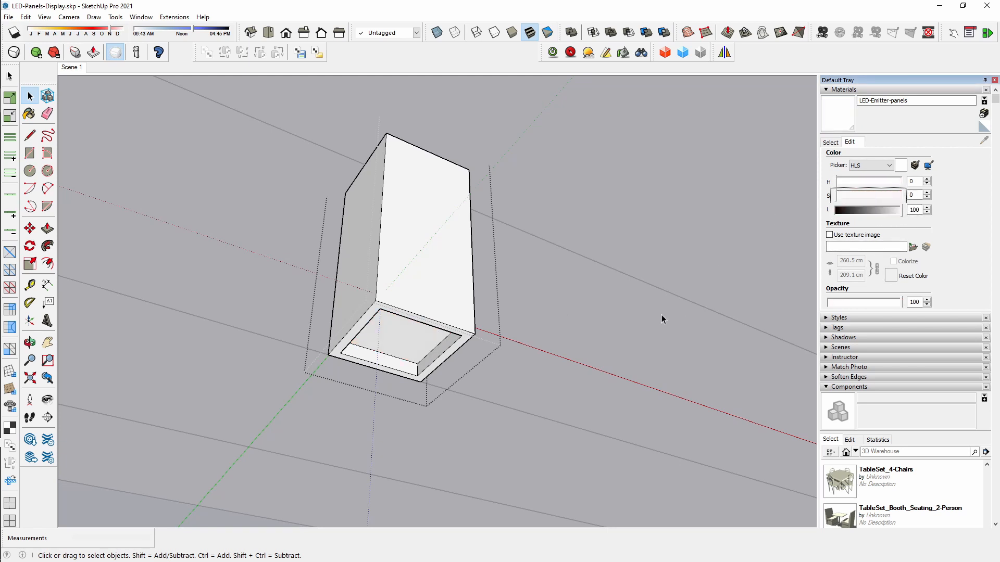
- Return to the Scene 1 view for rendering, and load LED-Emitter-panels in the render material editor to check its power and efficacy
left_click(65, 66)
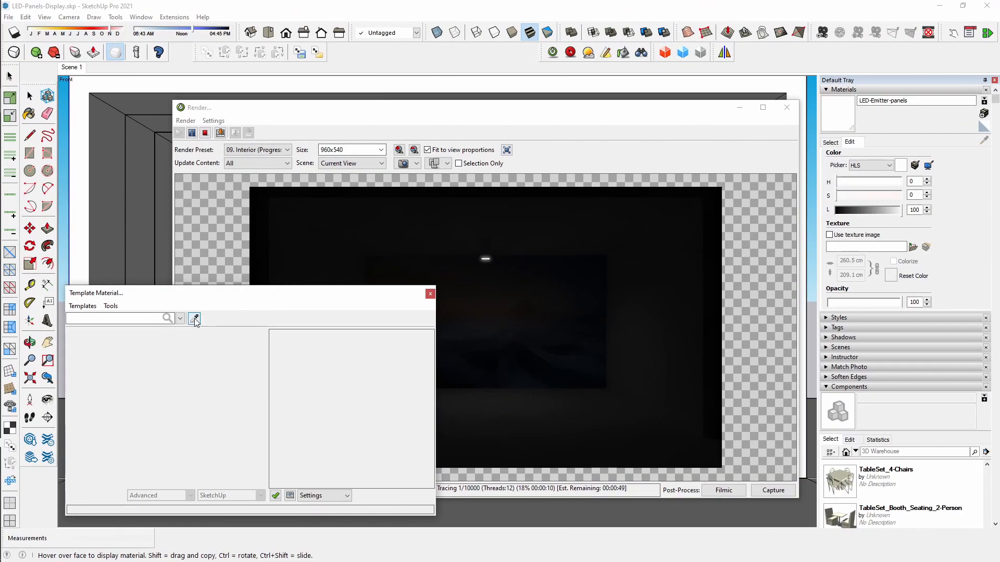
left_click(180, 318)
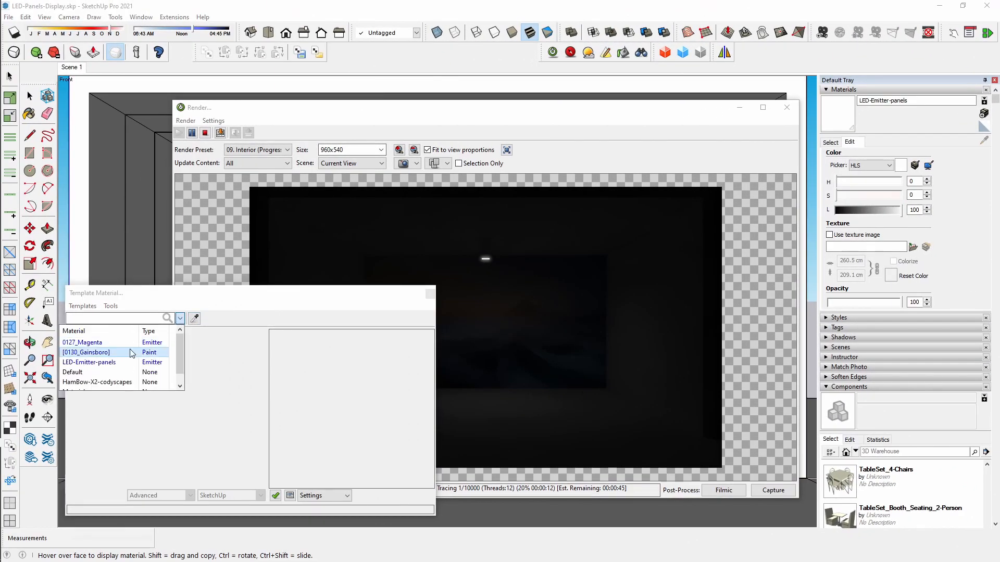
left_click(106, 363)
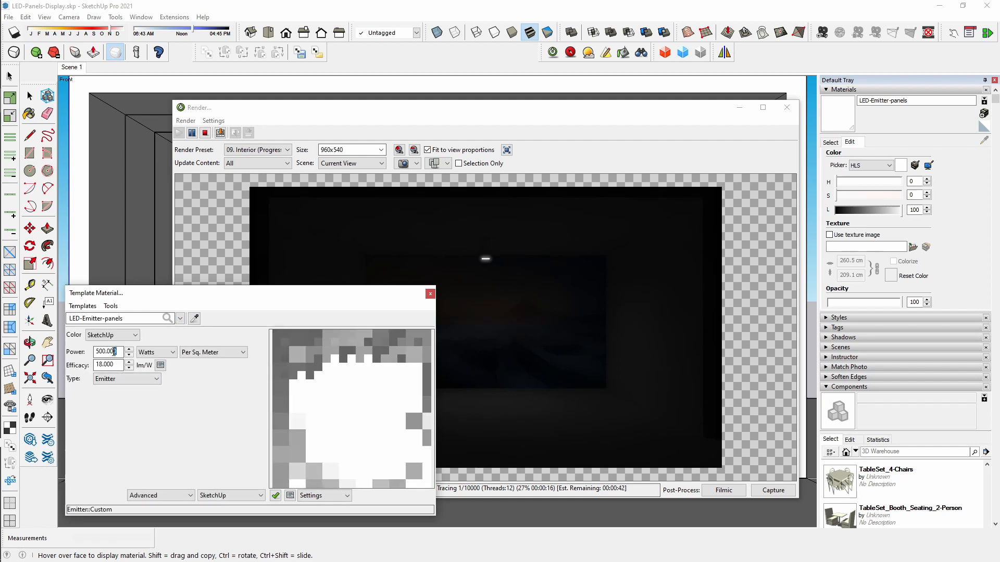
double_click(109, 352)
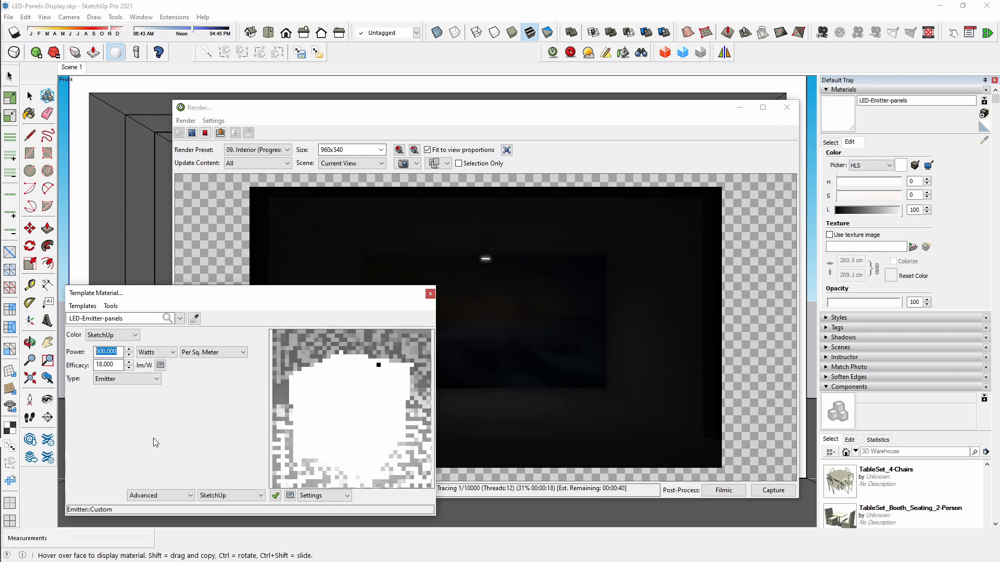
double_click(100, 365)
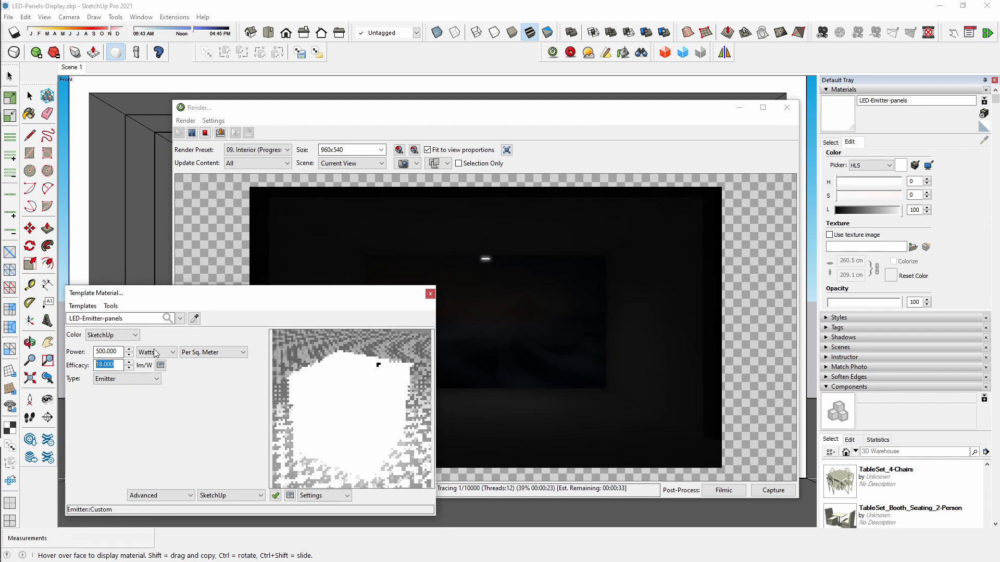
left_click_drag(327, 301, 339, 280)
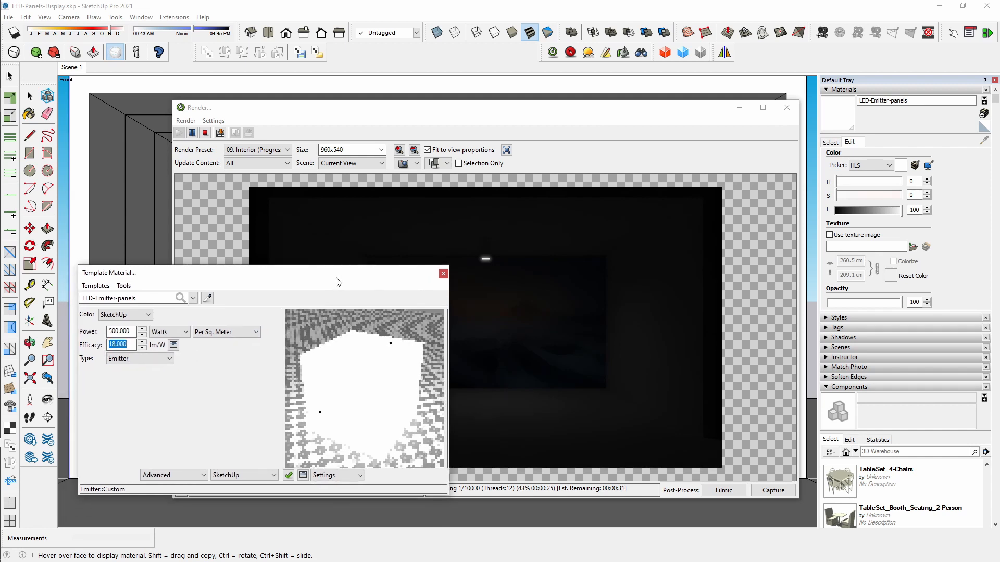
- Apply the Low Voltage 50W emitter template to LED-Emitter-panels and set its power to 500 watts
left_click(96, 286)
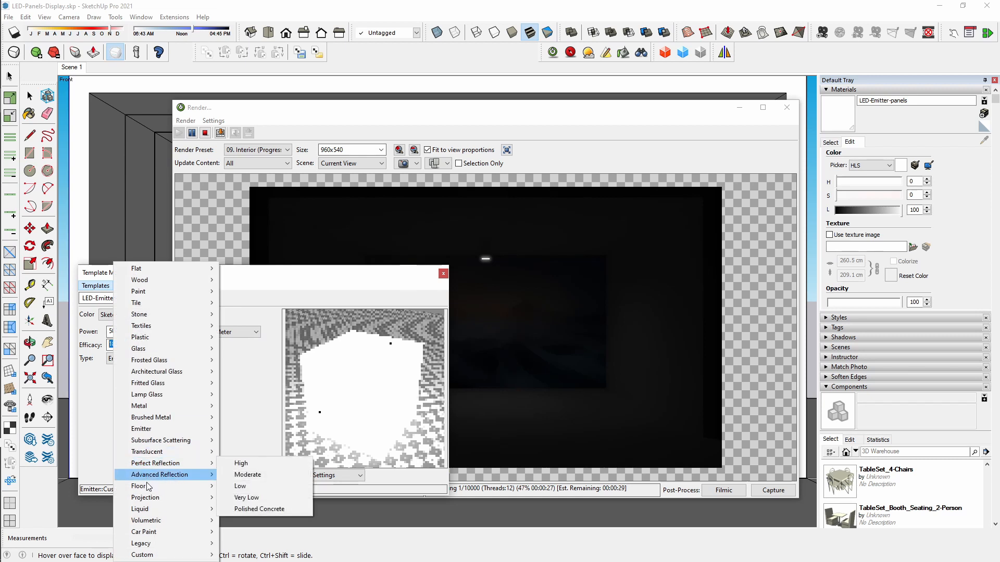
mouse_move(172, 429)
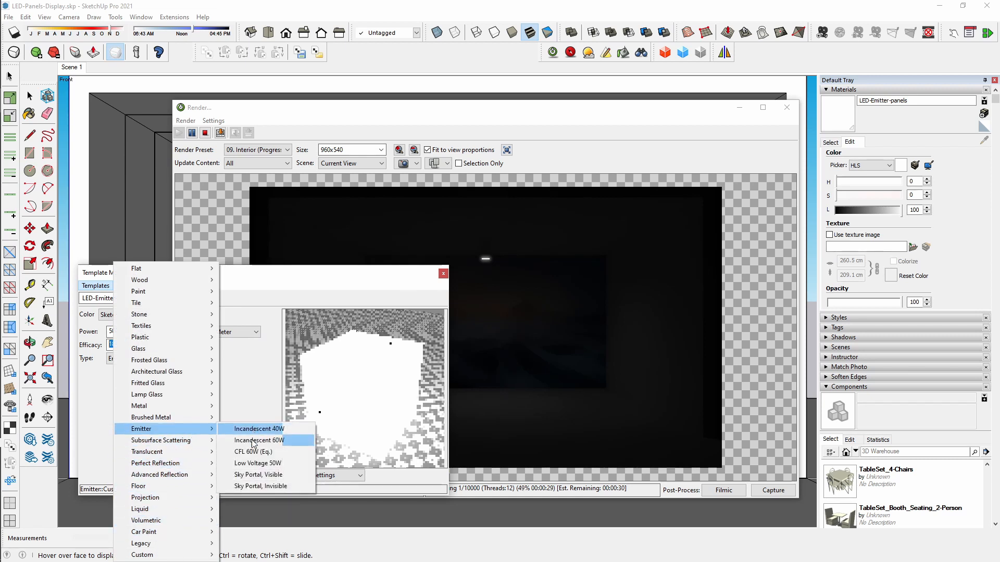
left_click(262, 463)
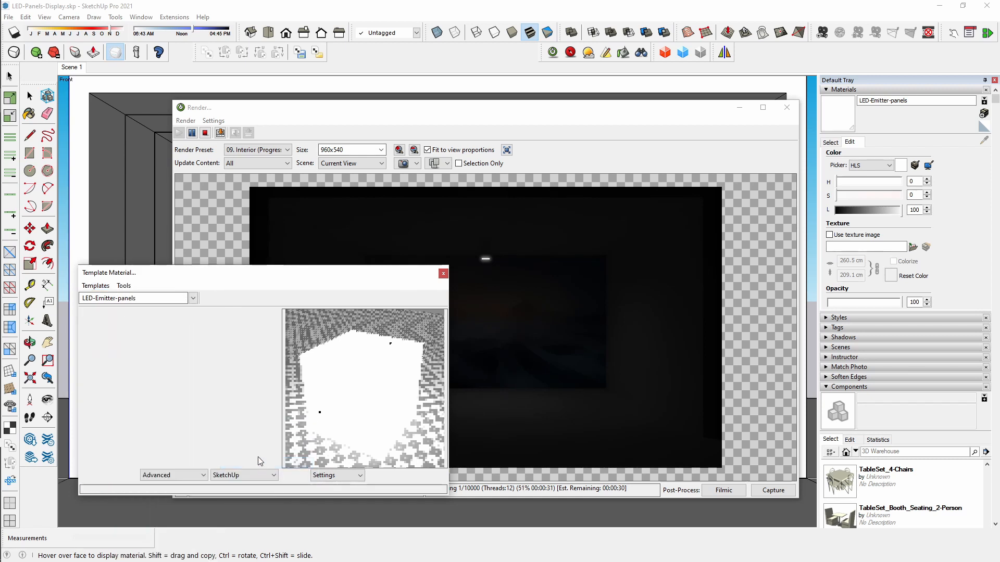
double_click(127, 345)
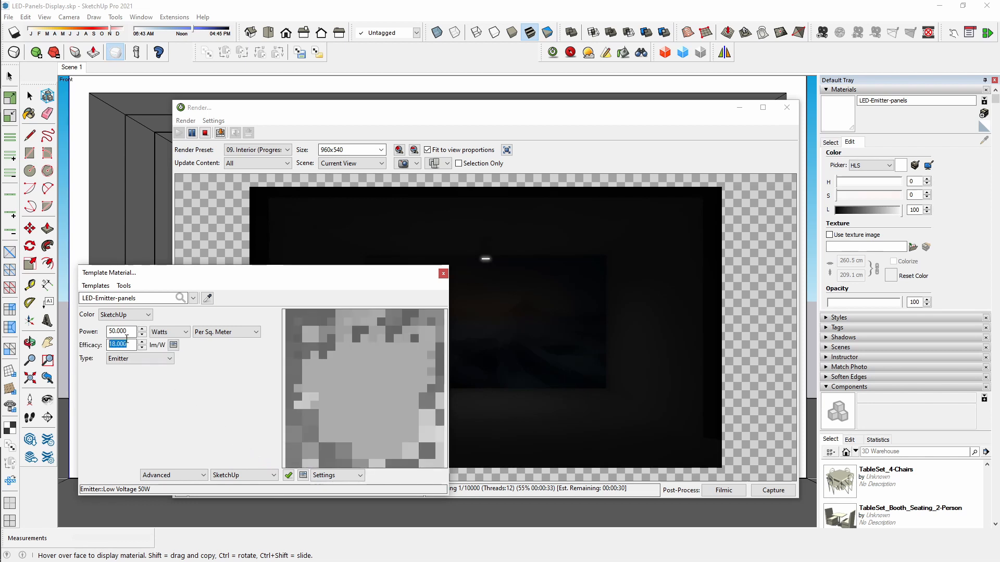
left_click_drag(130, 332, 98, 344)
type("500")
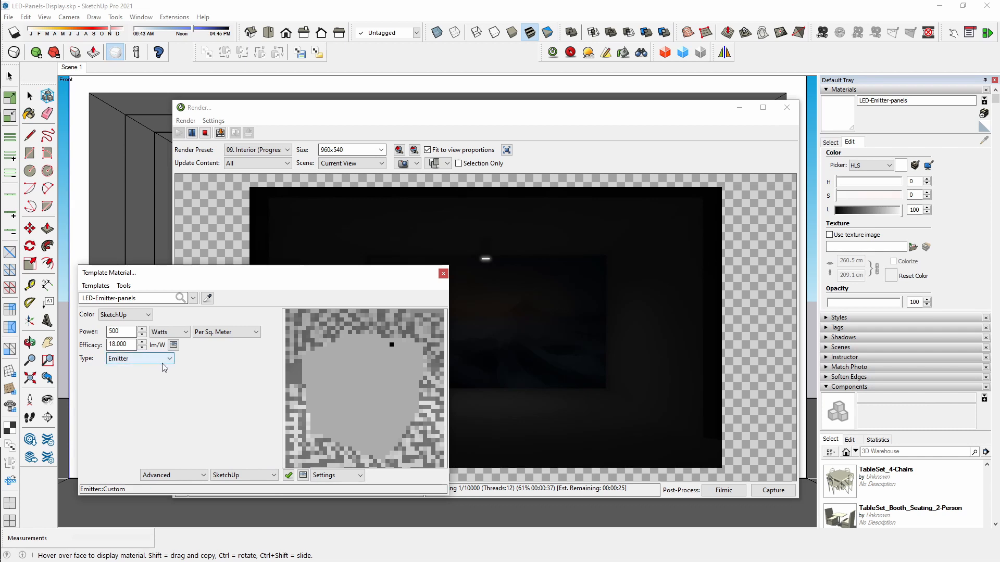
- Set the LED-Emitter-panels power to 50 watts, close the material editor and stop the running render
key("BackSpace")
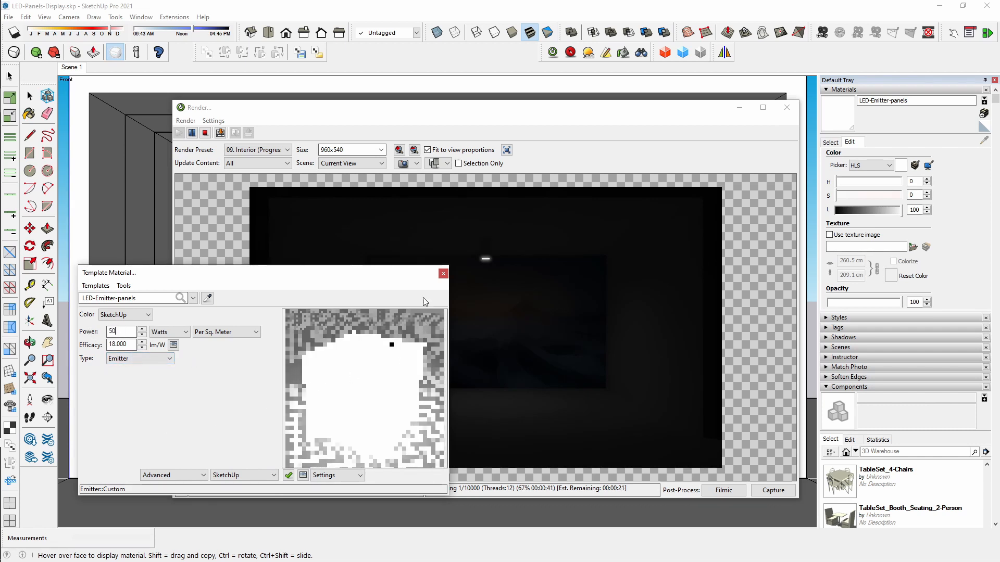
left_click(443, 273)
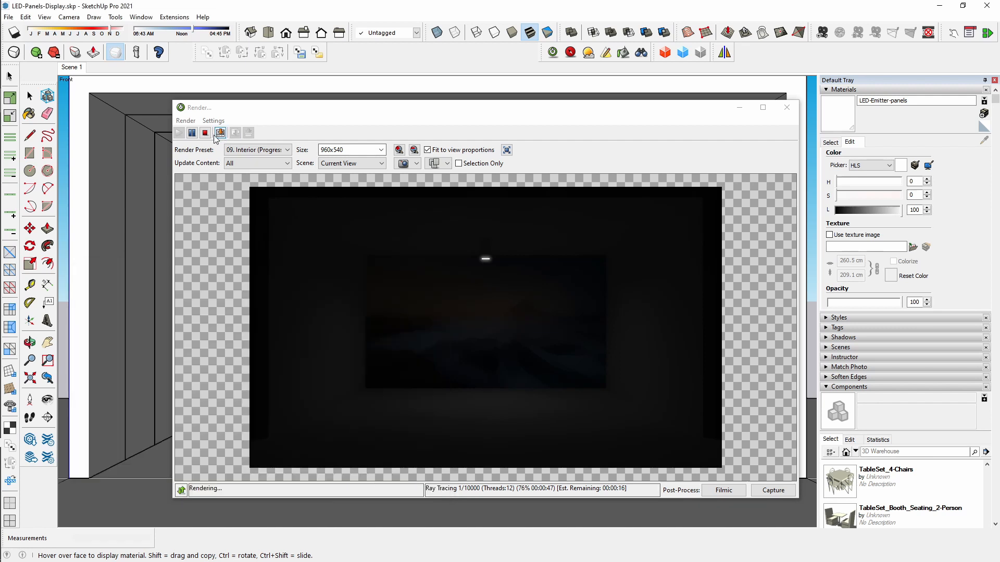
left_click(216, 135)
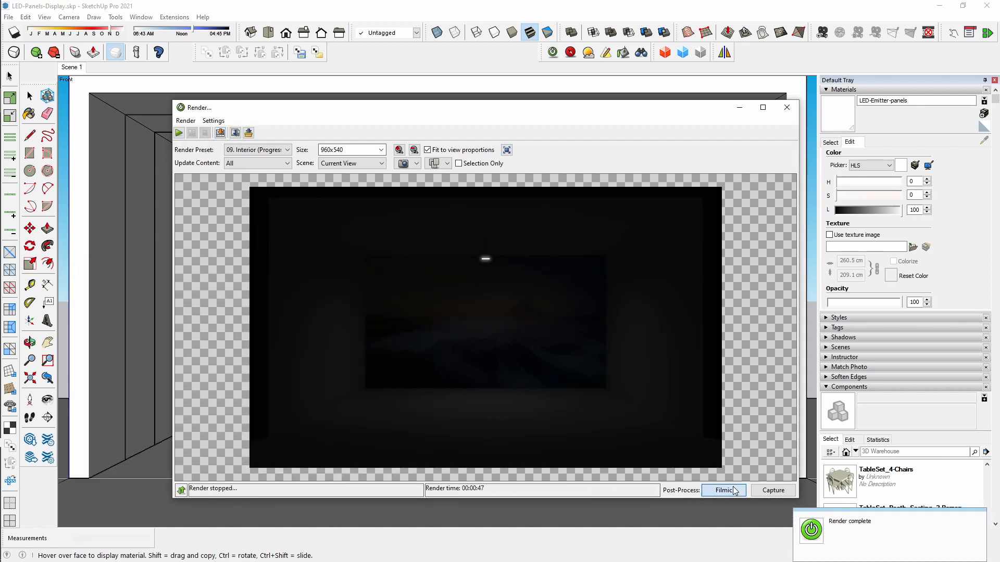
- Switch the render post-processing to Simple with Bloom off, and start a new render
left_click(727, 490)
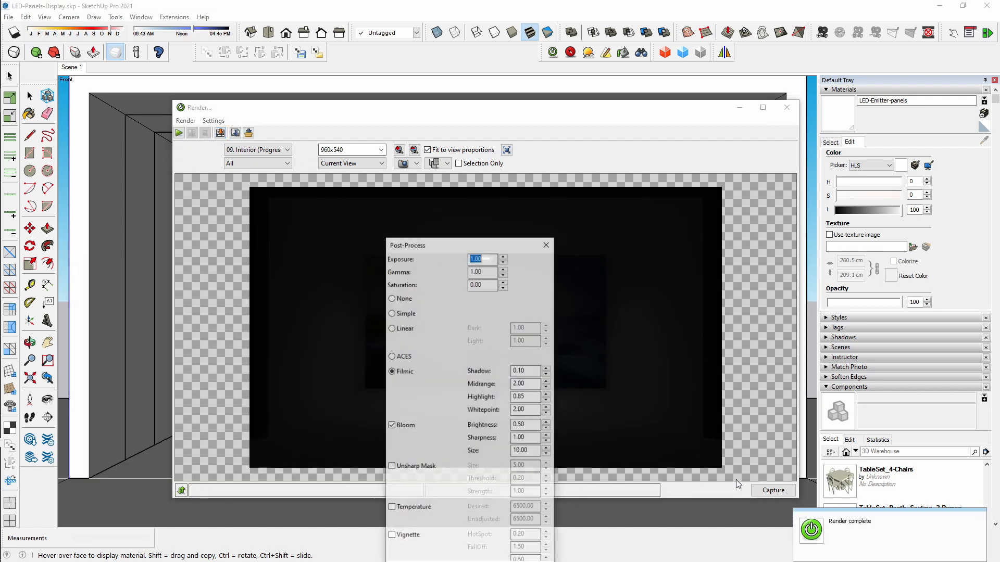
left_click(391, 313)
left_click(392, 425)
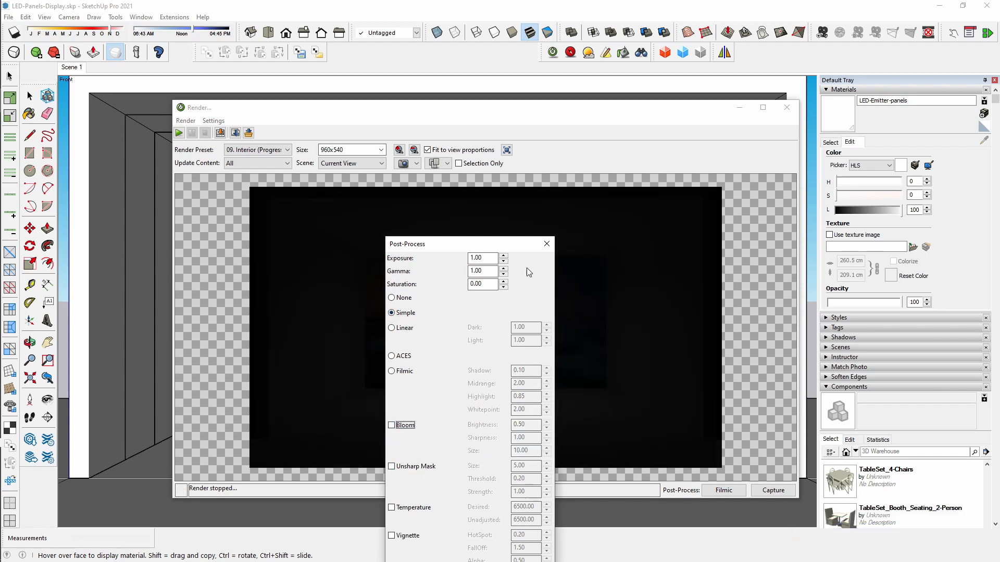
left_click(546, 244)
left_click(179, 133)
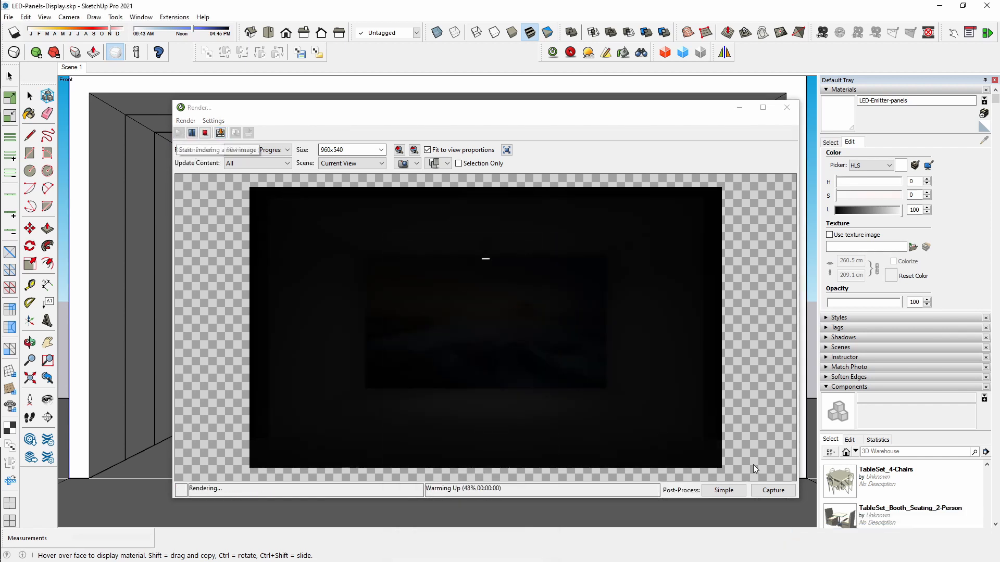
- Set the post-process exposure to 2 and stop the render
left_click(732, 492)
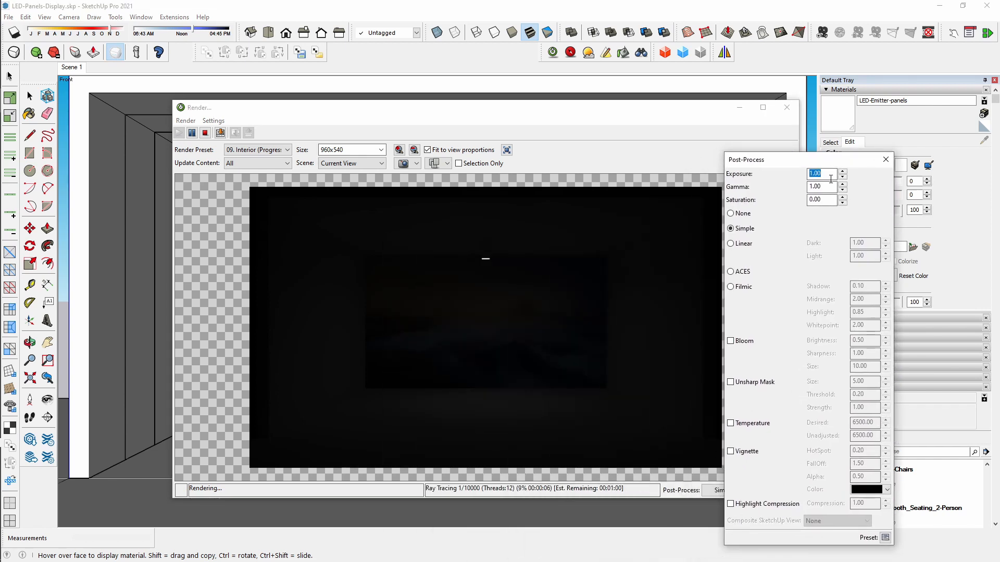
type("2")
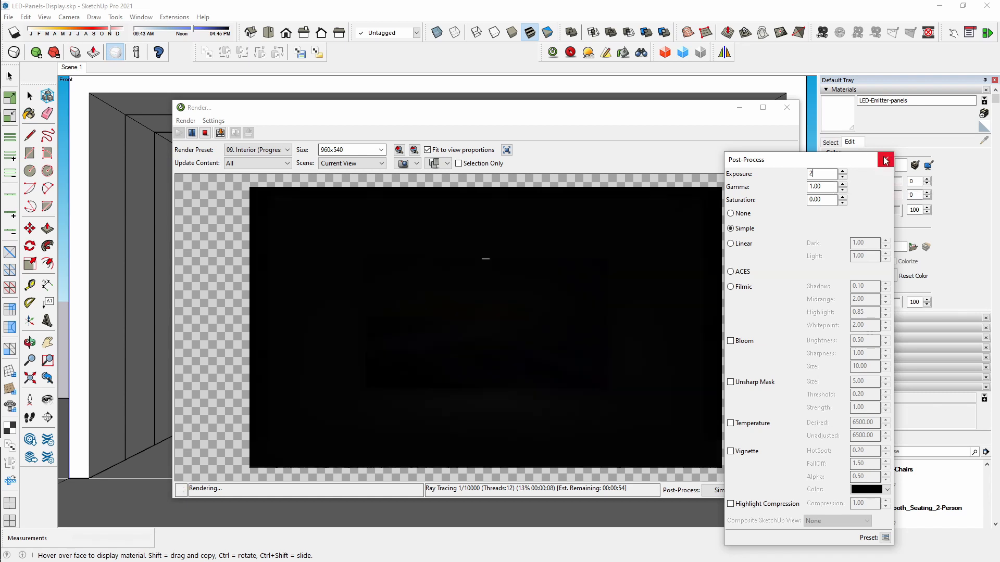
left_click(885, 160)
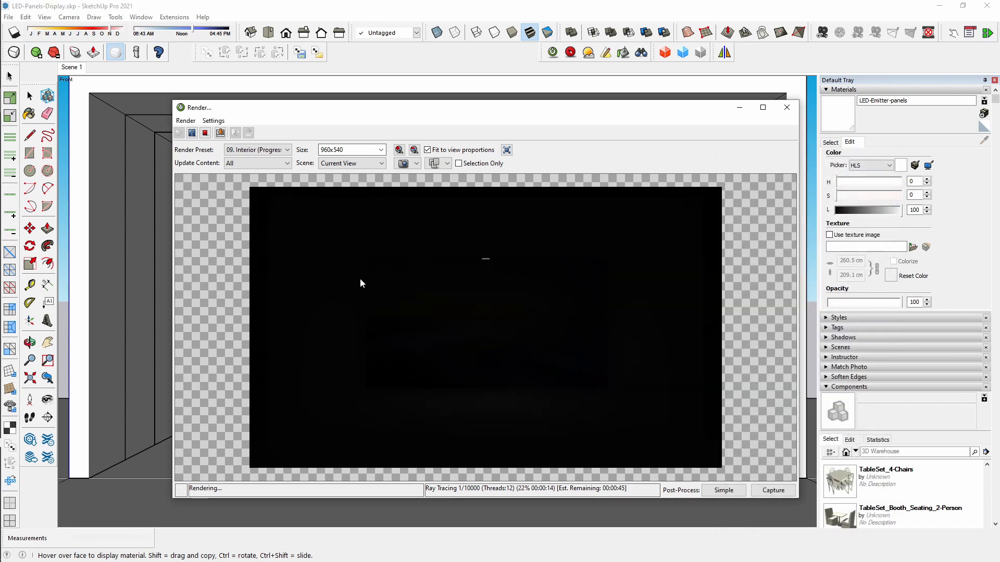
left_click(205, 133)
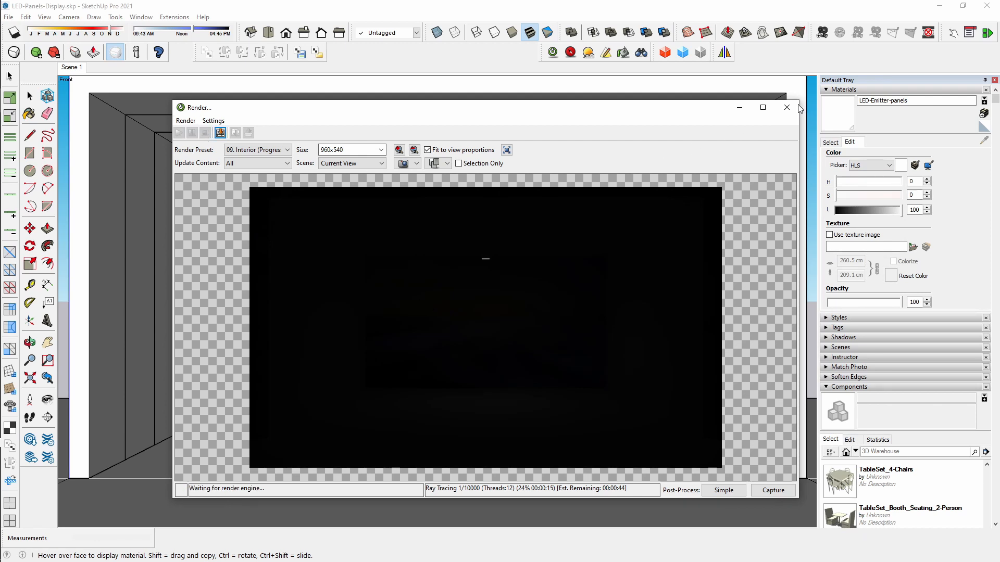
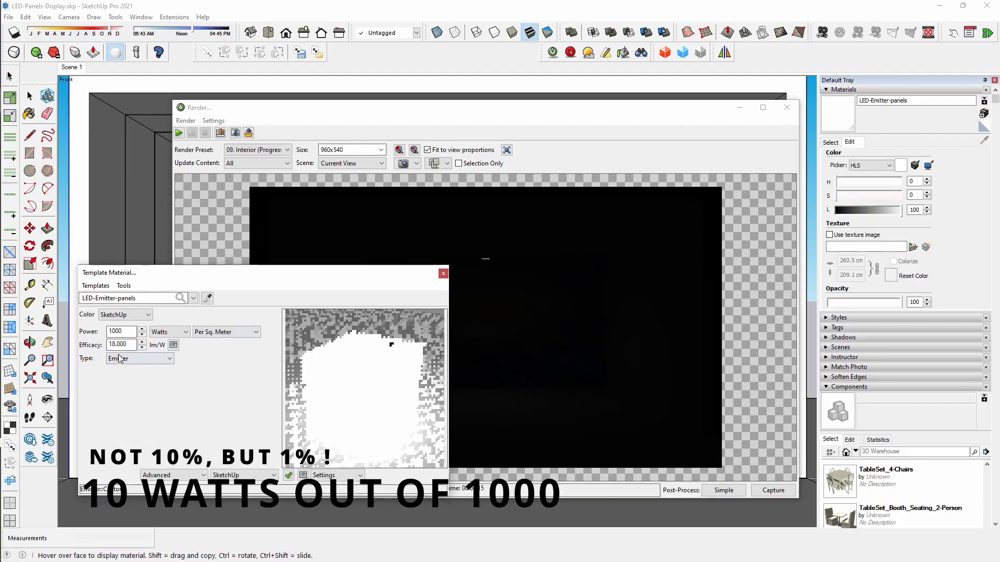
- Set the LED-Emitter-panels power to 50 watts and the post-process exposure to 50
type("50")
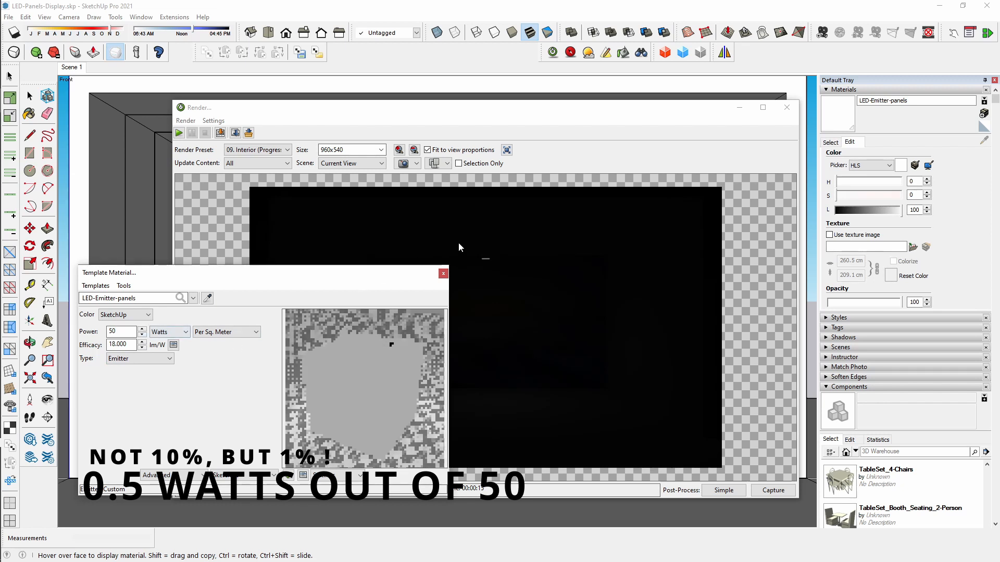
left_click_drag(401, 275, 284, 234)
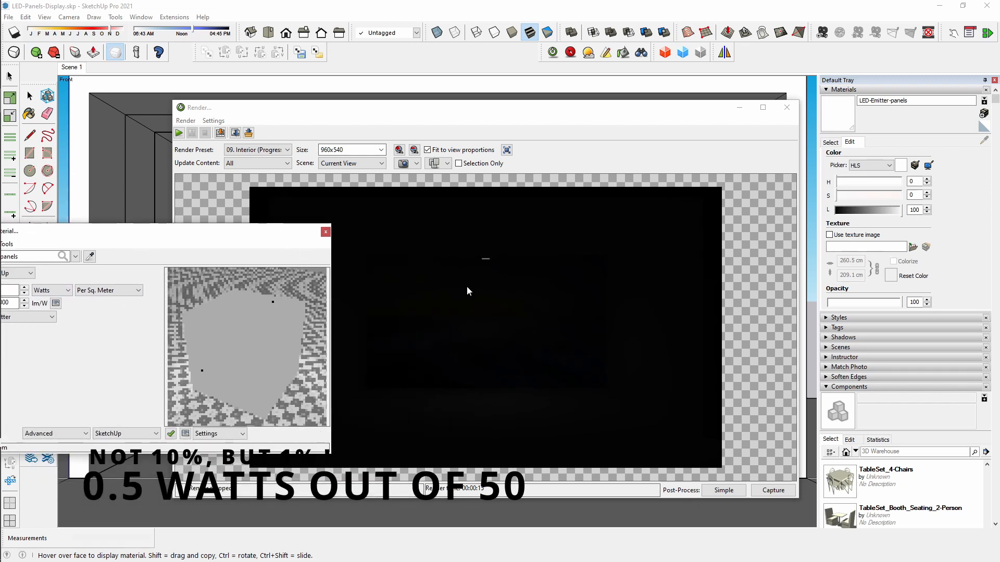
left_click(729, 490)
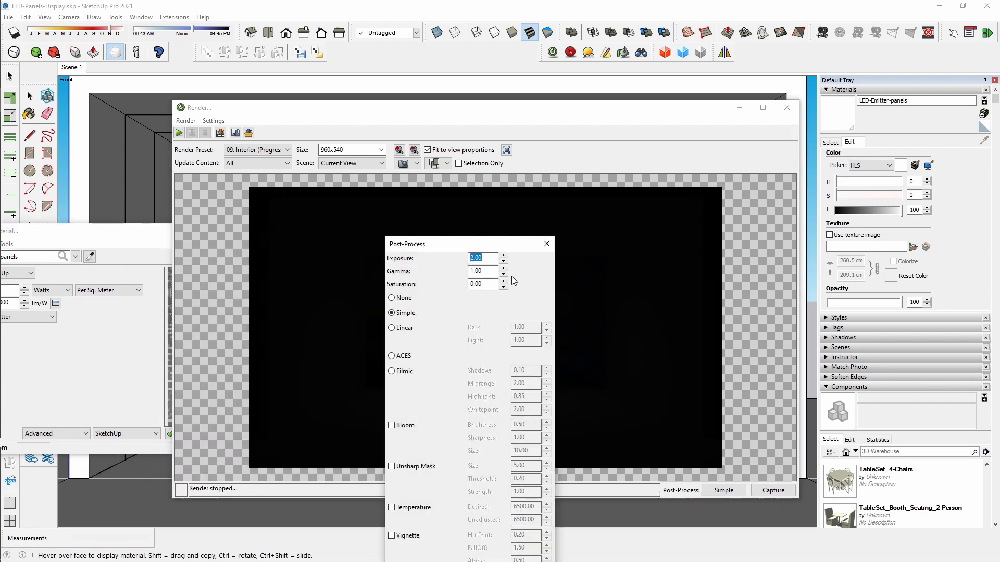
left_click_drag(459, 244, 765, 121)
type("50")
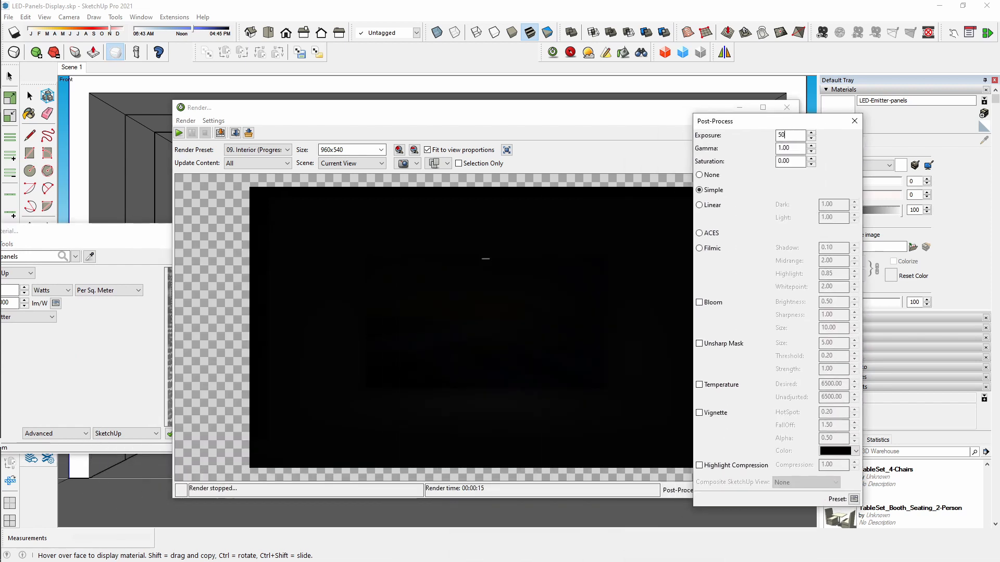
key("Return")
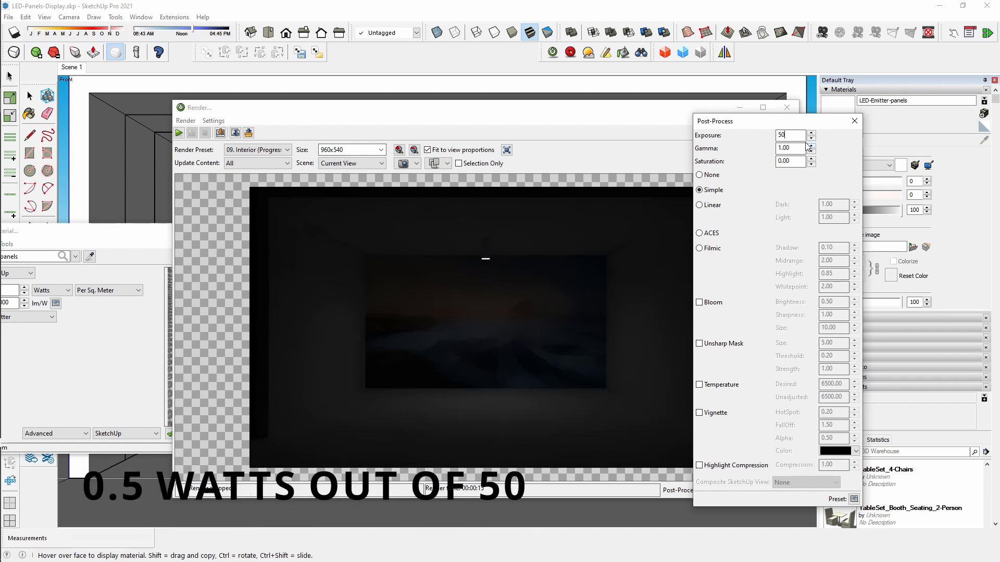
- Raise the post-process exposure to 100 to compare the brightness, restore it to 2 and close the post-process settings
left_click_drag(795, 136, 691, 127)
type("100")
key("Return")
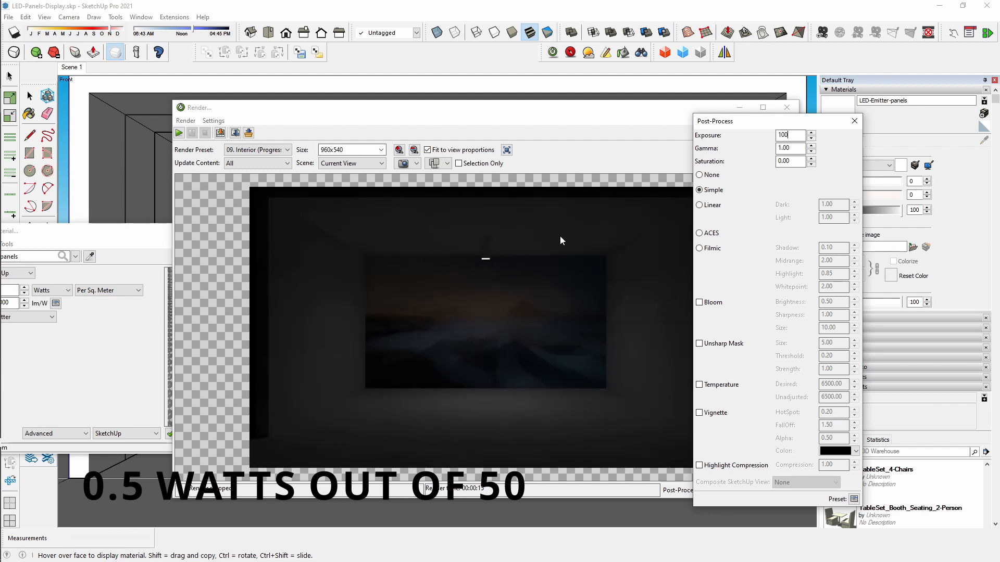
left_click_drag(793, 136, 741, 141)
type("2")
key("Return")
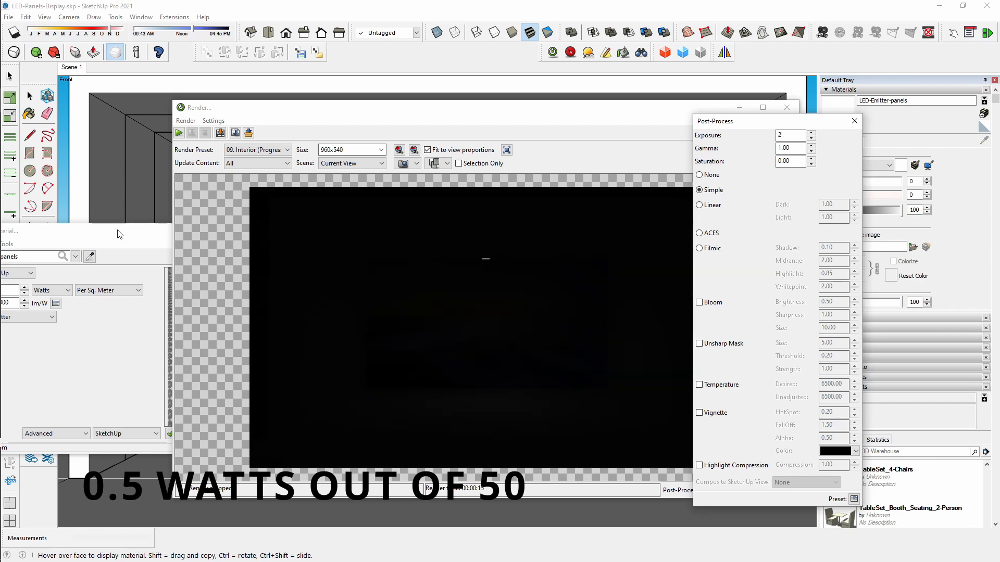
left_click(854, 121)
- Set the LED-Emitter-panels power to 1000 watts, and close the material editor and the render window without saving the image
left_click_drag(70, 235, 347, 219)
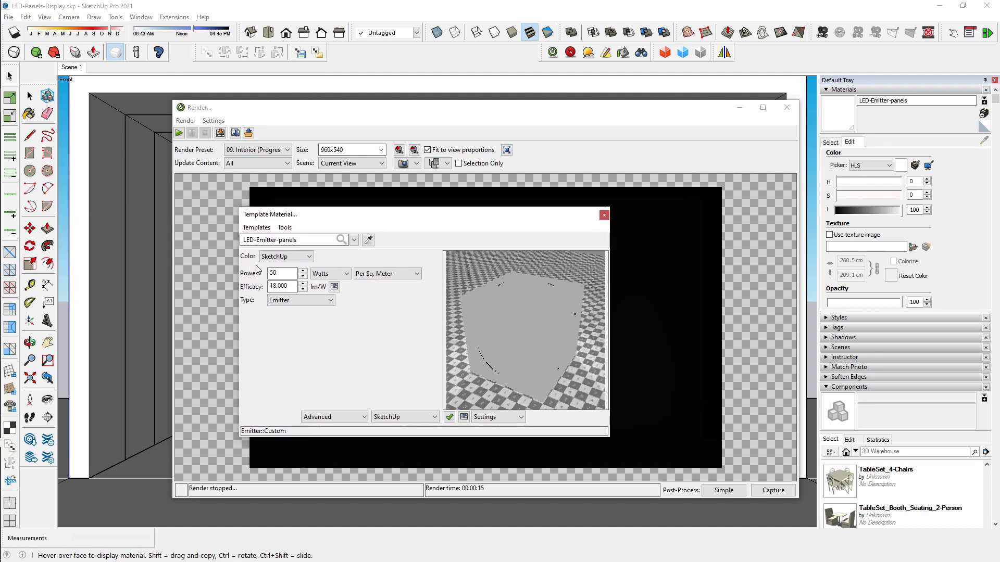
left_click_drag(284, 273, 259, 270)
type("1000")
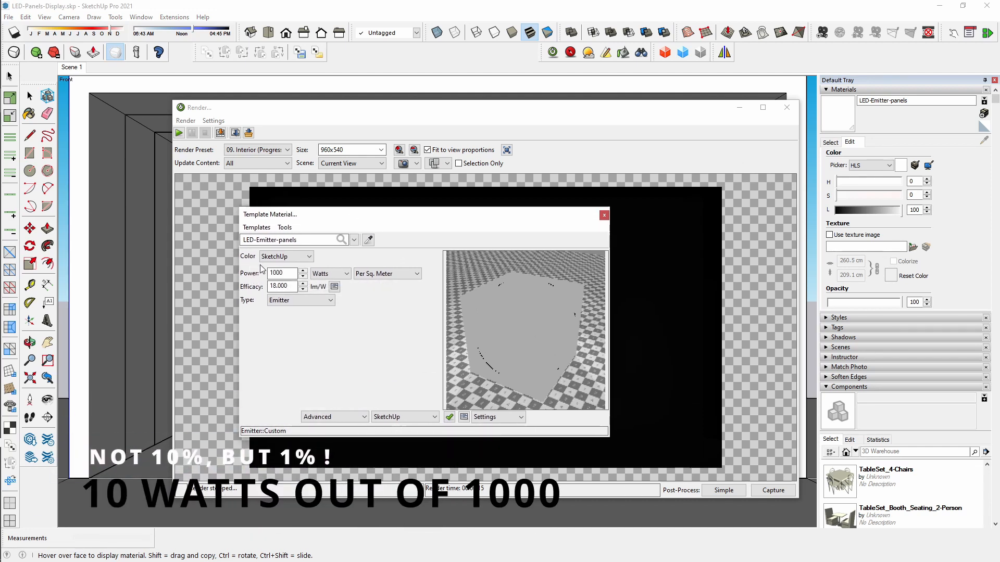
left_click(605, 215)
left_click(787, 108)
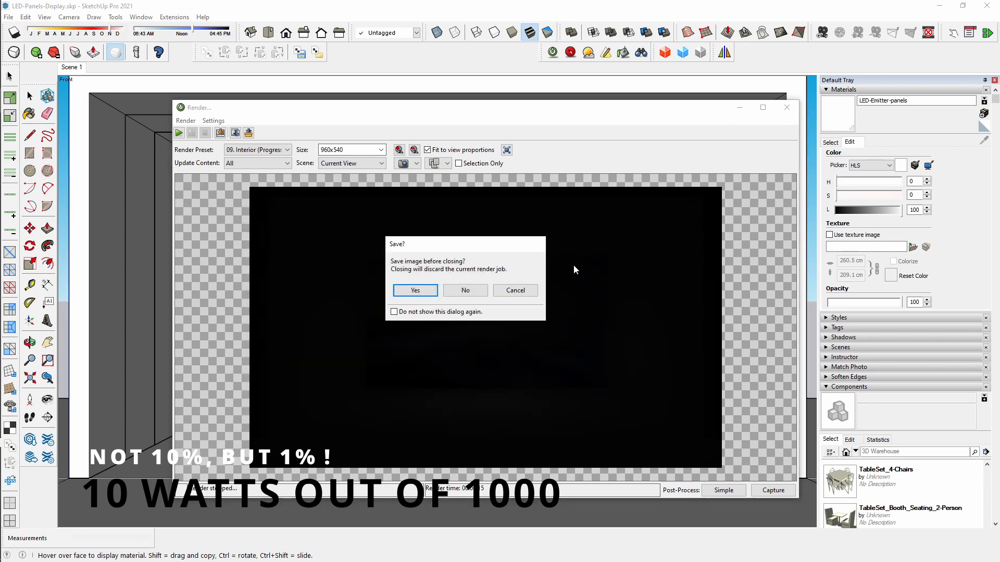
left_click(464, 290)
- In wireframe top view, move the ceiling light about 147 cm diagonally toward the back right corner of the booth
middle_click_drag(417, 235, 468, 121)
key("space")
left_click(477, 35)
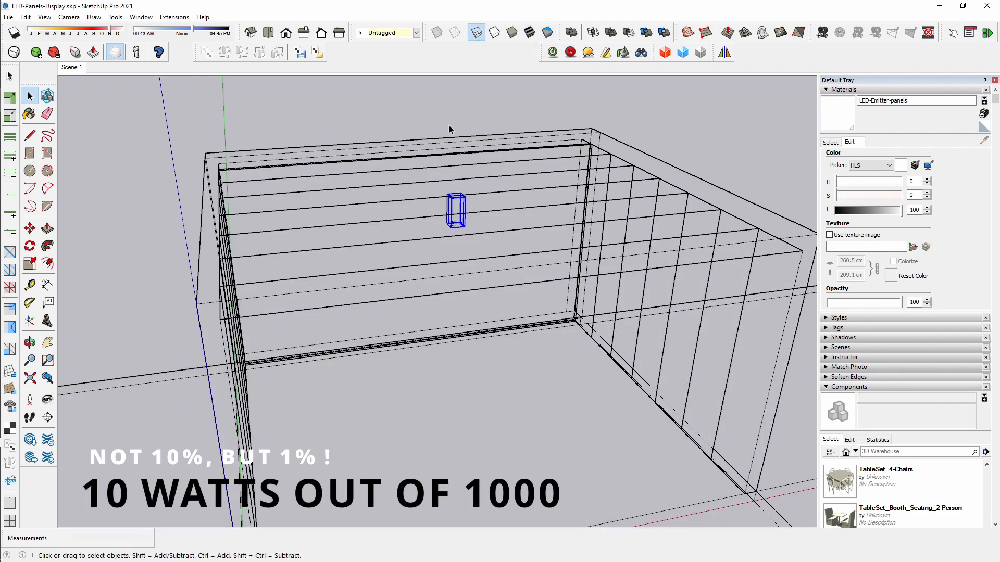
key("v")
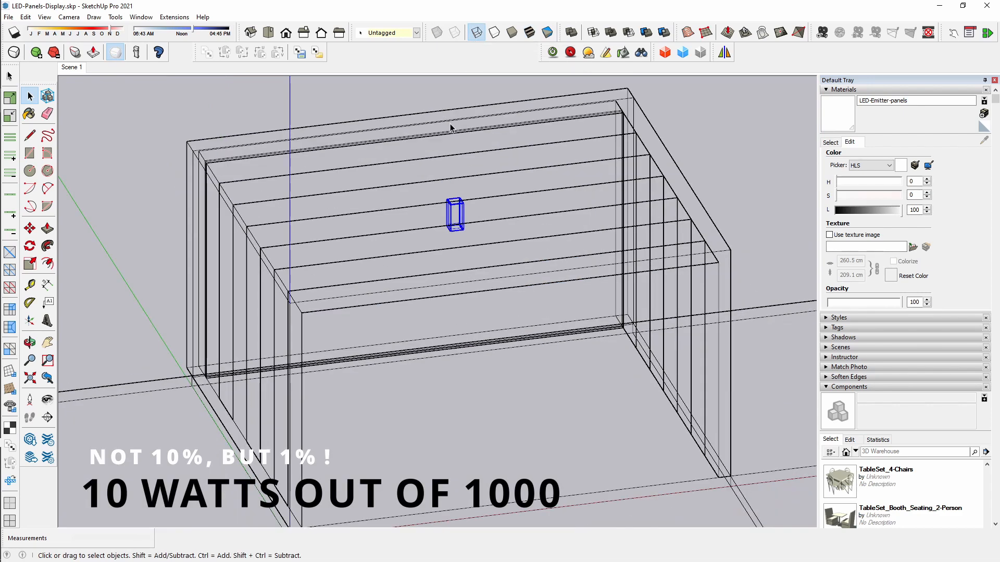
key("F2")
scroll(323, 342, "down", 1)
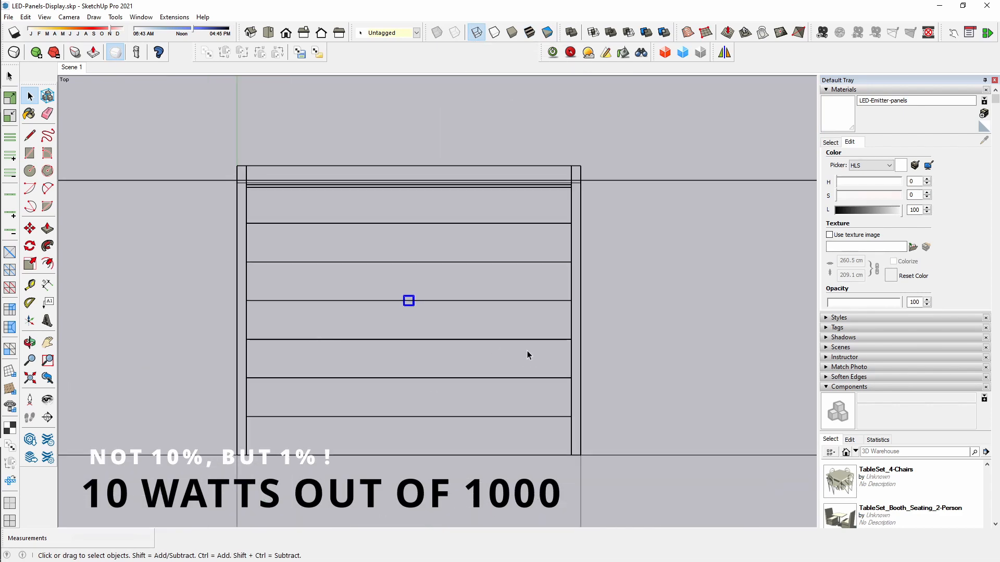
key("m")
left_click(615, 330)
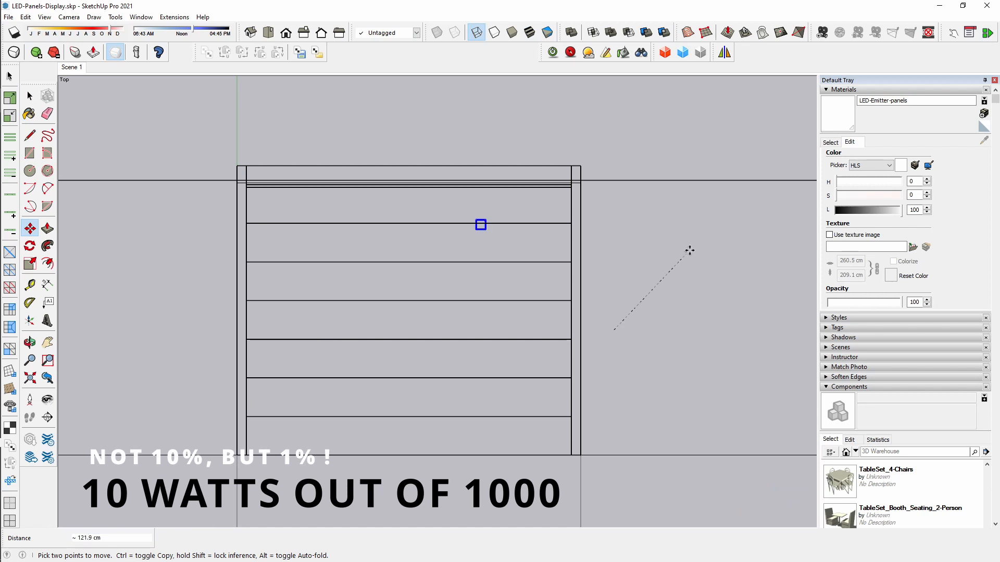
left_click(726, 273)
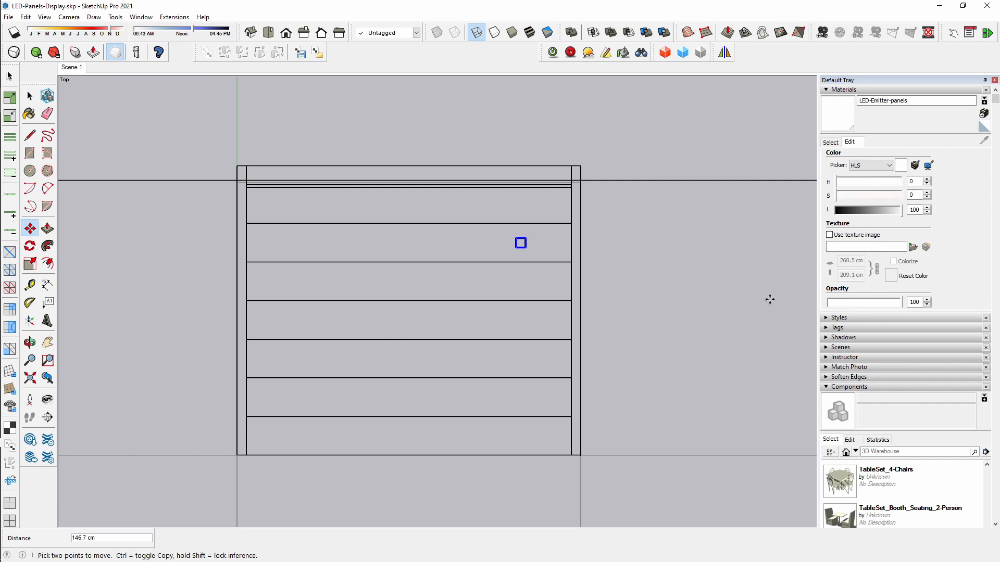
- Copy the ceiling light about 265 cm to the left along the red axis and divide the spacing with /2 for a middle copy
key("ctrl")
left_click(529, 484)
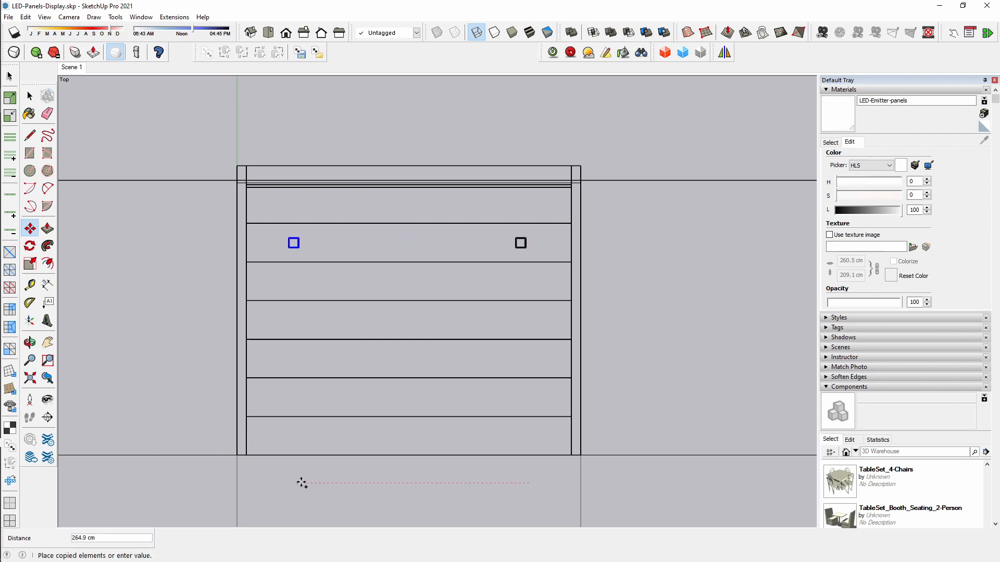
left_click(303, 482)
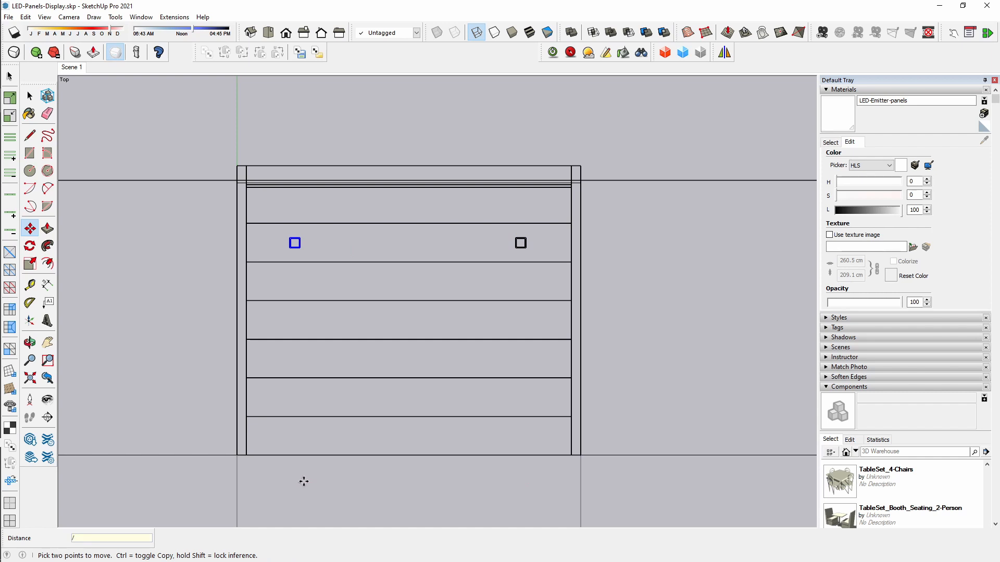
key("Return")
key("space")
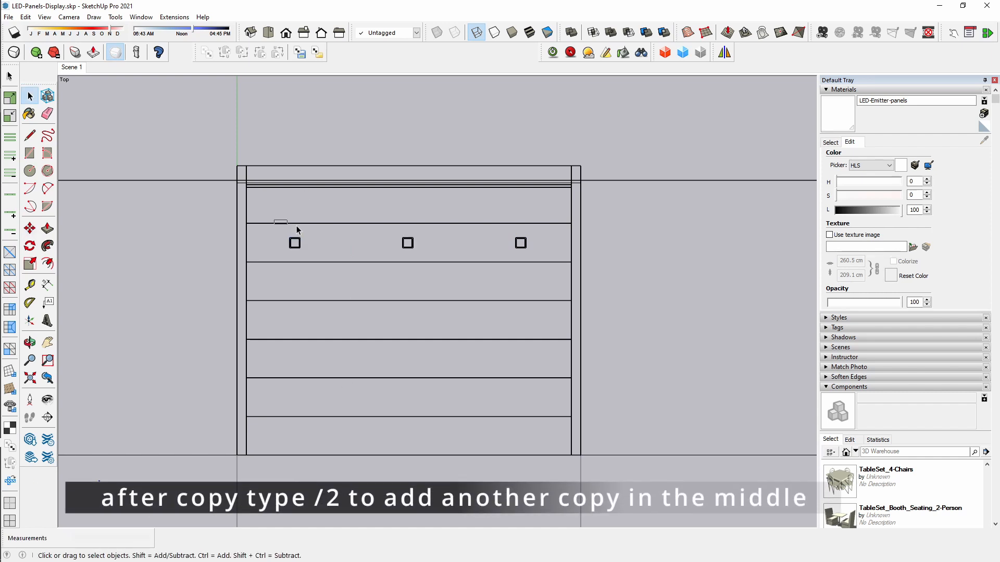
- Copy the row of three ceiling lights straight toward the booth's front and repeat the copy with *2 to form three rows
left_click_drag(295, 226, 530, 266)
key("m")
key("ctrl")
left_click(623, 244)
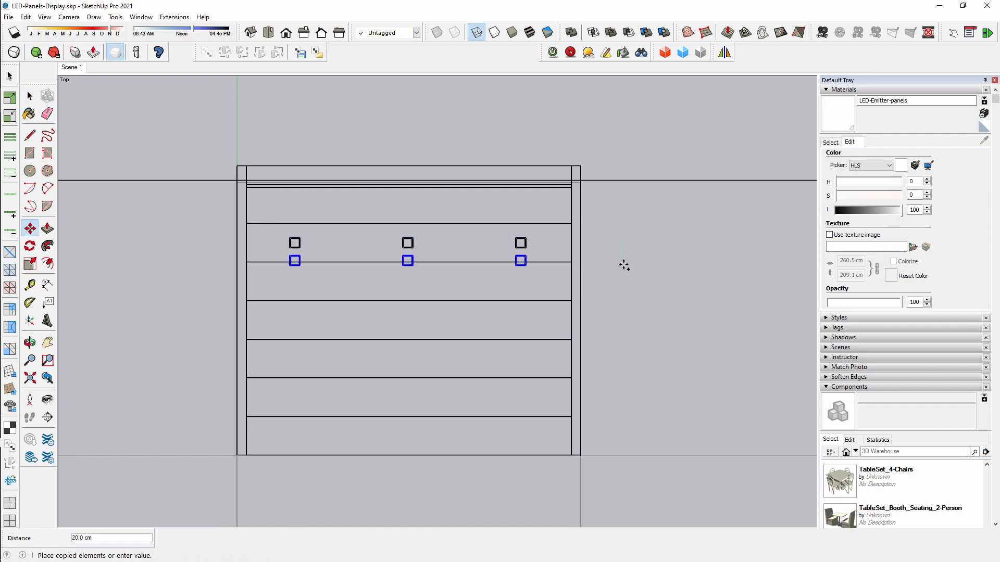
left_click(623, 320)
type("*2")
key("Return")
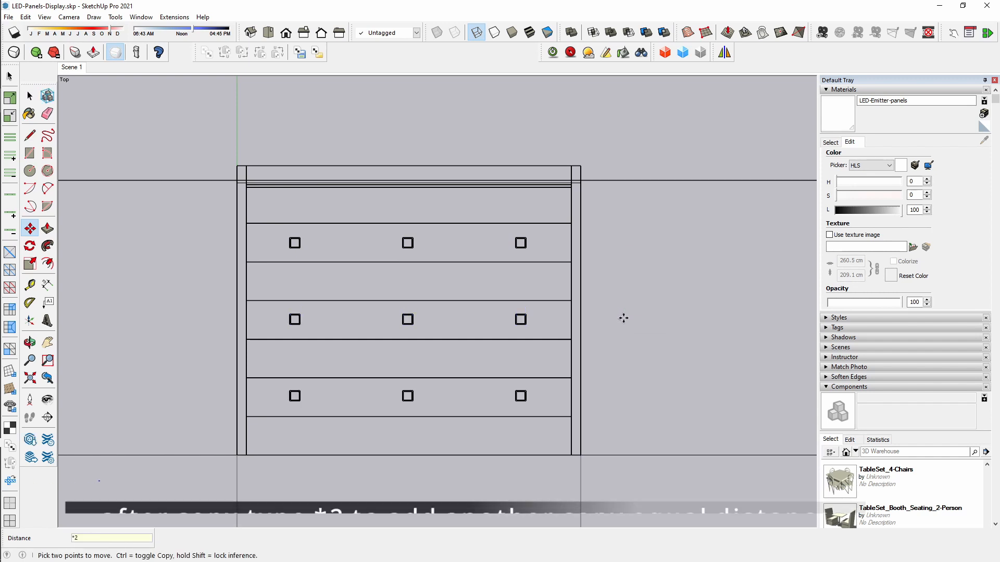
key("space")
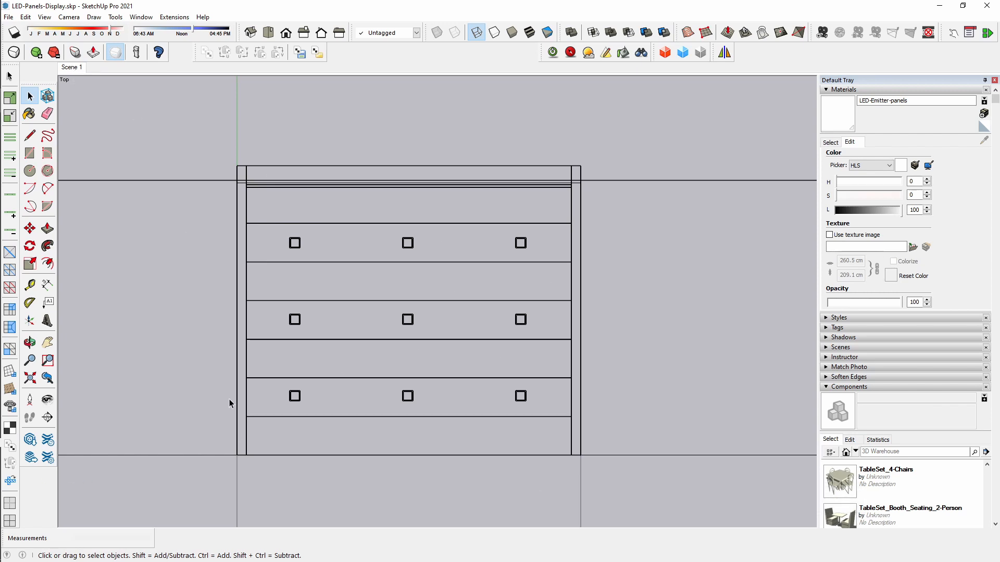
- Restore the Scene 1 front view and start a Twilight test render of the booth with the nine ceiling lights
left_click(76, 69)
left_click(553, 53)
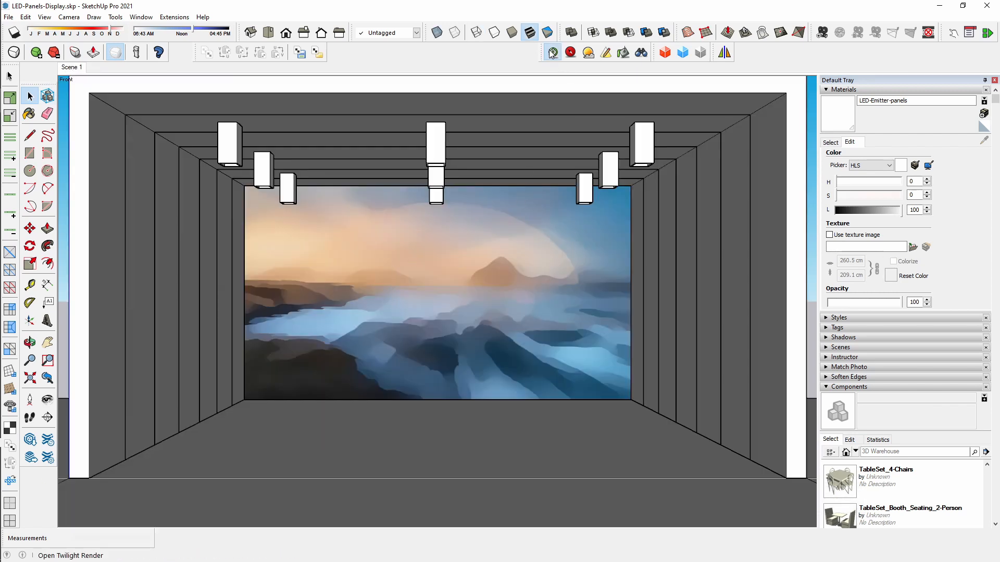
left_click(179, 134)
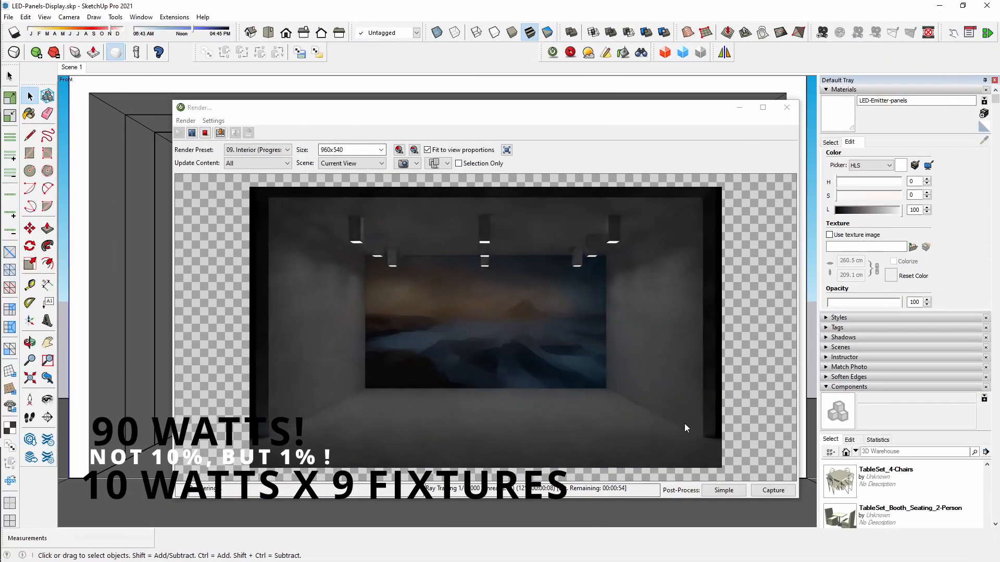
- Review the post-process exposure settings with the dialog placed clear of the rendered image, and close them without changes
left_click(739, 490)
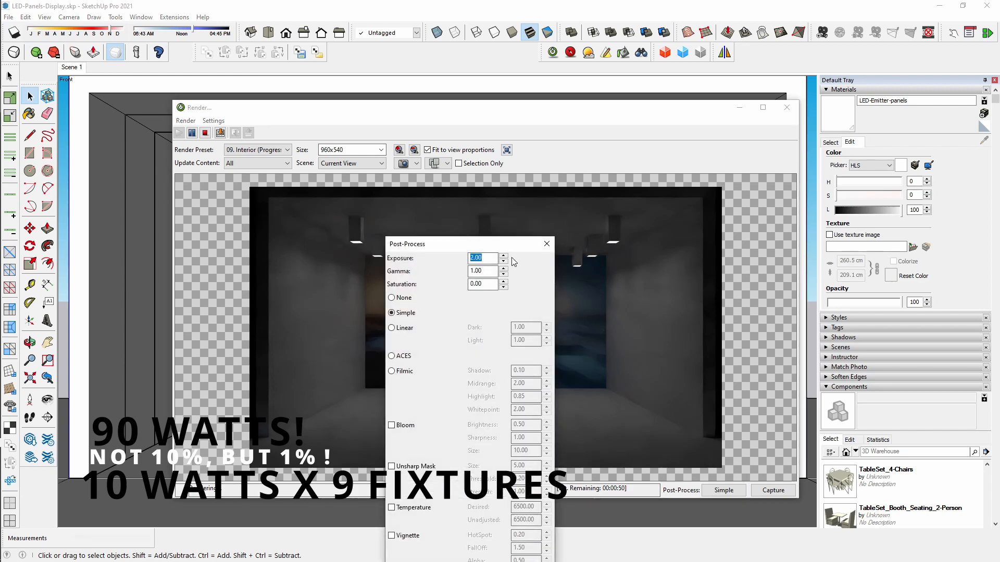
left_click_drag(515, 248, 938, 124)
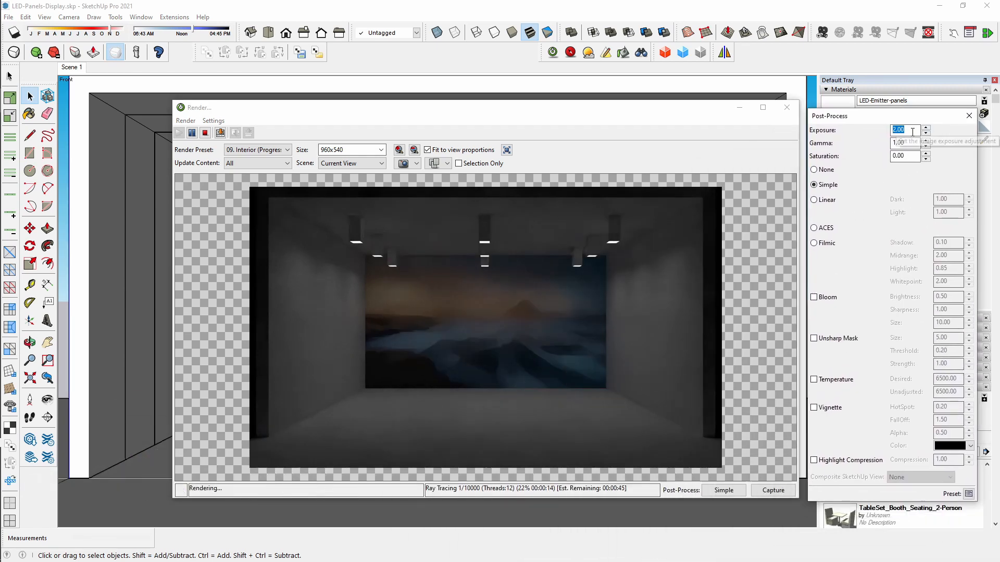
left_click(969, 115)
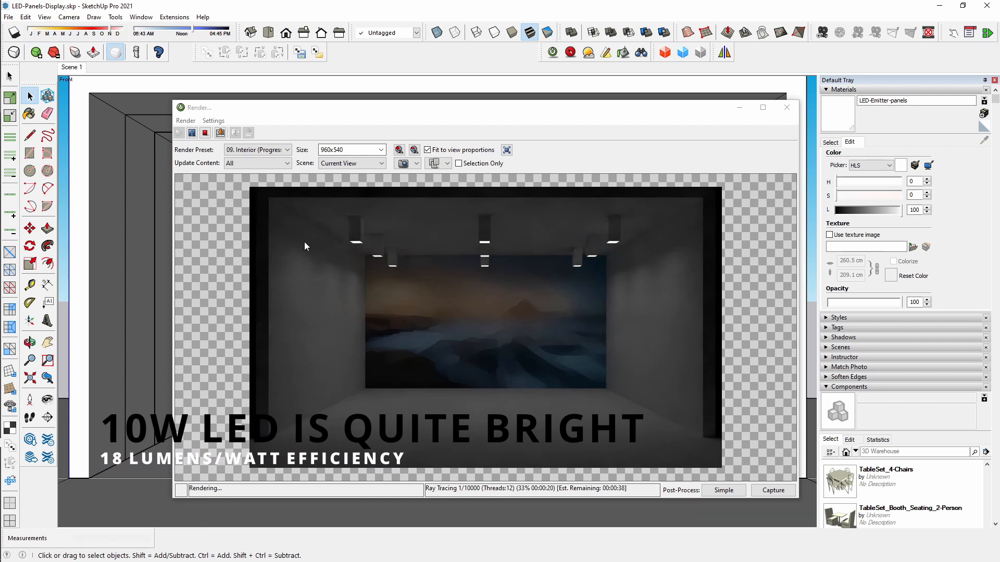
- Stop the running render and close the render window without saving the image
left_click(205, 134)
left_click(787, 108)
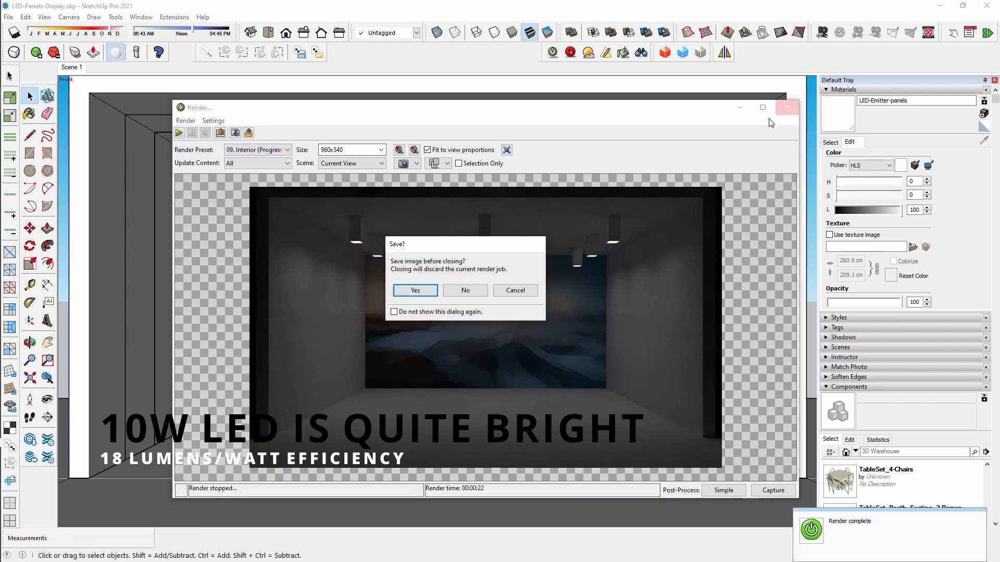
left_click(463, 291)
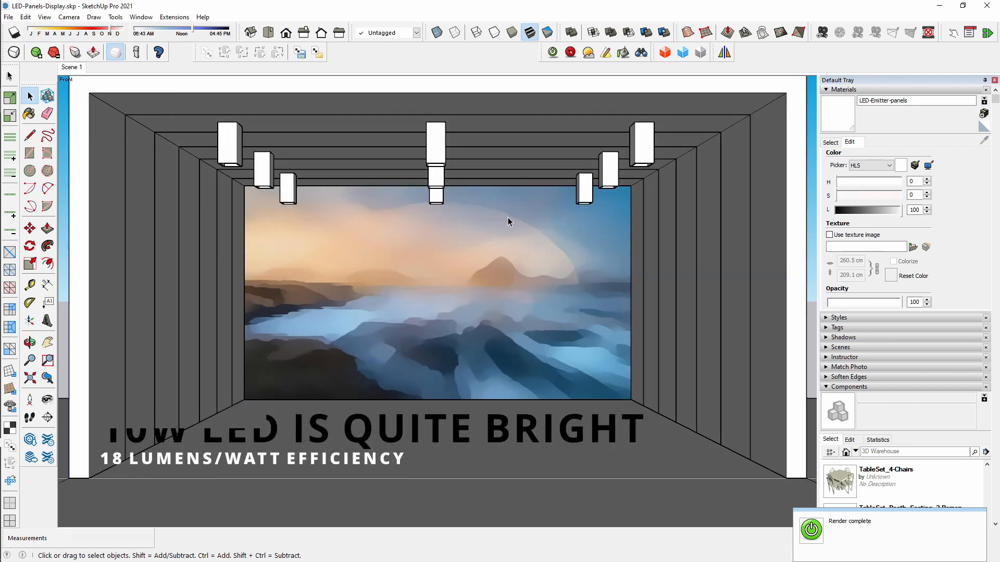
- Open the Twilight template material editor with a close view of the ceiling lights' undersides, keeping the emitter faces uncovered
middle_click_drag(508, 222, 631, 183)
scroll(703, 162, "up", 5)
middle_click_drag(551, 232, 481, 244, "shift")
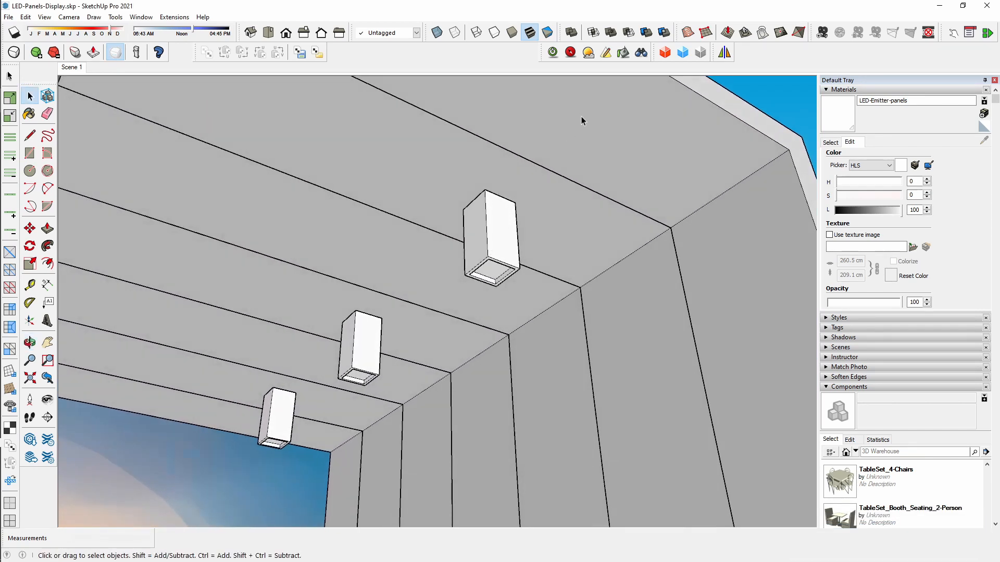
left_click(624, 53)
left_click_drag(491, 215, 314, 119)
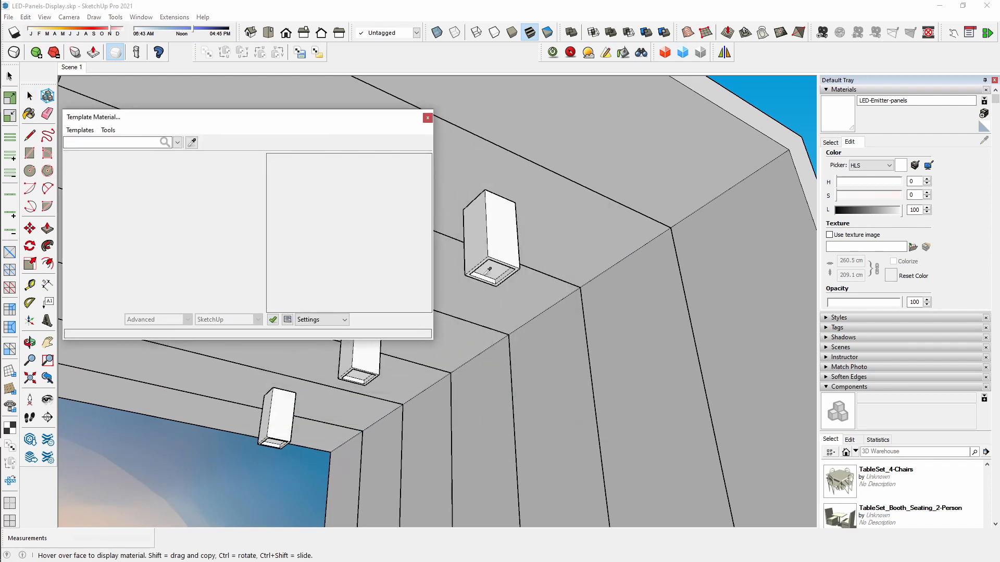
- Pick the LED-Emitter-panels material from a ceiling light's underside and convert it to a deep material
left_click(497, 266)
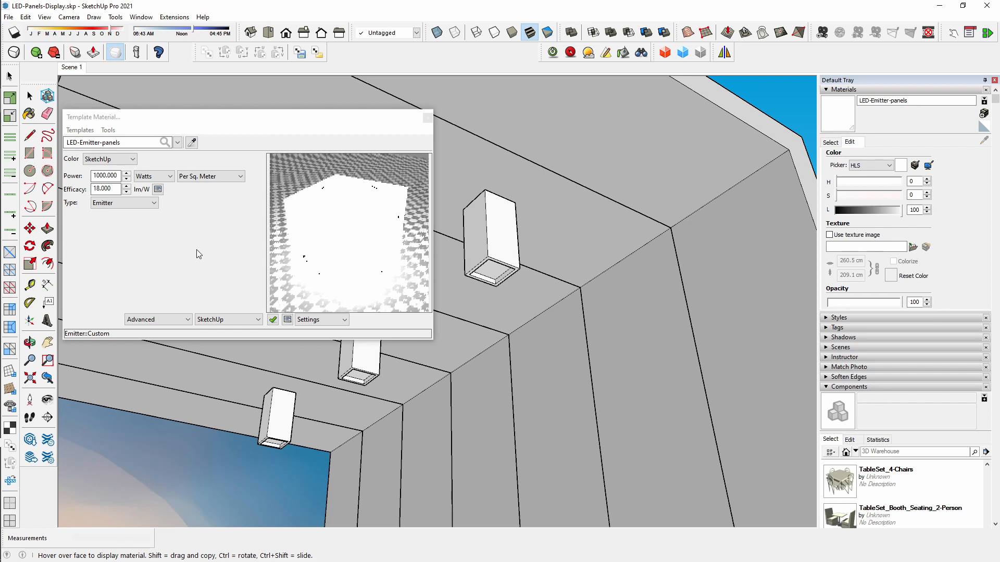
left_click(196, 250)
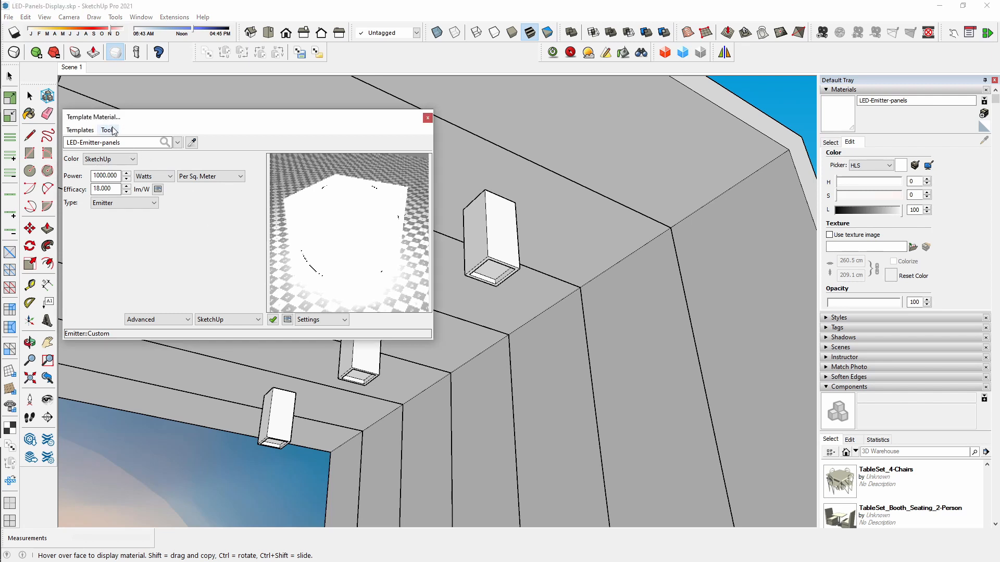
left_click(109, 130)
left_click(135, 182)
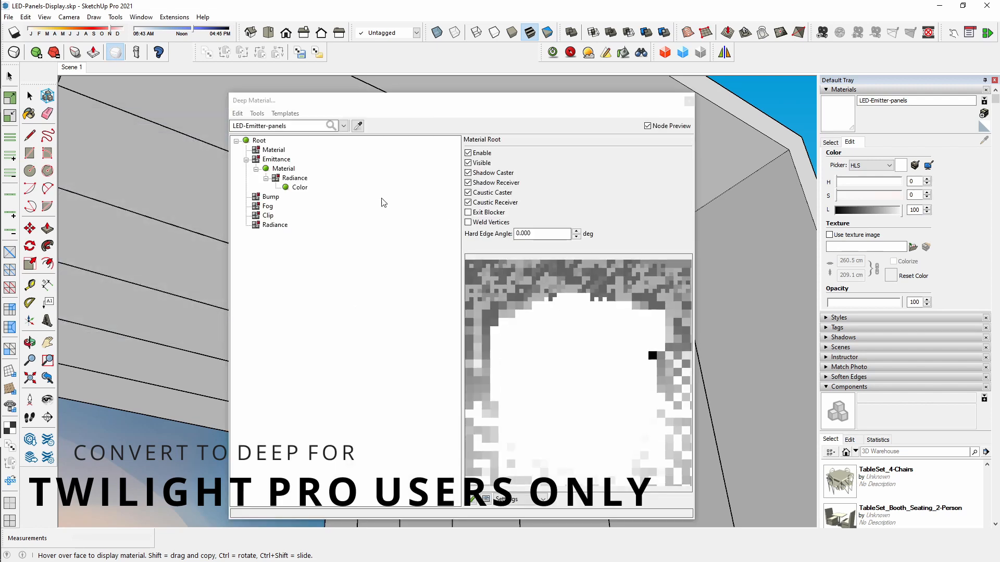
- Replace the existing Emittance channel of the LED-Emitter-panels material with an IES Light
right_click(272, 159)
left_click(272, 160)
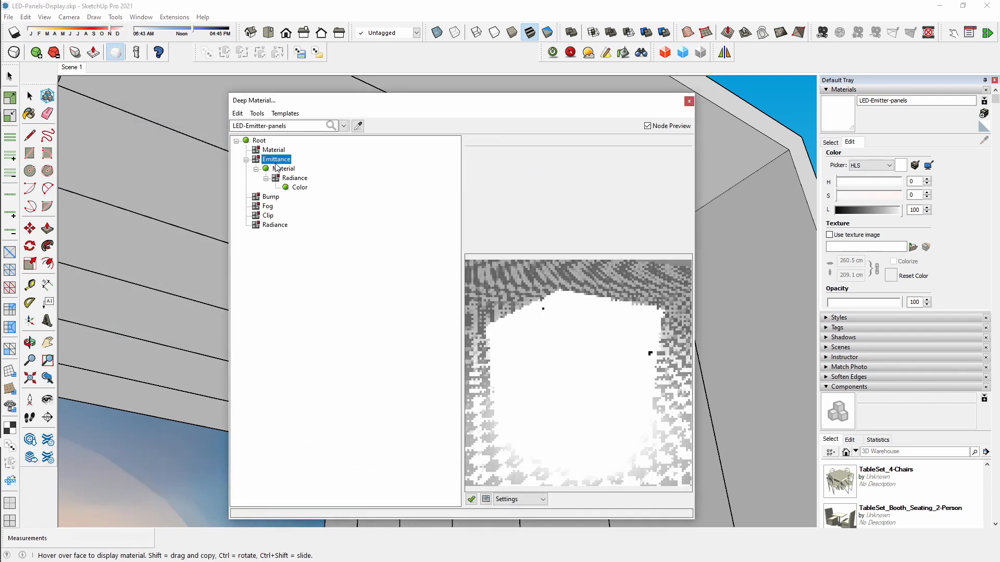
right_click(283, 163)
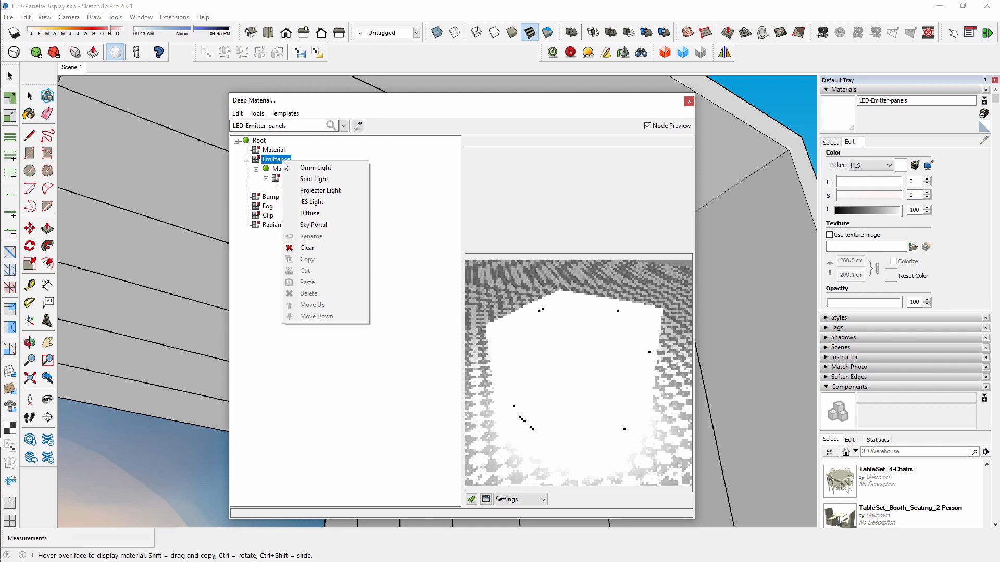
left_click(318, 207)
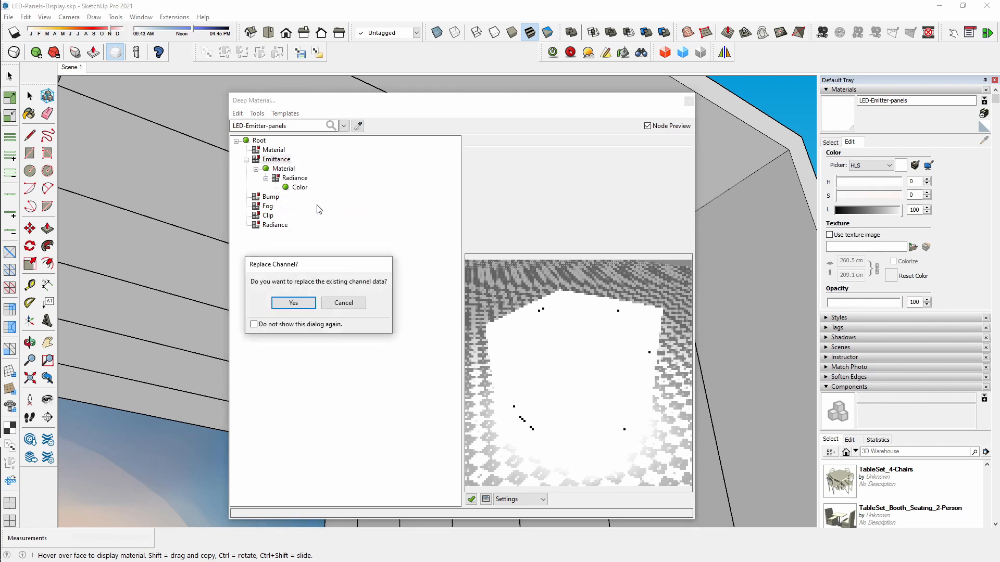
left_click(294, 303)
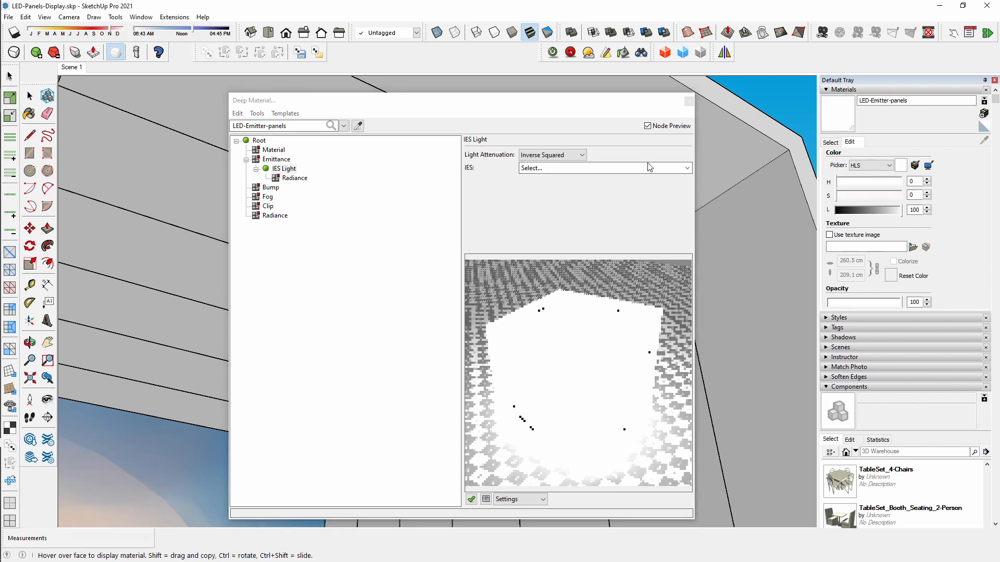
- Load 6.ies as the IES Light's data file and close the Deep Material editor
left_click(687, 168)
left_click(666, 185)
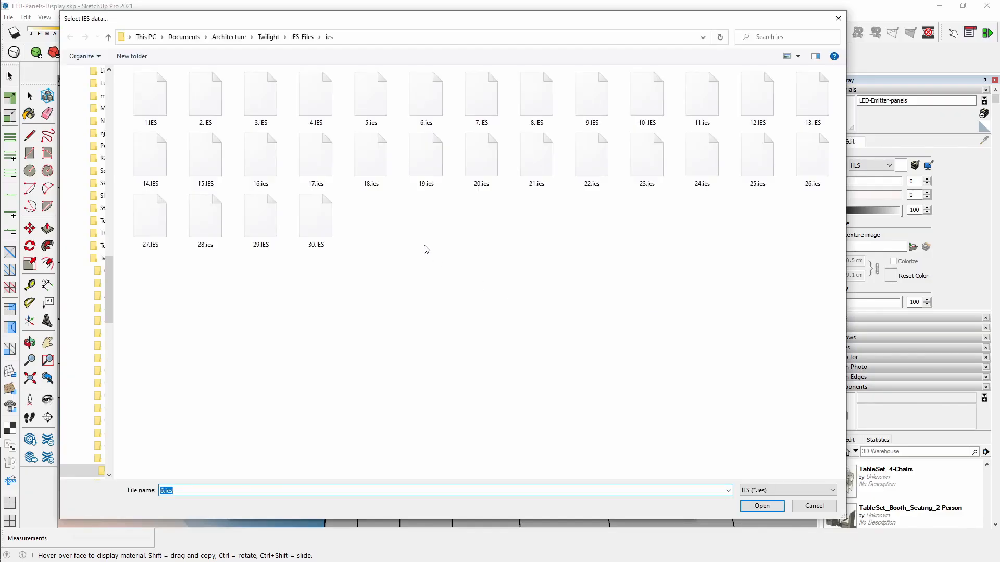
double_click(421, 97)
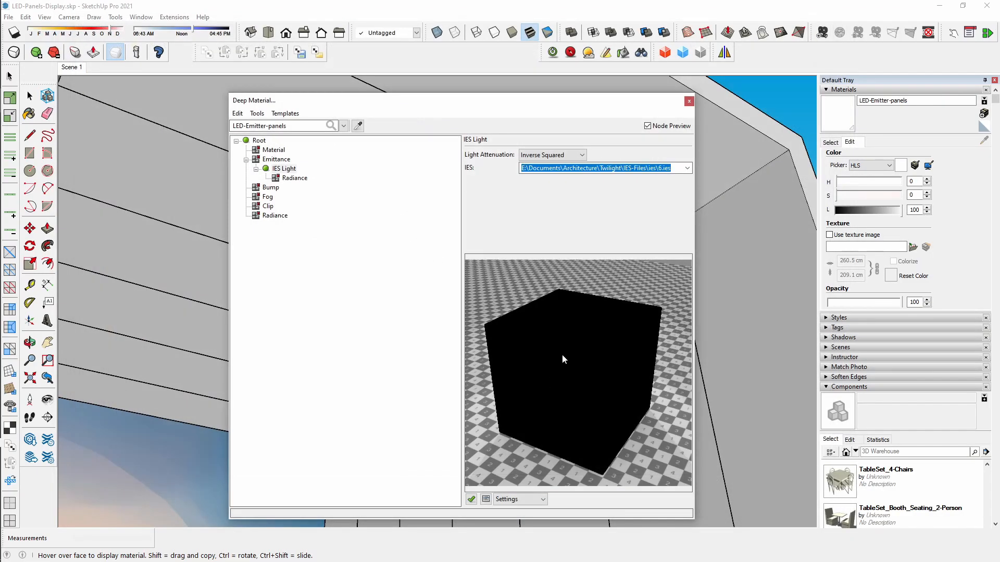
left_click(690, 101)
left_click(30, 96)
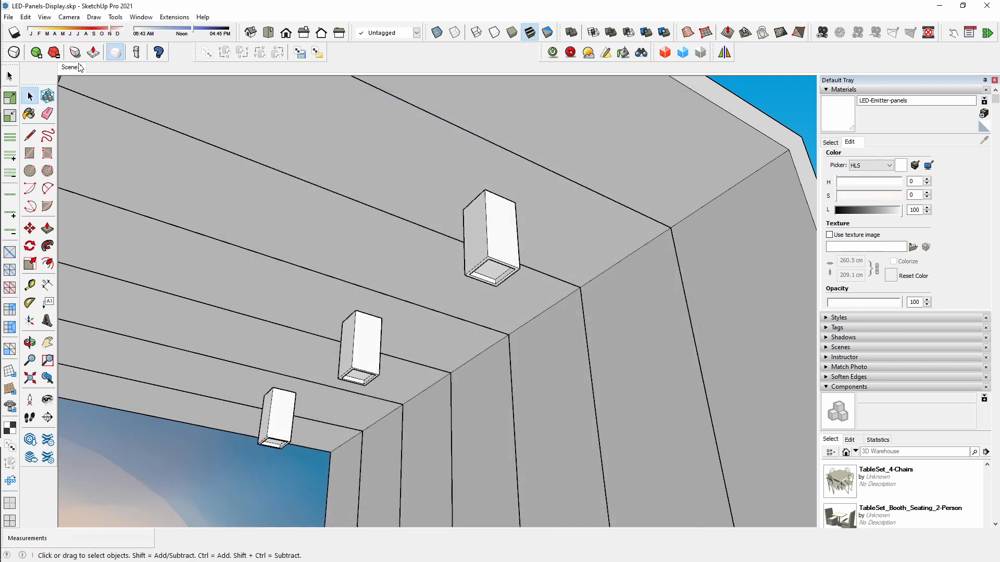
- Test-render the Scene 1 view and close the render without saving the image
left_click(73, 67)
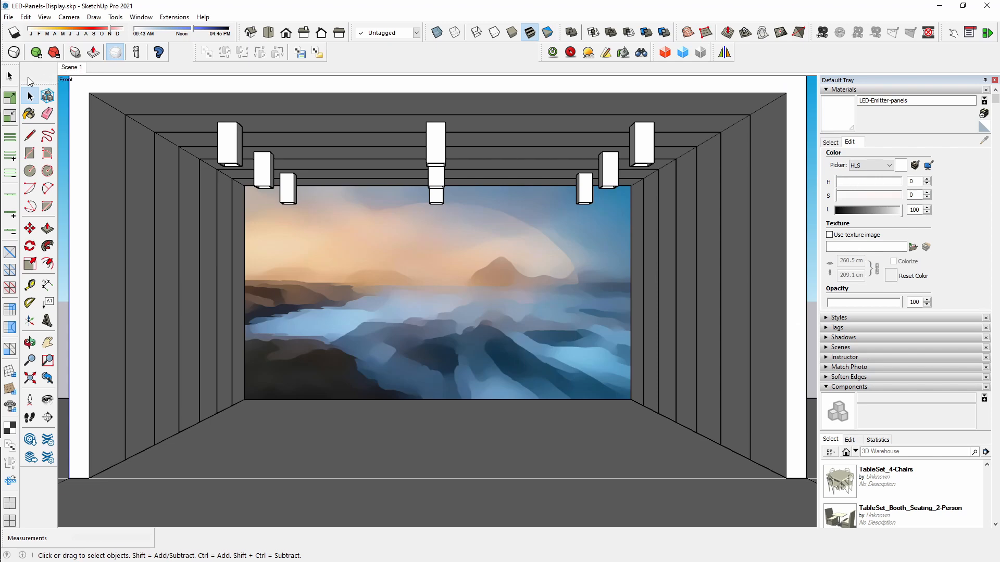
left_click(553, 52)
left_click(178, 133)
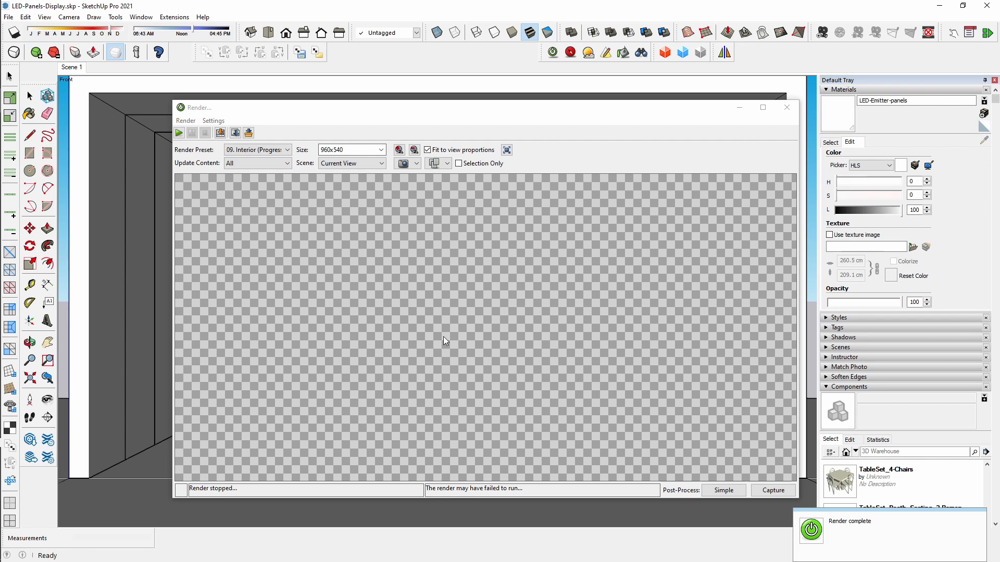
left_click(785, 113)
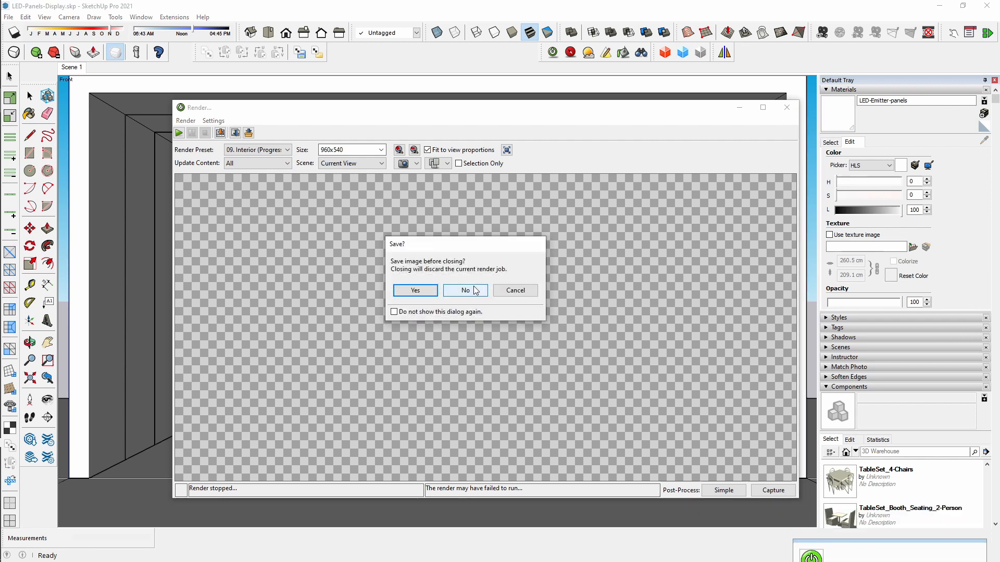
left_click(469, 290)
- Reopen the LED-Emitter-panels material in the Deep Material editor
middle_click_drag(567, 237, 663, 184)
scroll(669, 170, "up", 5)
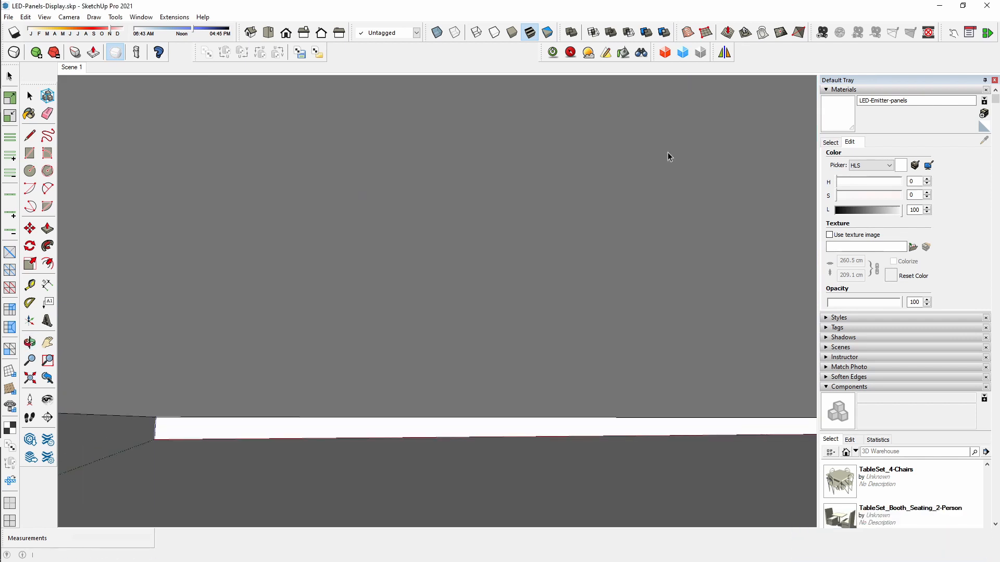
scroll(667, 149, "down", 3)
middle_click_drag(666, 148, 537, 185)
left_click(644, 55)
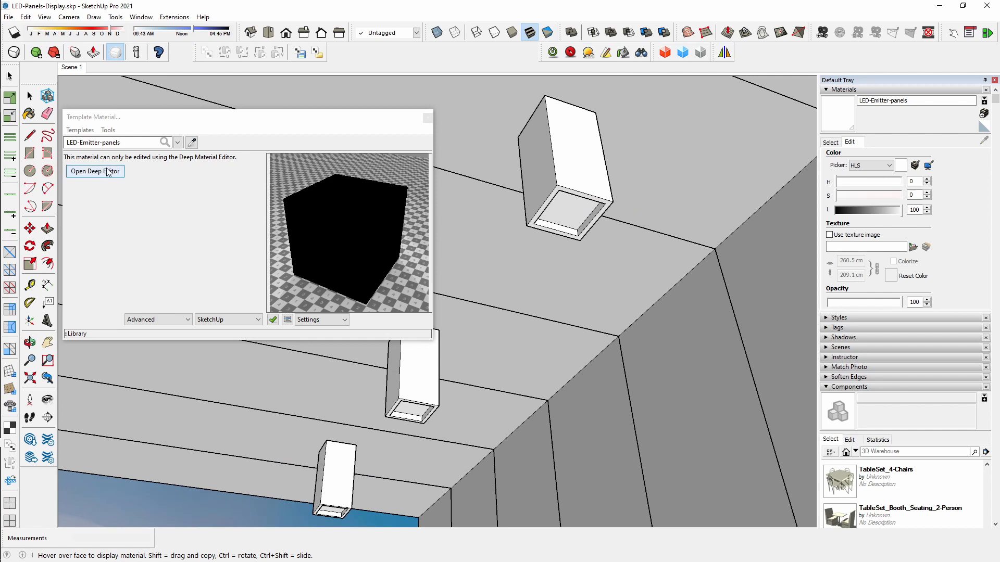
left_click(106, 168)
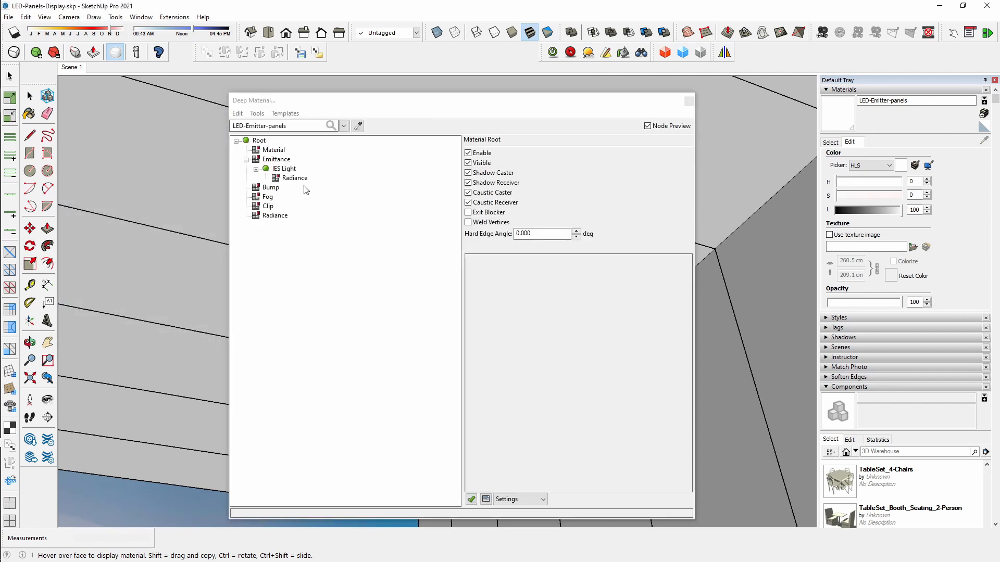
- Add a basic Color texture to the IES Light's Radiance channel
left_click(294, 179)
left_click(293, 171)
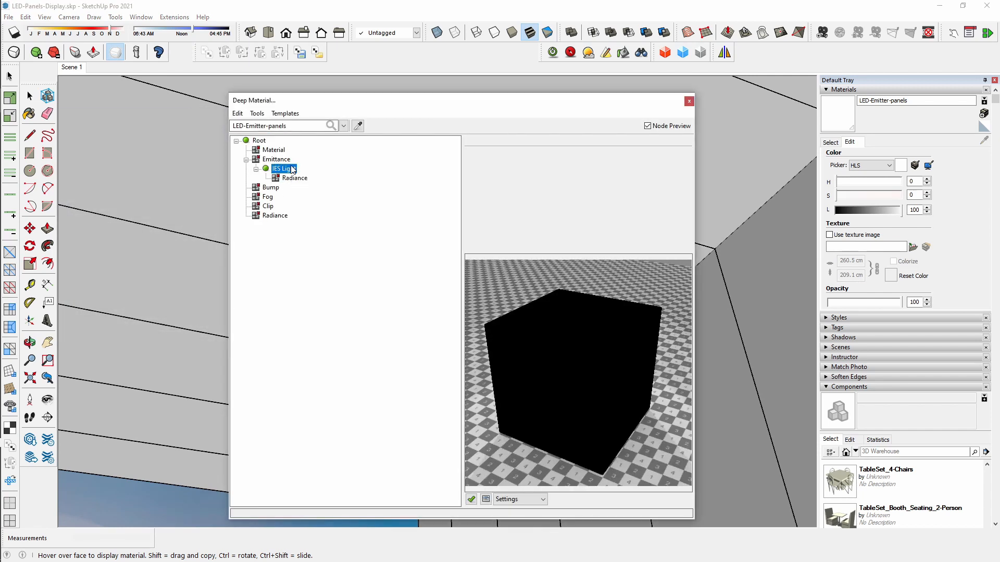
left_click(299, 179)
right_click(301, 180)
mouse_move(325, 182)
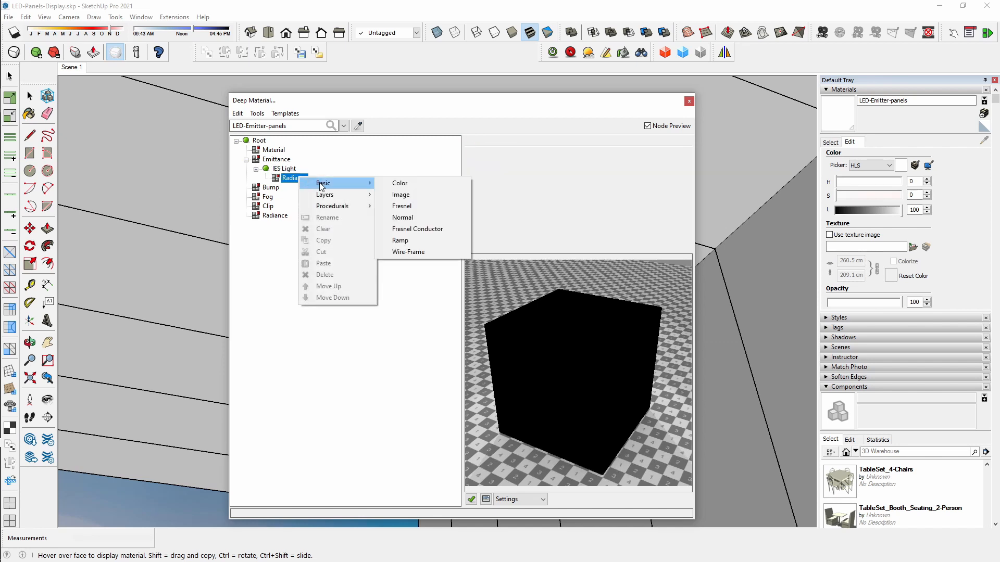
left_click(385, 185)
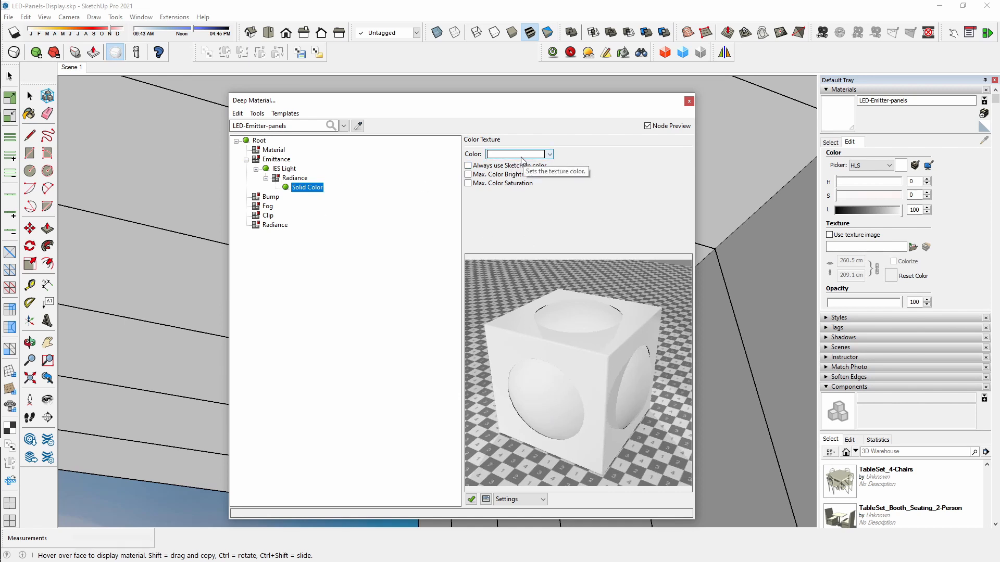
- Make the Radiance solid color always use the SketchUp color and close the Deep Material editor
left_click(286, 170)
left_click(308, 188)
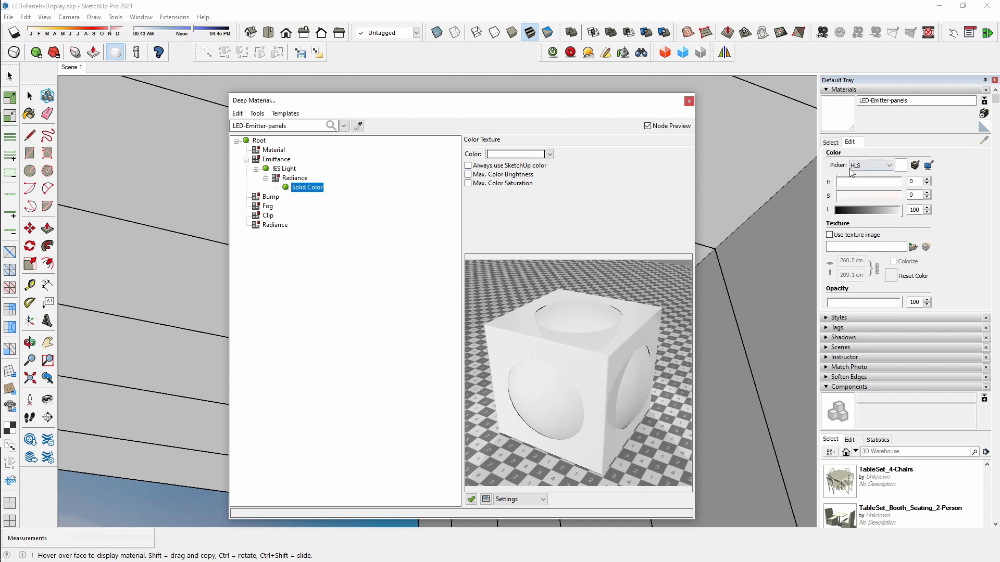
left_click(468, 166)
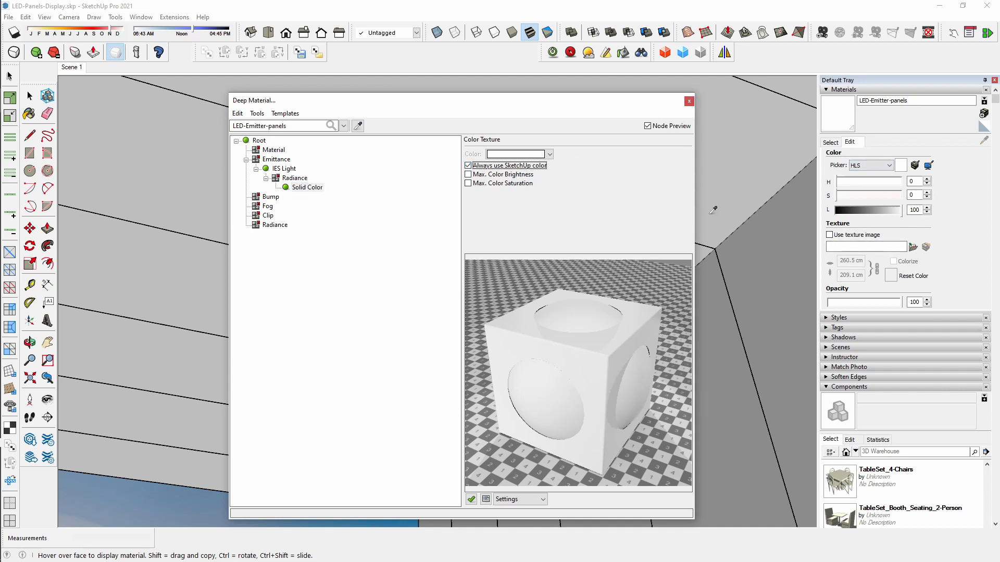
left_click(689, 101)
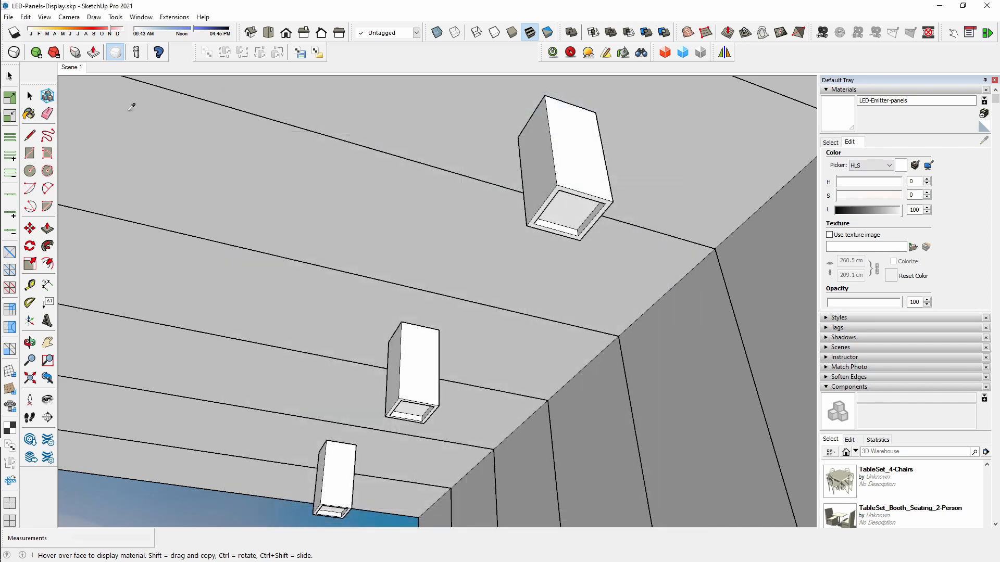
- Render the Scene 1 view to check the IES lighting, stop it and discard the image
left_click(36, 99)
left_click(66, 69)
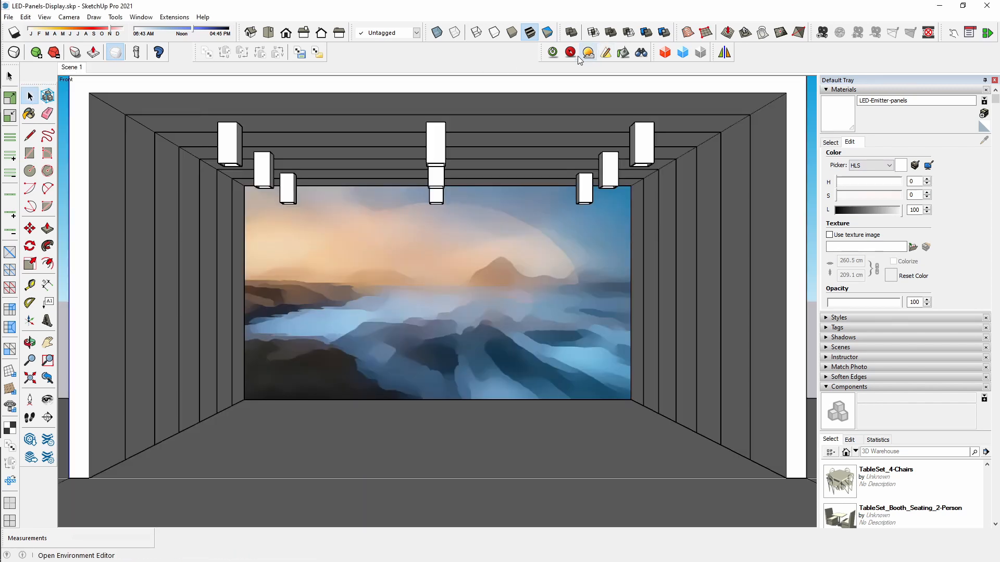
left_click(553, 52)
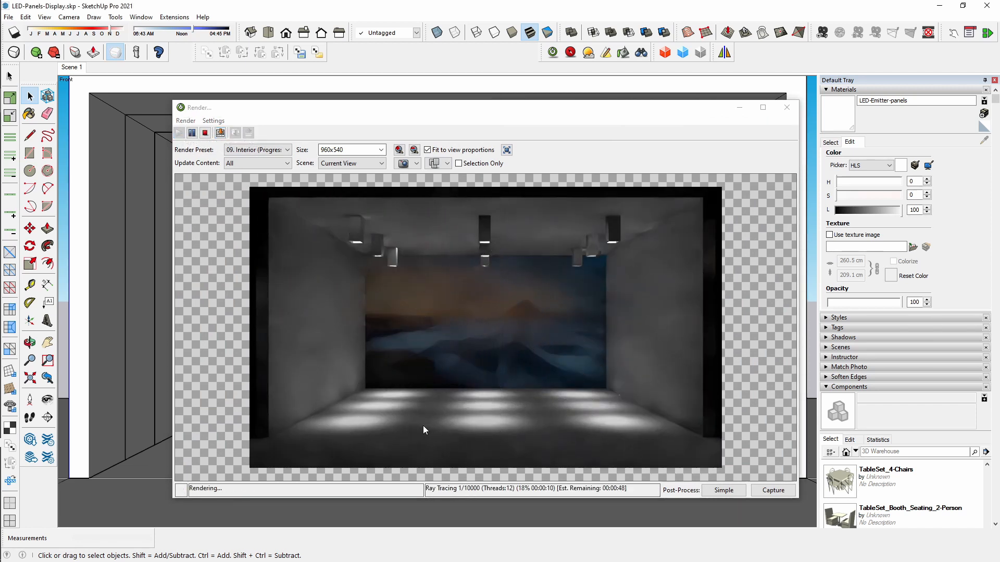
left_click_drag(516, 113, 453, 124)
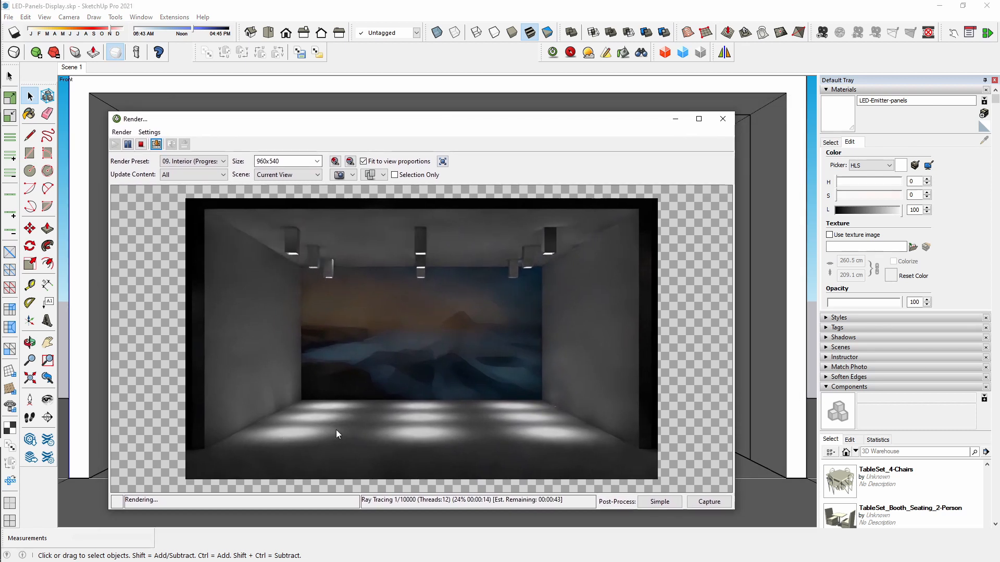
left_click(141, 145)
left_click(722, 119)
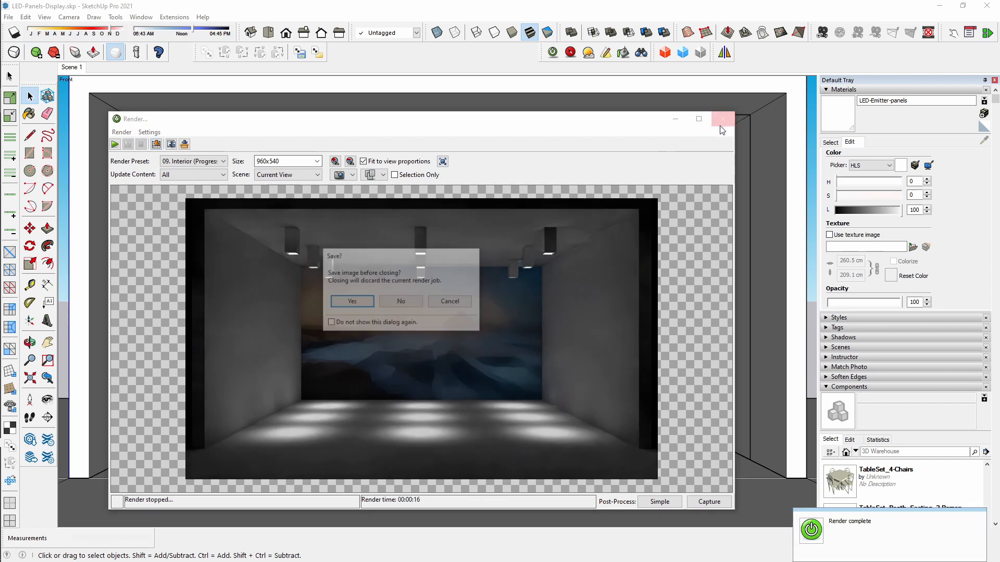
left_click(409, 303)
- Move the three light fixtures of the left row 40 cm toward the left wall
left_click(267, 177)
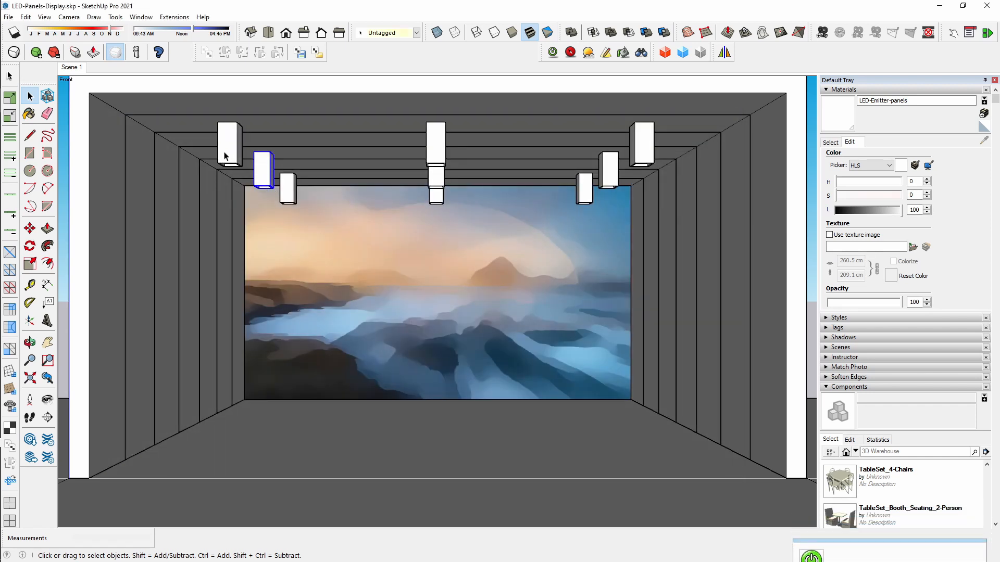
left_click(229, 145, "ctrl")
left_click(290, 203, "ctrl")
key("m")
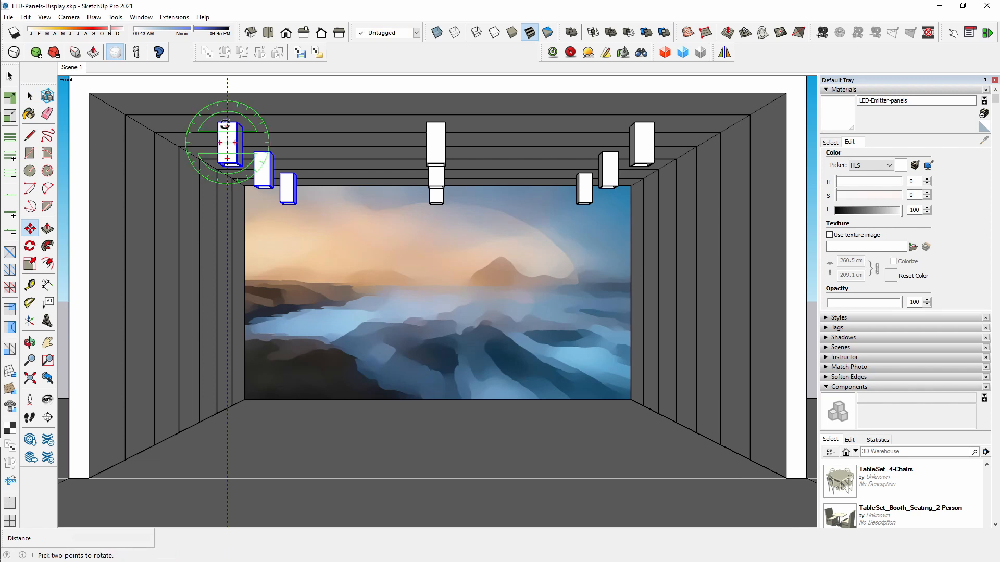
scroll(294, 147, "up", 4)
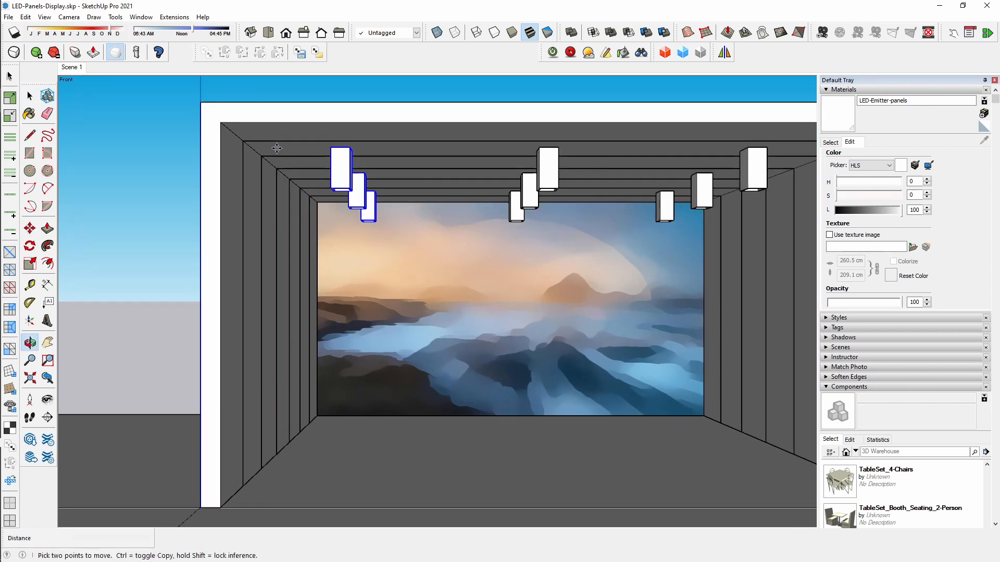
left_click(390, 146)
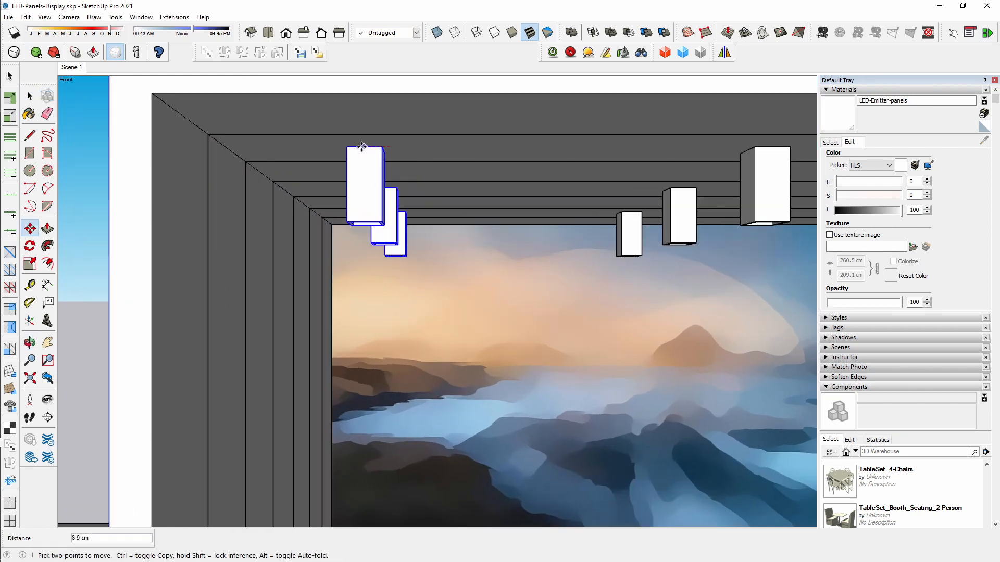
left_click(220, 145)
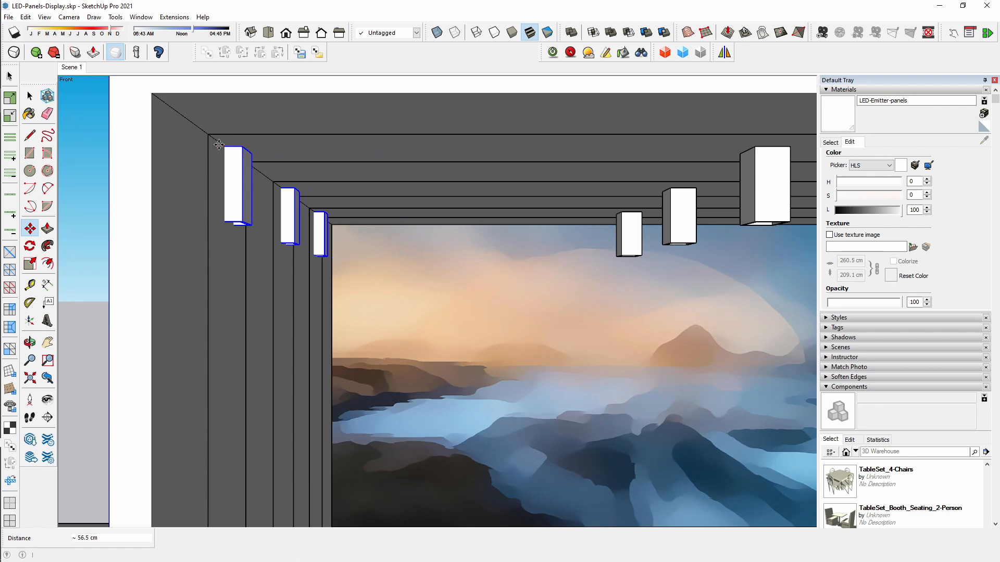
type("40")
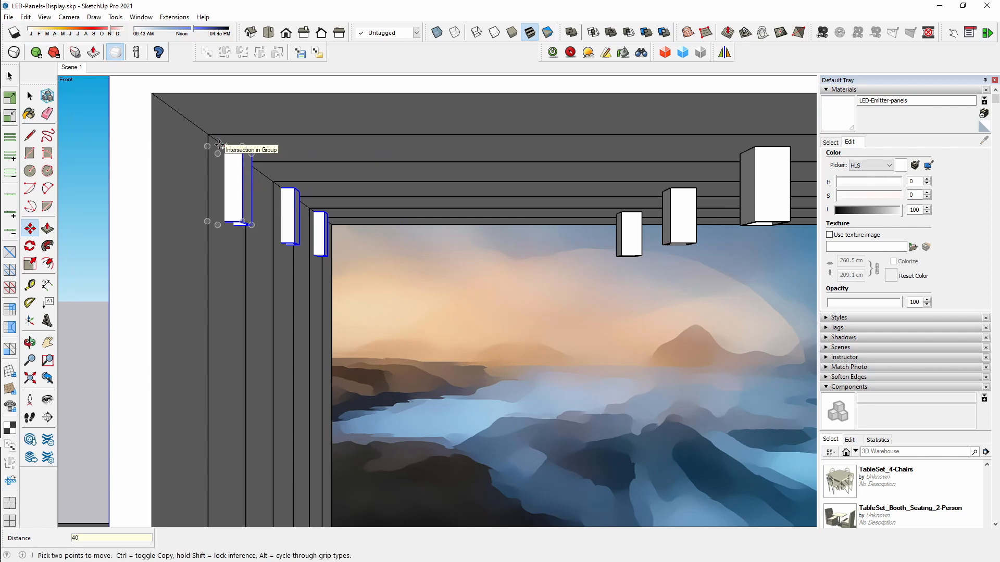
key("Return")
key("space")
- Convert all copies of the ceiling light fixture group into instances of one component
middle_click_drag(256, 183, 259, 107)
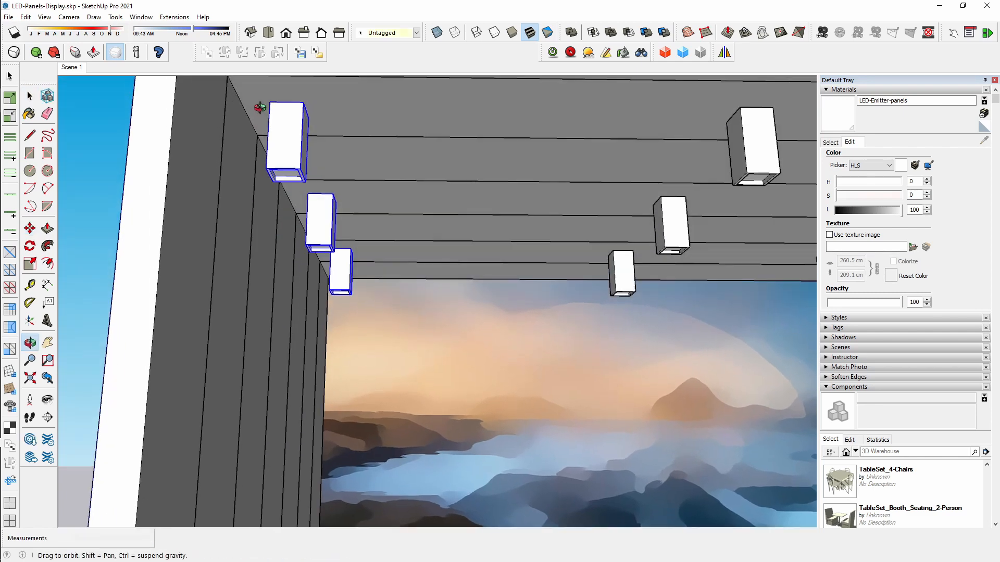
scroll(277, 159, "up", 7)
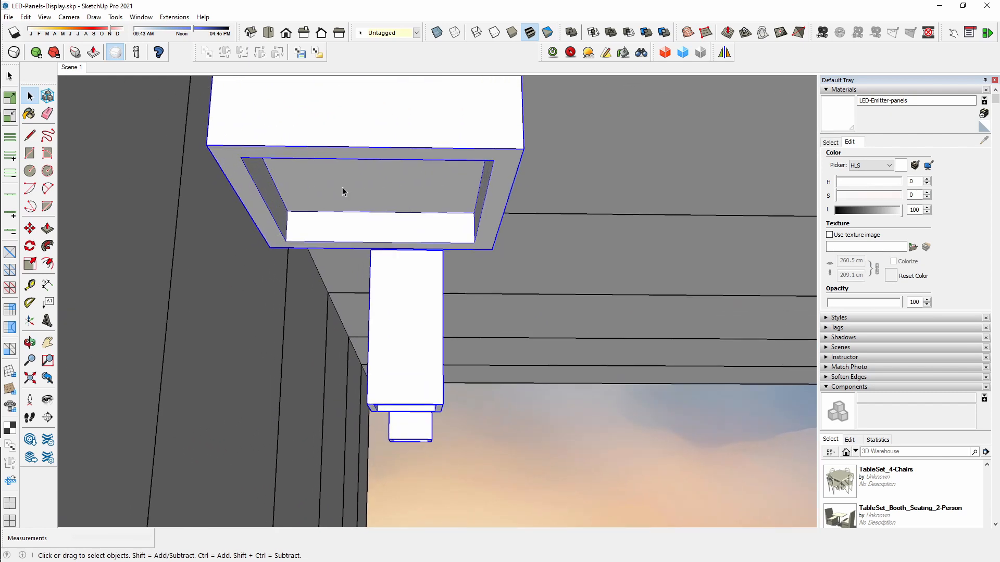
double_click(342, 186)
key("Escape")
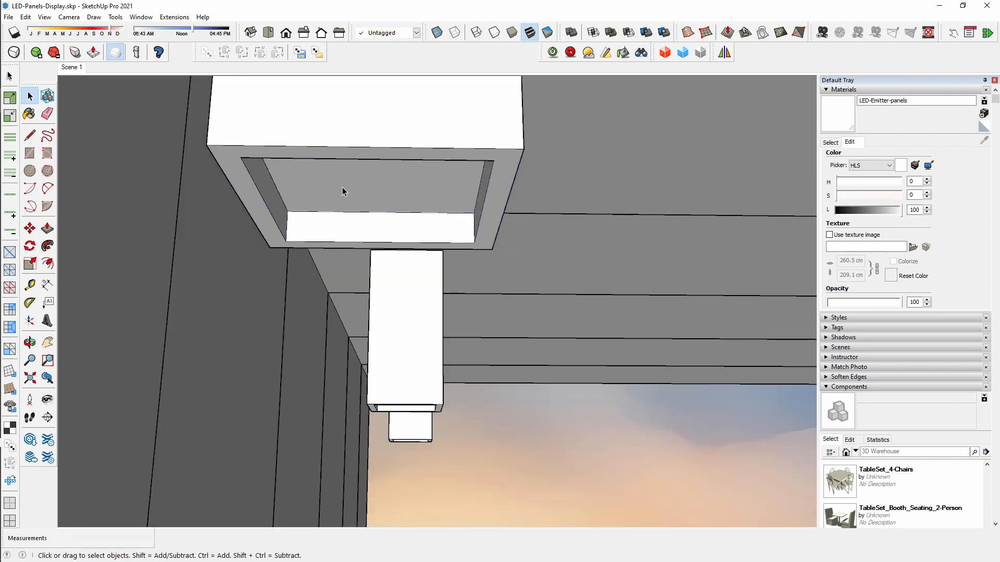
right_click(341, 187)
mouse_move(448, 411)
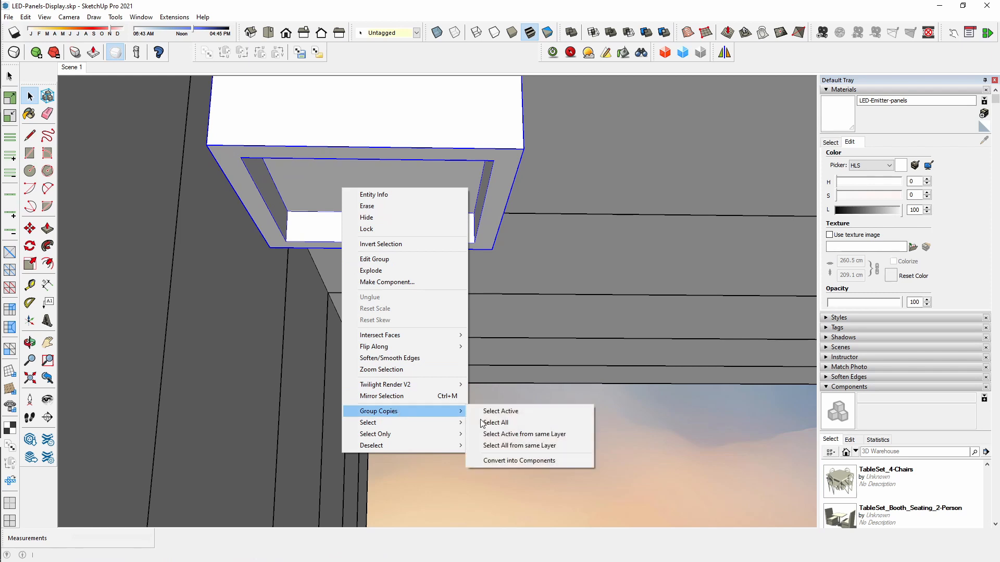
left_click(533, 422)
scroll(254, 306, "down", 5)
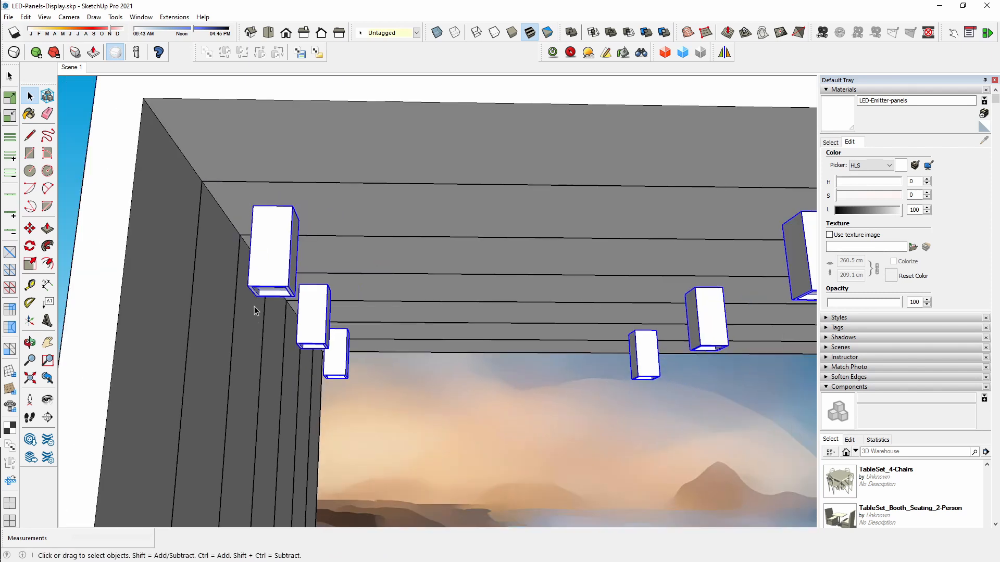
right_click(280, 276)
mouse_move(333, 476)
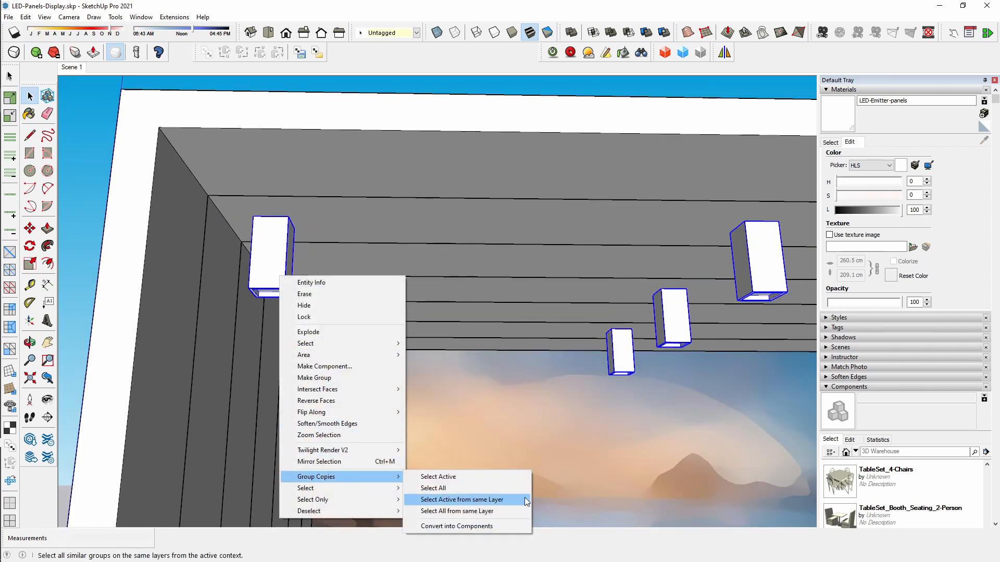
left_click(504, 524)
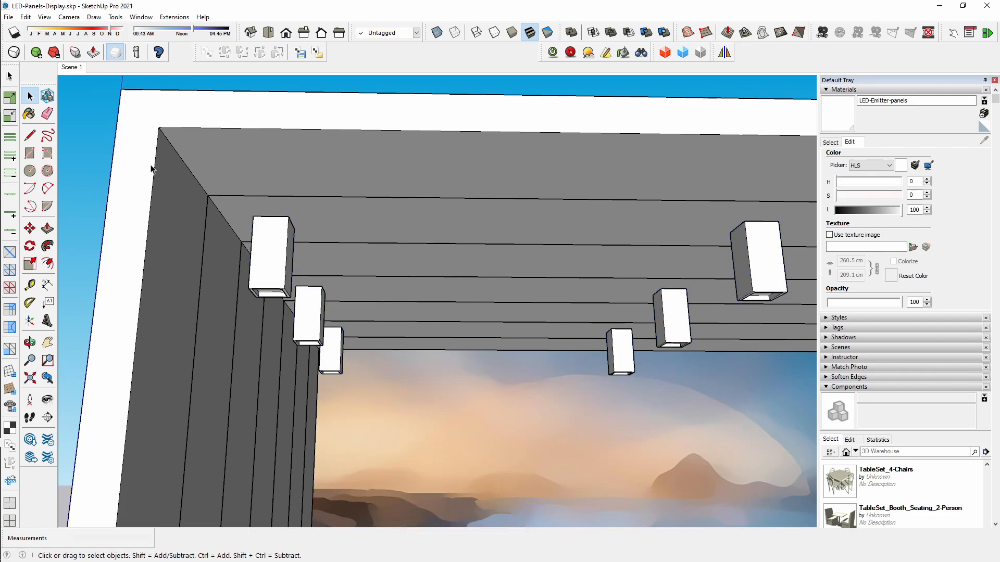
- Edit the front fixture component of the left row and push its recessed emitter face outward about 1.2 cm
left_click(269, 285)
scroll(270, 286, "up", 10)
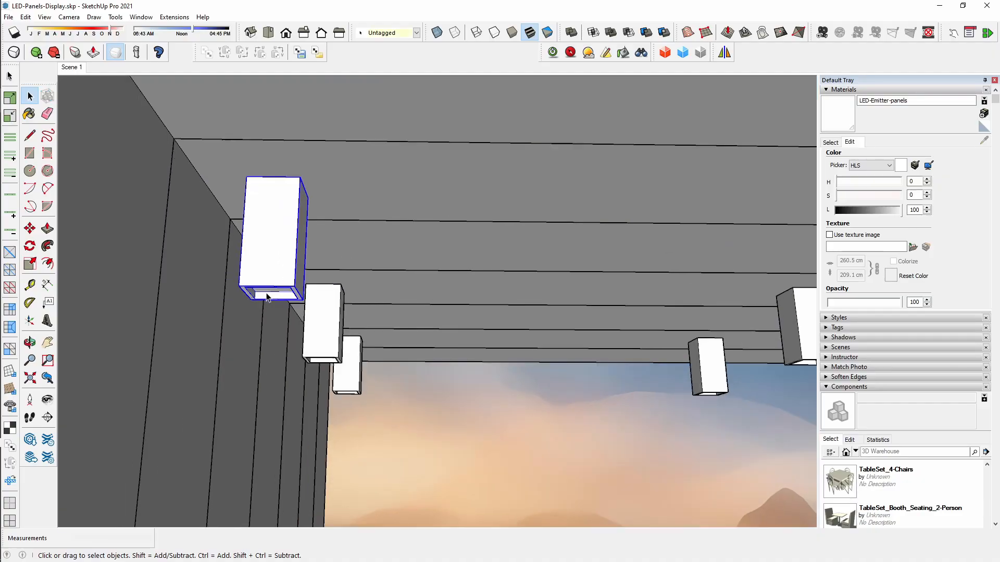
scroll(274, 202, "up", 1)
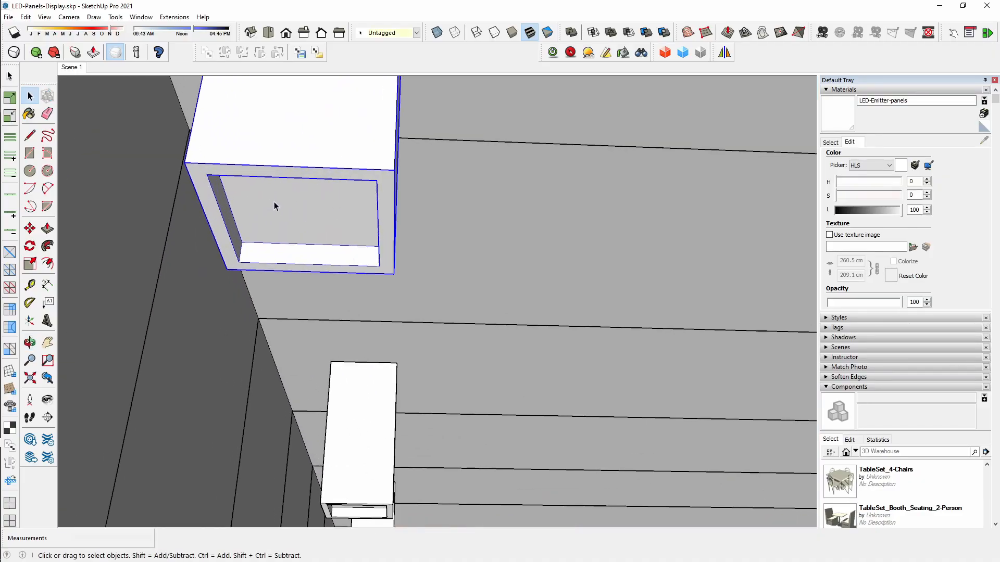
right_click(305, 219)
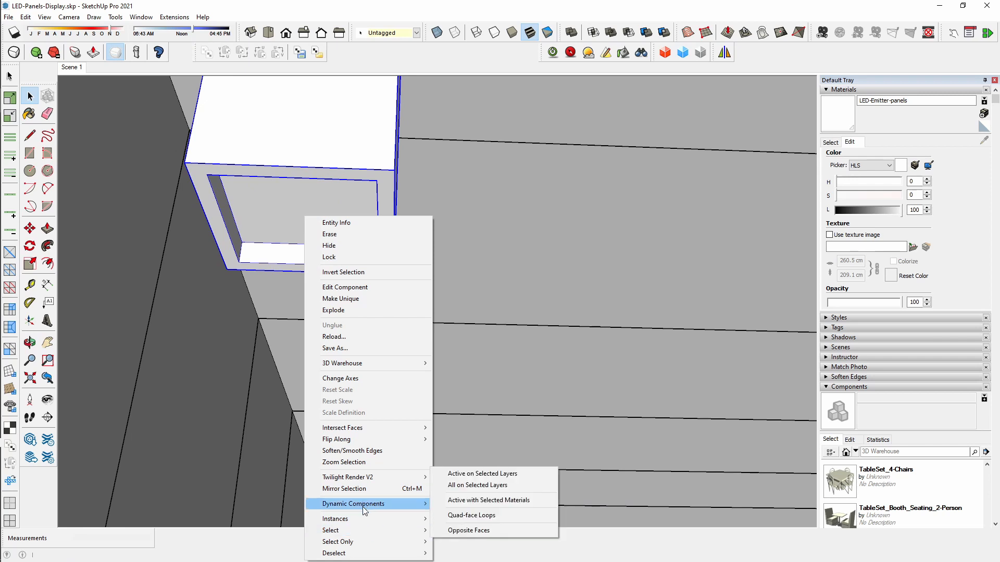
left_click(276, 210)
mouse_move(276, 210)
middle_mouse_down()
mouse_move(239, 212)
mouse_move(372, 228)
mouse_move(289, 208)
middle_mouse_up()
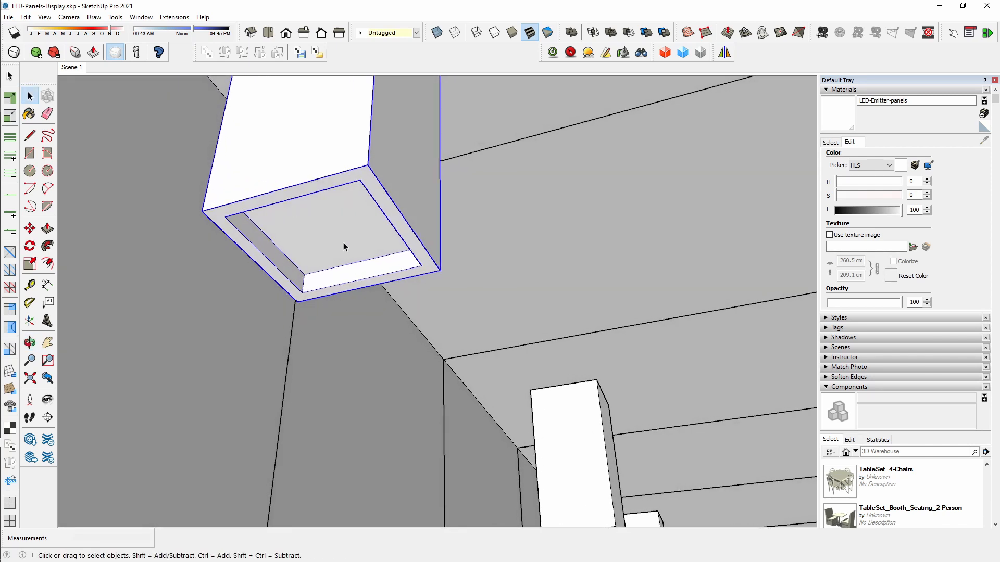
scroll(343, 241, "down", 3)
middle_click_drag(348, 242, 293, 207)
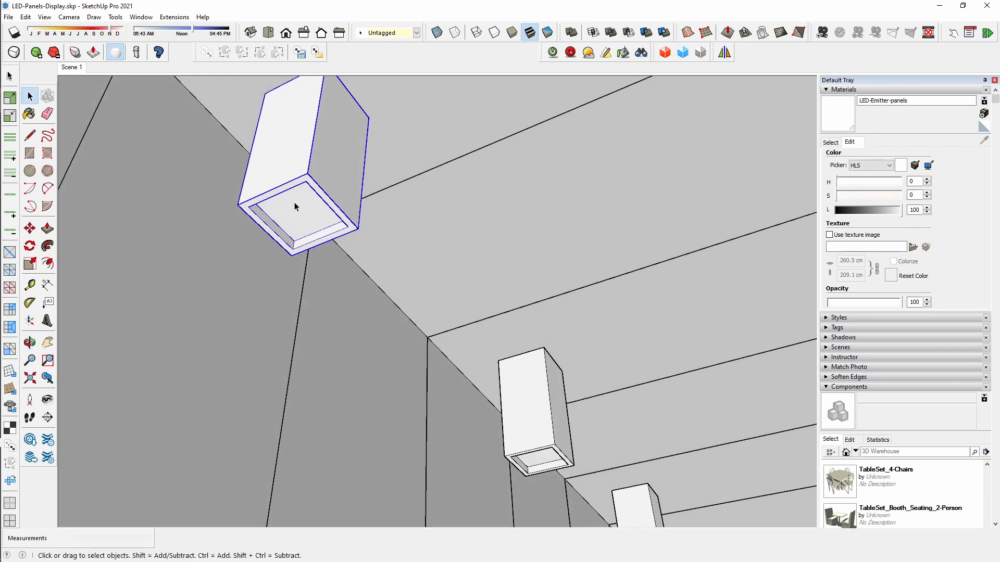
triple_click(299, 206)
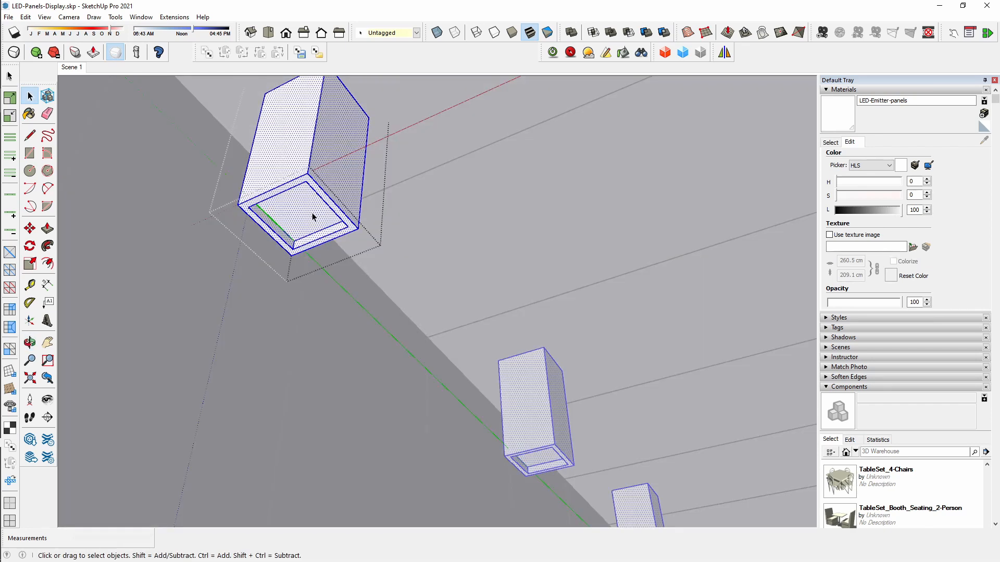
key("p")
left_click(313, 219)
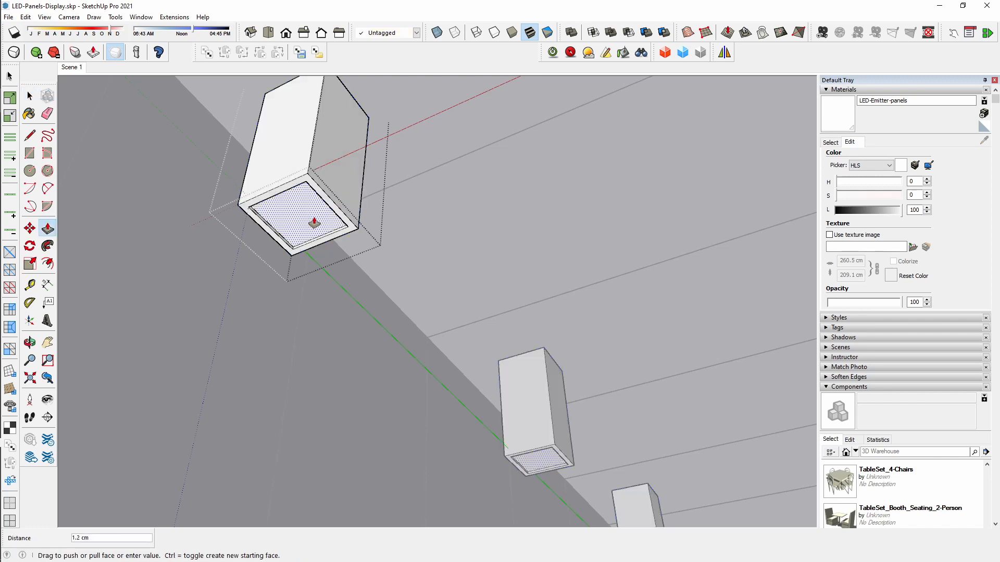
left_click(314, 223)
key("space")
key("Escape")
- Restore the Scene 1 view and start a new Twilight render of it
left_click(67, 68)
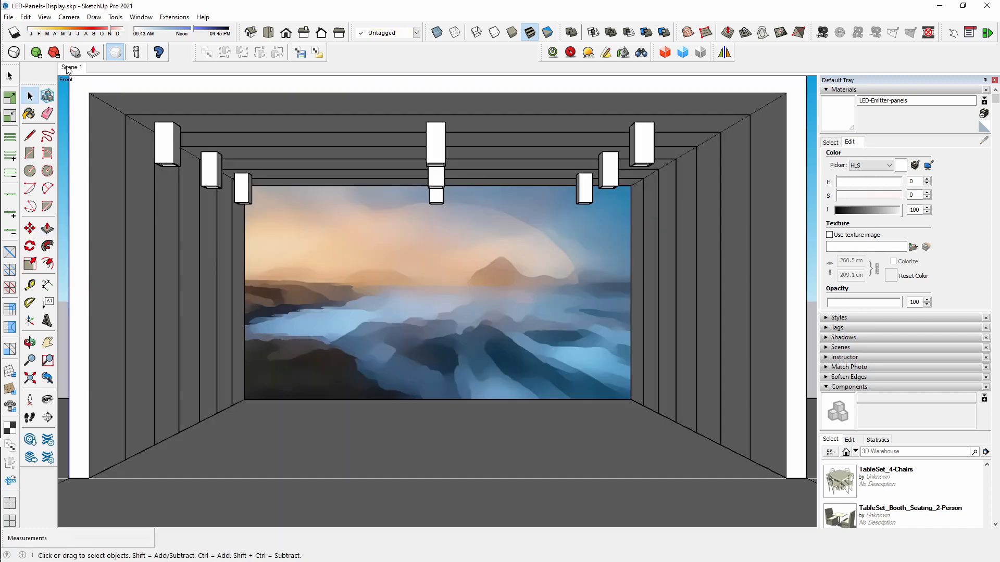
left_click(553, 52)
left_click(113, 145)
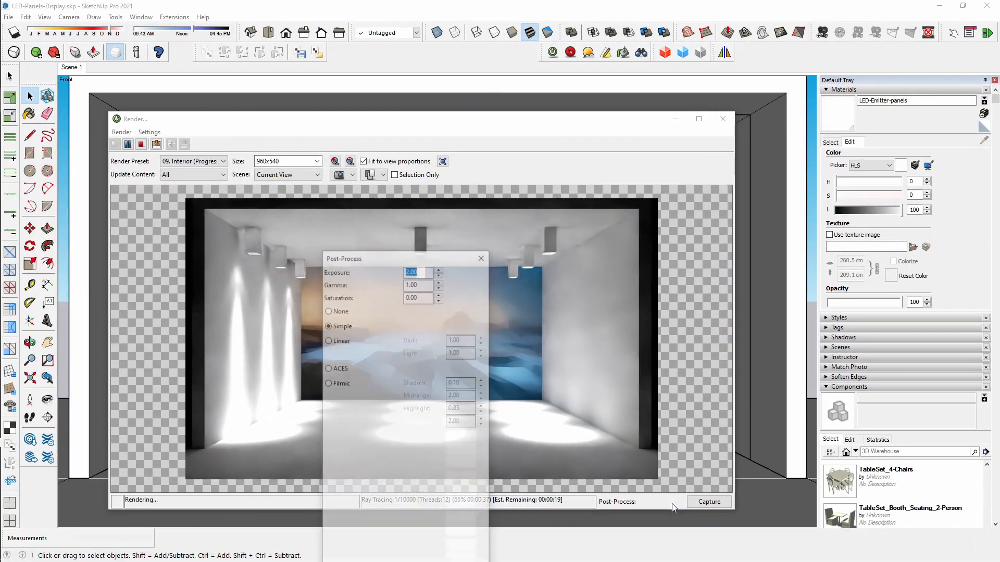
- Set the render's post-process Exposure to 1 and enable Highlight Compression with a value of 2
left_click_drag(453, 257, 803, 126)
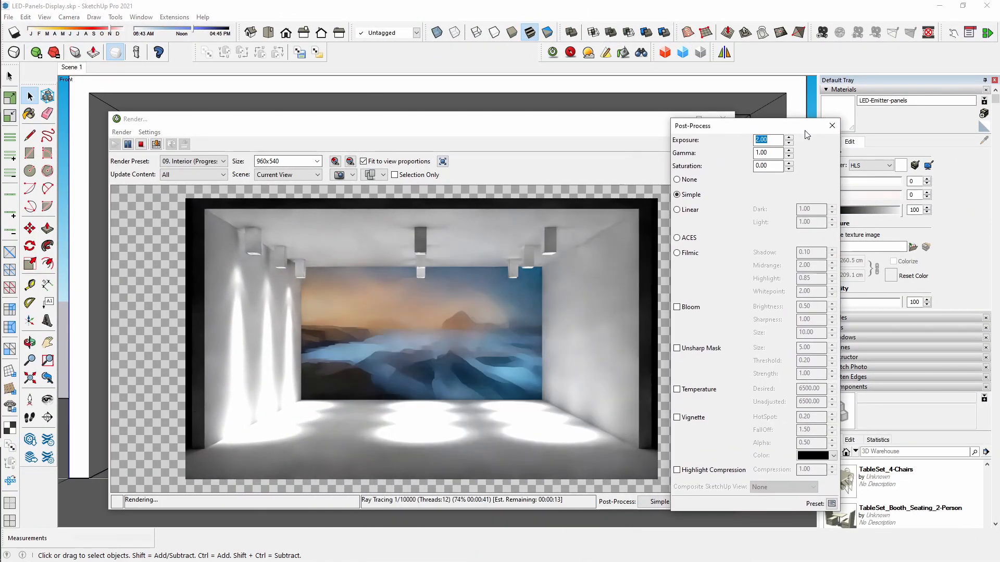
type("1")
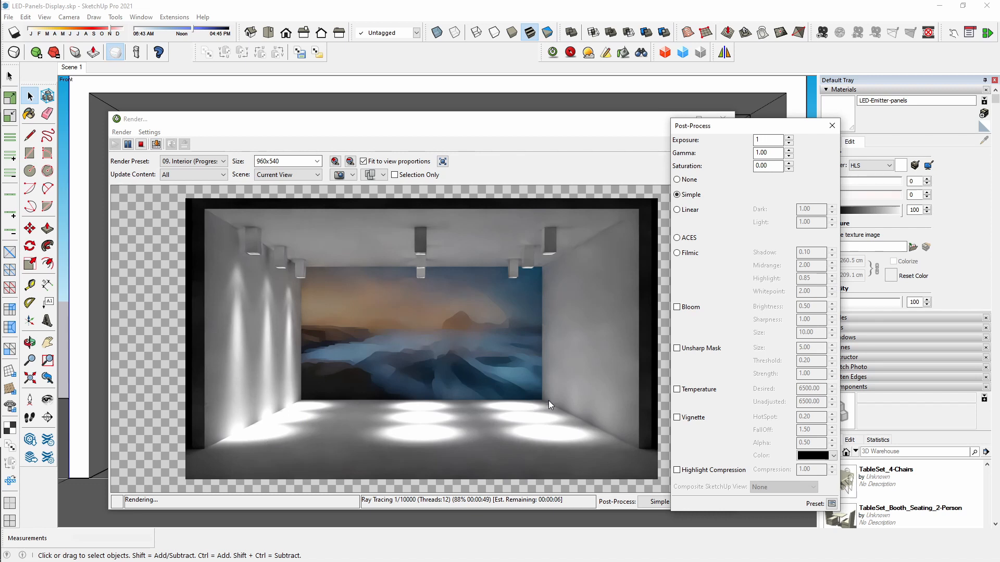
left_click(677, 471)
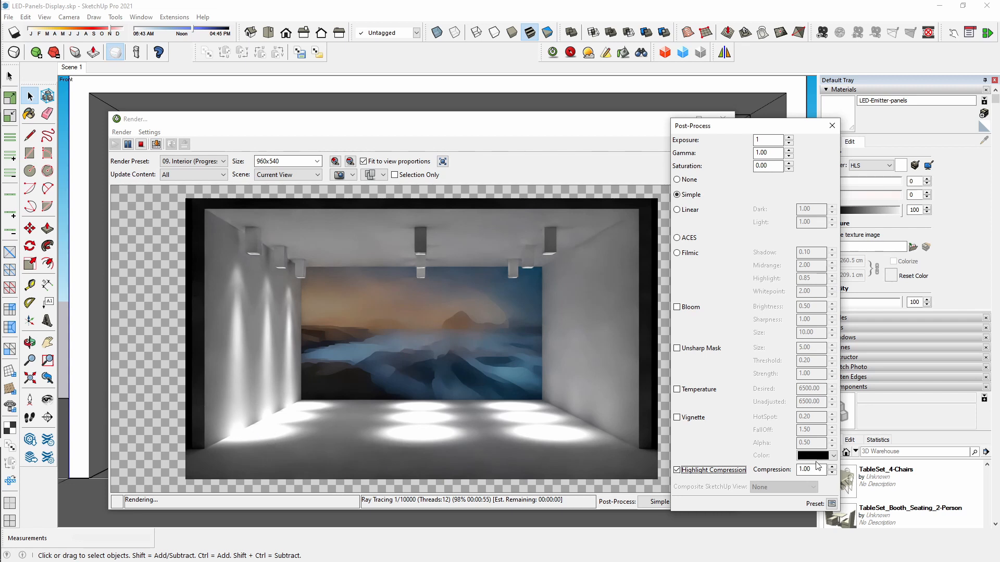
key("Tab")
type("2")
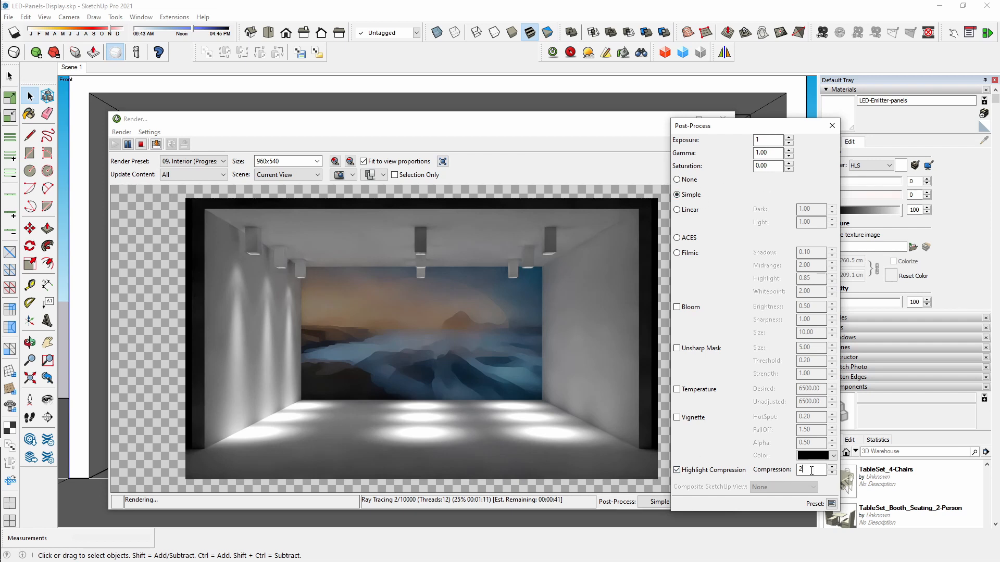
- Switch the post-process tone mapping to Filmic, try Midrange values of 0.5 and 0.25, and settle on 0.1
left_click(676, 253)
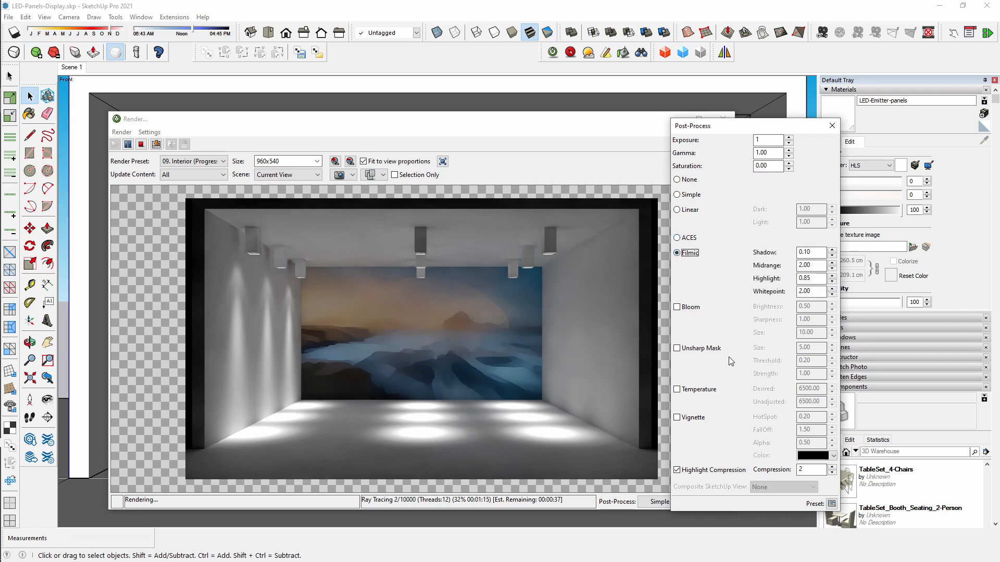
double_click(814, 265)
type(".5")
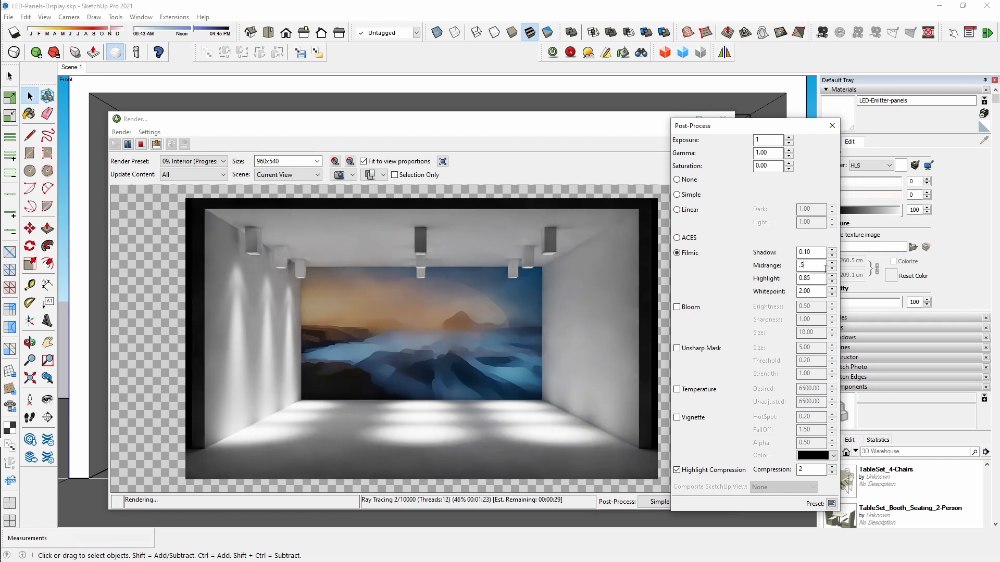
key("Tab")
key("shift+Tab")
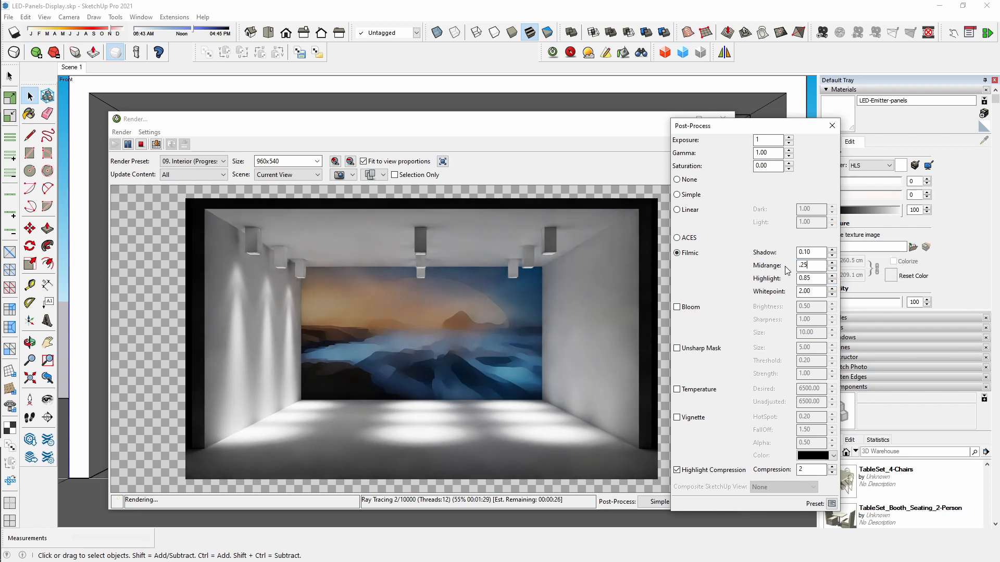
double_click(814, 266)
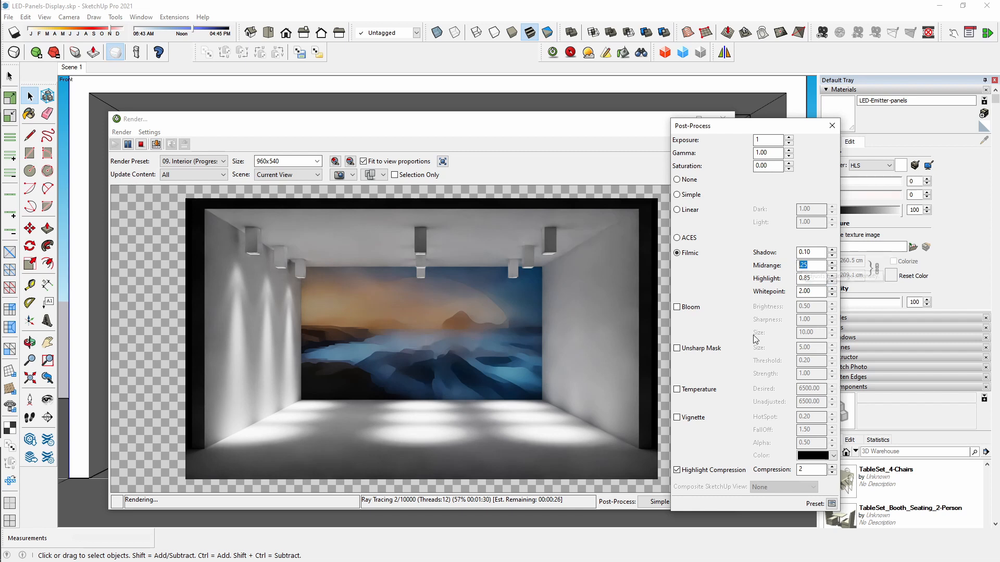
double_click(821, 276)
double_click(813, 264)
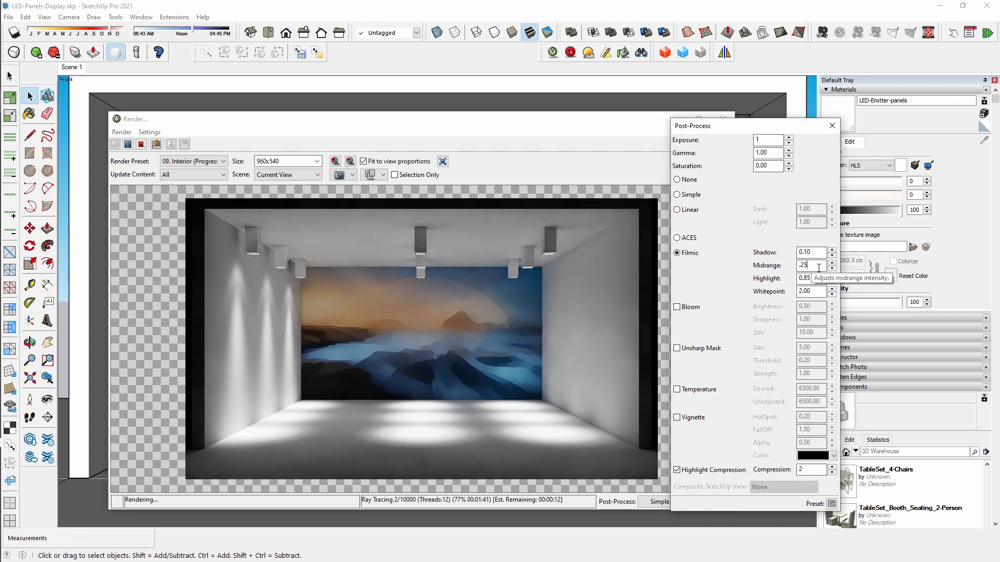
left_click_drag(803, 270, 796, 269)
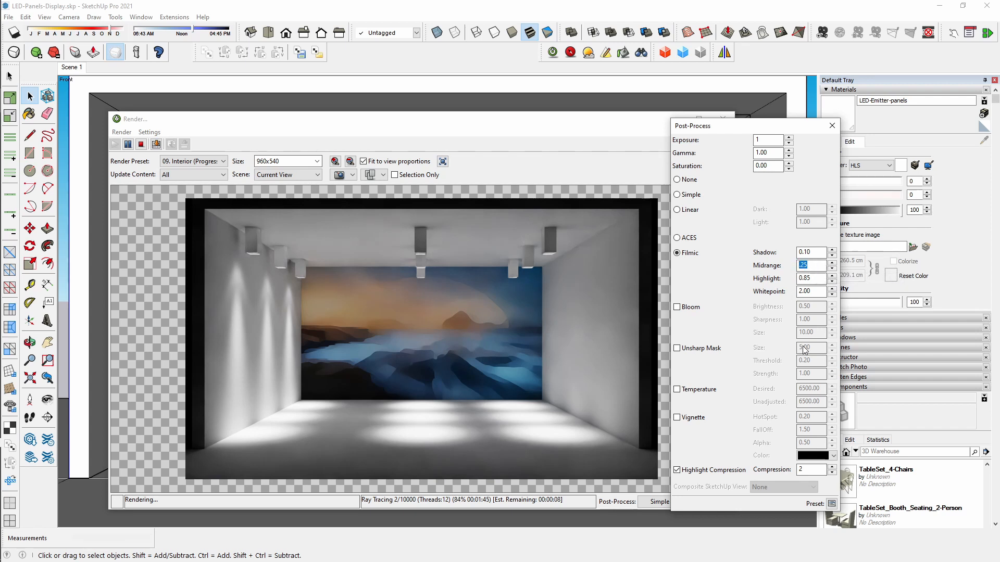
type(".1")
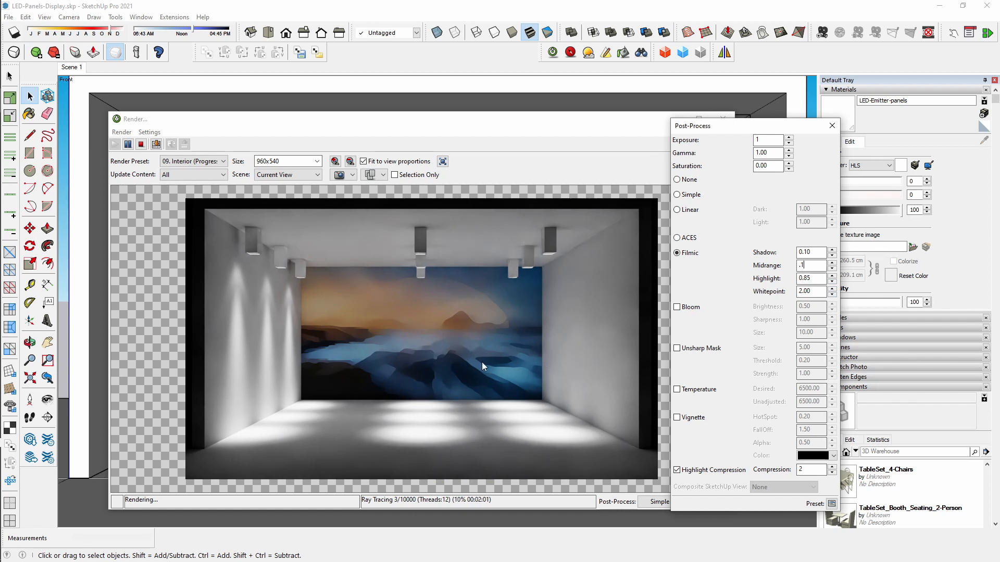
- Recheck the Filmic post-process settings against the image, and stop and close the render
left_click(831, 127)
left_click(662, 501)
left_click_drag(442, 256, 824, 123)
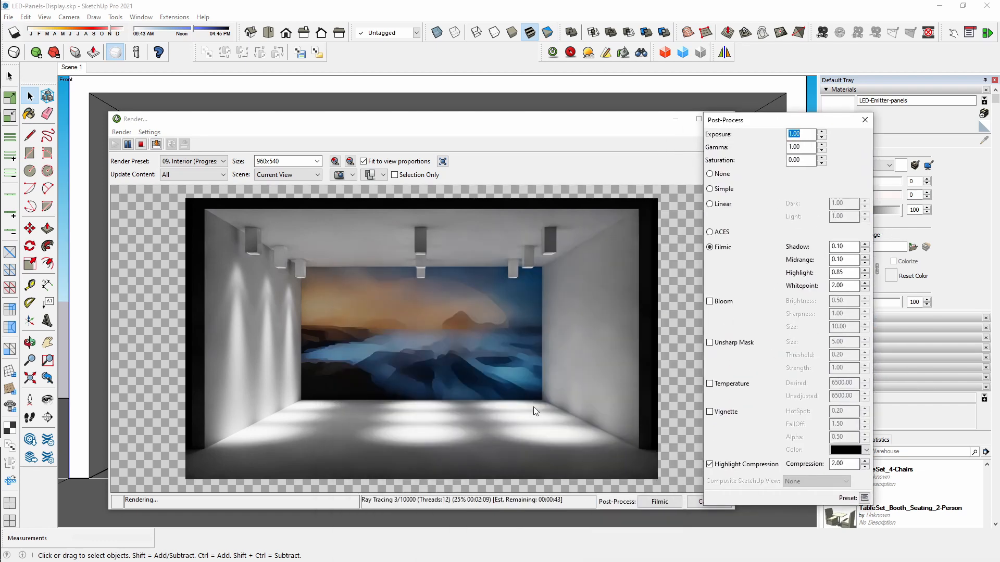
left_click(864, 120)
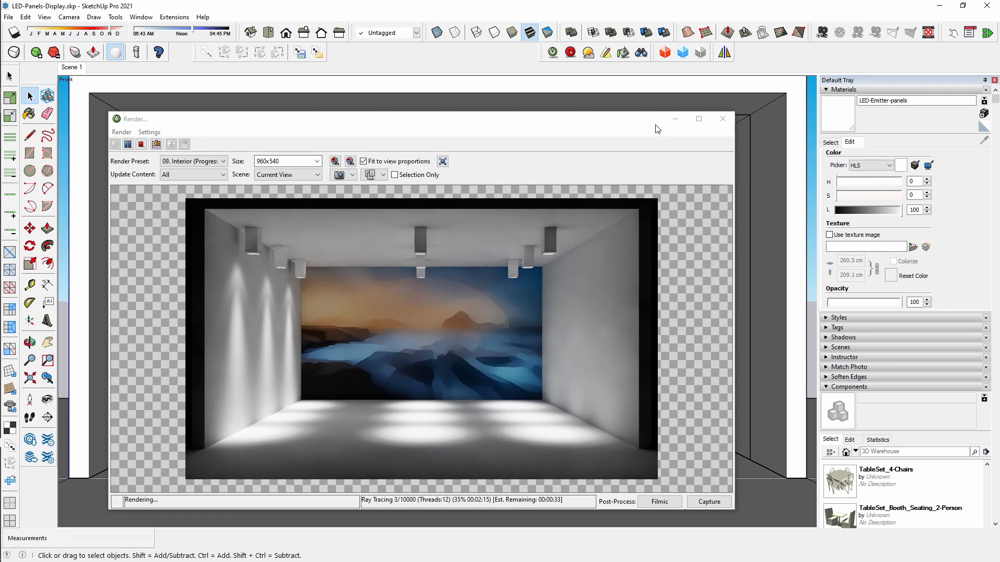
left_click(723, 119)
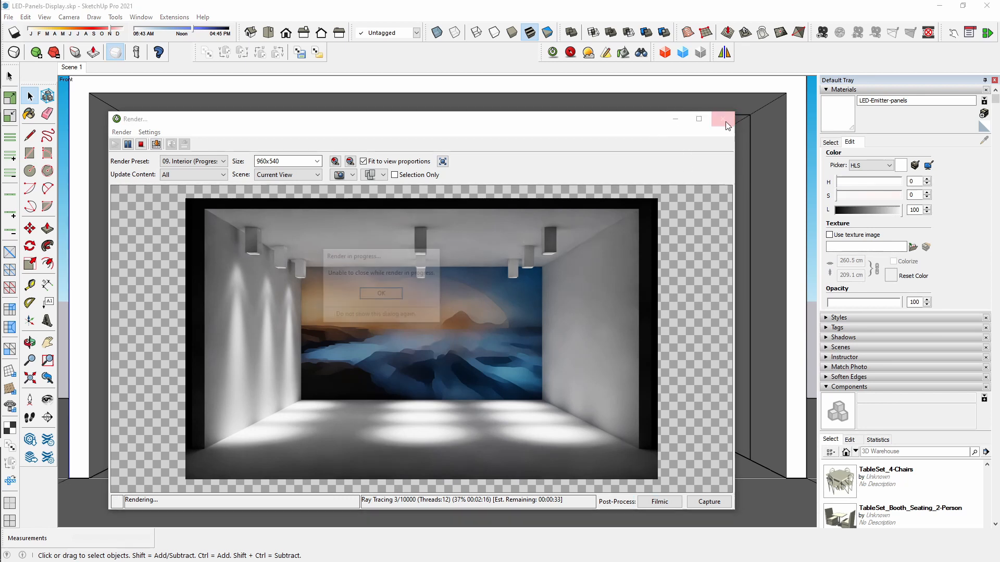
left_click(395, 300)
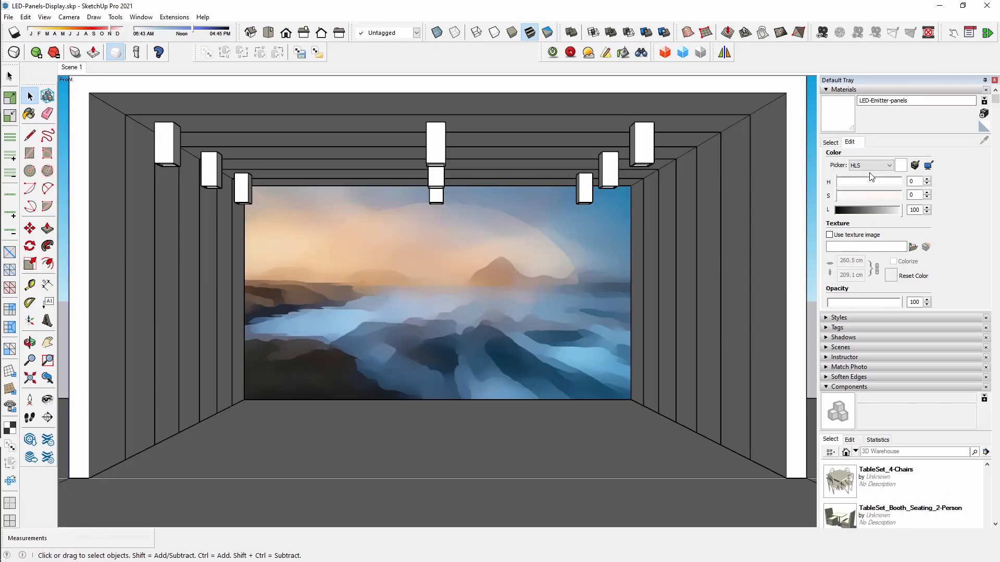
- Change the LED-Emitter-panels material color to blue with hue 233, saturation 80 and luminance 56
left_click(861, 194)
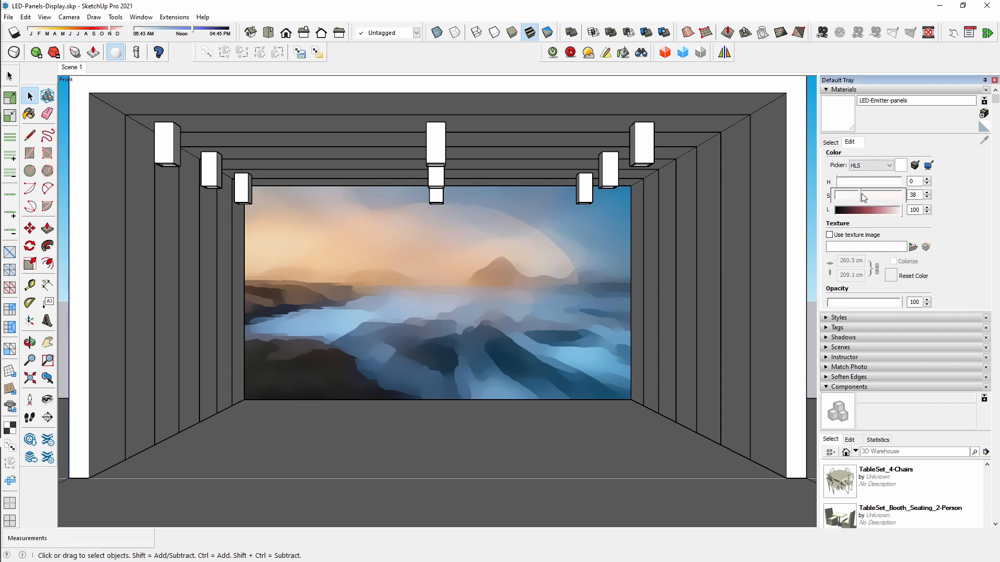
left_click(874, 211)
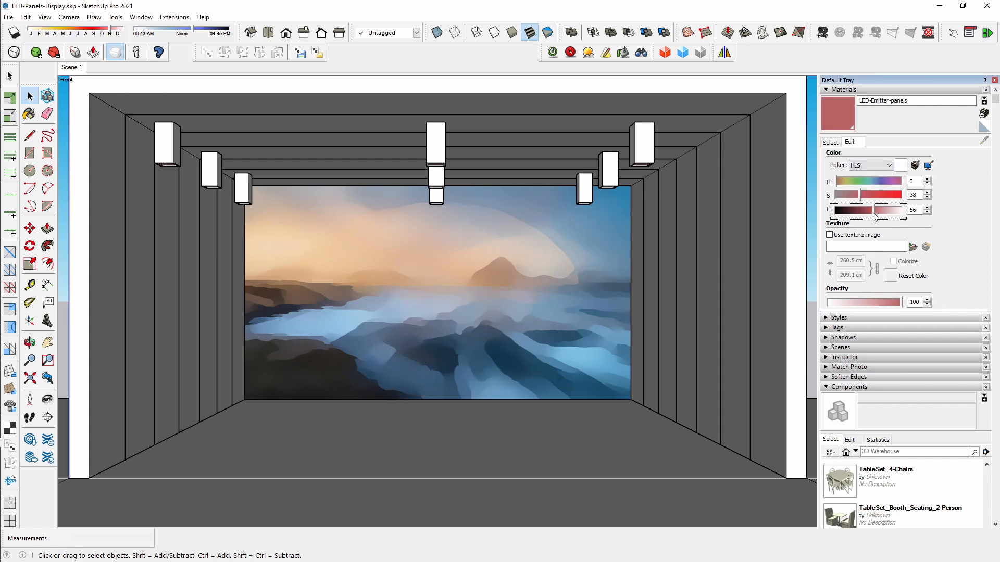
left_click_drag(862, 196, 889, 197)
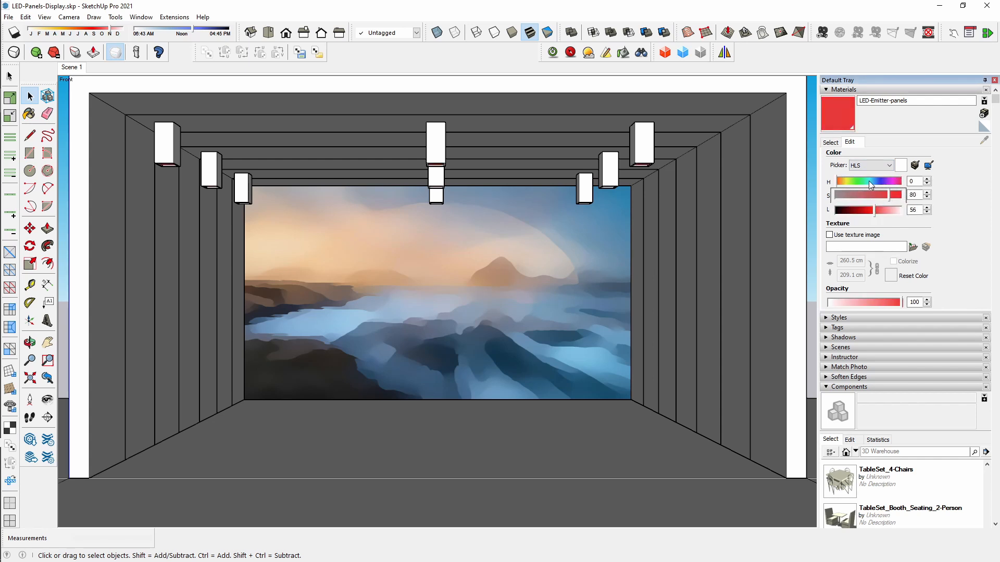
left_click(877, 181)
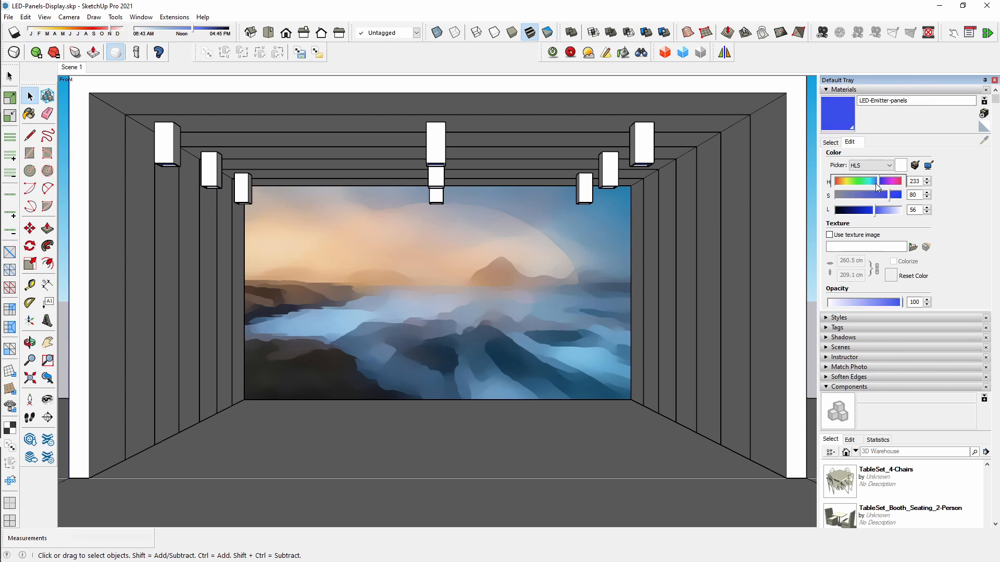
- Change the LED-Emitter-panels material color to red with hue 0, and run a test render of the room before closing it
left_click_drag(876, 183, 810, 192)
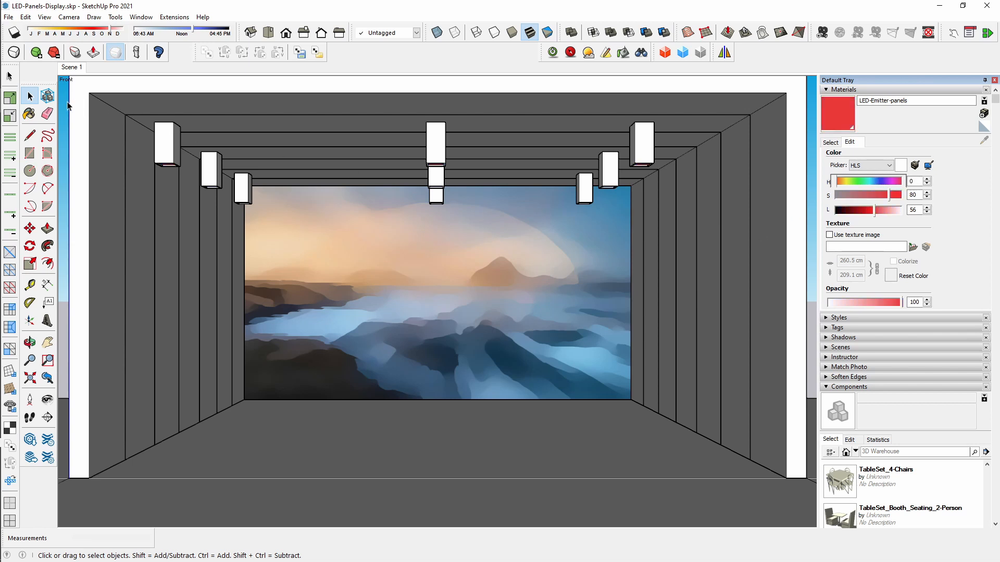
left_click(551, 52)
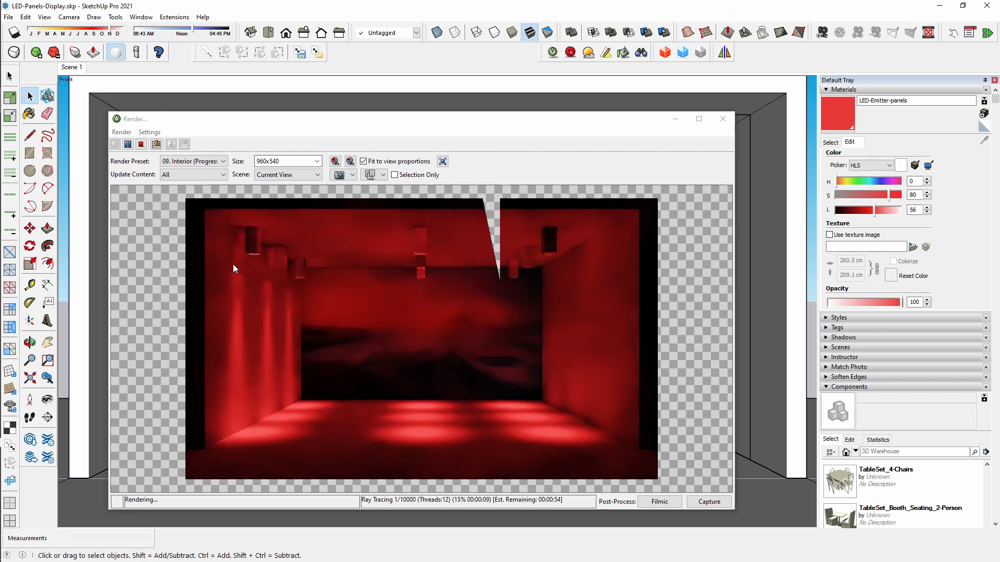
left_click(140, 145)
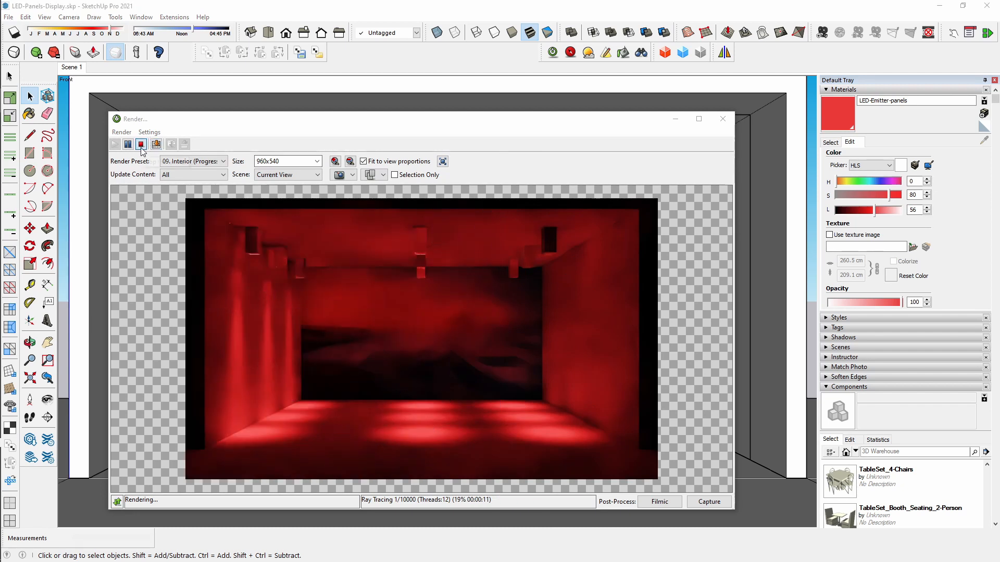
left_click(723, 119)
left_click(452, 302)
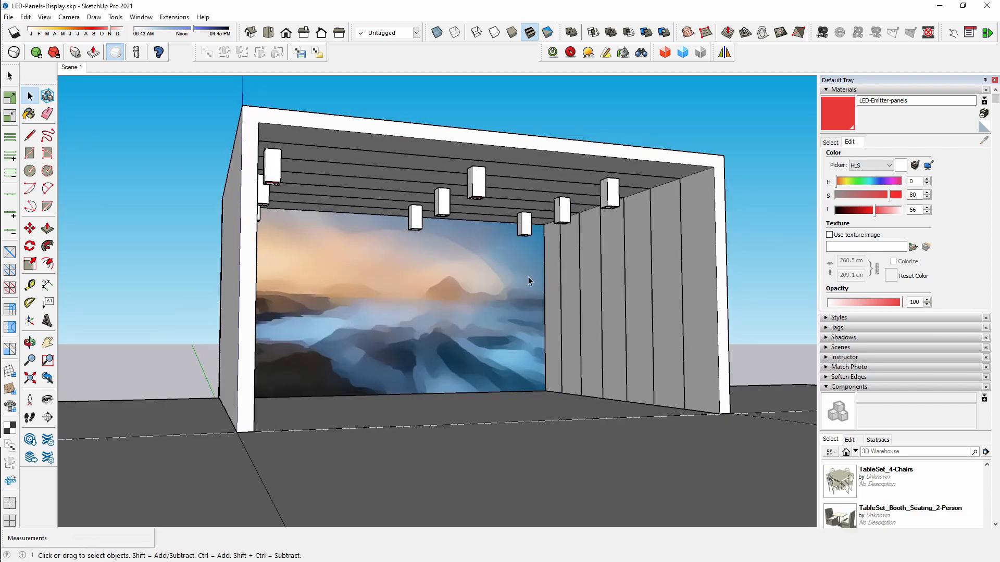
- Apply the Emitter template Low Voltage 50W to the back-wall artwork material HamBow-X2-codyscapes
middle_click_drag(528, 279, 529, 198)
scroll(492, 266, "up", 5)
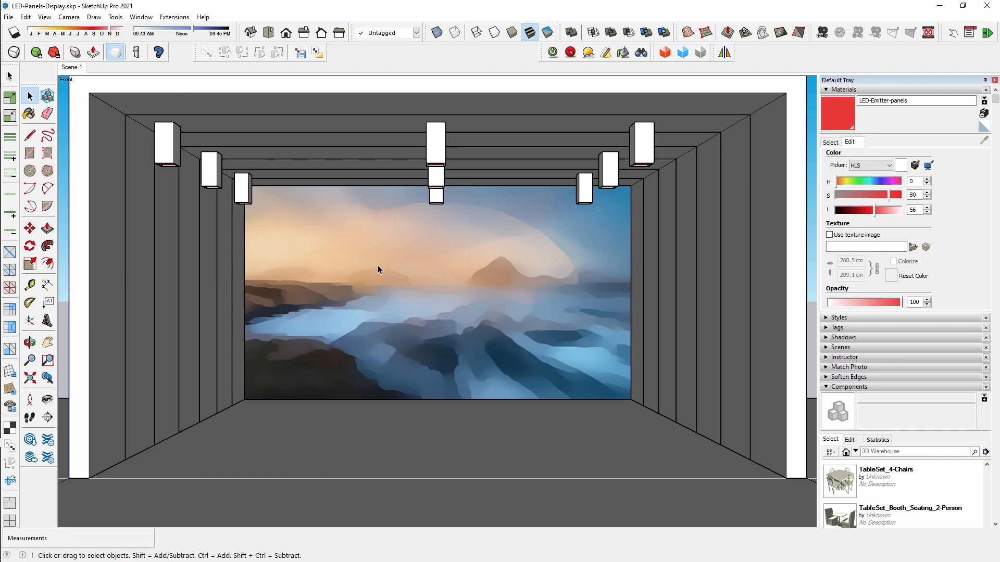
mouse_move(380, 270)
middle_mouse_down()
mouse_move(446, 266)
mouse_move(461, 289)
mouse_move(377, 281)
middle_mouse_up()
scroll(455, 289, "down", 3)
left_click(639, 51)
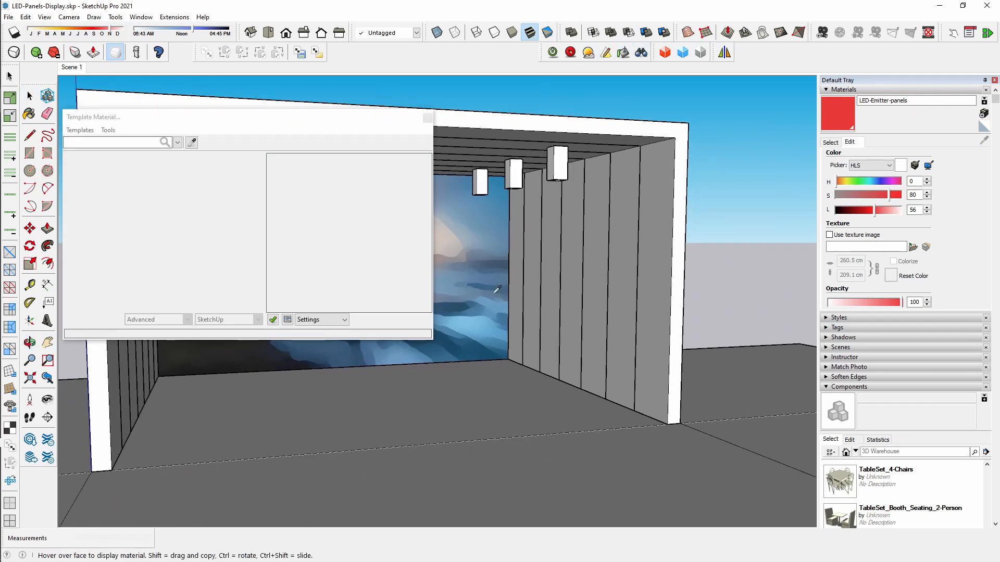
left_click(80, 130)
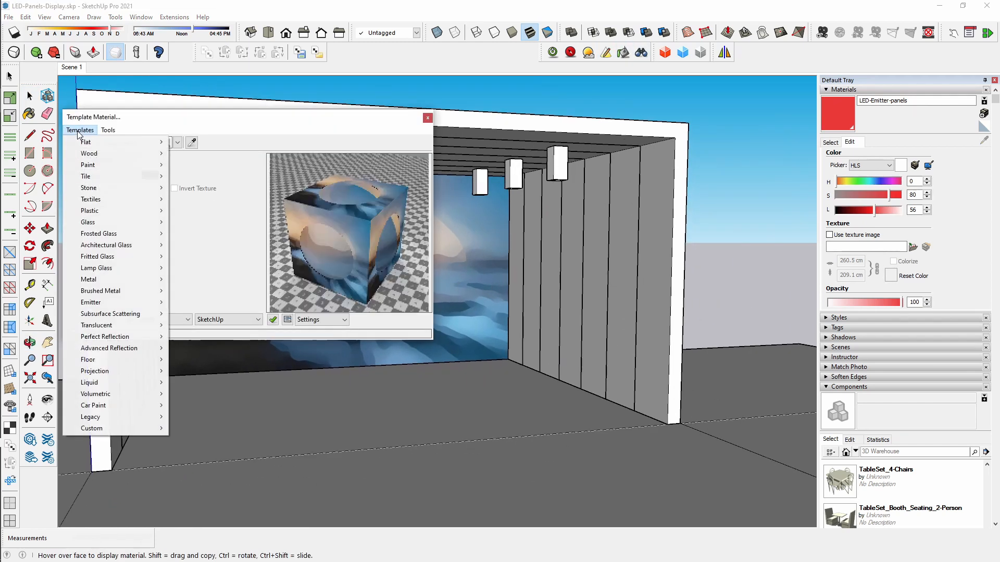
mouse_move(120, 301)
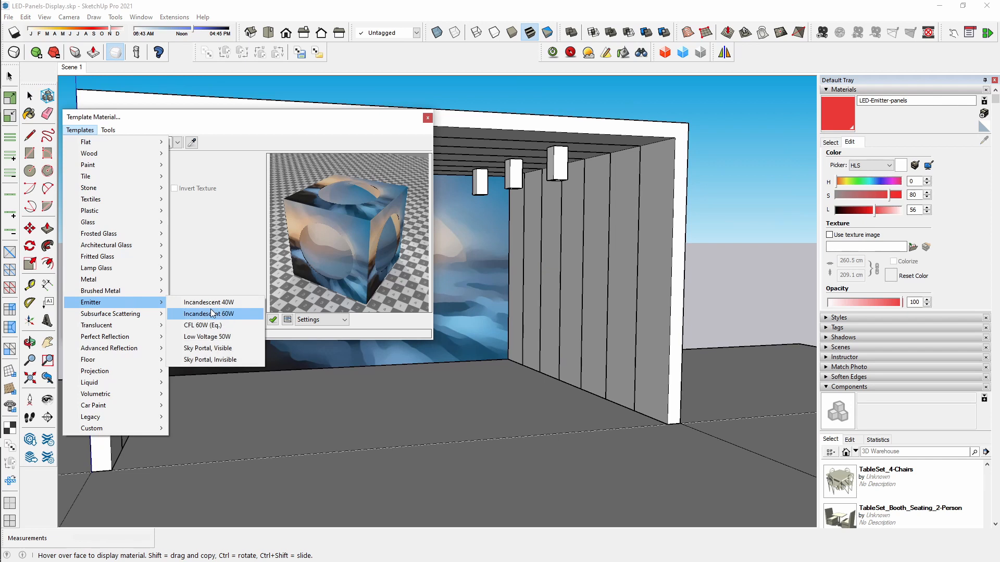
left_click(229, 337)
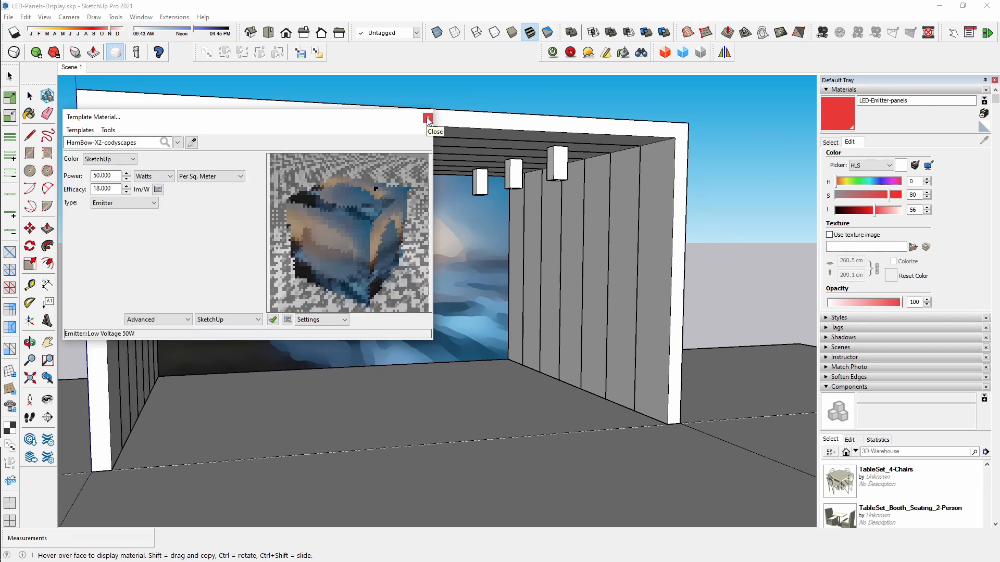
left_click(427, 119)
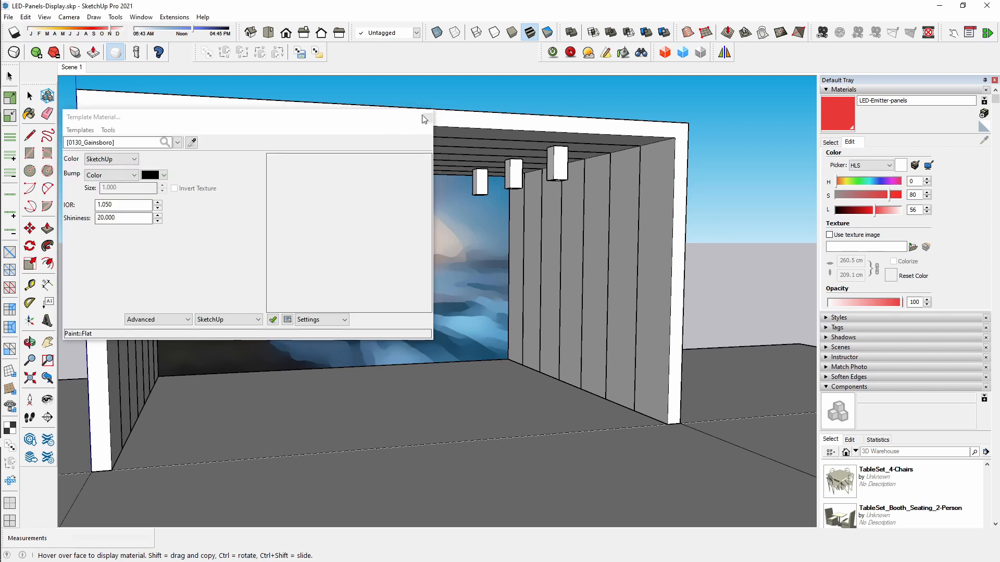
left_click(426, 119)
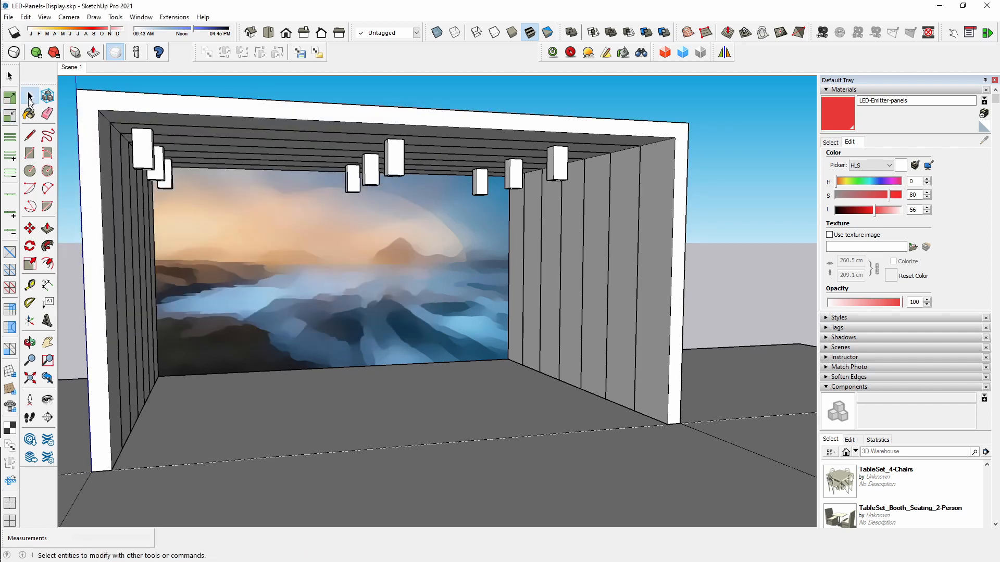
- In the Scene 1 view, select all nine LED ceiling fixtures and delete them
left_click(77, 68)
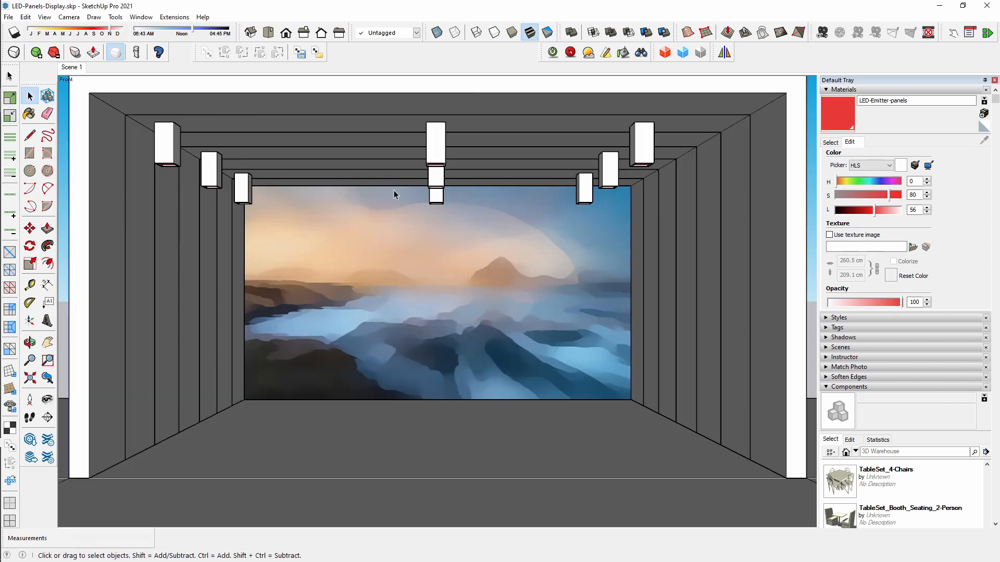
left_click(585, 194)
left_click(436, 196, "ctrl")
left_click(238, 196, "ctrl")
left_click(211, 180, "ctrl")
left_click(174, 156, "ctrl")
left_click(436, 161, "ctrl")
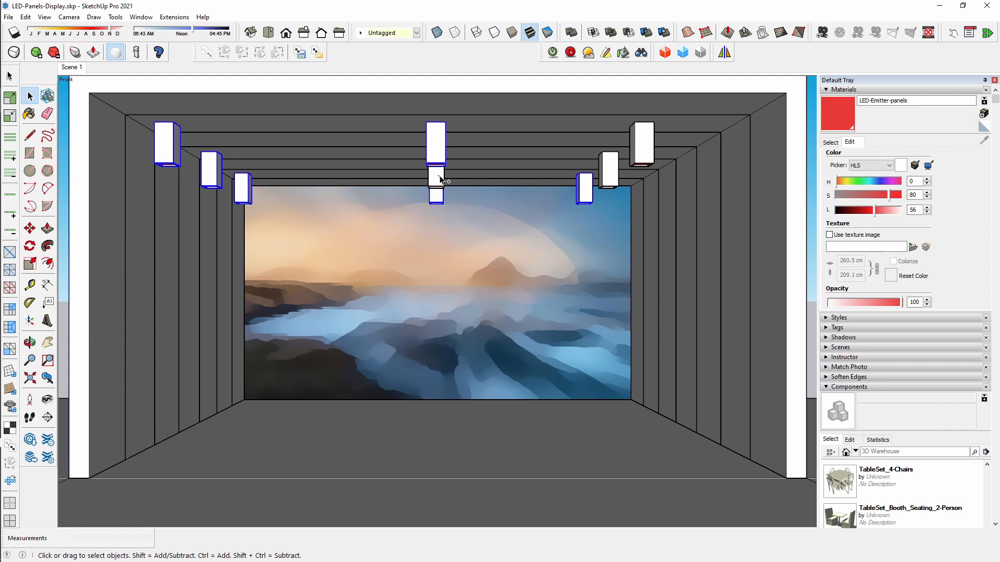
left_click(438, 177, "ctrl")
left_click(604, 180, "ctrl")
left_click(638, 162, "ctrl")
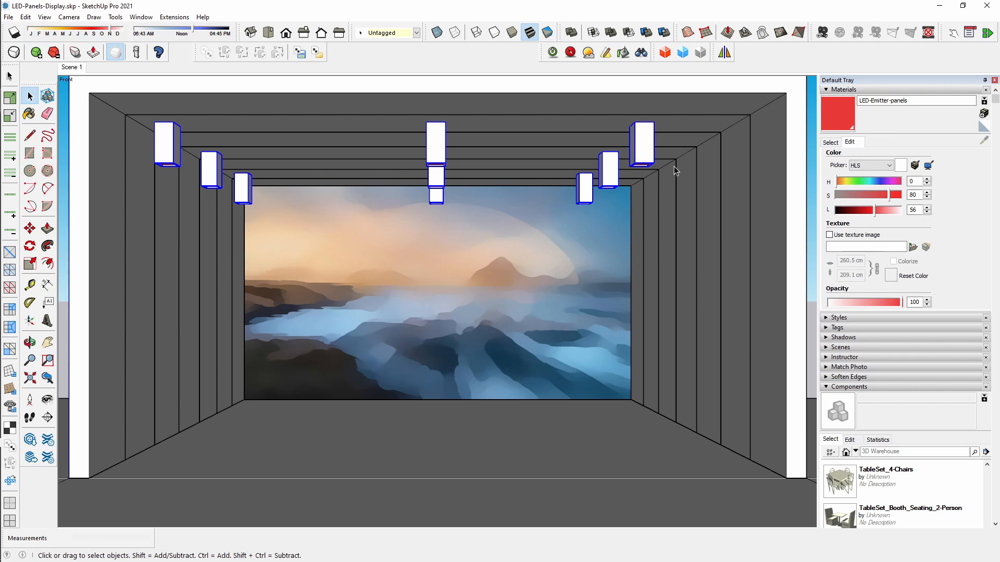
key("Delete")
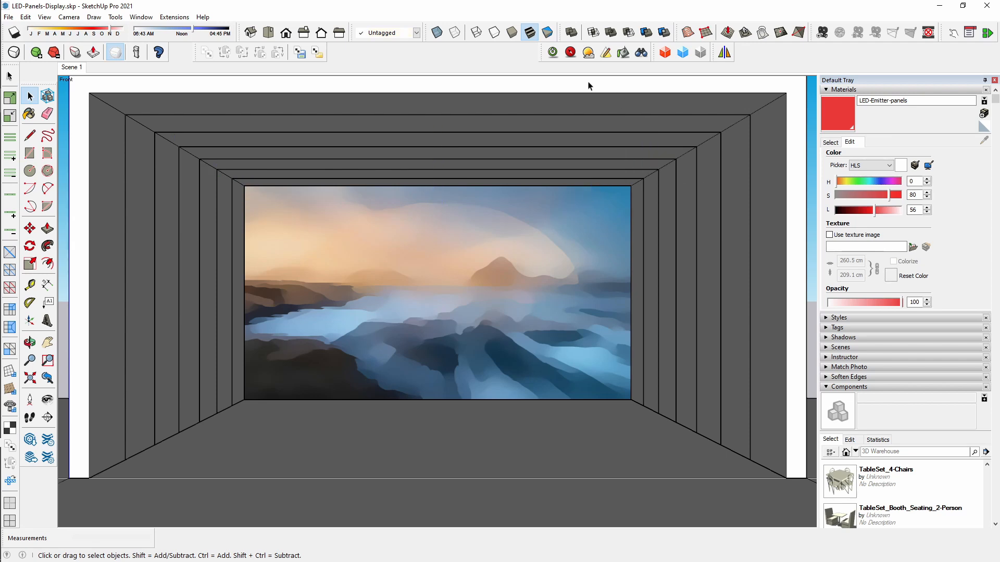
- Render the room lit only by the emitting artwork and set the post-process Exposure to 2
left_click(552, 52)
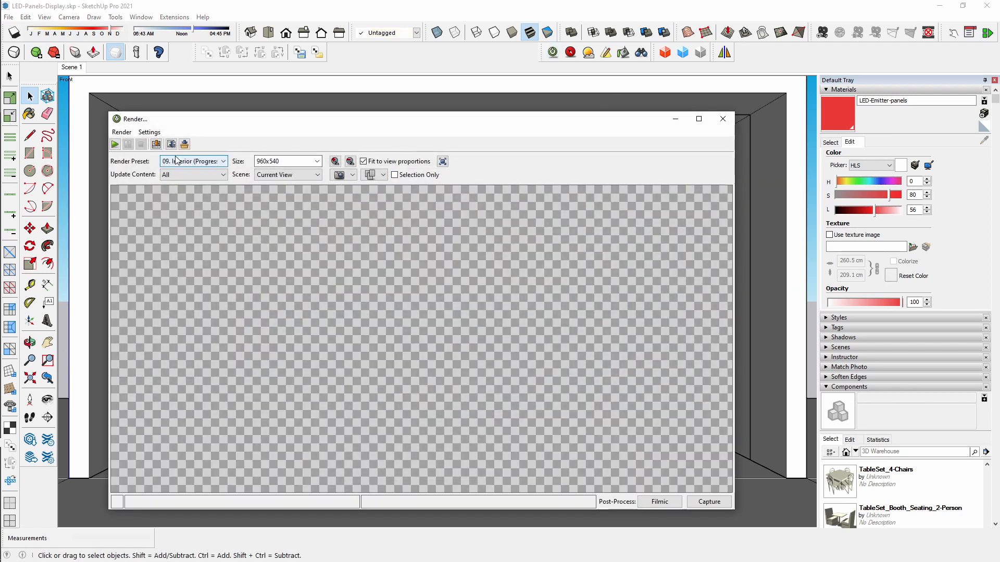
left_click(115, 144)
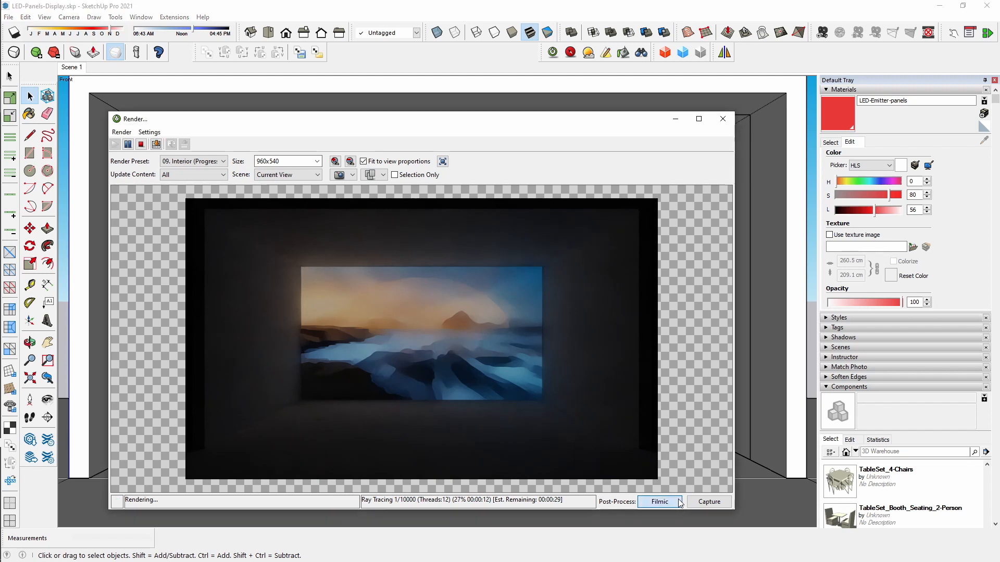
left_click(659, 501)
left_click_drag(427, 262, 775, 127)
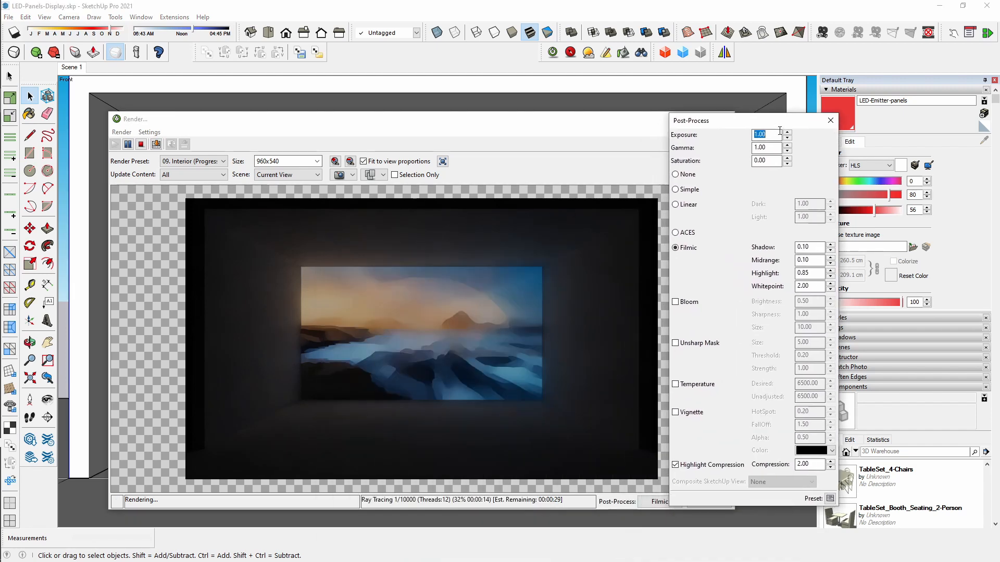
type("2")
key("Return")
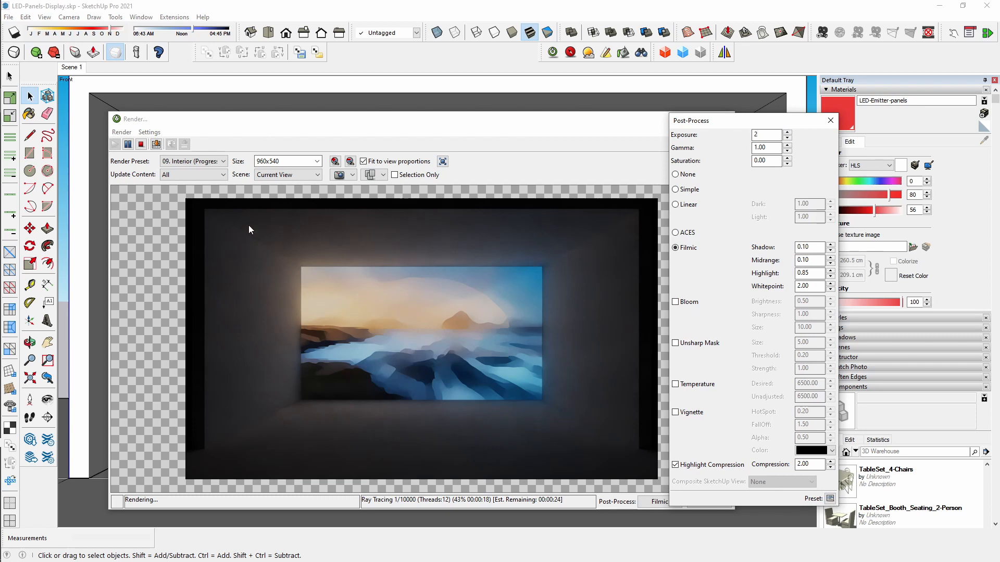
- Compare the Simple tone mapping, return to Filmic and set its Midrange to 0.5
left_click(683, 189)
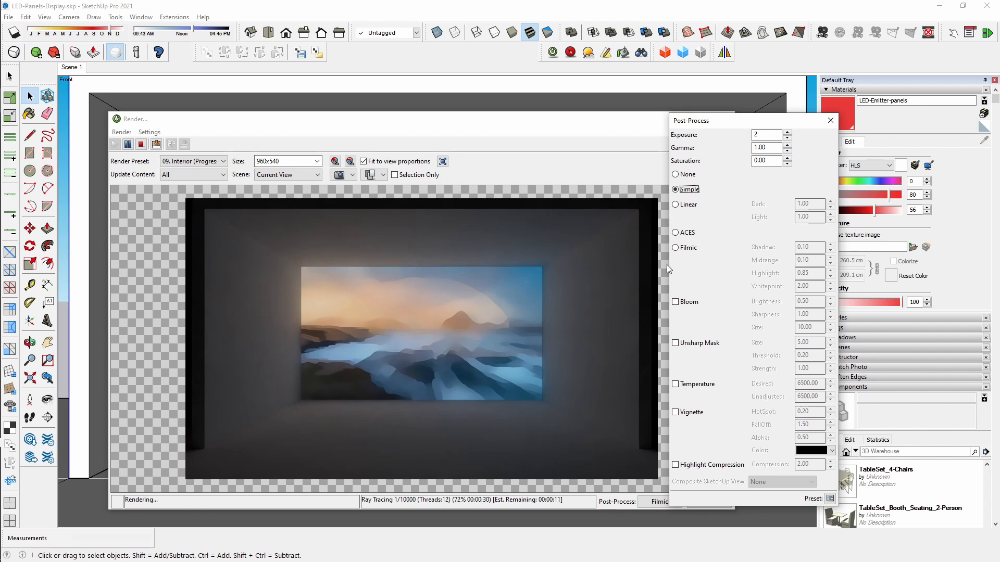
left_click(679, 248)
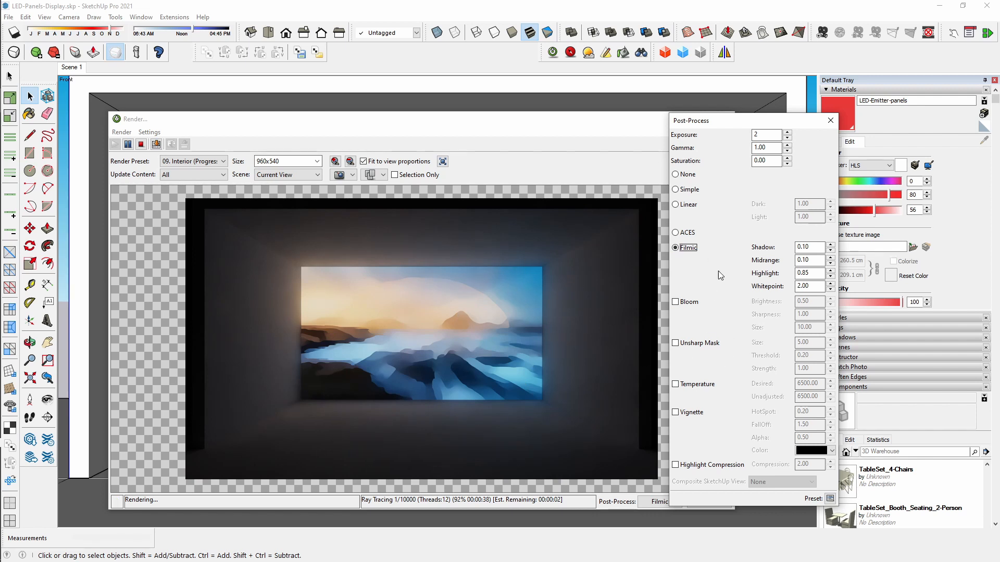
double_click(822, 261)
type(".5")
key("Return")
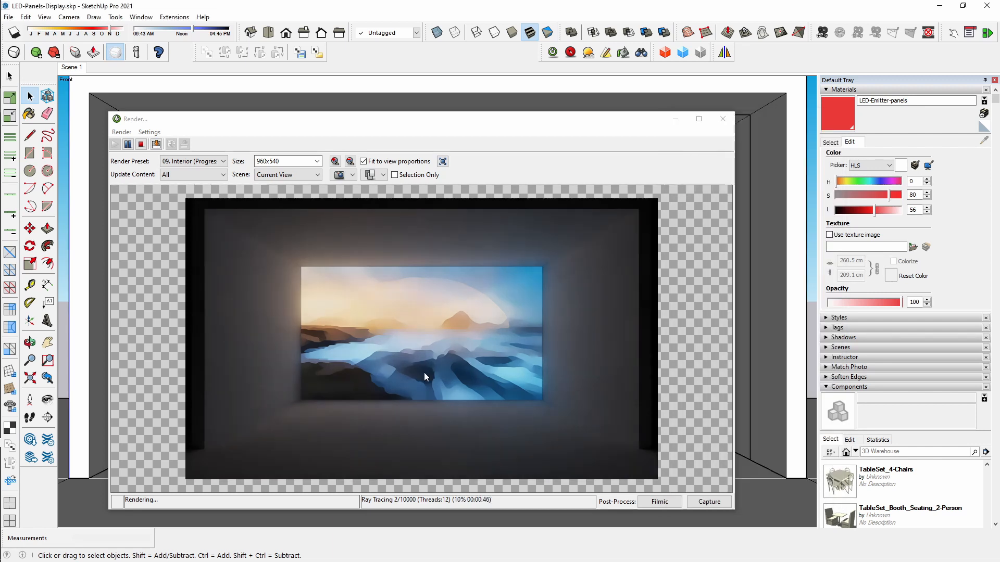
- Stop the test render and close it without saving the image
left_click(727, 124)
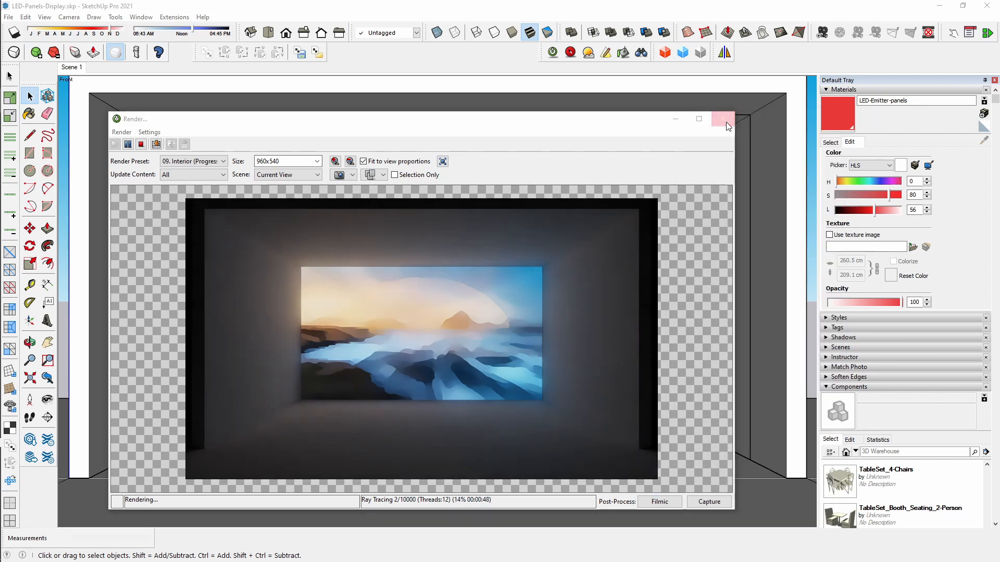
left_click(382, 294)
left_click(141, 144)
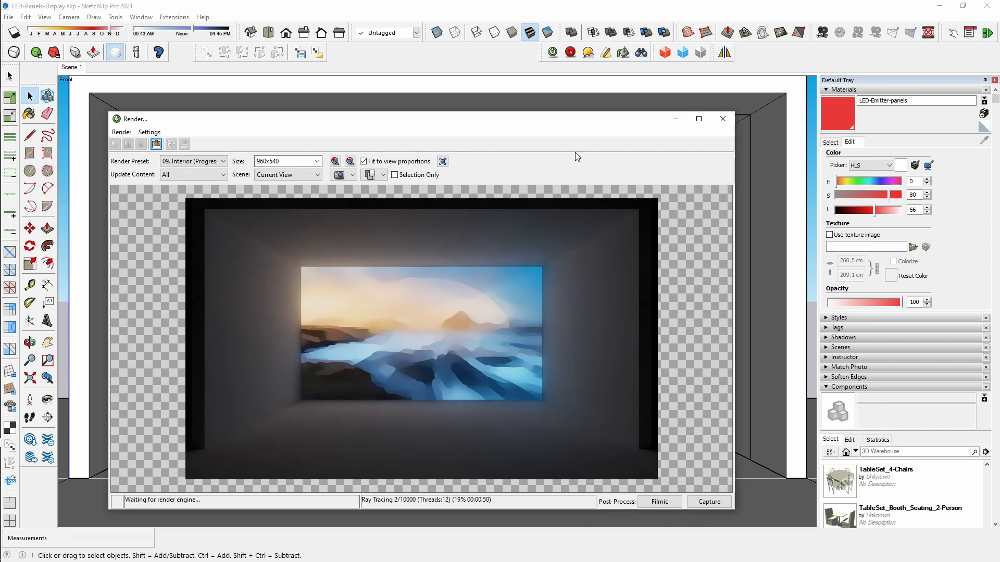
left_click(721, 120)
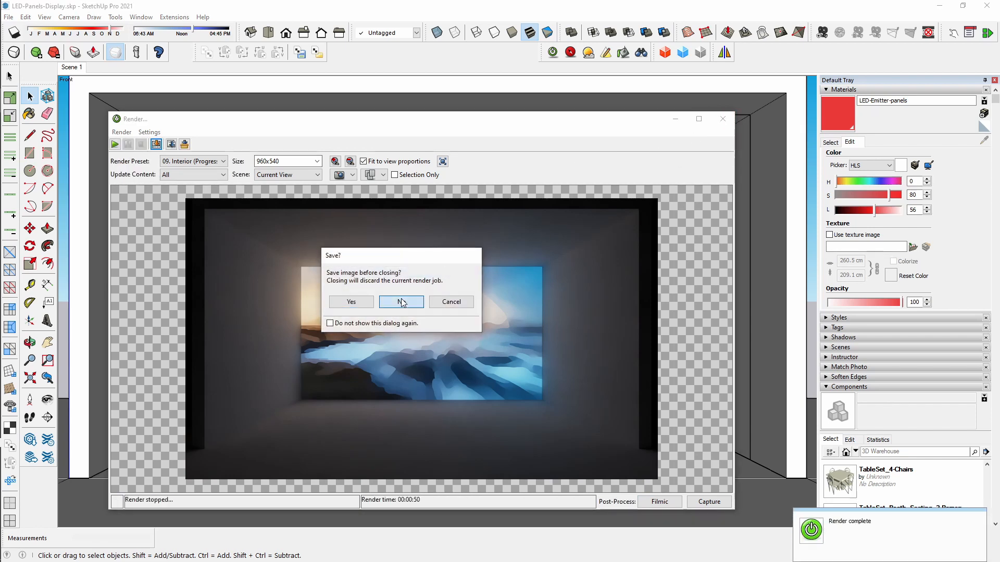
left_click(398, 300)
- Apply the Flat template to the artwork material HamBow-X2-codyscapes and close the material editor
mouse_move(442, 399)
middle_mouse_down()
mouse_move(587, 419)
mouse_move(526, 375)
middle_mouse_up()
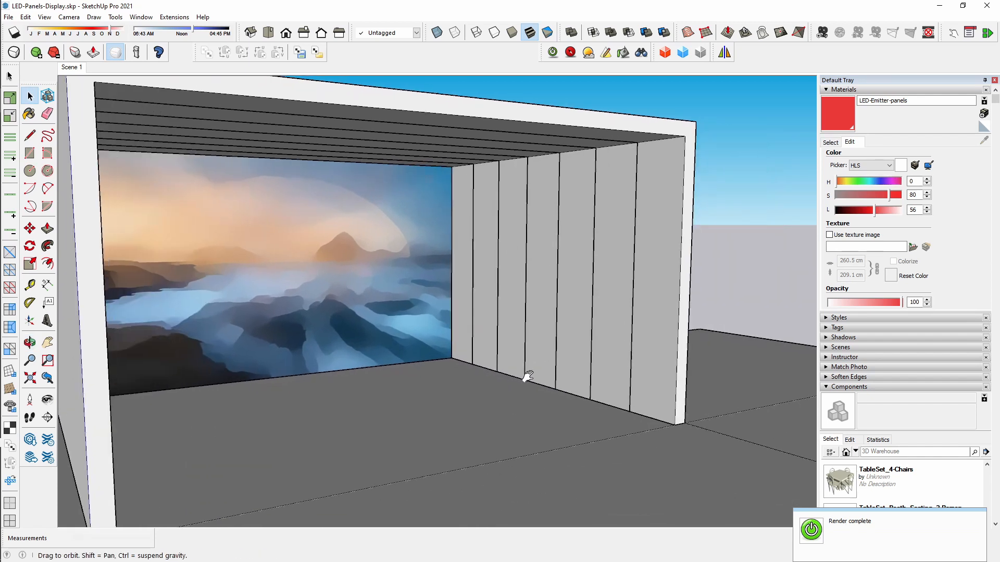
key("b")
left_click(623, 52)
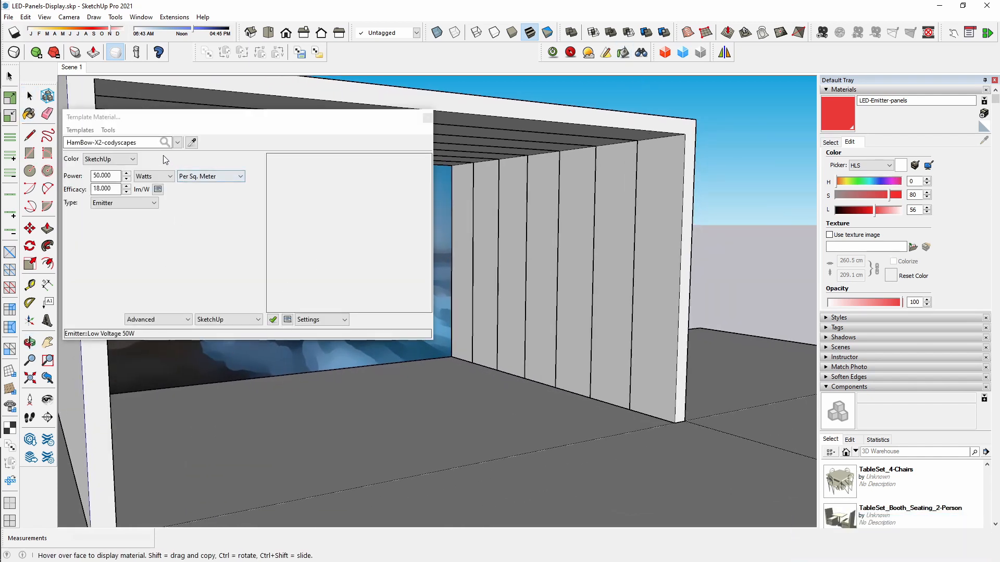
left_click(78, 130)
mouse_move(101, 139)
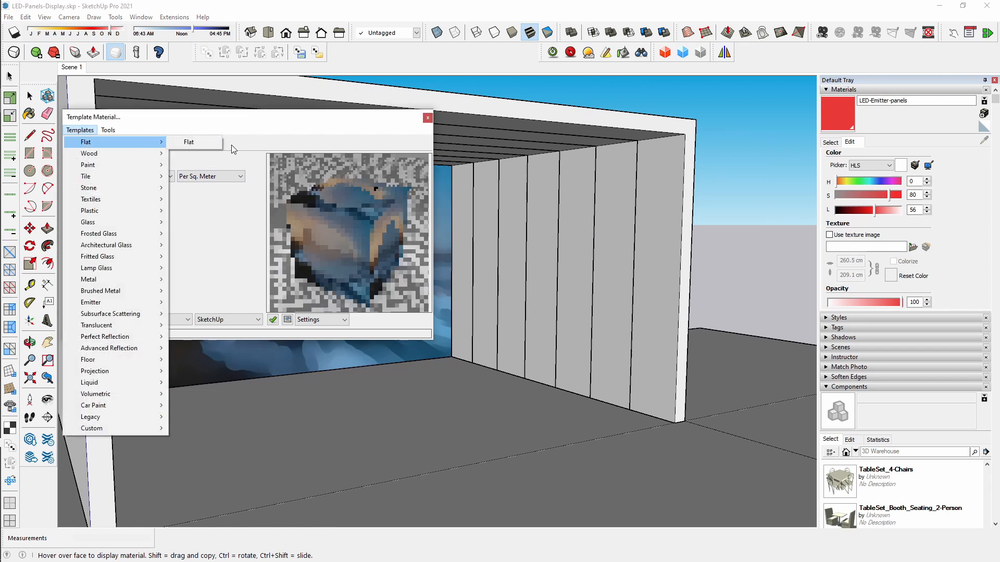
left_click(201, 146)
left_click(428, 119)
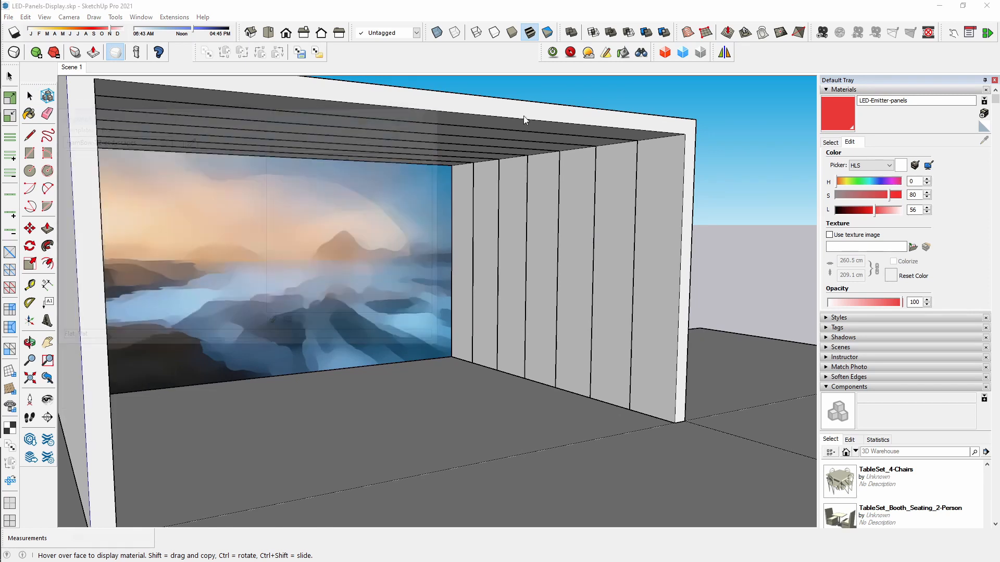
left_click(30, 96)
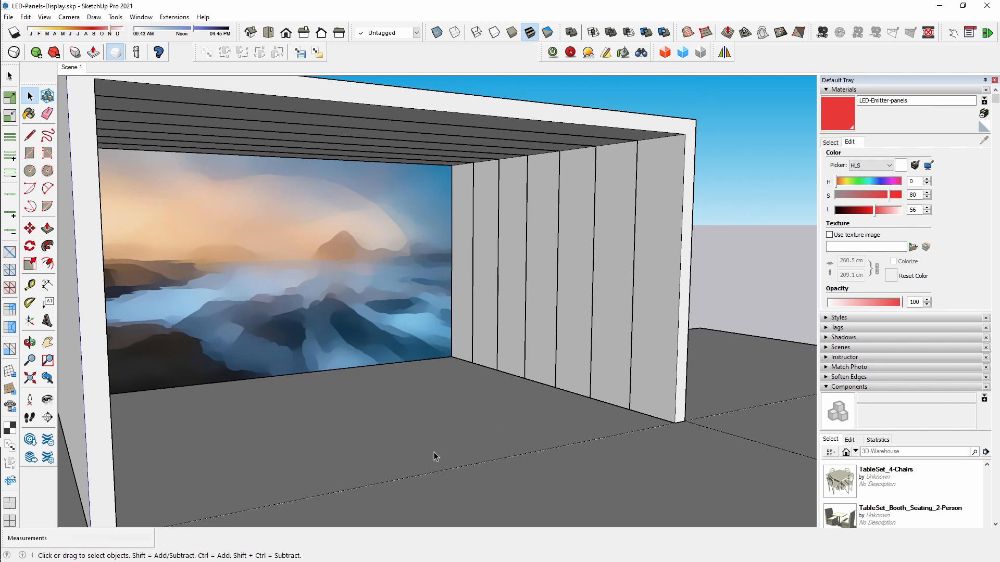
- Draw a triangle on the floor in the corner where the artwork wall meets the adjacent panelled side wall
middle_click_drag(433, 452, 629, 396)
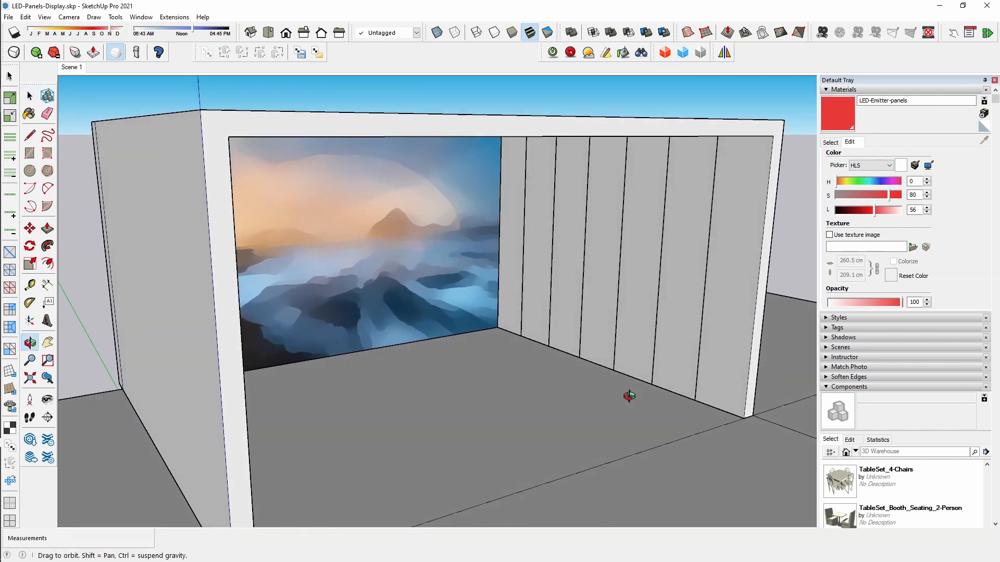
scroll(536, 361, "up", 3)
scroll(476, 341, "up", 3)
scroll(558, 398, "up", 3)
scroll(304, 335, "up", 3)
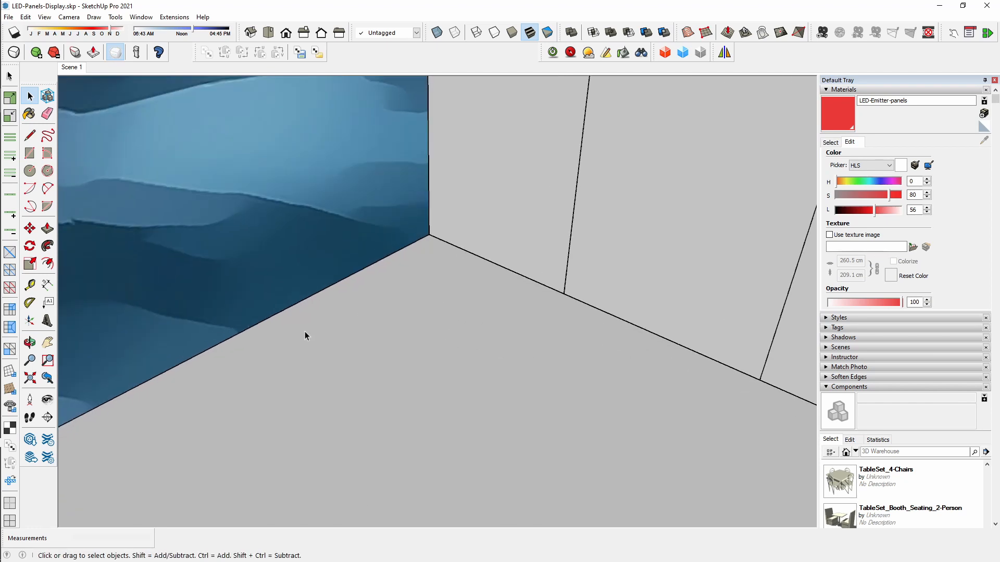
key("l")
left_click(429, 235)
left_click(564, 294)
left_click(310, 296)
left_click(429, 235)
- Extrude the corner triangle upward about 32.5 cm with Push/Pull
key("p")
left_click(436, 271)
left_click(443, 141)
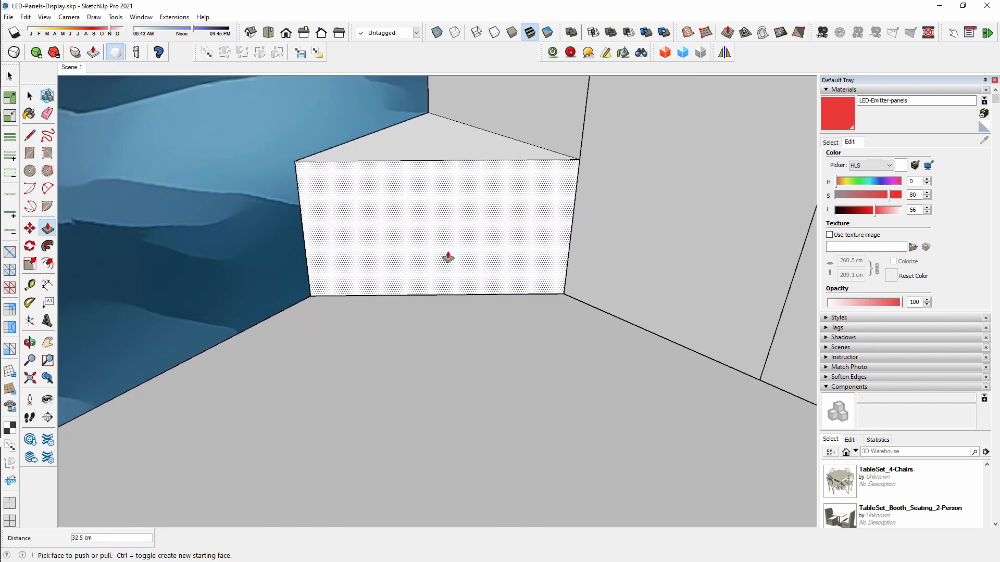
key("space")
key("l")
key("space")
- Pull the corner block's front face outward a short distance to form a thin slab
key("p")
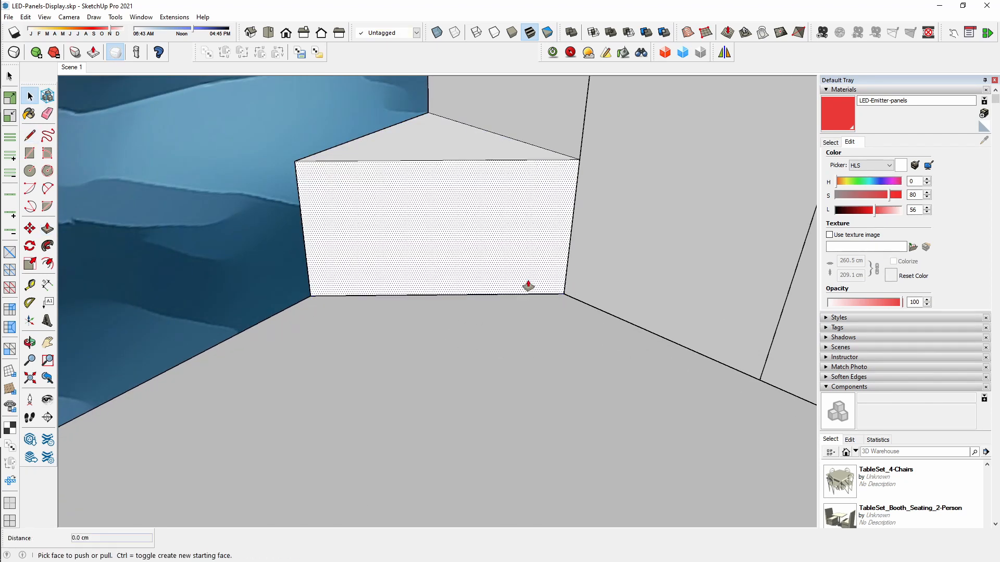
left_click(528, 286)
left_click(525, 299)
middle_click_drag(452, 284, 365, 290)
- Align the drawing axes with the corner slab's front face
key("space")
left_click(514, 298)
right_click(467, 268)
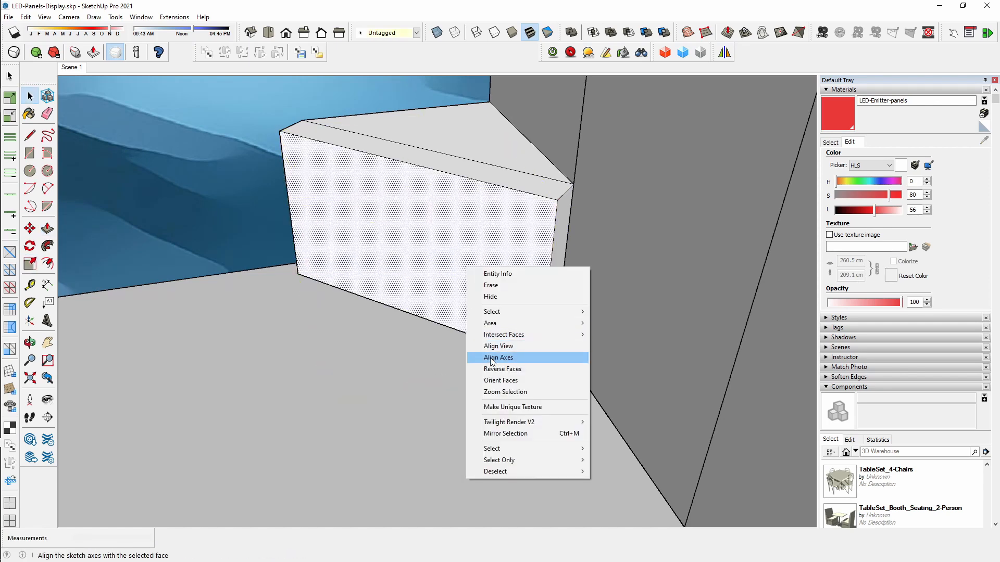
left_click(490, 361)
- Scale the slab's front face sideways so its end reaches the artwork wall
key("s")
left_click(551, 276)
middle_click_drag(610, 307, 611, 254, "shift")
left_click(581, 288)
middle_click_drag(552, 286, 635, 292)
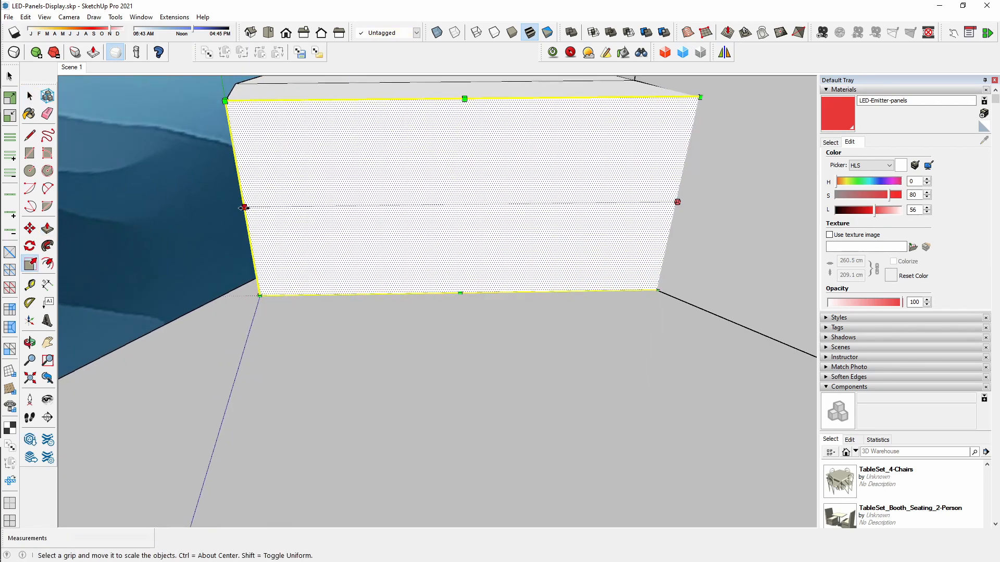
left_click(243, 208)
left_click(196, 210)
- Push the triangular top behind the slab down slightly to recess it below the front ledge
middle_click_drag(291, 201, 366, 243)
key("p")
left_click(404, 152)
left_click(402, 176)
key("space")
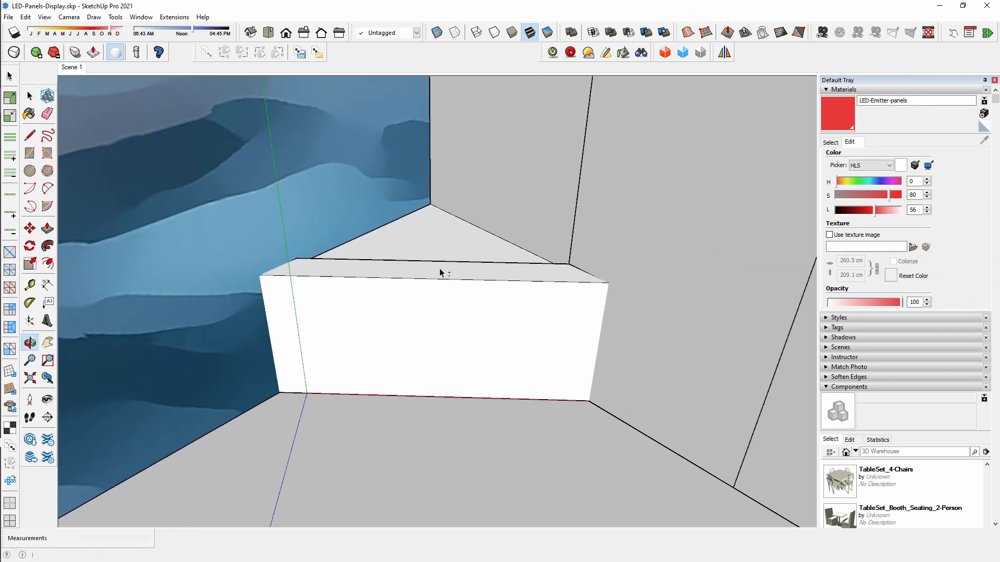
- Draw a line across the recessed triangular top from the artwork wall to the side wall, parallel to the front ledge
mouse_move(440, 269)
middle_mouse_down()
mouse_move(434, 250)
mouse_move(397, 232)
middle_mouse_up()
key("l")
left_click(346, 241)
left_click(519, 248)
- Pull the divided recessed top upward and delete the surplus face, leaving a single upright panel behind the ledge
key("space")
left_click(450, 232)
key("p")
left_click(450, 233)
left_click(473, 134)
key("Delete")
key("space")
left_click(444, 219)
- Start an image import and search the Architecture Textures folder for fire.png
key("ctrl+i")
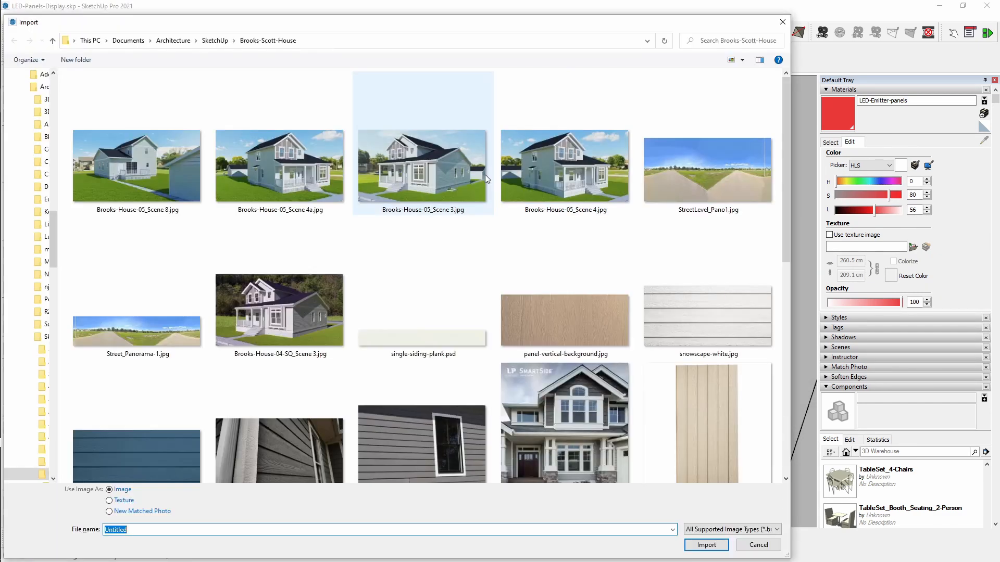
left_click(173, 39)
left_click(246, 120)
key("t")
key("Return")
key("f")
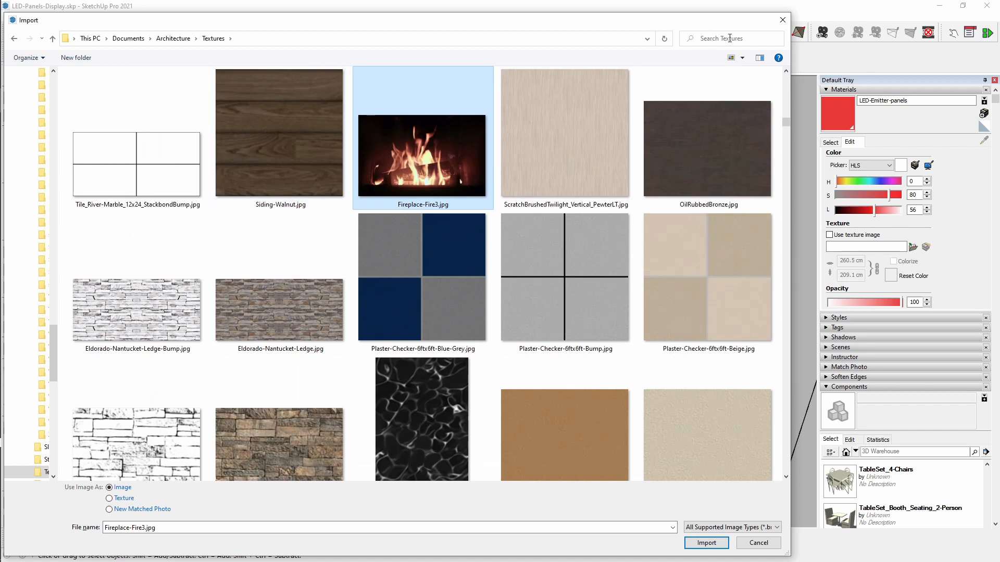
left_click(729, 38)
type("fire.png")
key("Return")
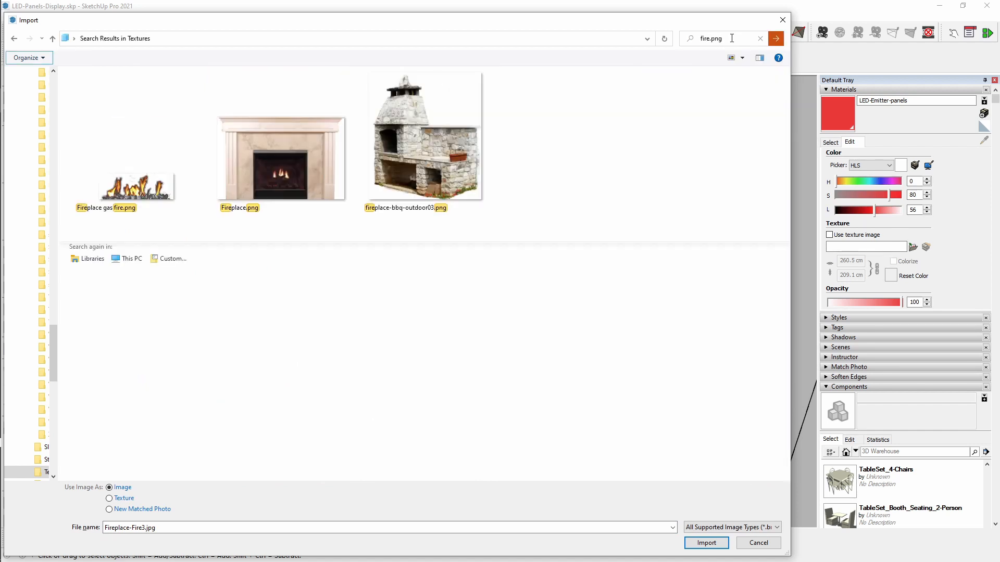
- Import Fireplace gas fire.png as an image and drop it on the upright panel
left_click(154, 201)
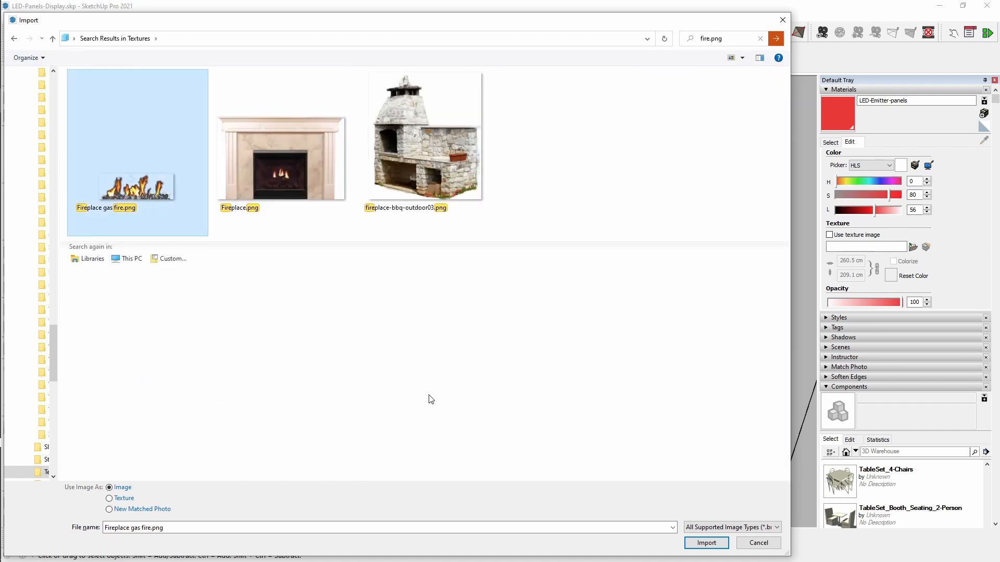
left_click(706, 542)
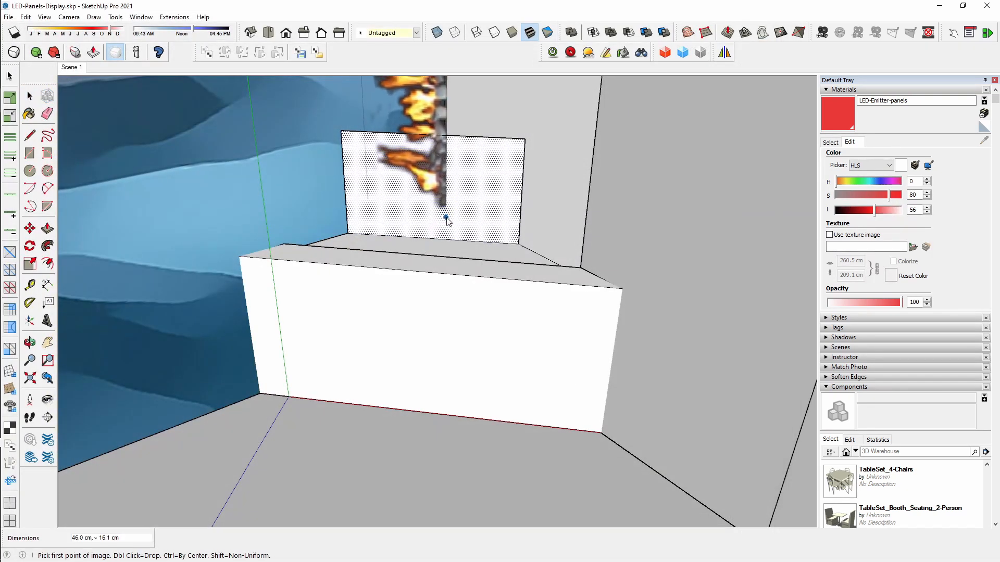
double_click(448, 226)
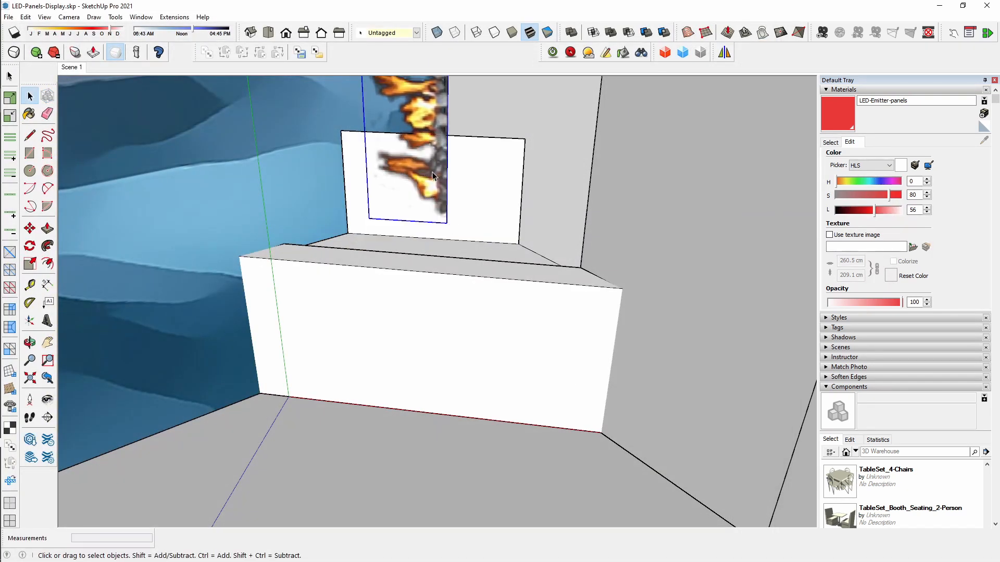
- Rotate the fire image a quarter turn so the flames stand upright on the panel
key("m")
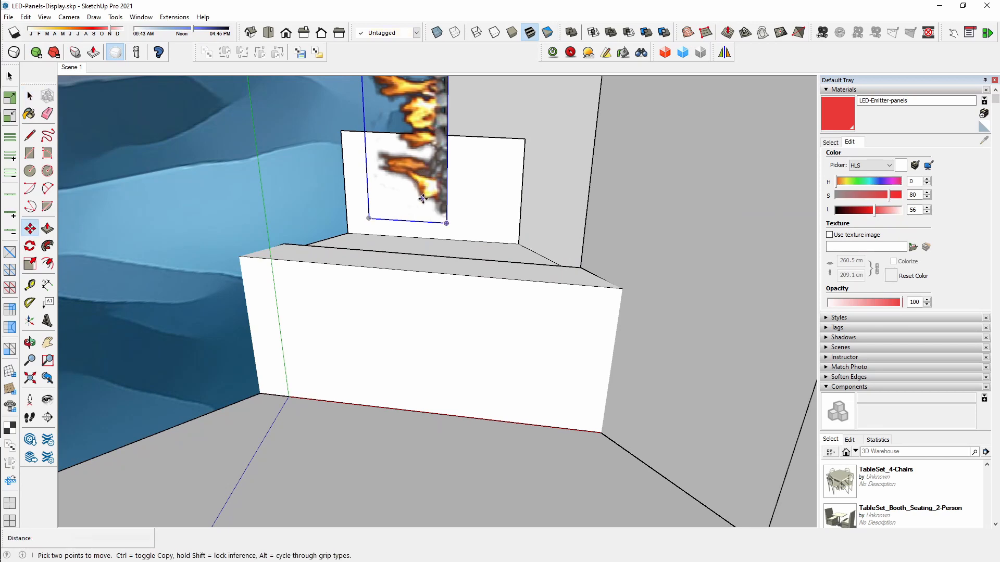
key("q")
left_click(436, 203)
left_click(436, 166)
left_click(469, 204)
- Move the fire image down to the panel's base and line it up with the panel's lower corner
key("m")
left_click(469, 217)
left_click(393, 235)
middle_click_drag(393, 235, 364, 266)
left_click(362, 239)
left_click(342, 250)
- Scale the fire image down to fit the upright panel's width
key("e")
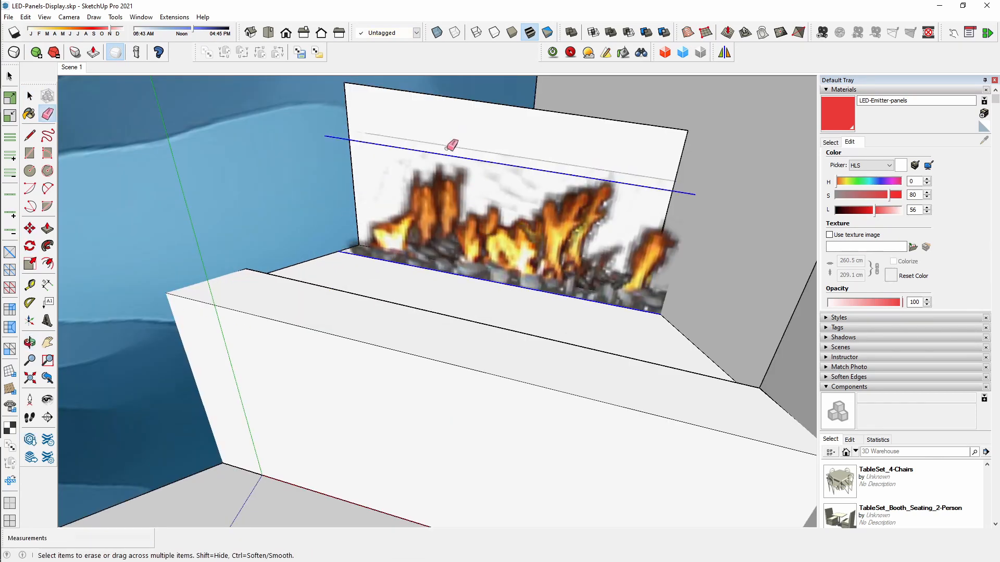
key("s")
middle_click_drag(451, 149, 512, 137)
left_click(683, 208)
key("space")
- Explode the fire image and erase the leftover upright panel around it
right_click(491, 178)
mouse_move(520, 250)
middle_mouse_down()
mouse_move(442, 281)
mouse_move(397, 331)
middle_mouse_up()
left_click(519, 236)
key("e")
left_click(678, 159)
- Sample the 0130_Gainsboro material from the side wall and paint the whole corner block with it
key("space")
key("b")
left_click(719, 257, "alt")
middle_click_drag(665, 345, 602, 286)
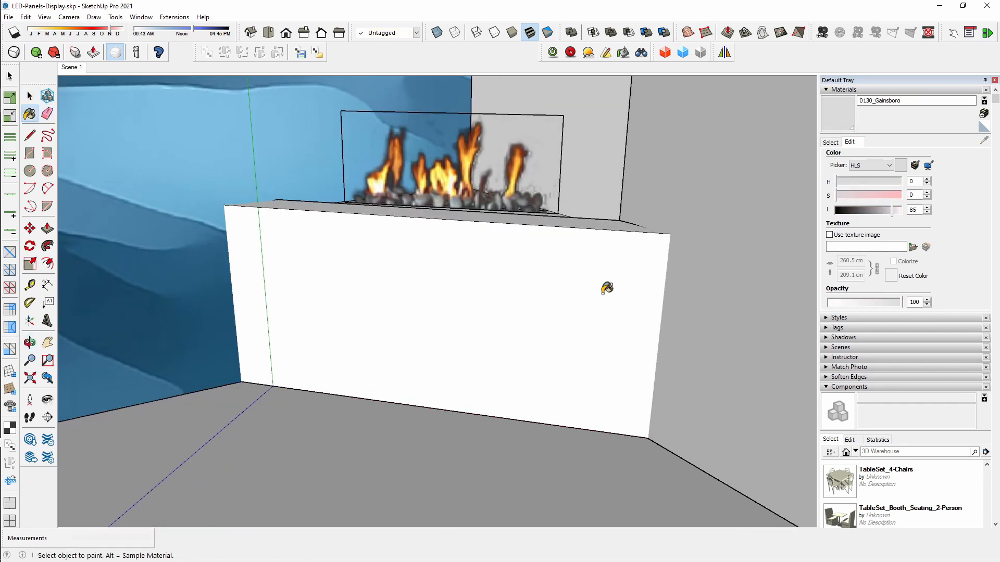
key("space")
triple_click(509, 319)
middle_click_drag(495, 304, 530, 317)
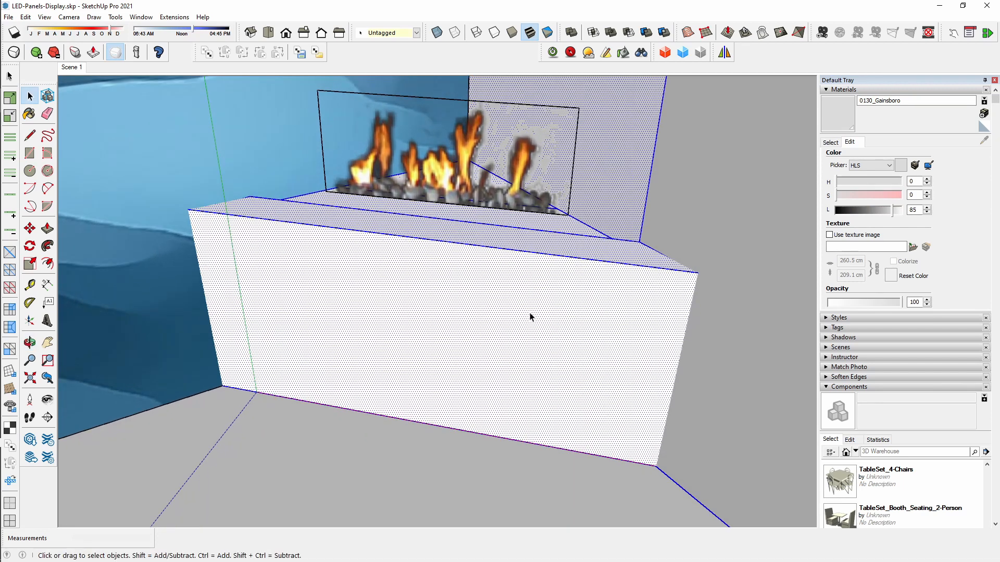
key("b")
left_click(548, 317)
key("space")
key("ctrl+t")
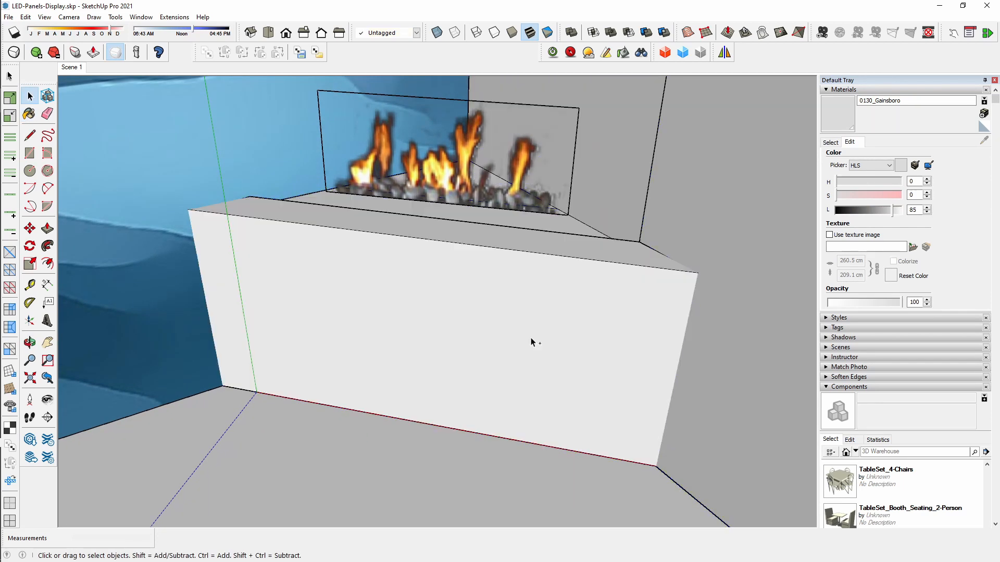
- Apply the Emitter template Low Voltage 50W to the Fireplace gas fire material in the Twilight material editor
left_click(77, 67)
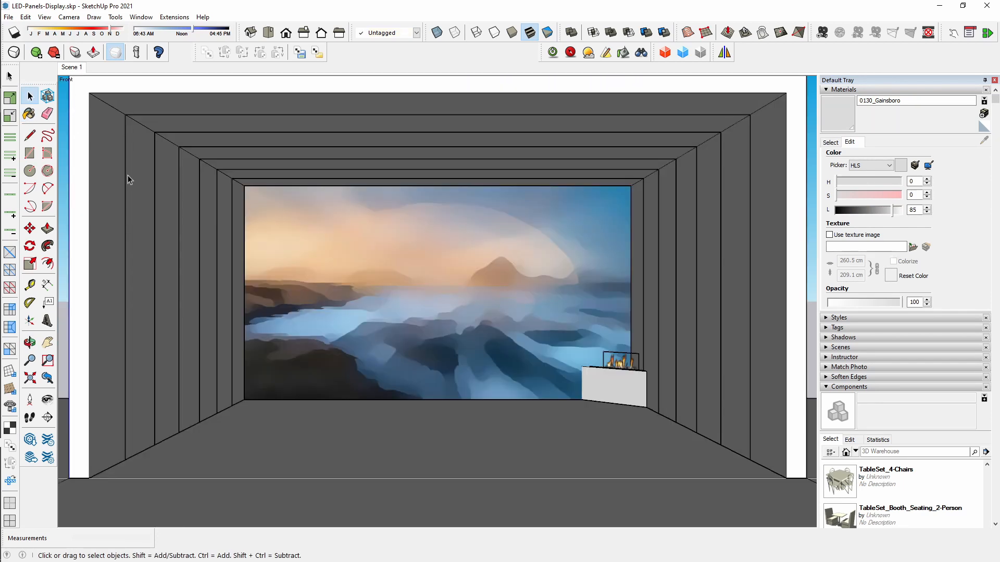
scroll(607, 405, "up", 6)
middle_click_drag(765, 400, 381, 373)
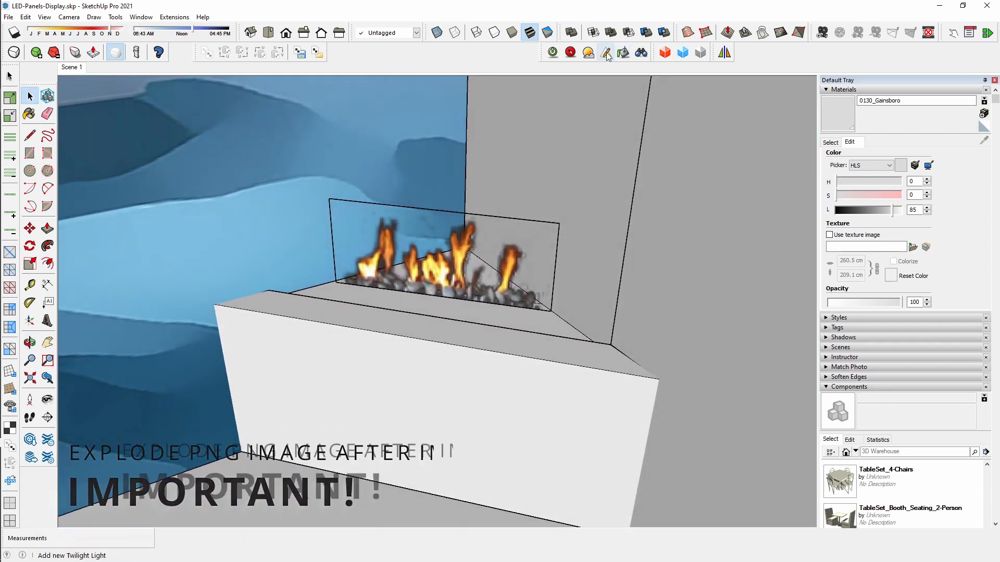
left_click(623, 53)
left_click(467, 251)
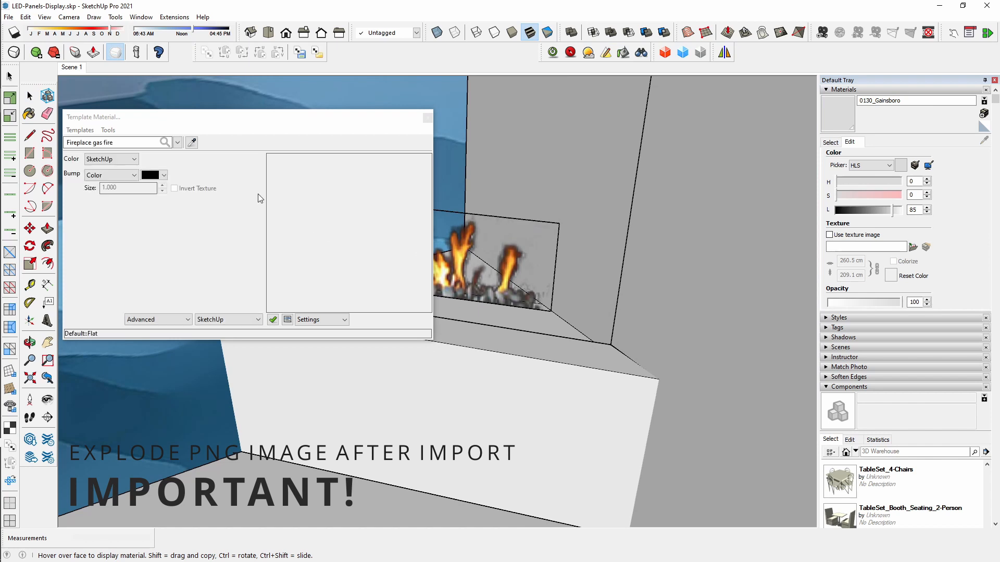
left_click(80, 130)
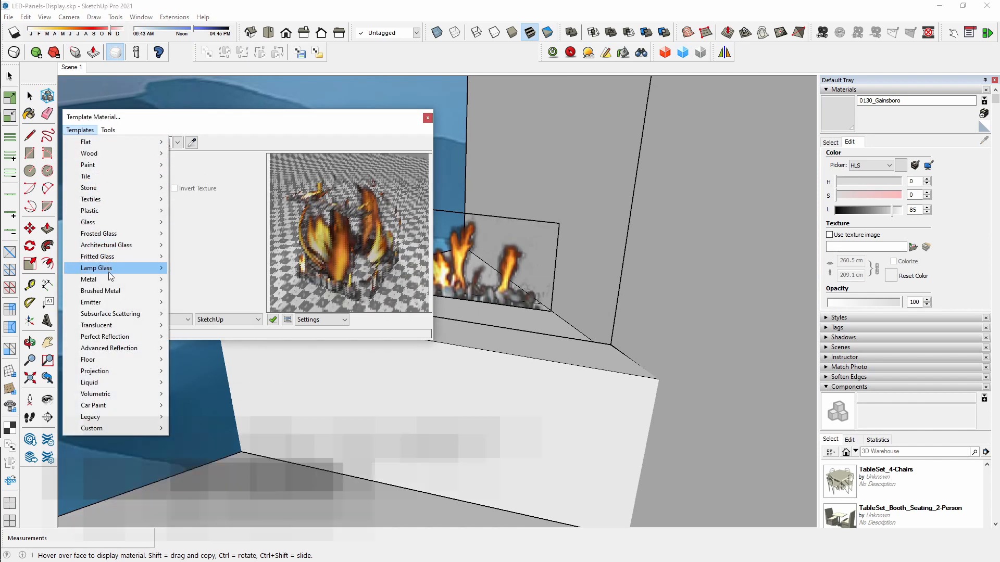
mouse_move(114, 308)
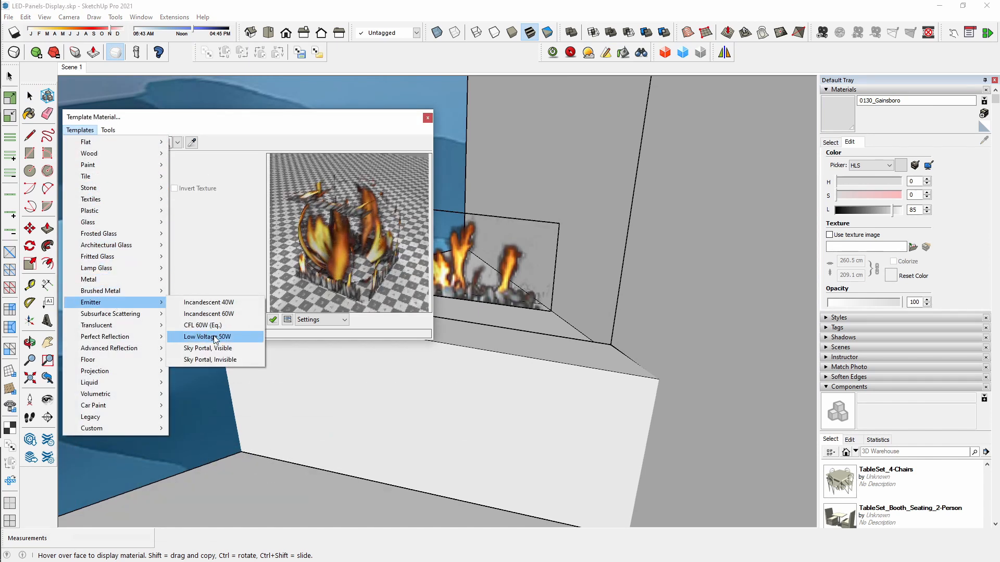
left_click(208, 336)
- Set the fire emitter's power to 300 watts and close the material editor
double_click(114, 175)
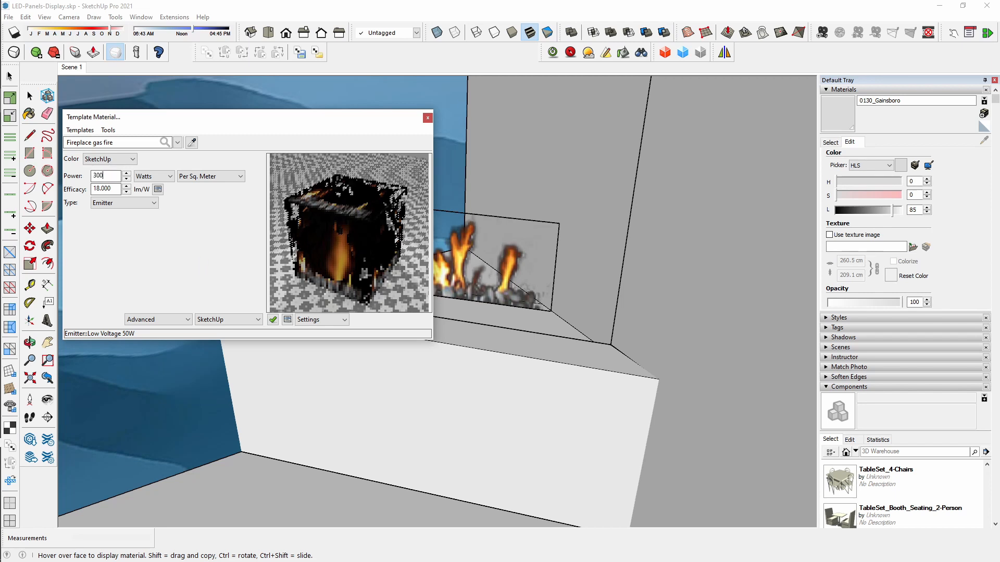
key("Return")
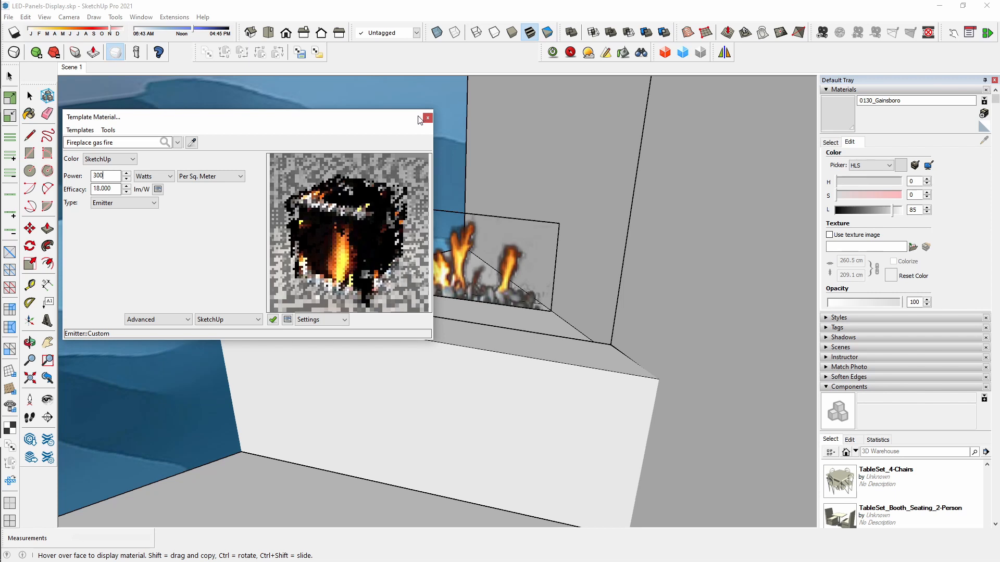
left_click(427, 118)
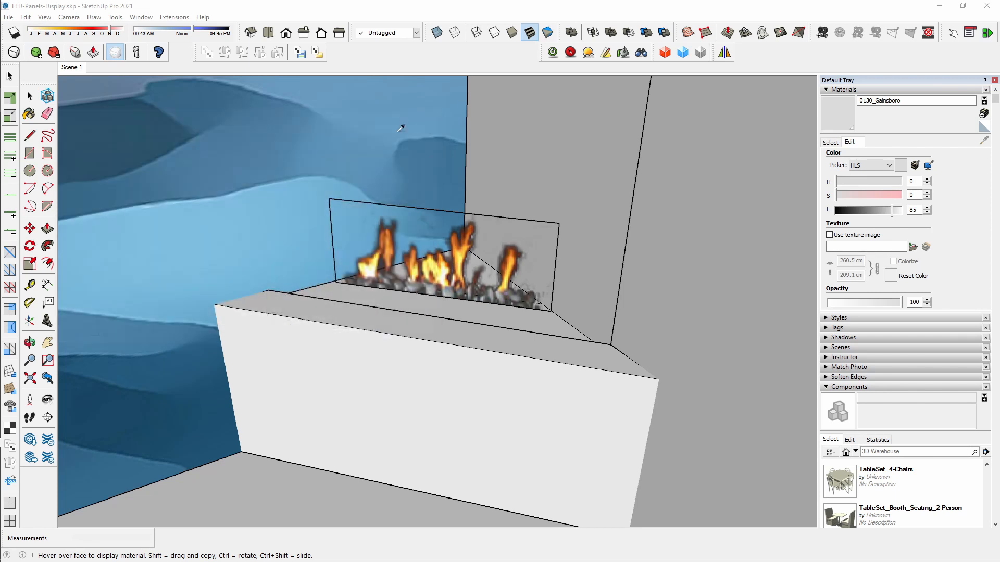
left_click(30, 97)
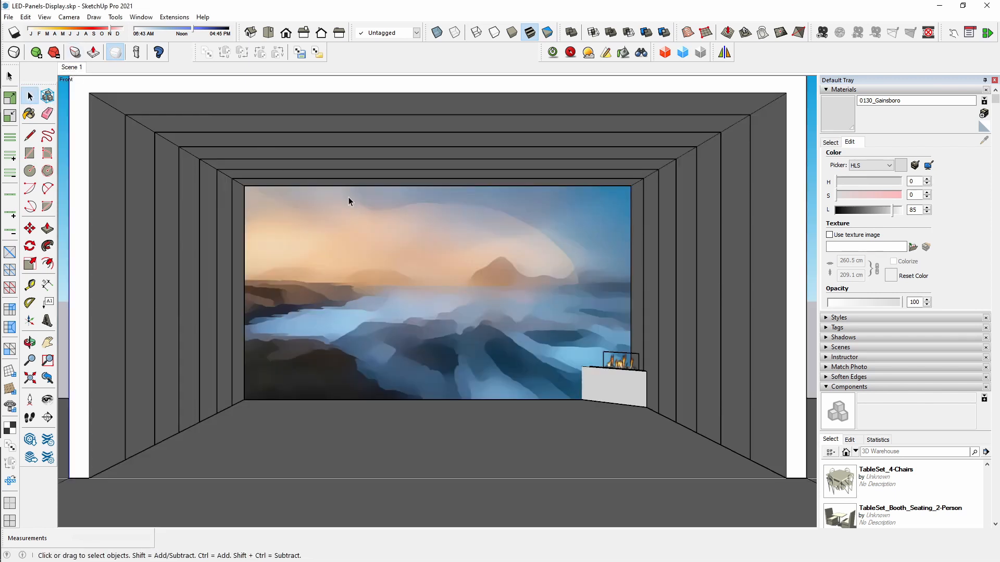
- Test-render a closer view of the corner fireplace, stop the render and close it without saving
scroll(652, 385, "up", 6)
middle_click_drag(573, 348, 666, 299)
left_click(553, 52)
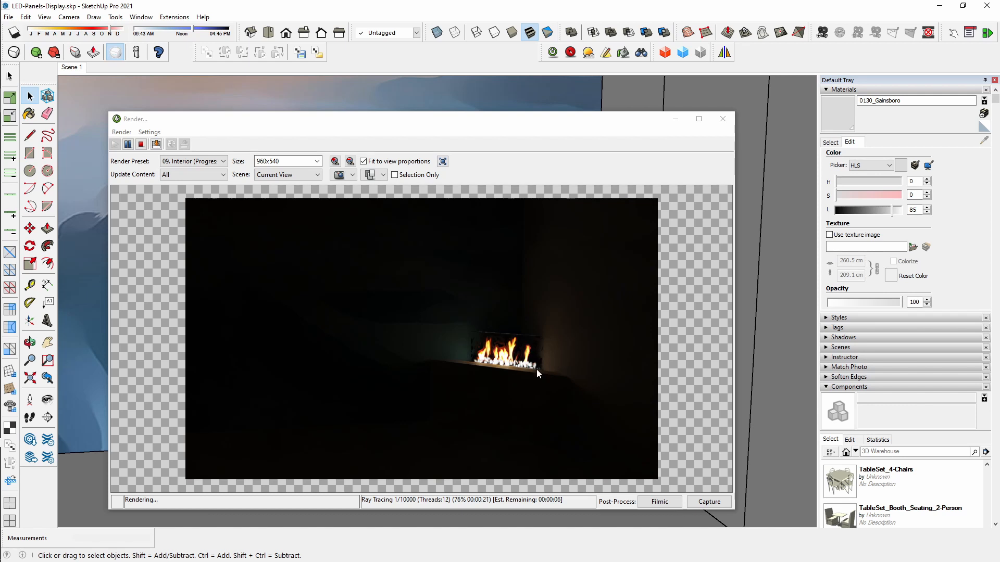
left_click(142, 144)
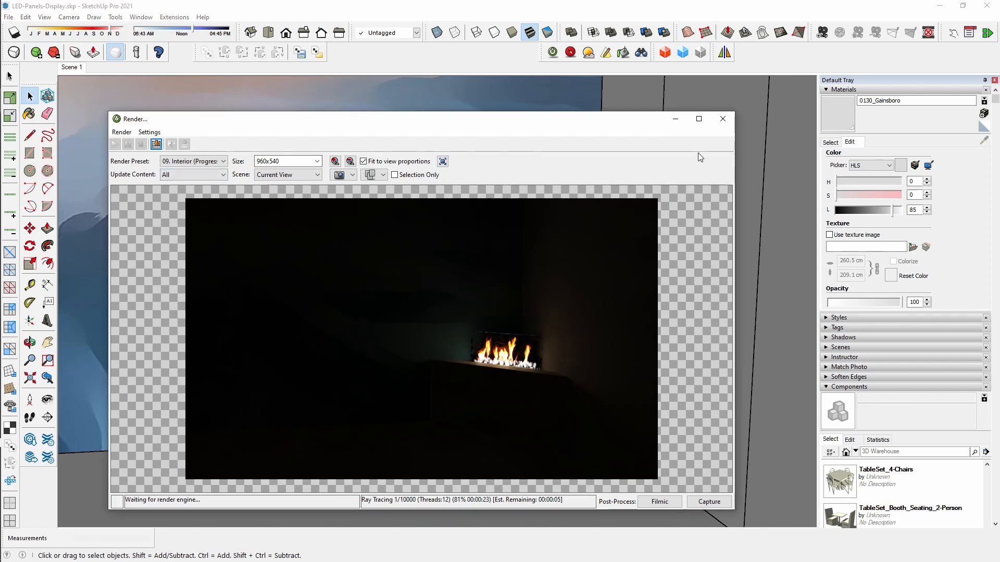
left_click(723, 119)
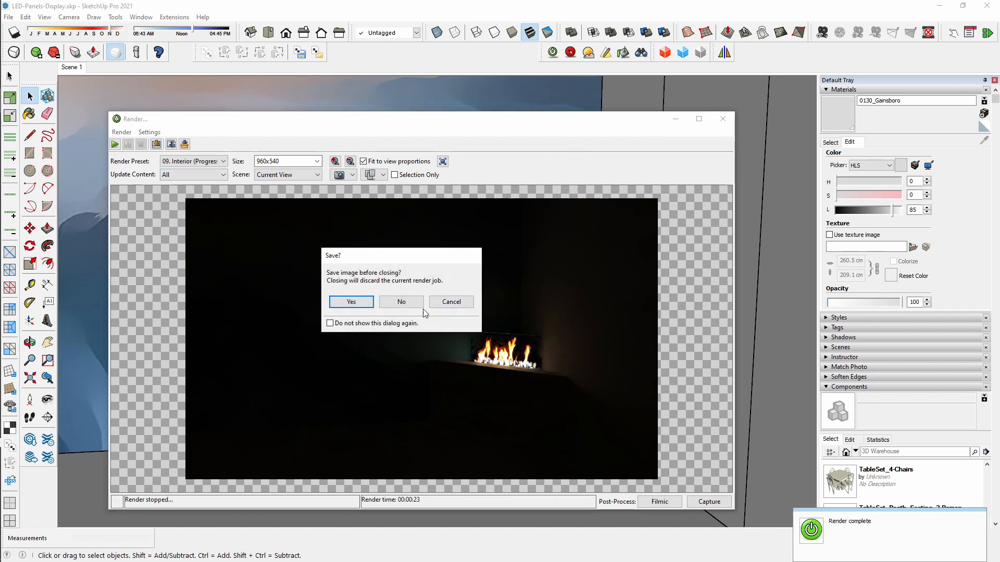
left_click(401, 299)
- Find the flame images in the Textures folder and import flames_transparent.png as an image
middle_click_drag(518, 292, 540, 301)
key("ctrl+i")
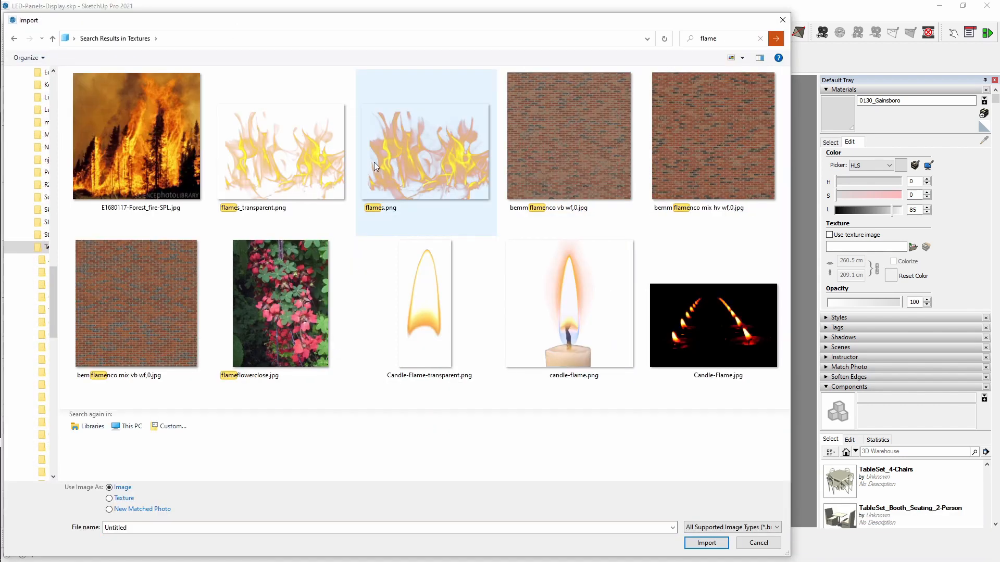
left_click(376, 162)
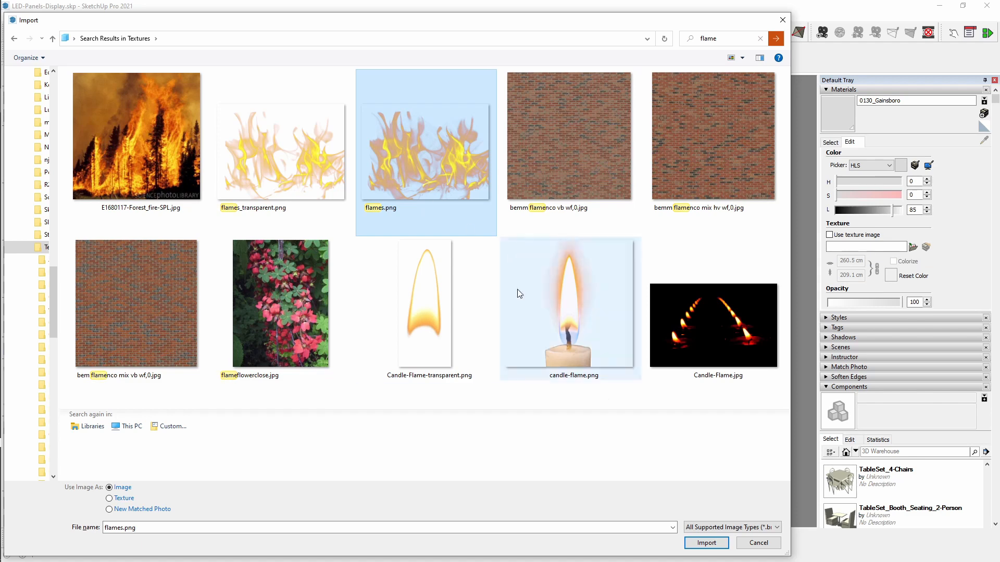
left_click(320, 189)
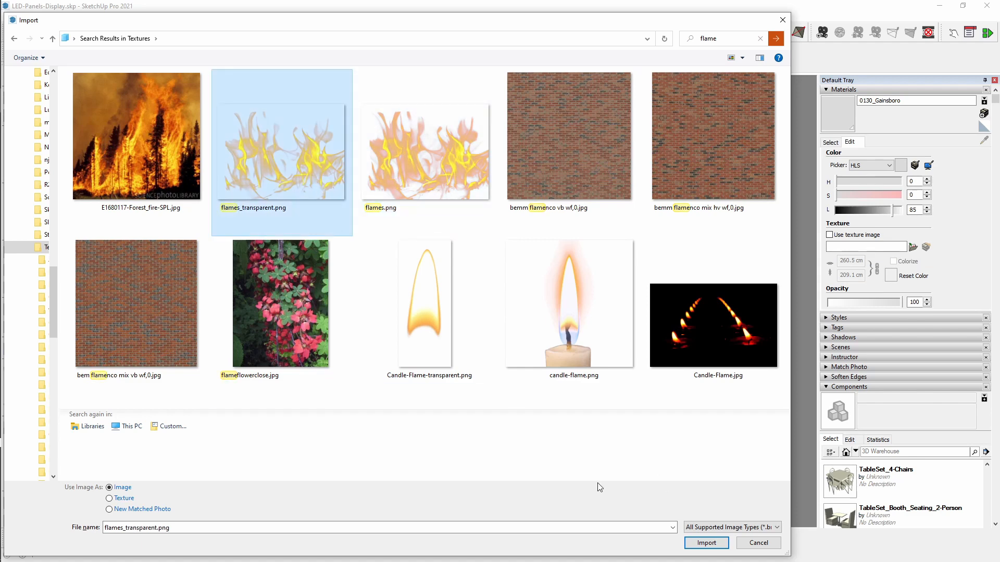
left_click(461, 144)
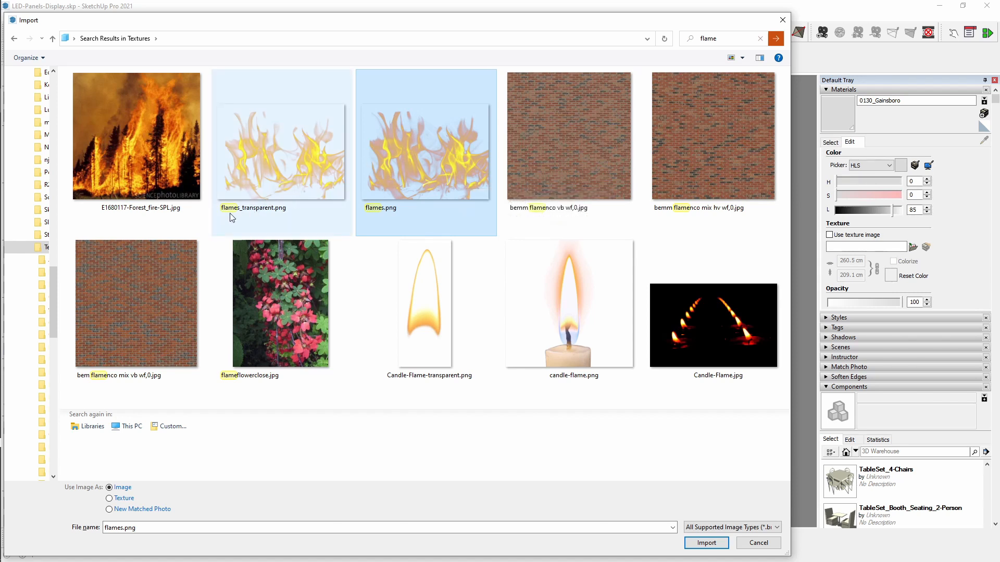
left_click(261, 172)
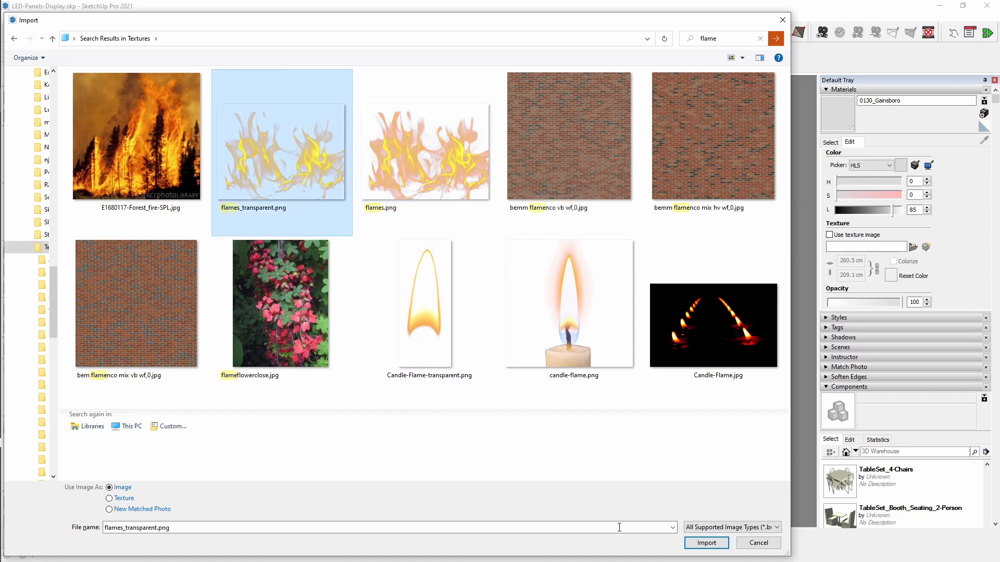
left_click(707, 543)
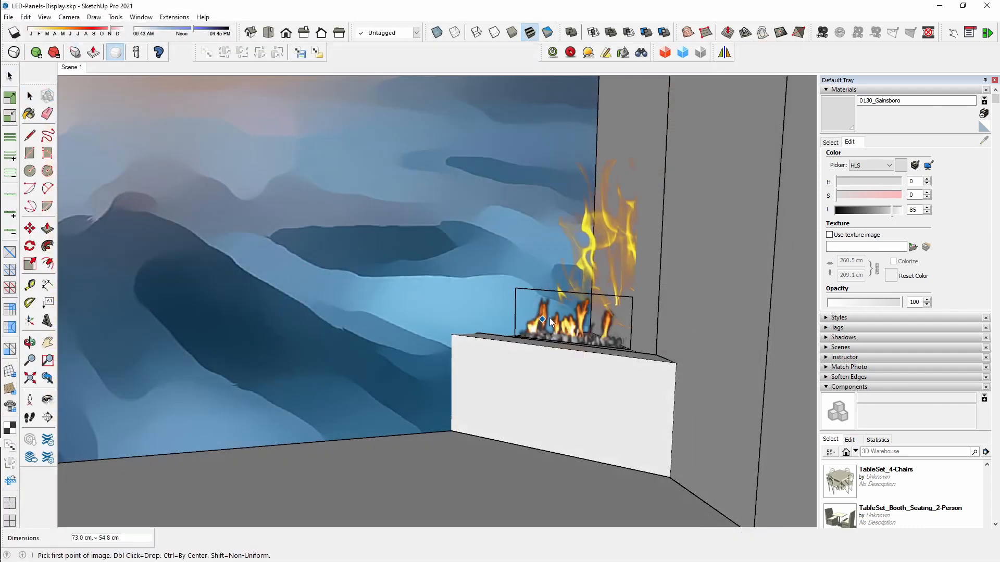
- Place the transparent flames image upright along the front edge of the fireplace recess, spanning roughly the existing gas fire image
scroll(515, 339, "up", 5)
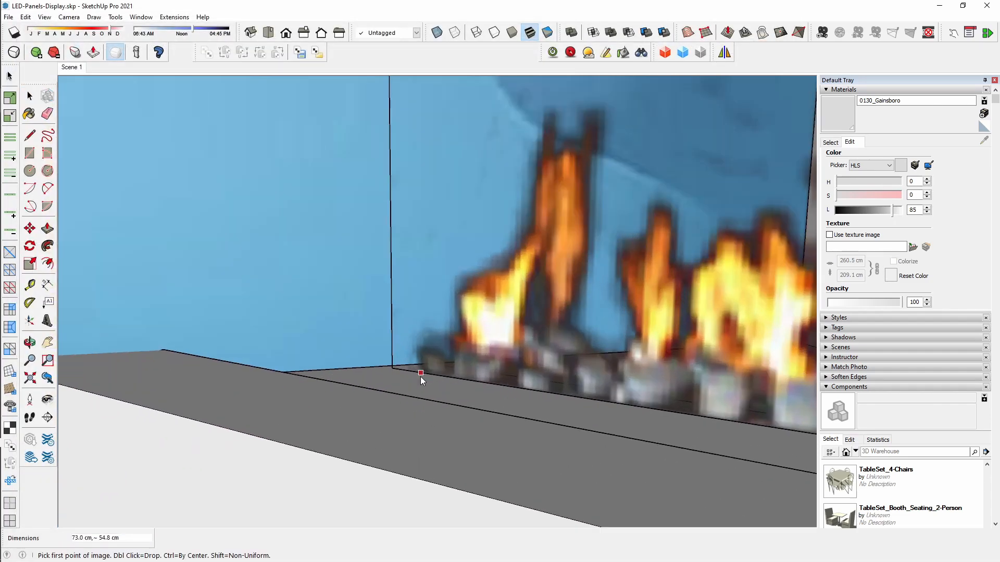
scroll(429, 375, "down", 3)
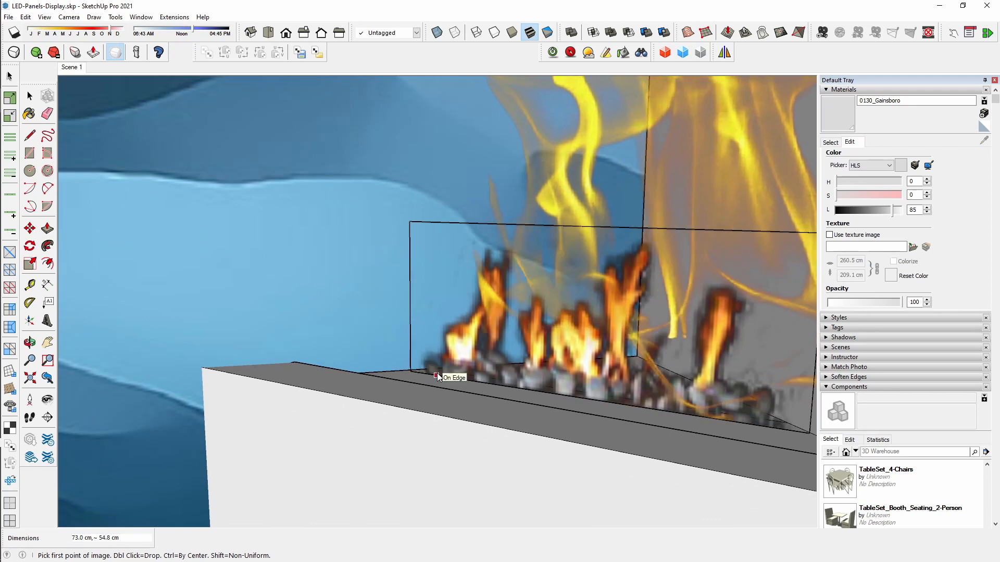
left_click(437, 373)
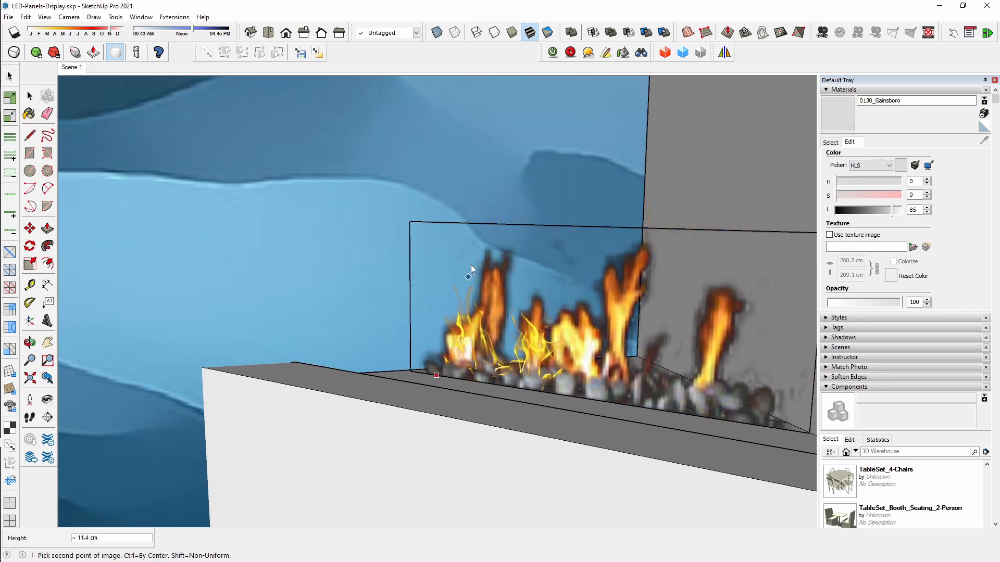
left_click(599, 168)
scroll(520, 270, "down", 2)
middle_click_drag(521, 269, 682, 350)
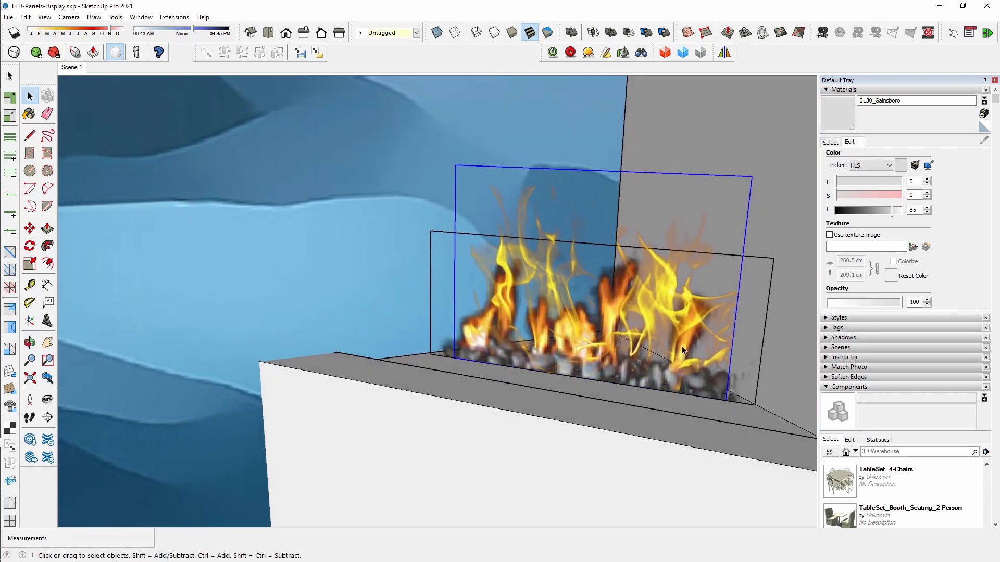
- Delete the old gas fire image with the pebbles from the fireplace
left_click(751, 319)
double_click(751, 319)
key("Delete")
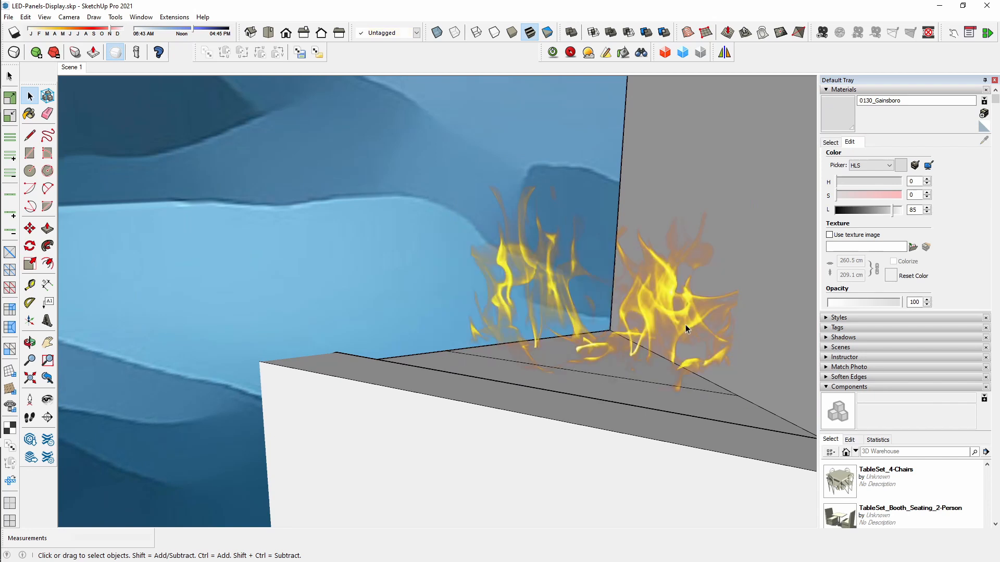
- Explode the flames image into a textured face and load its material into the Twilight material editor
left_click(686, 329)
scroll(619, 327, "up", 1)
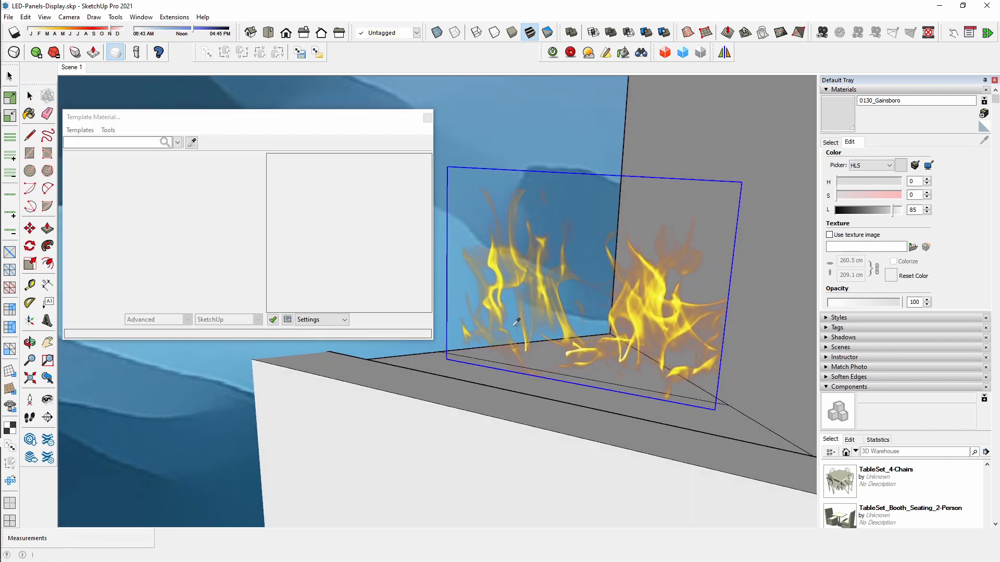
right_click(515, 299)
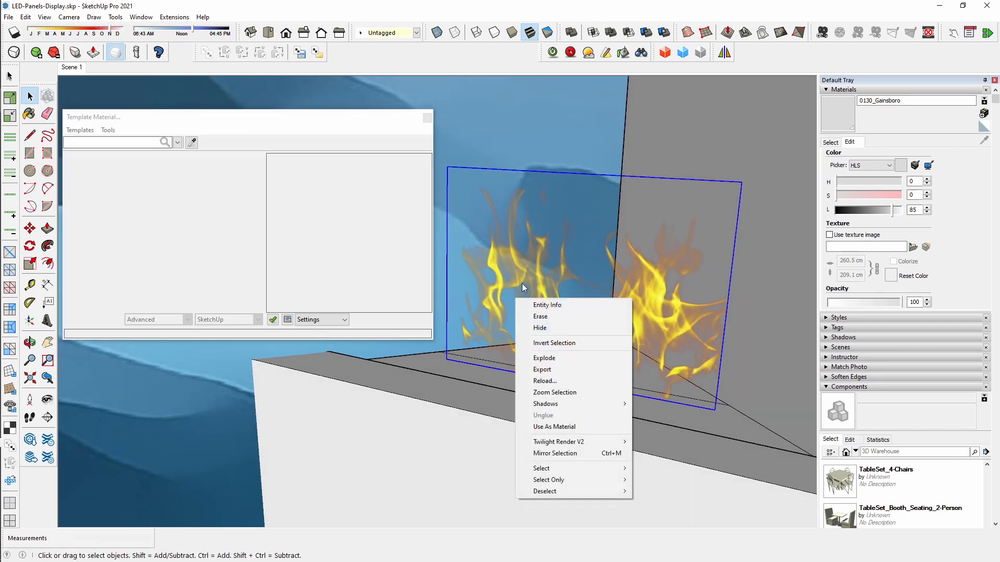
left_click(552, 358)
left_click(198, 142)
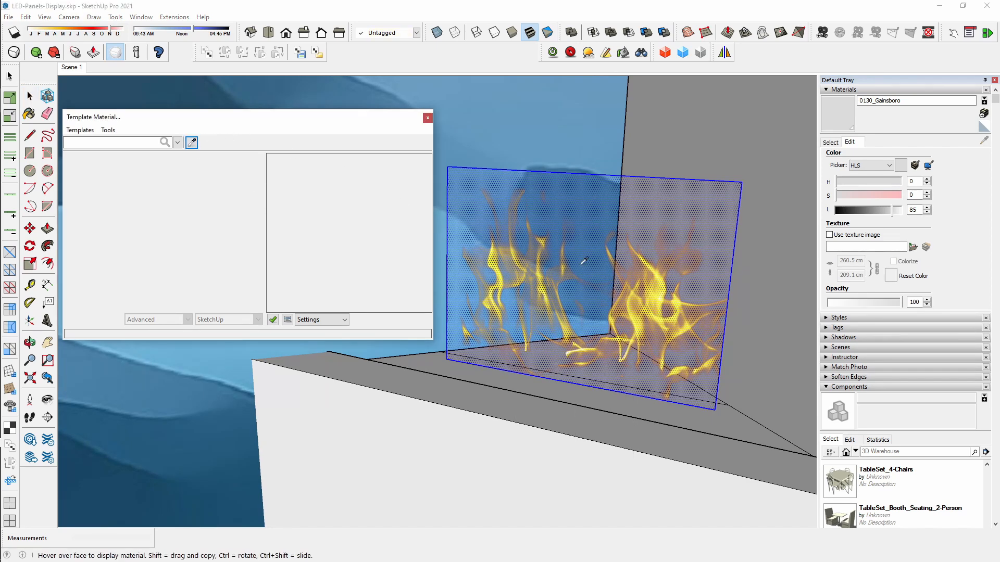
left_click(522, 281)
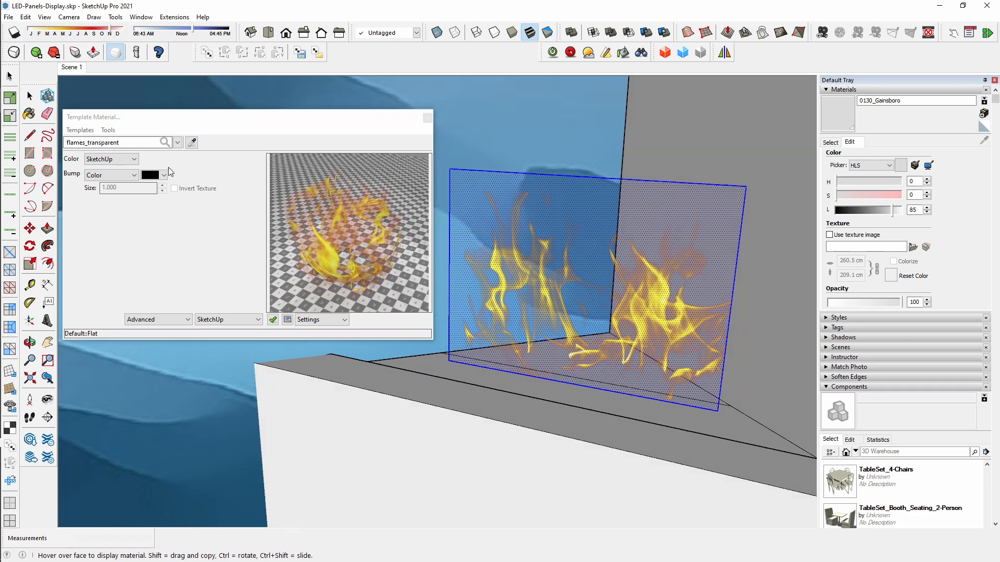
- Apply the Emitter template Low Voltage 50W to flames_transparent and set its power to 300 watts
left_click(81, 130)
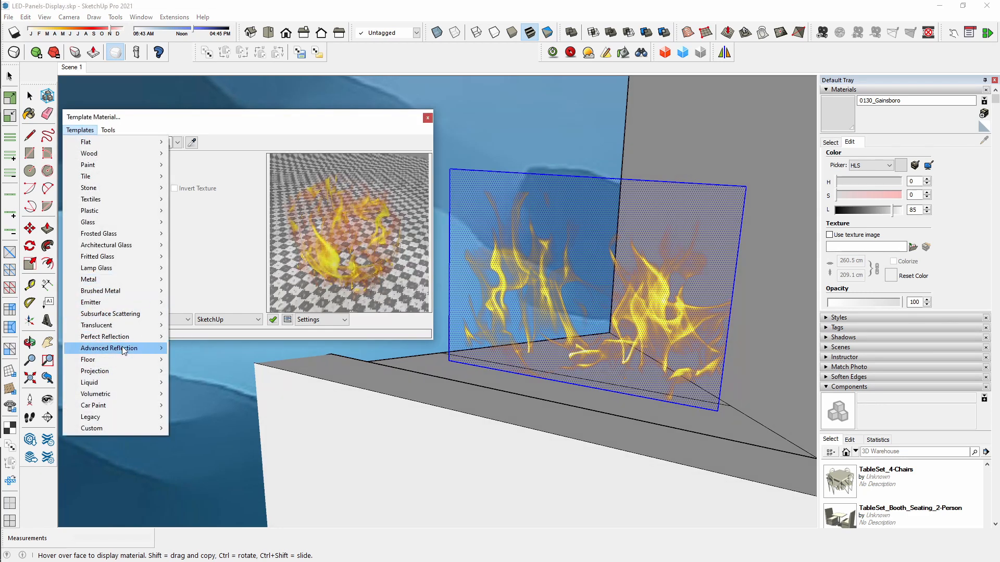
mouse_move(135, 302)
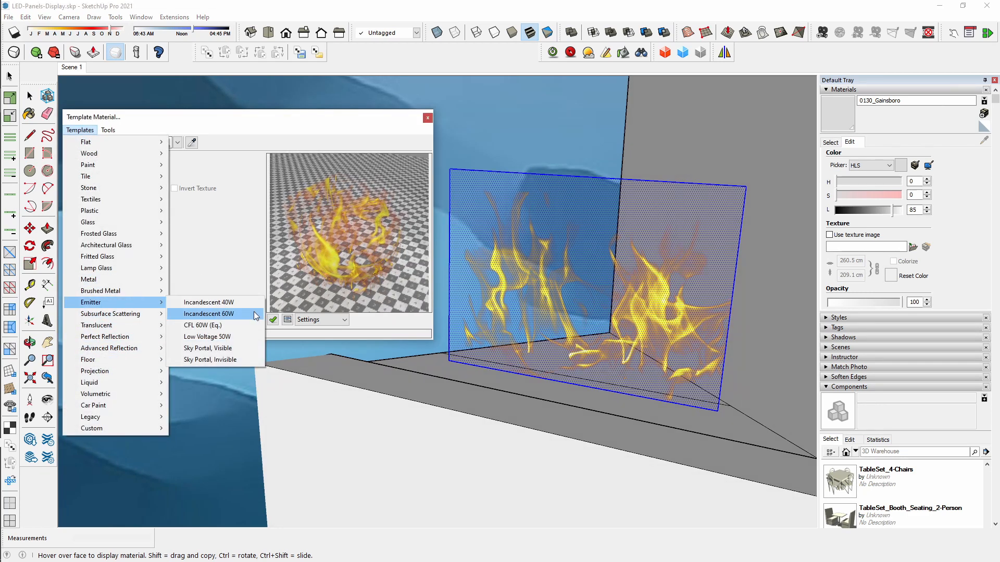
left_click(215, 337)
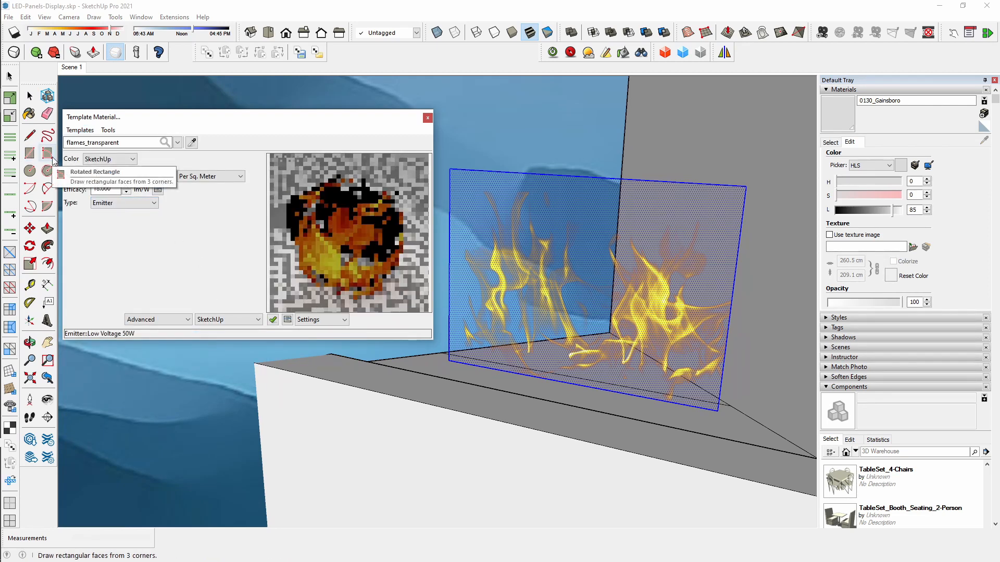
type("300")
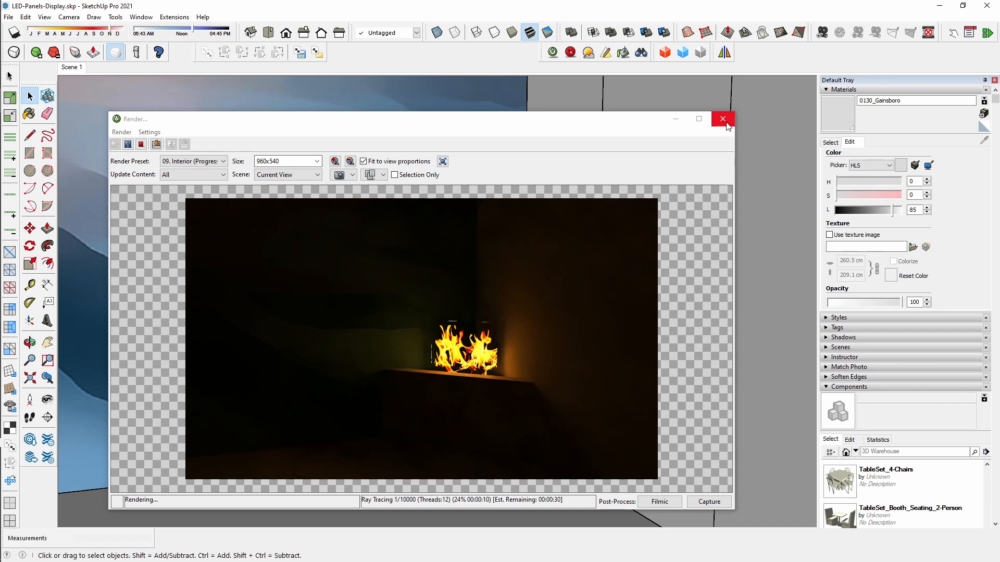
- Stop the running test render of the emitting flames and close it without saving the image
left_click(727, 126)
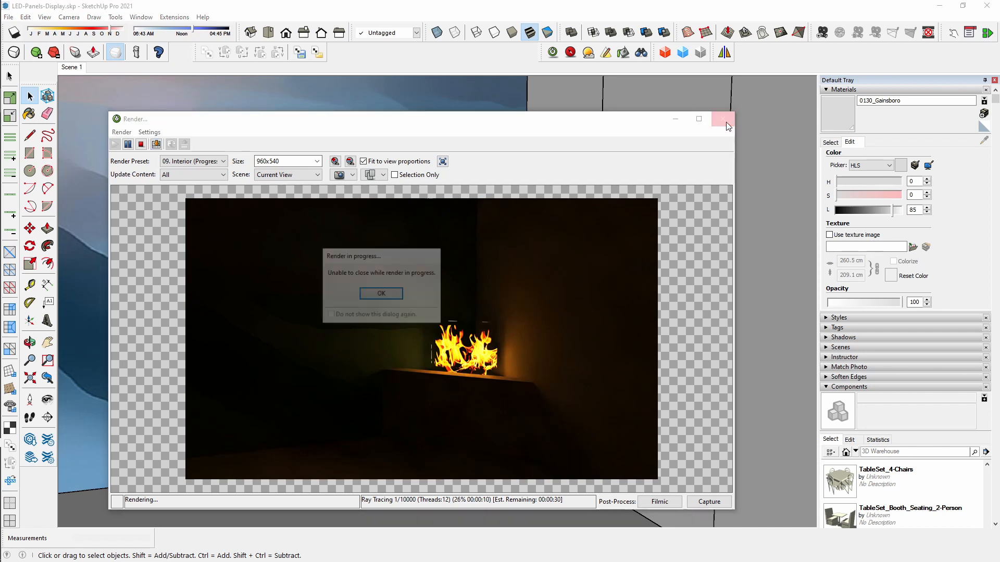
left_click(392, 295)
left_click(141, 145)
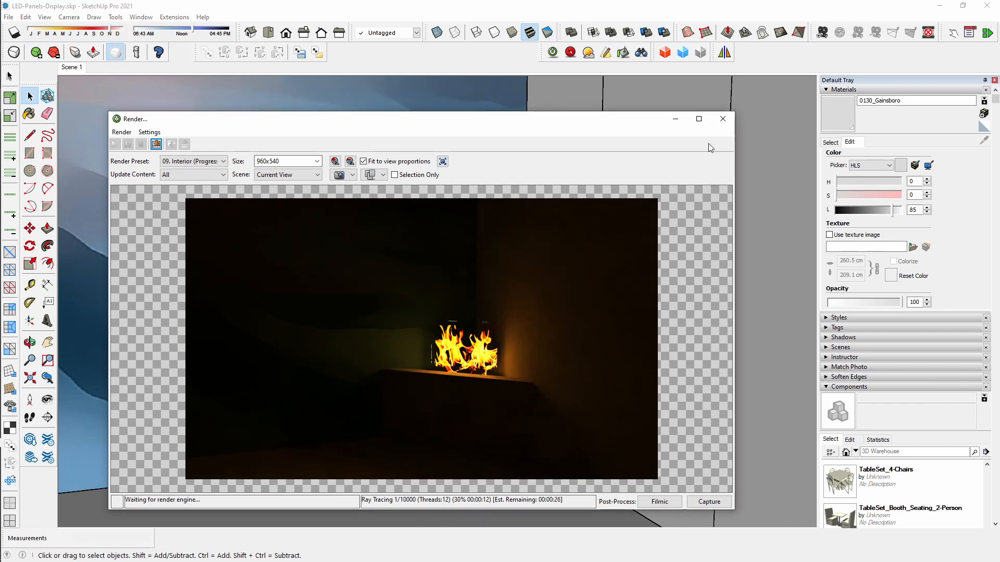
left_click(722, 119)
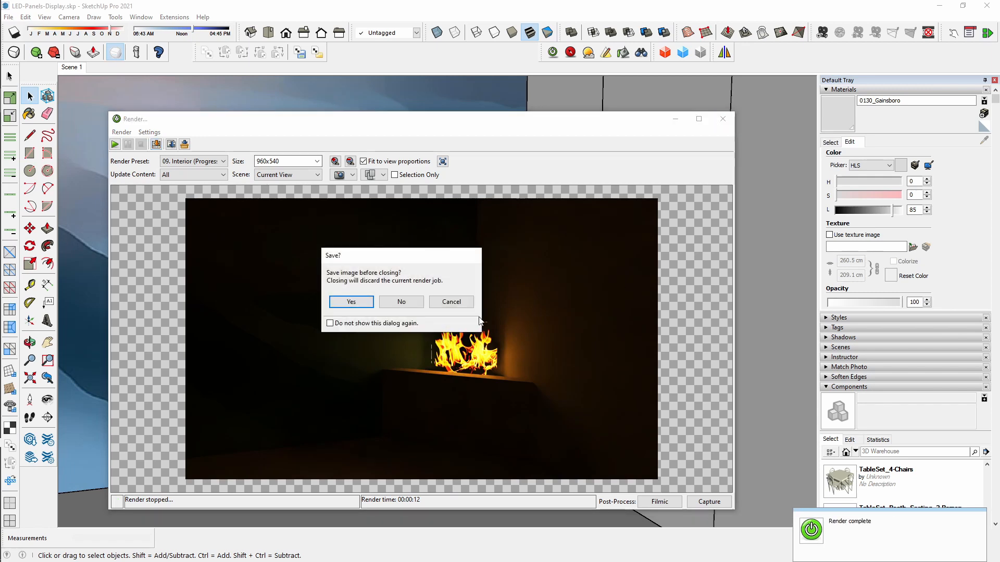
left_click(400, 301)
- Reload the flames_transparent material in the Twilight material editor and convert it to a Deep material
scroll(517, 325, "up", 5)
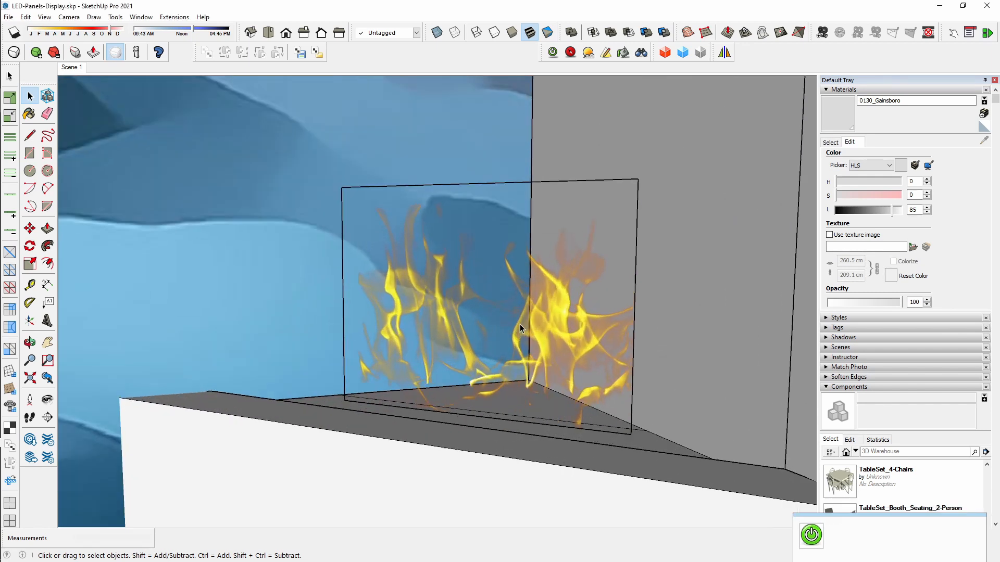
left_click(542, 229)
middle_click_drag(542, 230, 472, 259)
key("ctrl+t")
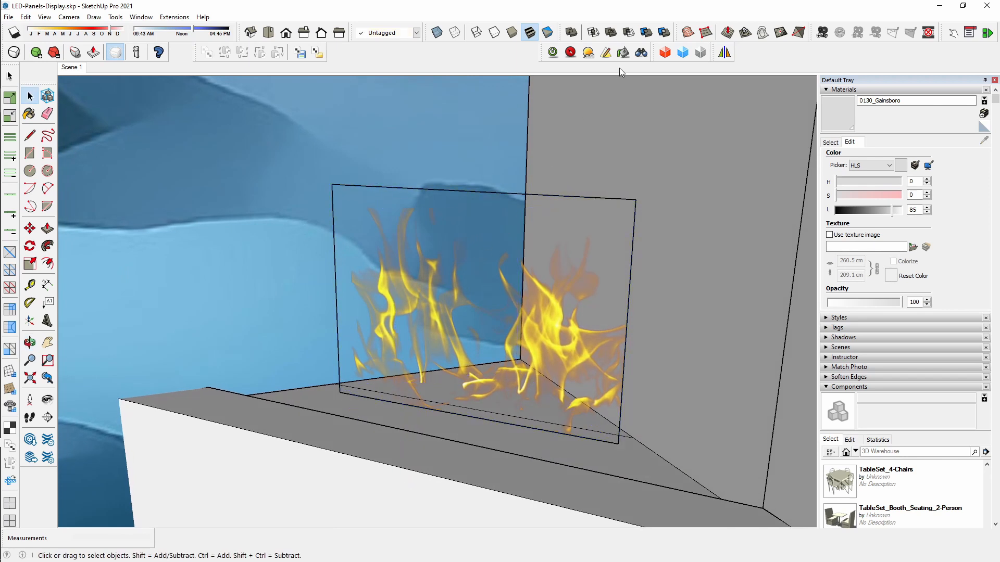
left_click(623, 52)
left_click(549, 296)
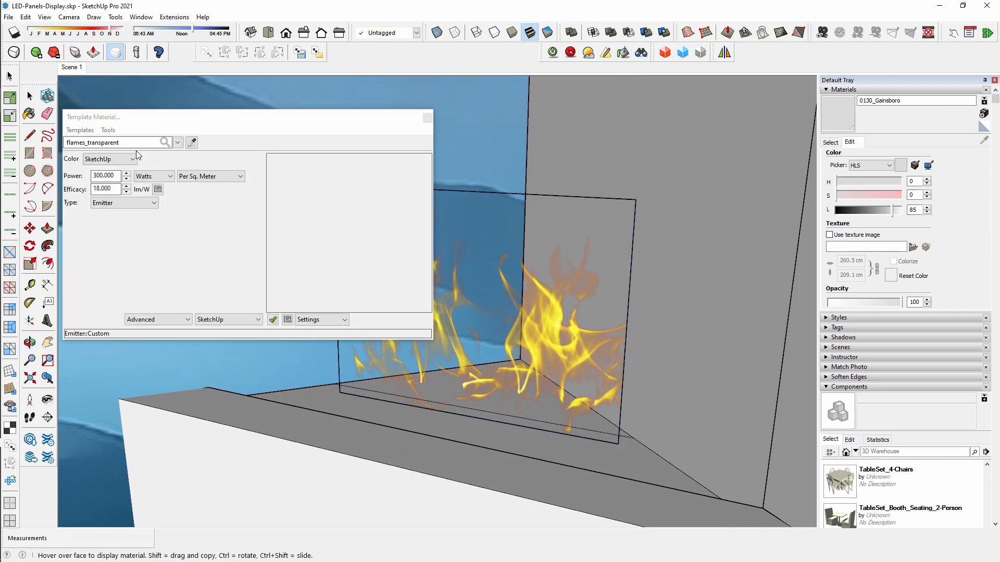
left_click(108, 130)
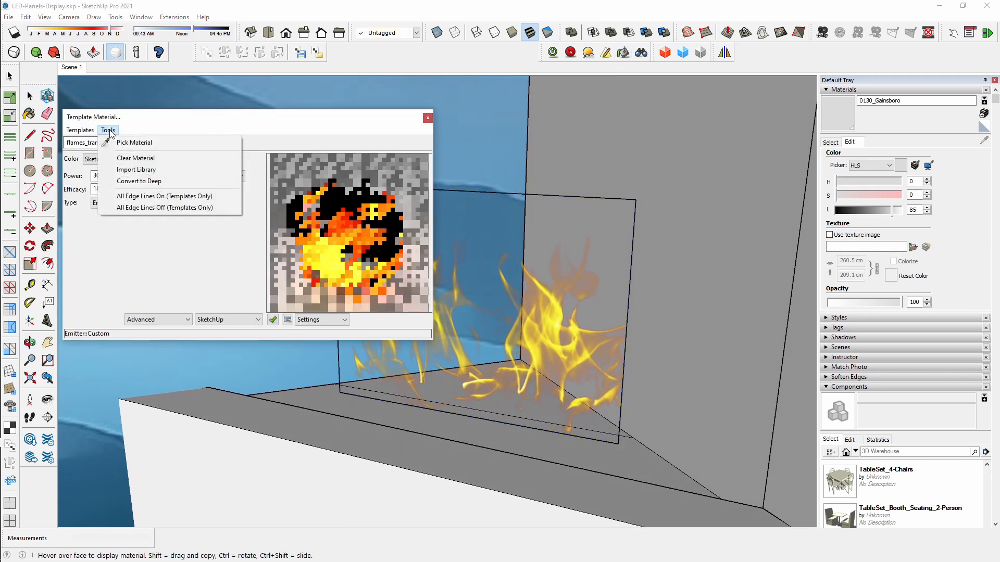
left_click(144, 186)
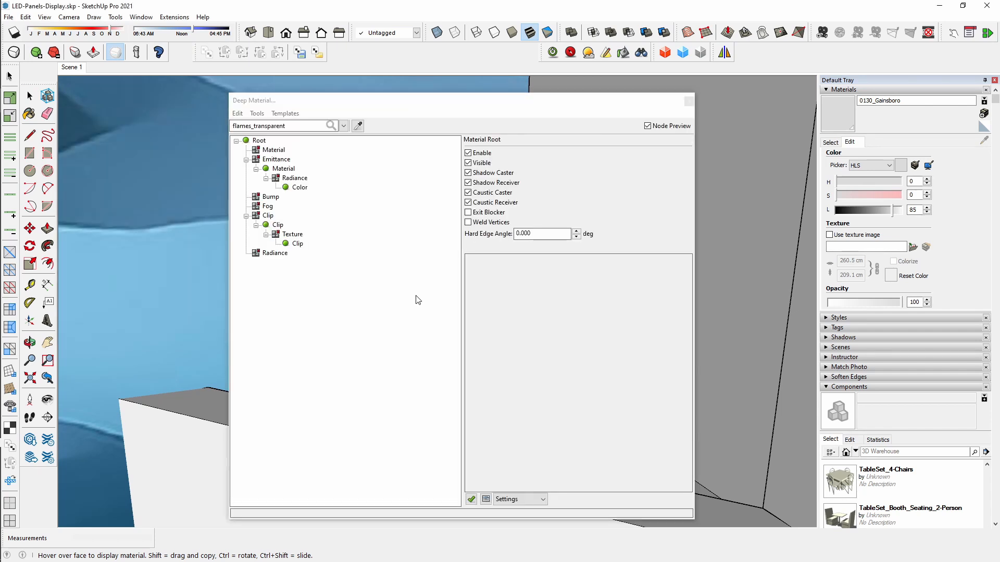
- Set the Alpha Clipping threshold of the flames material's Clip node to 0.5 and close the Deep Material editor
left_click(299, 243)
left_click(292, 235)
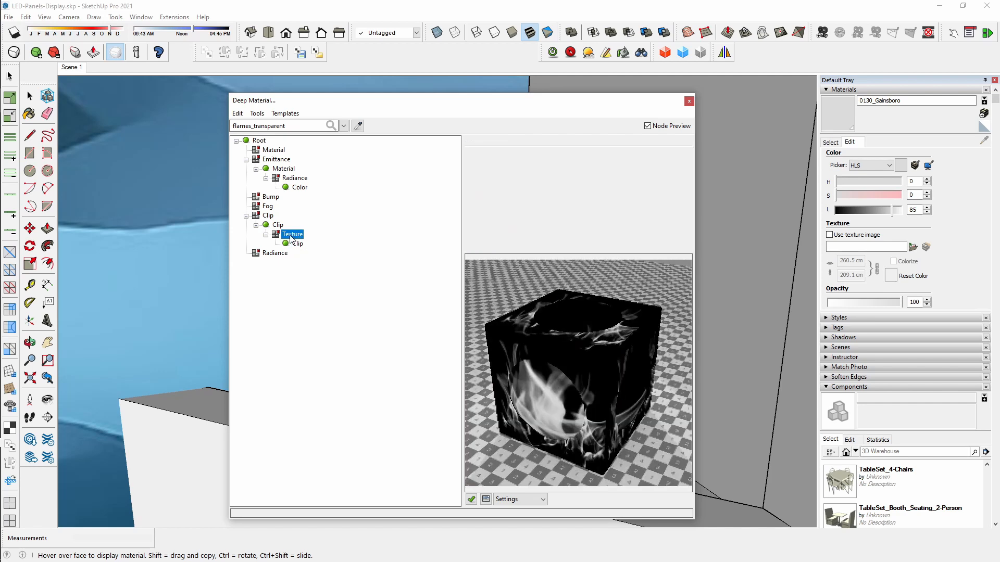
left_click(279, 224)
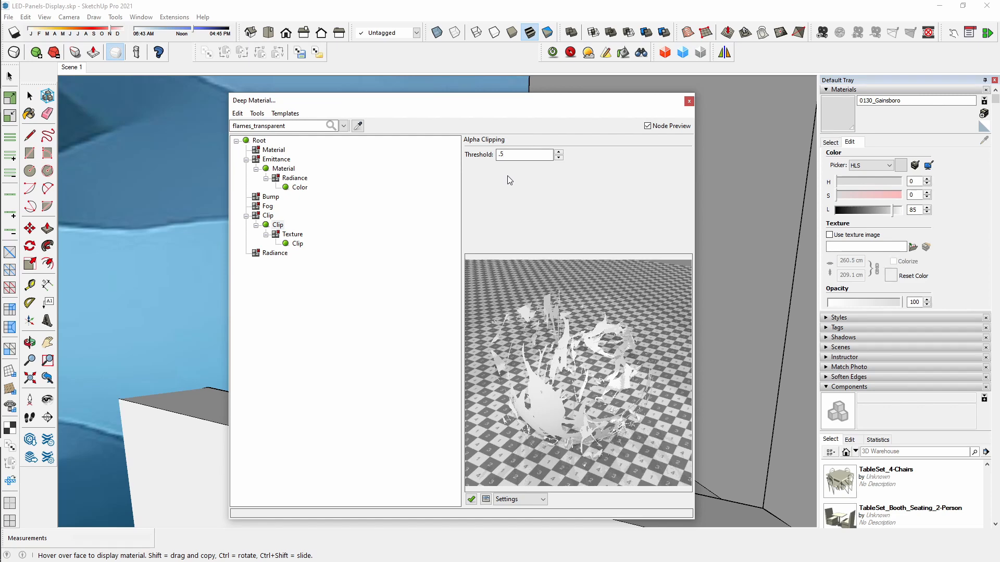
left_click(688, 102)
- Test-render the close-up of the clipped flames, stop the render and close it without saving
left_click(553, 52)
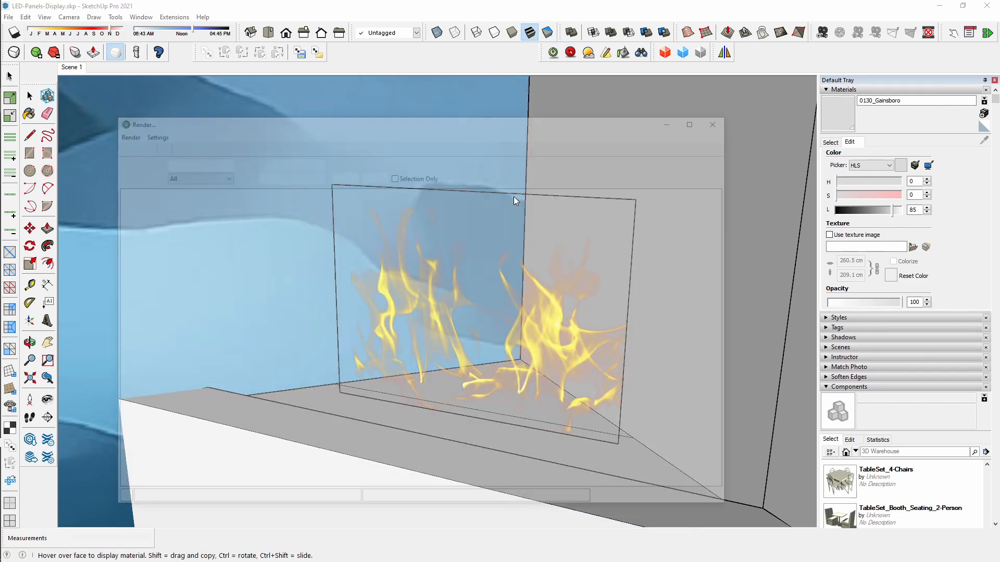
left_click(116, 144)
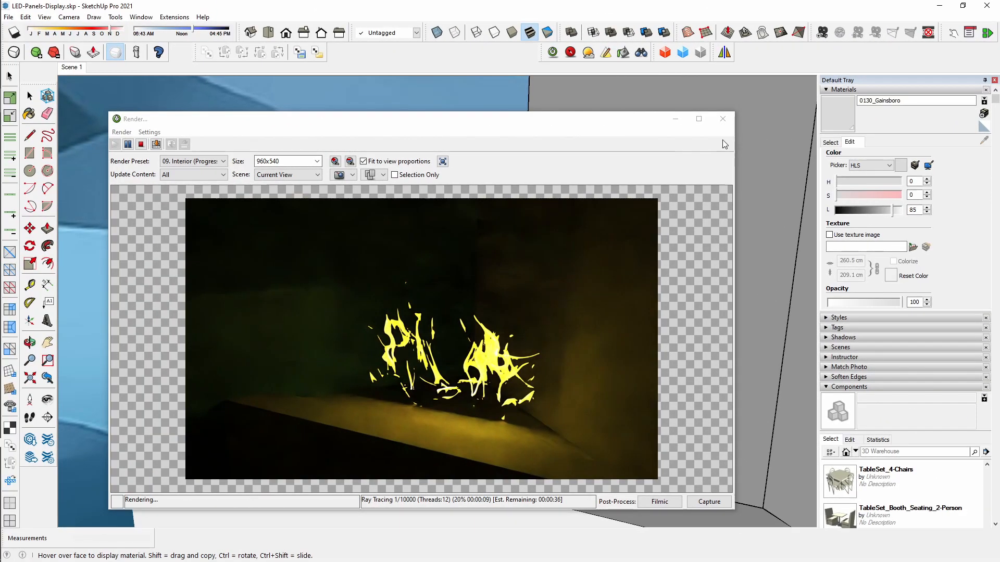
left_click(722, 119)
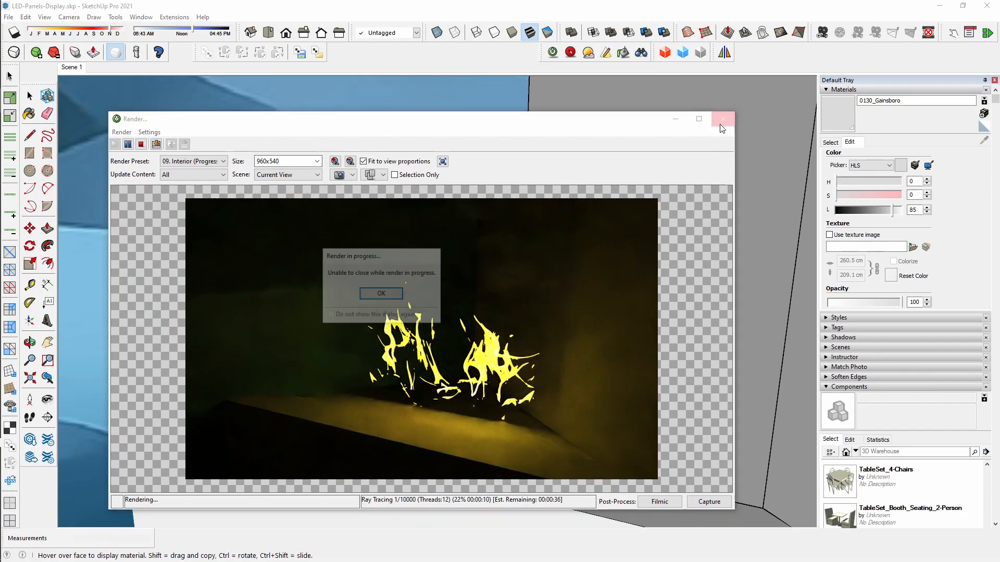
left_click(382, 294)
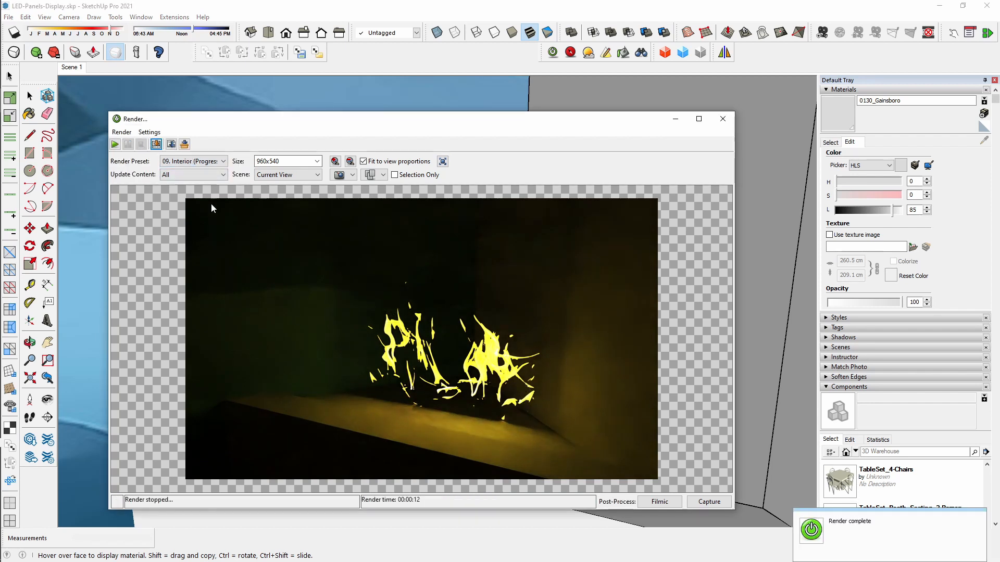
left_click(723, 119)
left_click(410, 306)
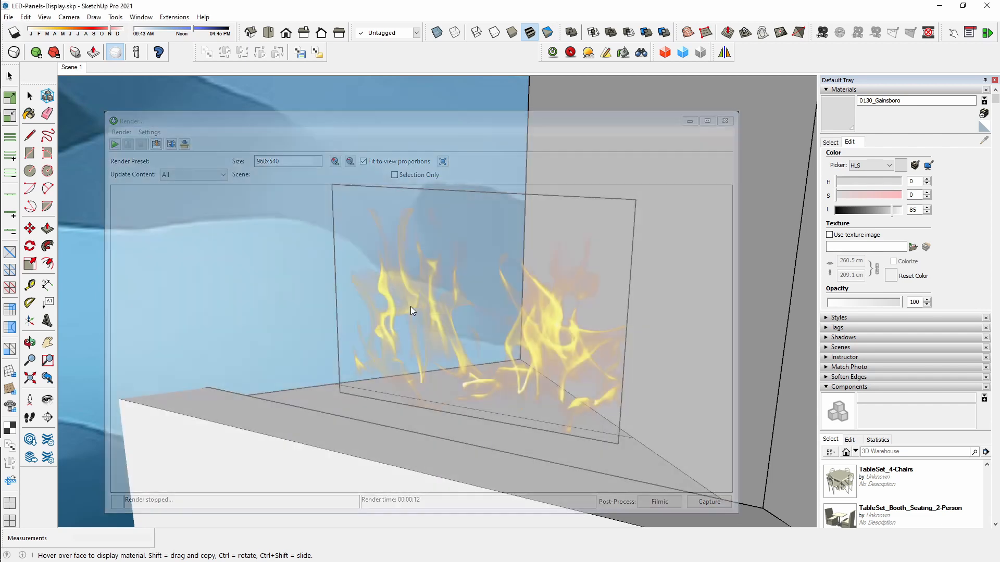
- Copy the ceiling panel edge toward the mural wall to outline a narrow strip along the ceiling
scroll(607, 230, "up", 3)
middle_click_drag(585, 230, 625, 217)
triple_click(608, 191)
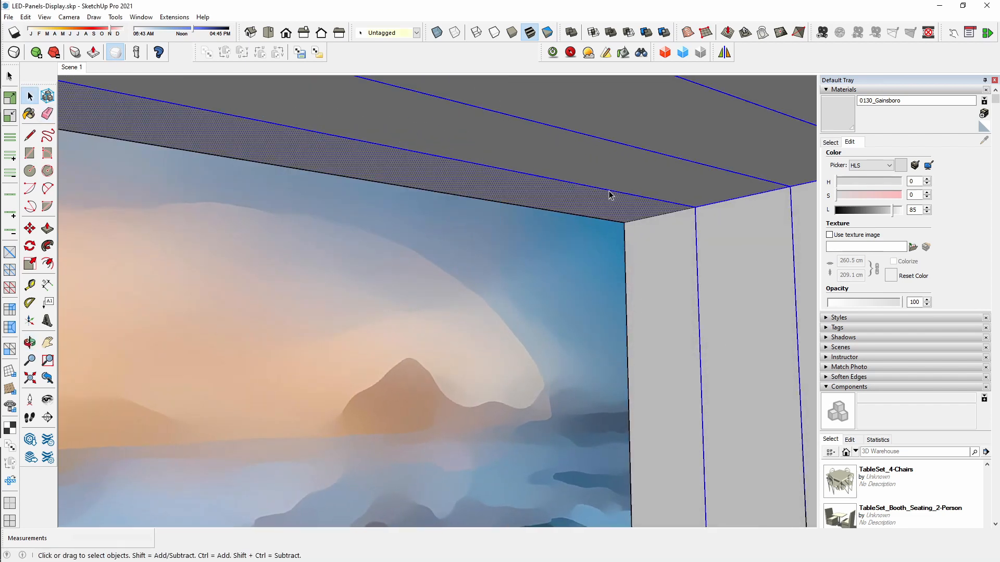
triple_click(590, 204)
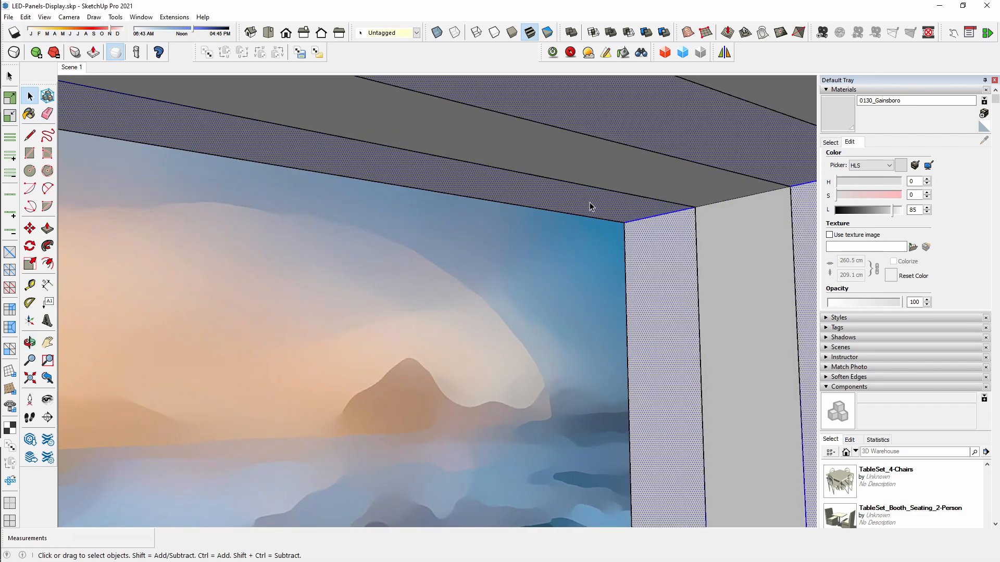
left_click(623, 195)
middle_click_drag(624, 197, 735, 224)
scroll(659, 212, "up", 2)
key("m")
left_click(713, 217)
key("ctrl")
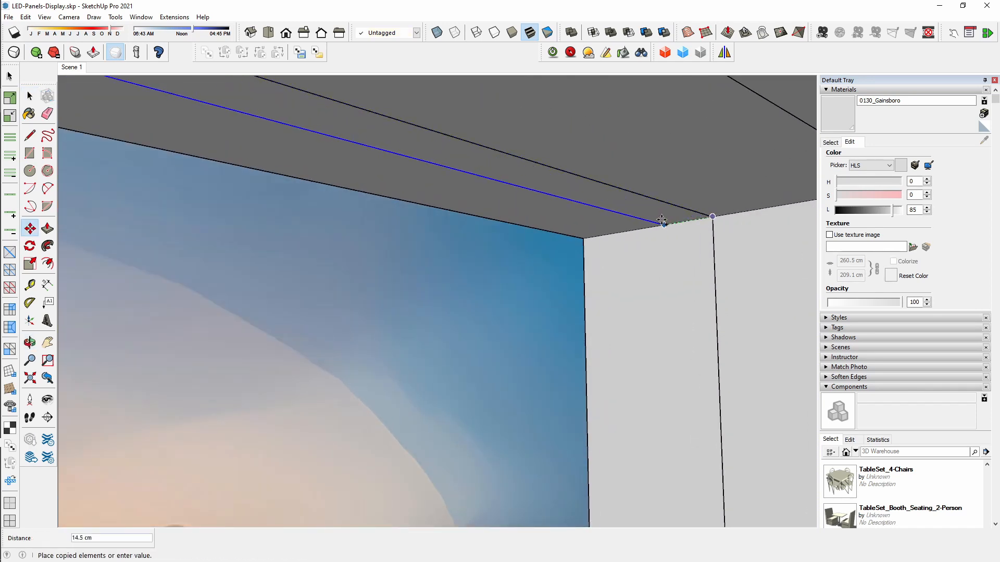
left_click(630, 229)
key("space")
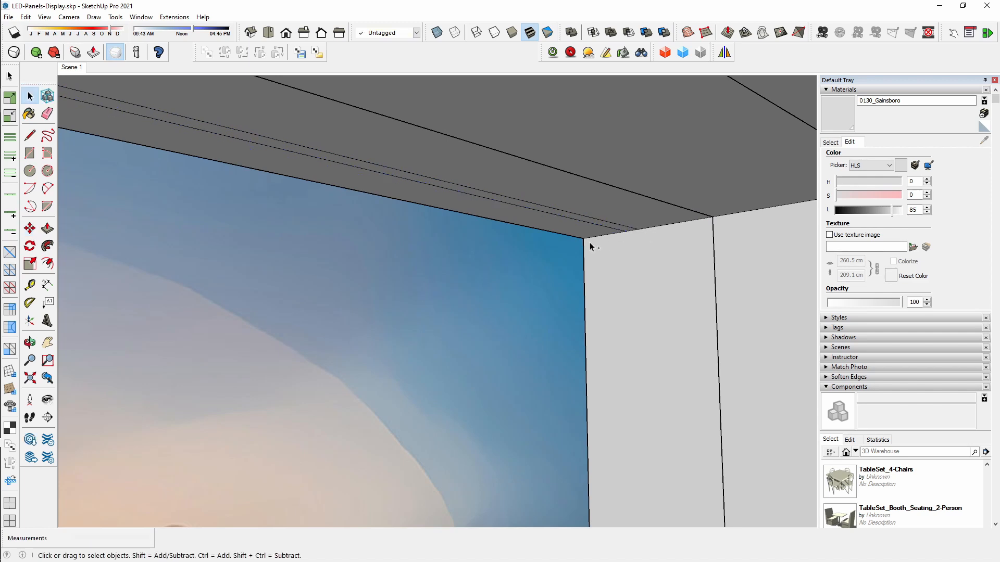
- Paint the narrow ceiling strip beside the mural wall with the LED-Emitter-panels material and raise the material's lightness to 100
middle_click_drag(589, 242, 618, 204)
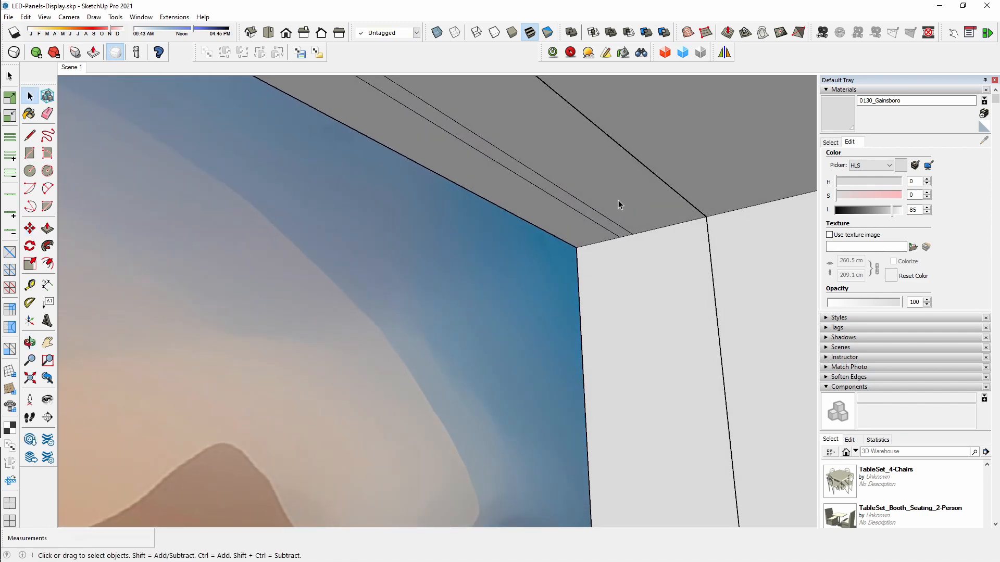
left_click(831, 142)
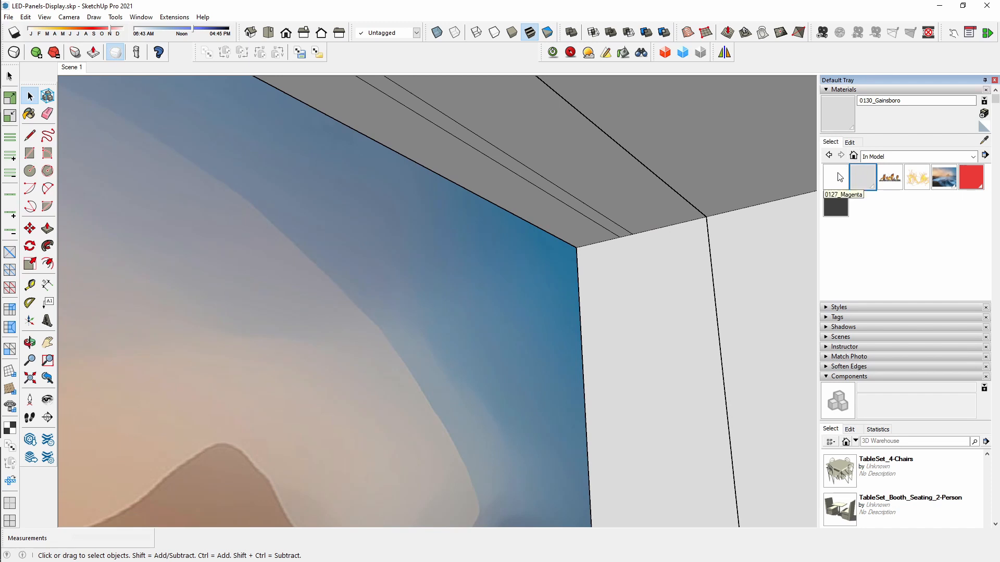
left_click(971, 177)
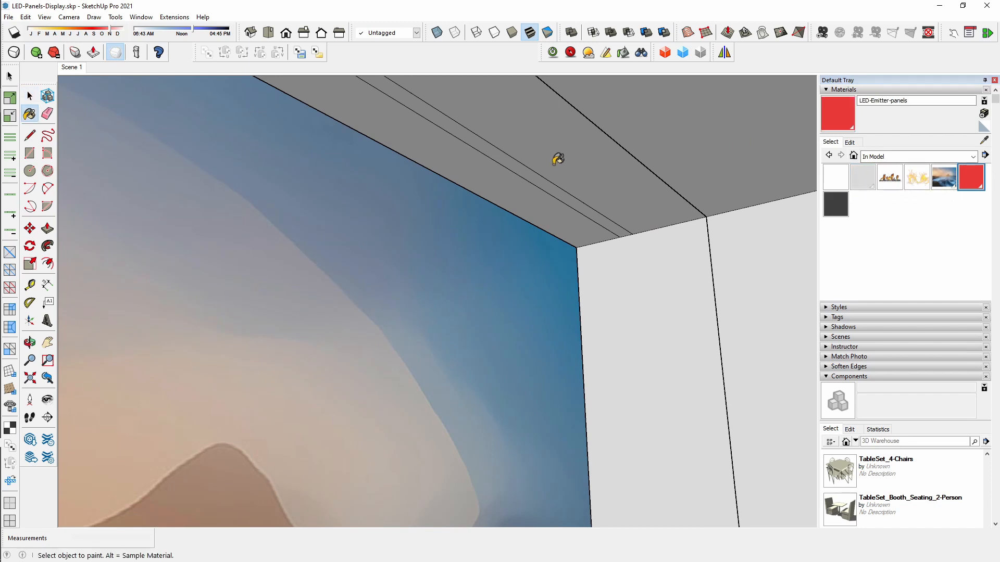
left_click(530, 163)
key("space")
left_click(855, 146)
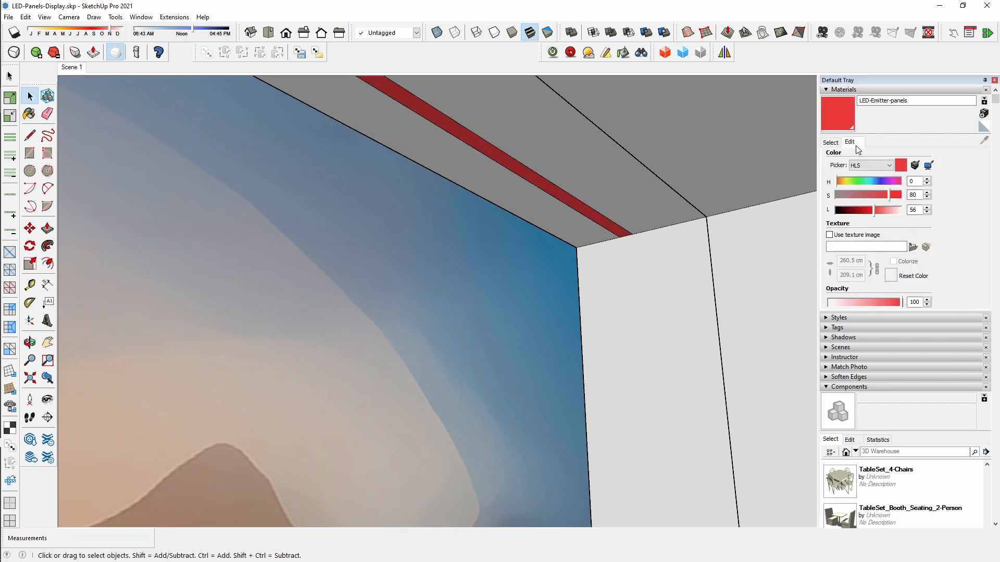
left_click_drag(880, 210, 912, 210)
middle_click_drag(671, 221, 624, 213)
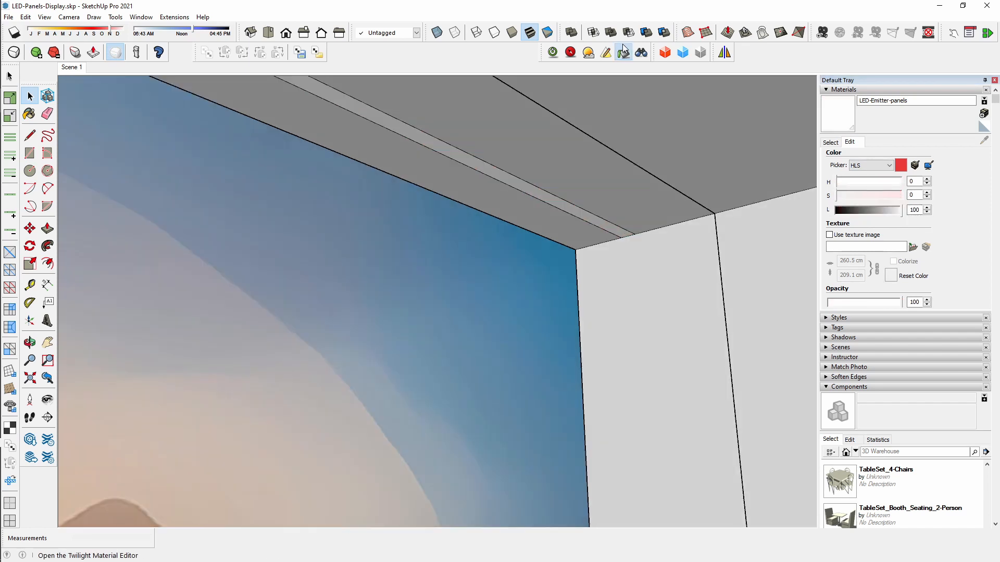
- Load LED-Emitter-panels from the ceiling strip into the Twilight material editor and apply the Low Voltage 50W emitter template
left_click(623, 52)
left_click(534, 188)
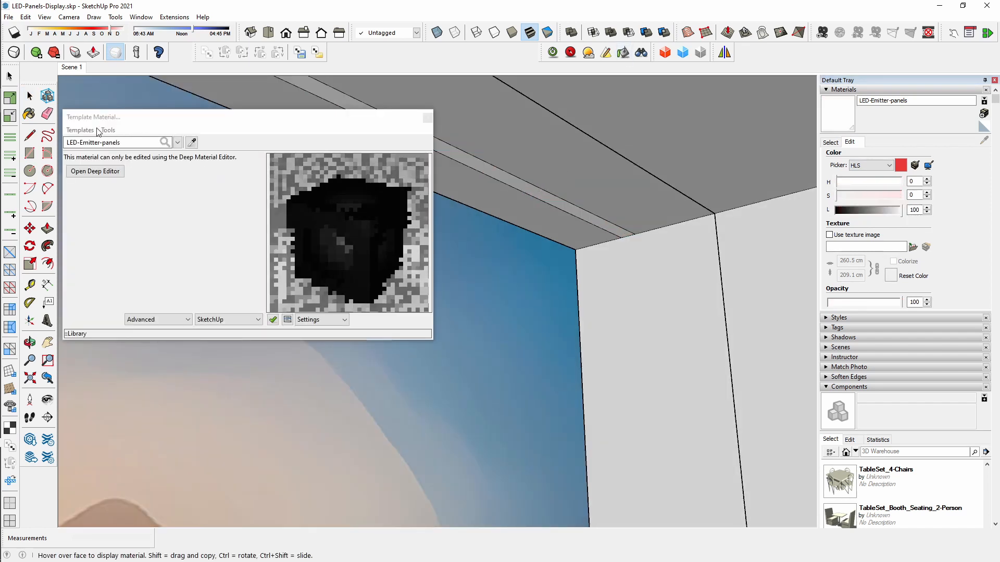
left_click(80, 132)
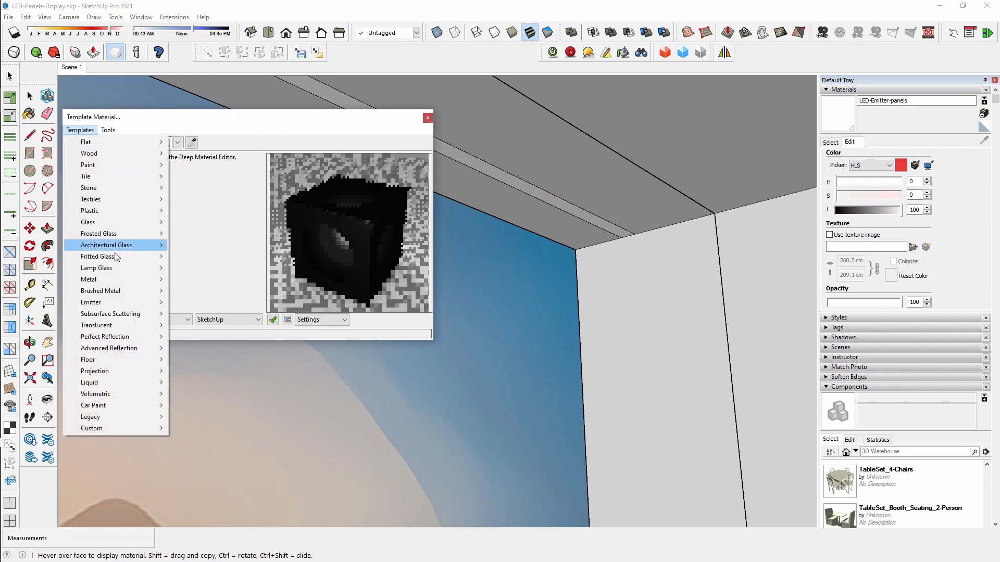
mouse_move(139, 304)
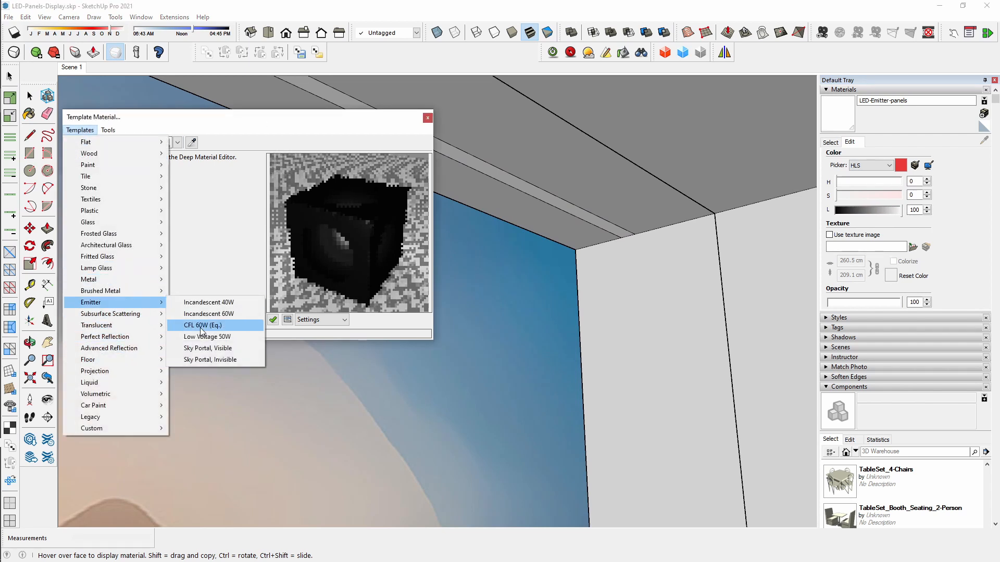
left_click(214, 336)
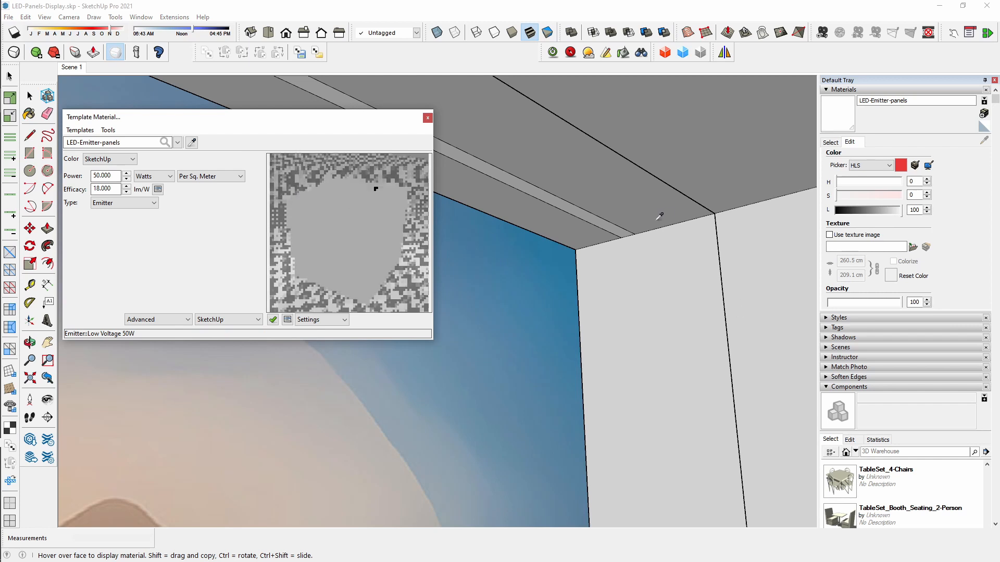
- Examine the ceiling strip and the mural surround from several angles, and close the material editor
scroll(698, 317, "down", 2)
scroll(697, 317, "down", 4)
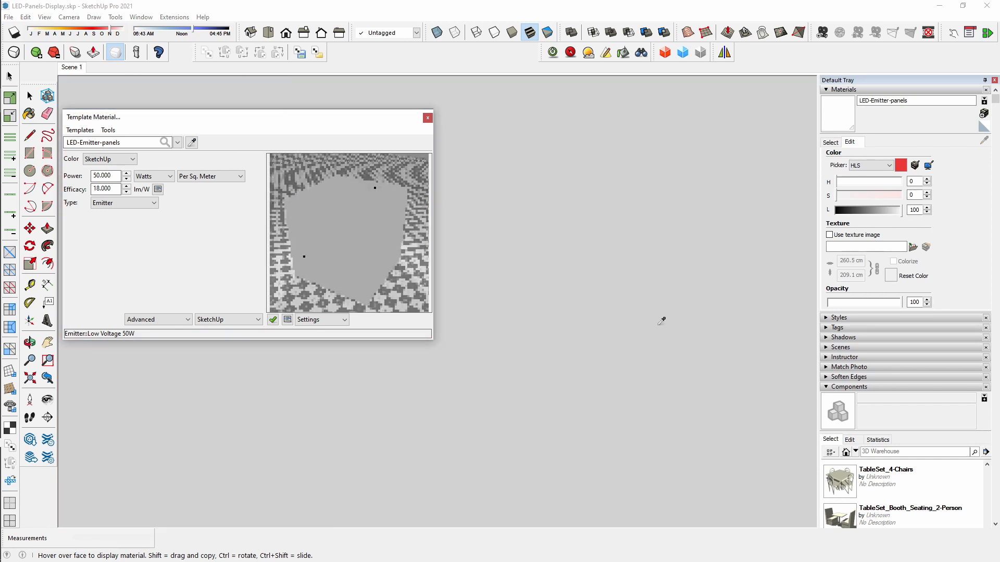
middle_click_drag(583, 229, 563, 317)
key("space")
scroll(592, 274, "up", 5)
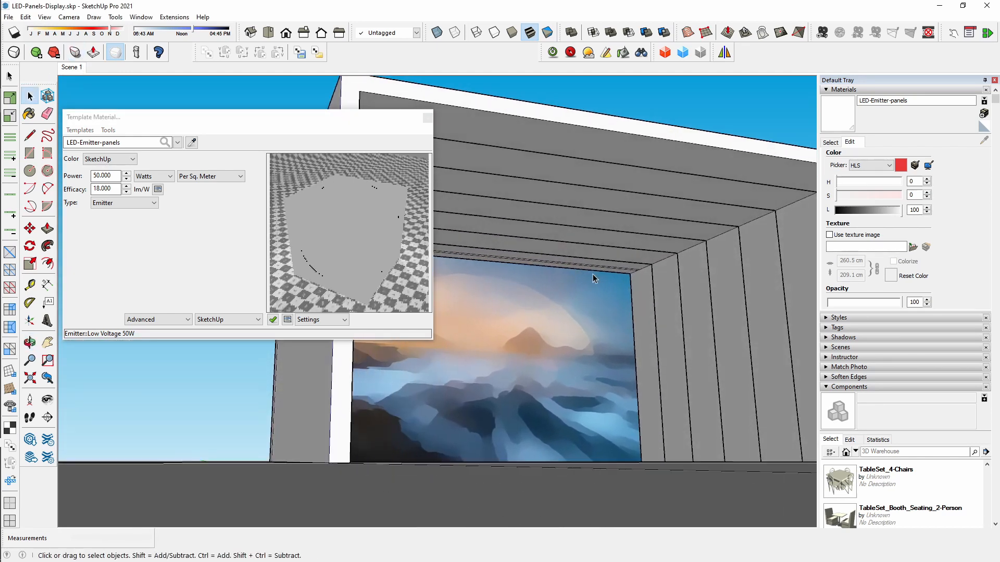
middle_click_drag(597, 272, 624, 269)
scroll(667, 254, "up", 5)
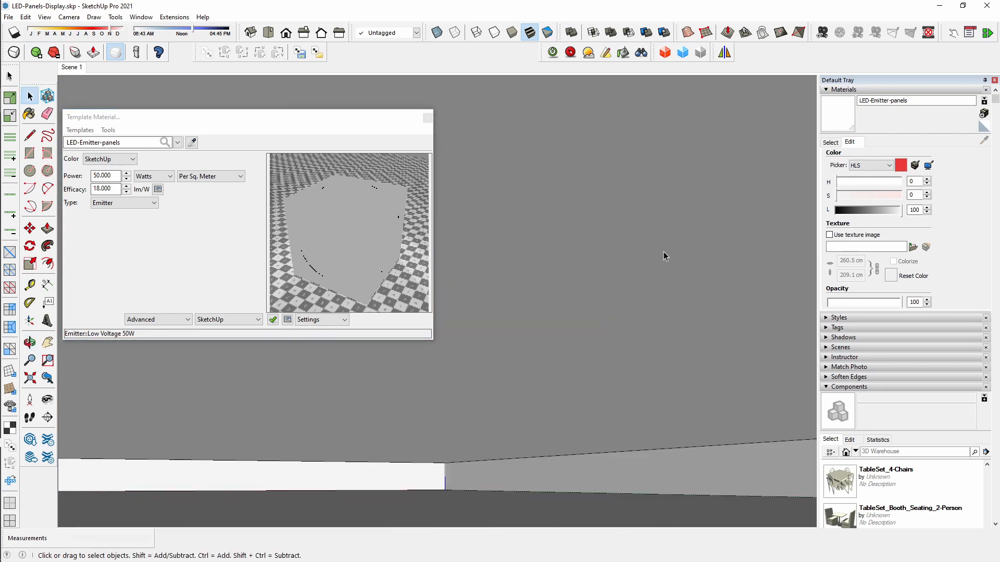
middle_click_drag(663, 236, 503, 334, "shift")
scroll(560, 449, "down", 6)
scroll(568, 298, "up", 1)
scroll(634, 341, "up", 3)
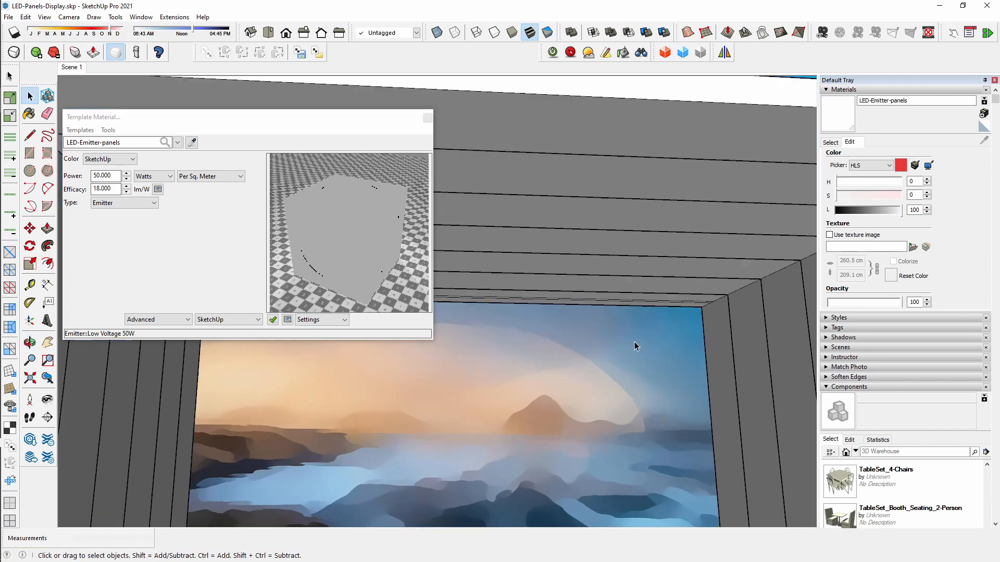
middle_click_drag(648, 339, 617, 319)
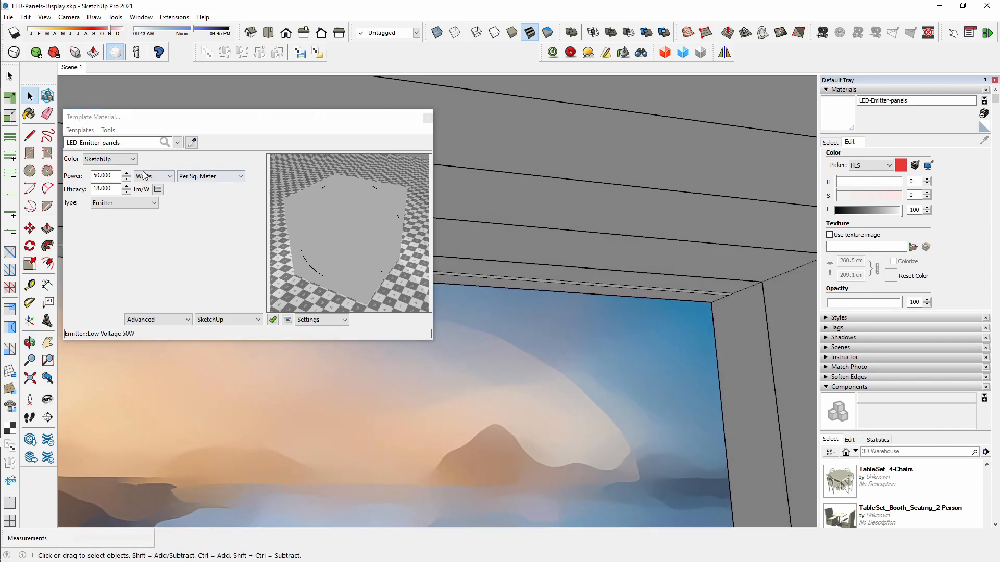
left_click(427, 118)
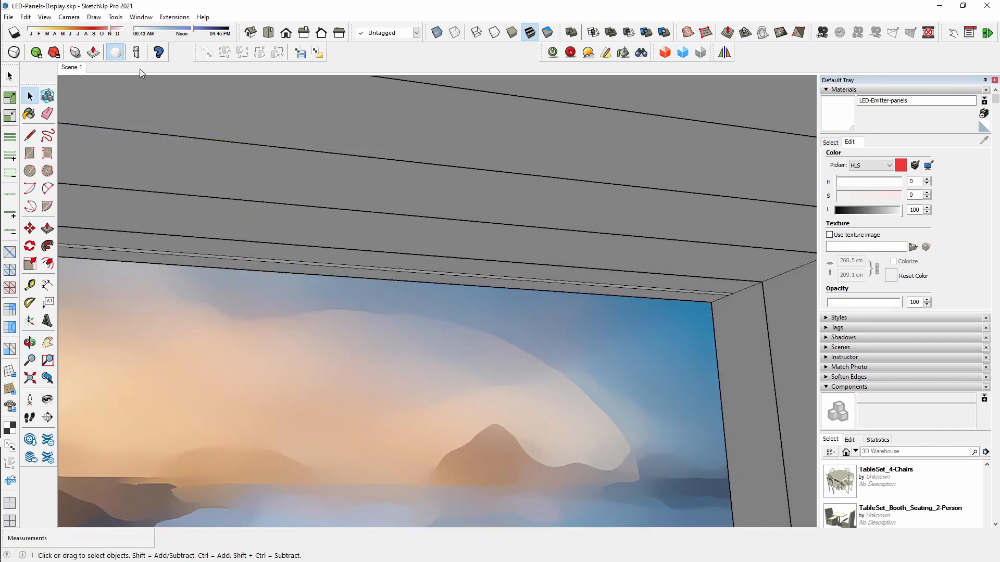
- Return to Scene 1, switch the render's post-processing to Simple and start a test render
left_click(70, 69)
left_click(553, 52)
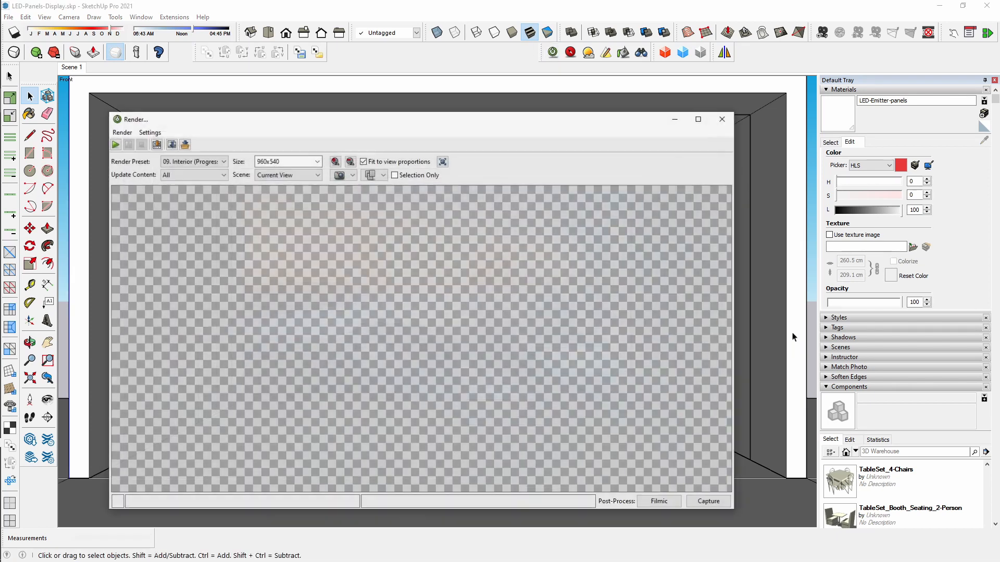
left_click(671, 502)
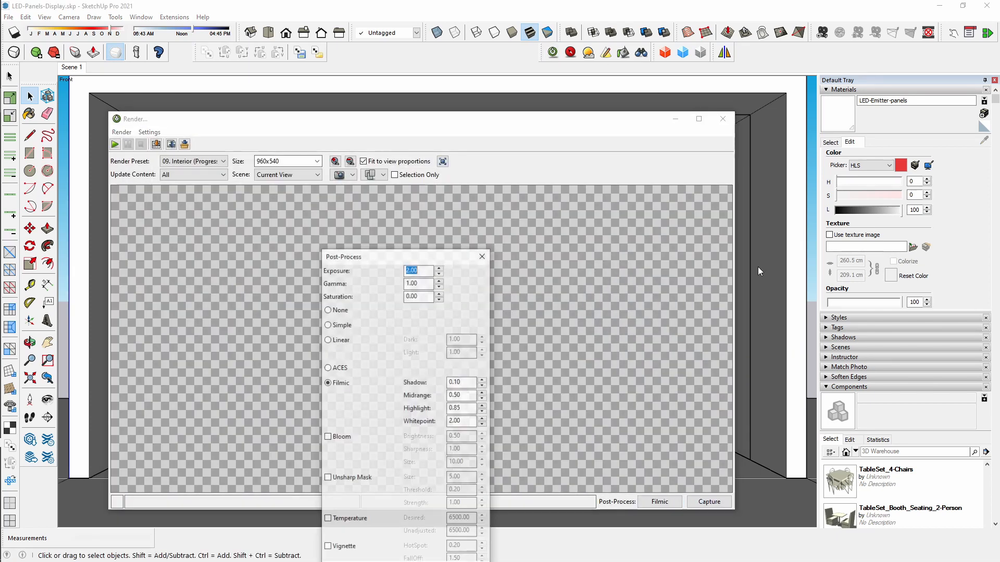
left_click_drag(447, 267, 849, 109)
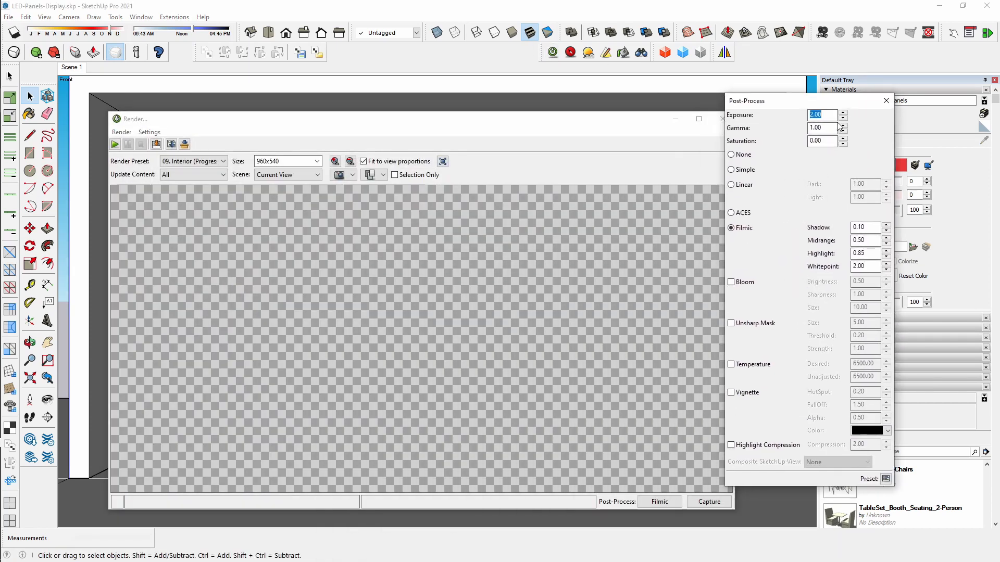
left_click(732, 169)
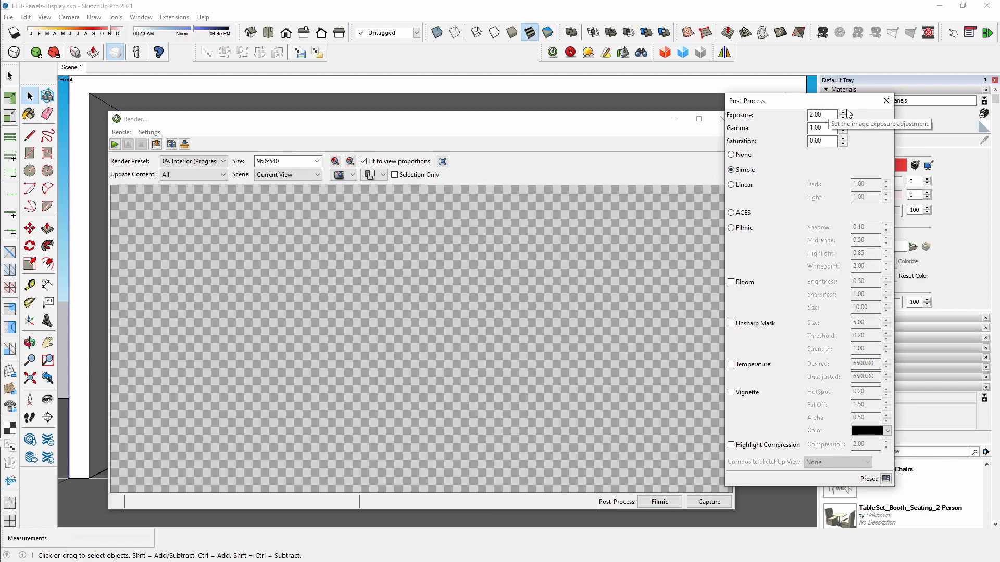
left_click(886, 101)
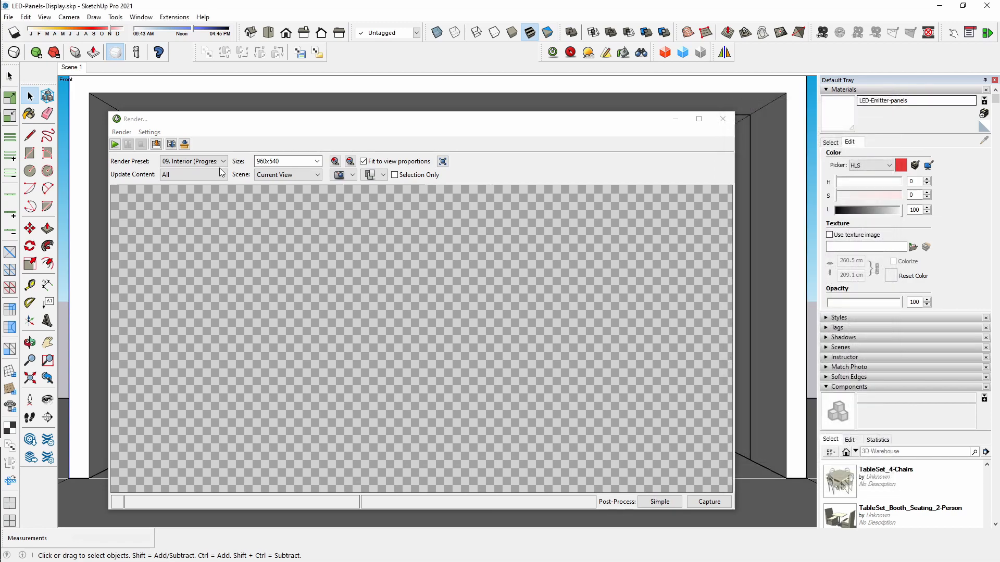
left_click(115, 144)
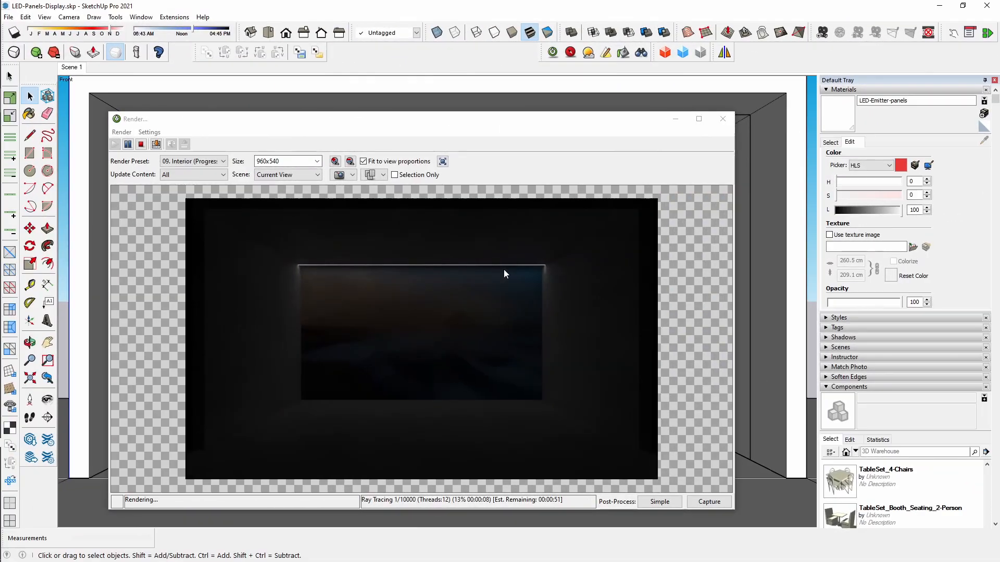
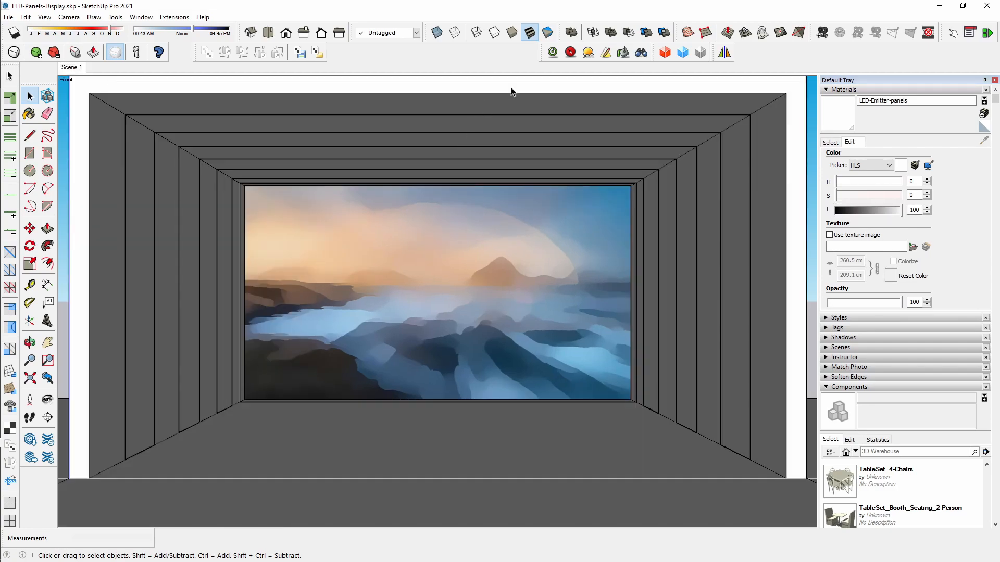
- Test-render the display with LED strips on all sides of the mural and stop the render
left_click(552, 53)
left_click(115, 144)
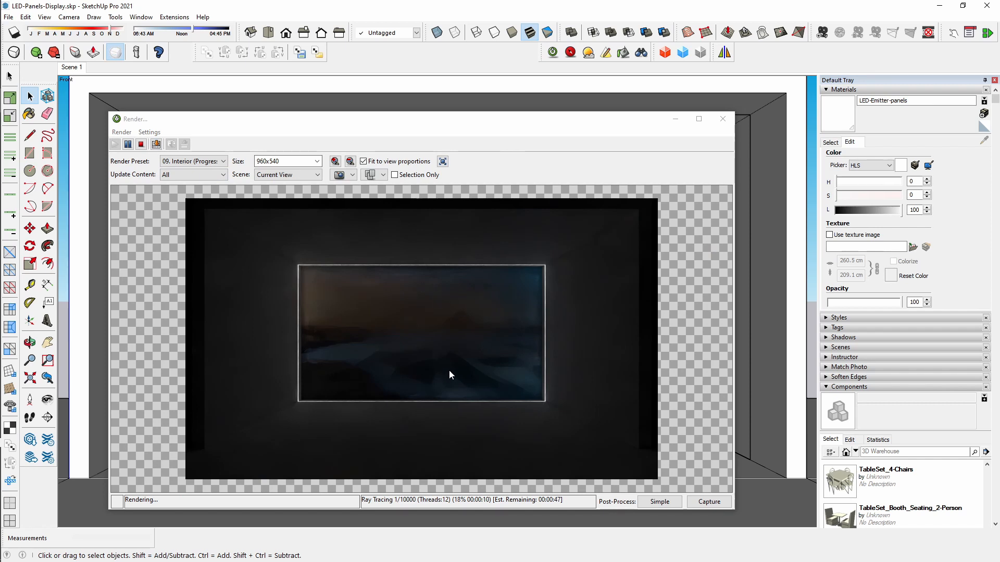
left_click(141, 145)
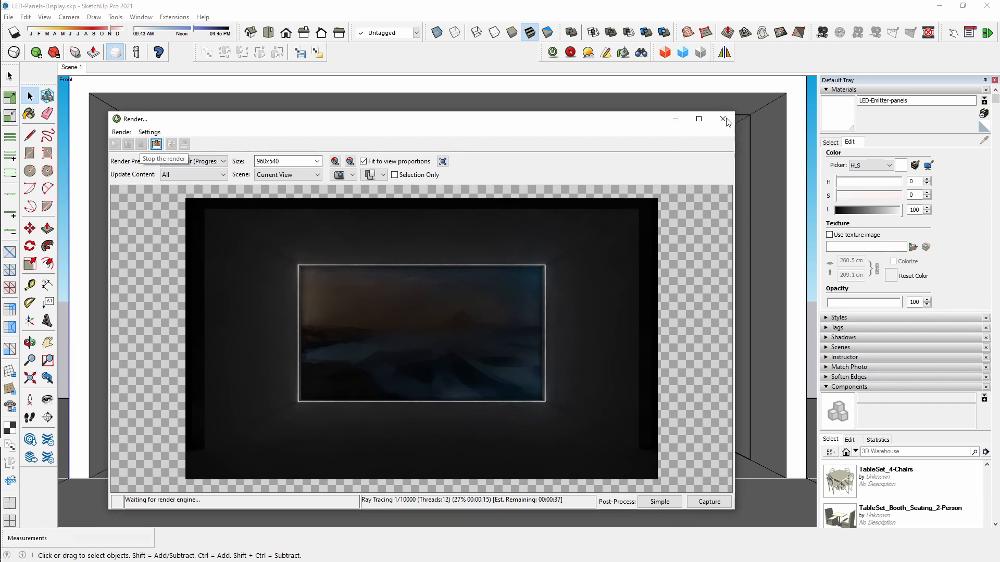
- Try exposure values of 5 and 10 on the stopped render, restore the exposure and close the render without saving
left_click(671, 505)
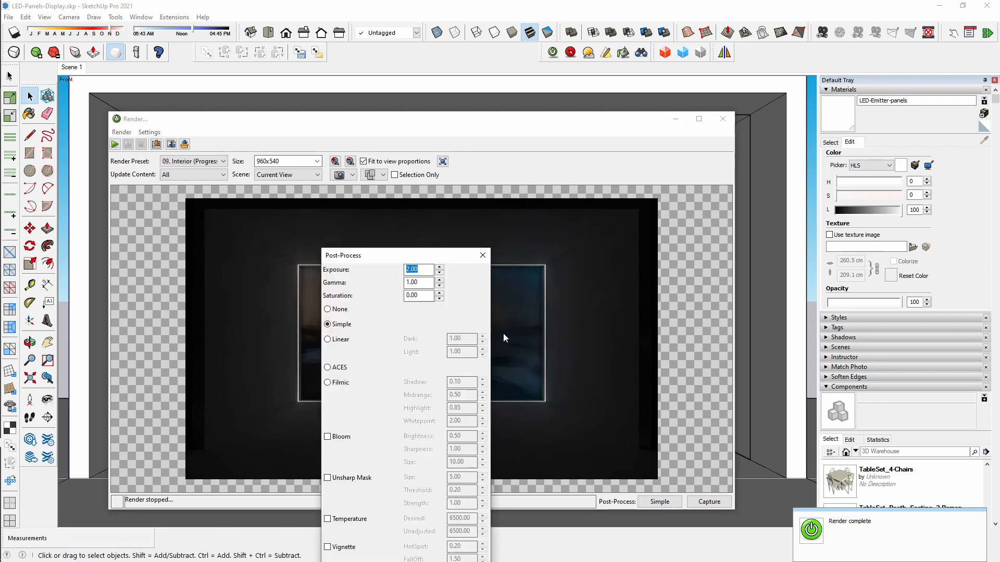
left_click_drag(451, 256, 796, 151)
type("5")
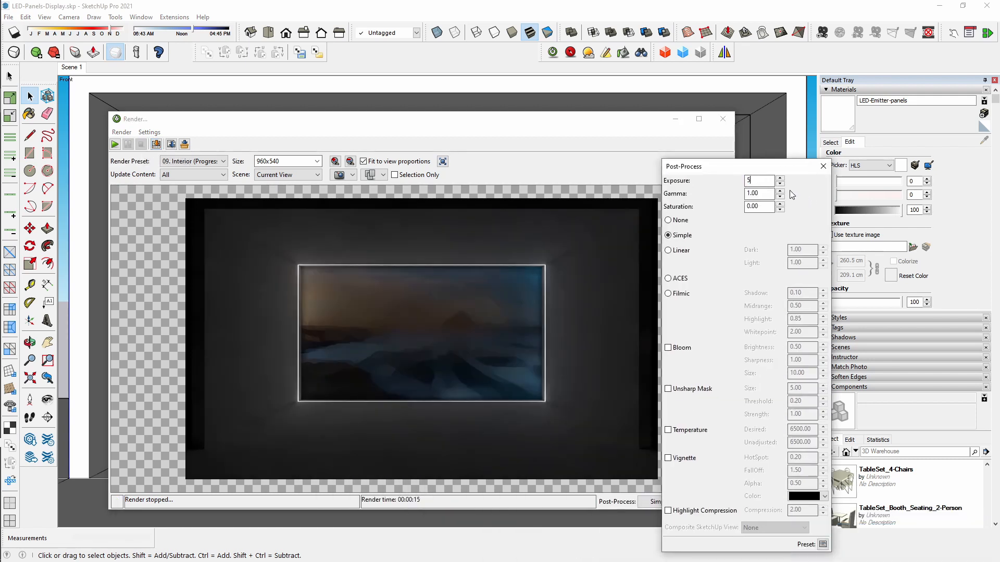
type("10")
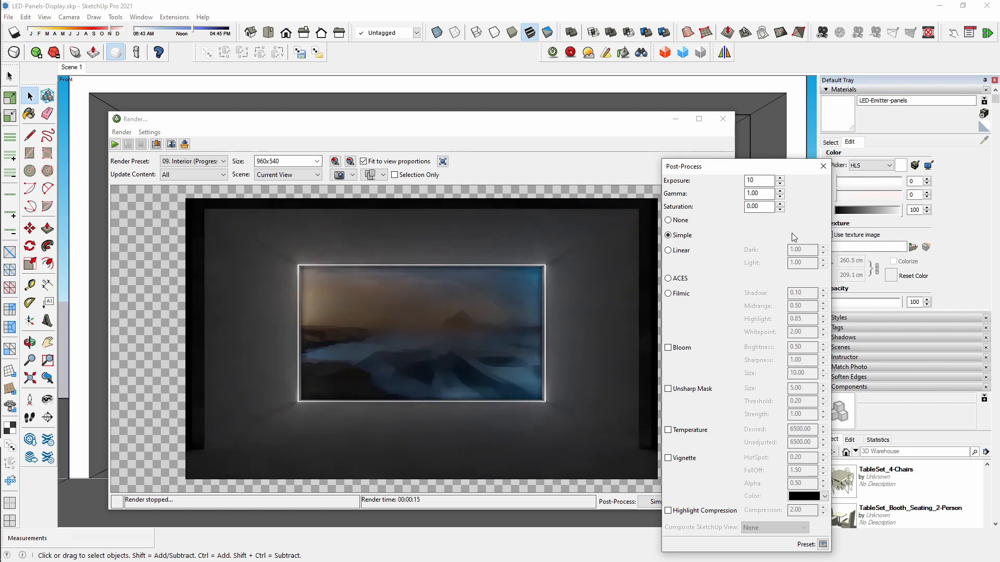
double_click(763, 180)
left_click(823, 166)
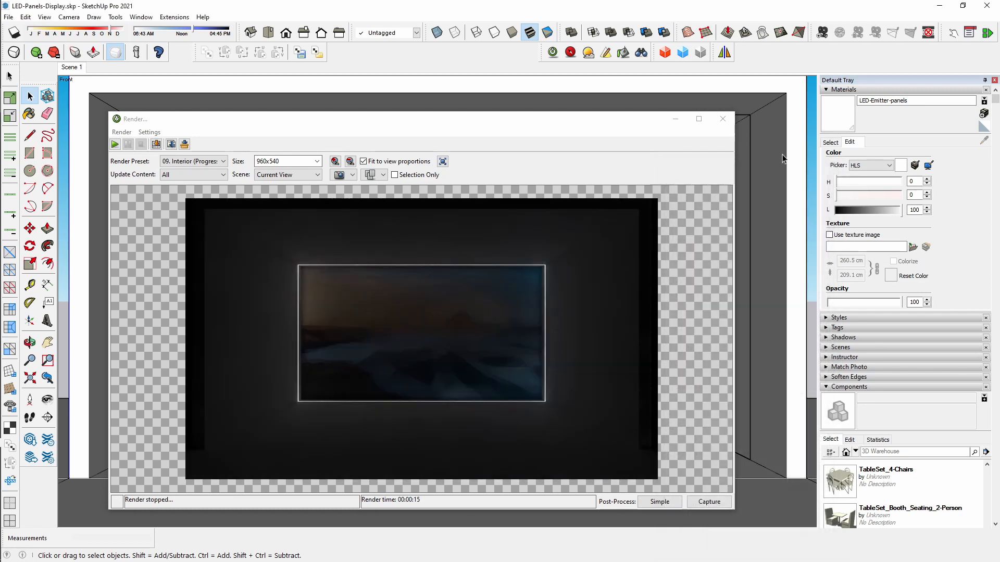
left_click(723, 118)
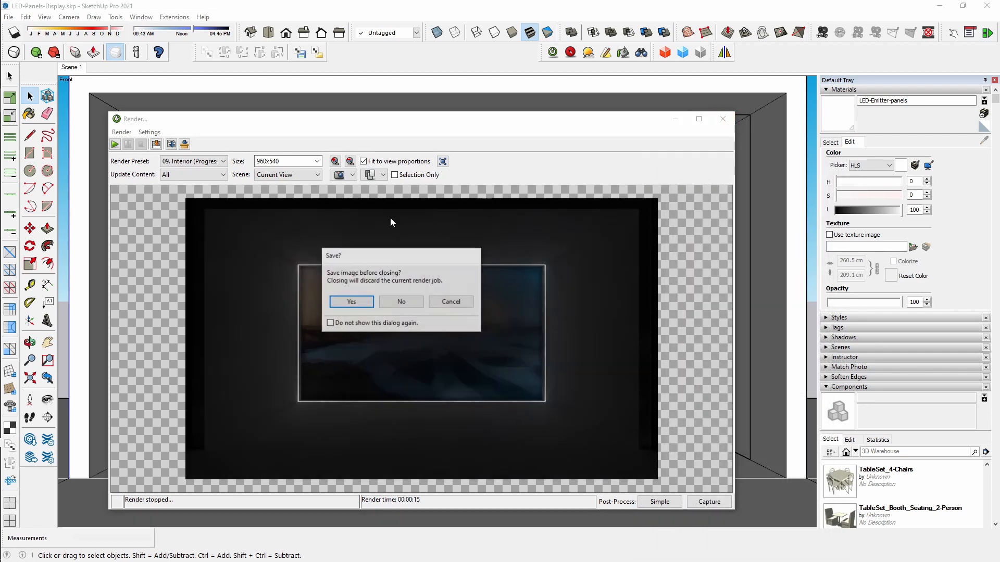
left_click(413, 305)
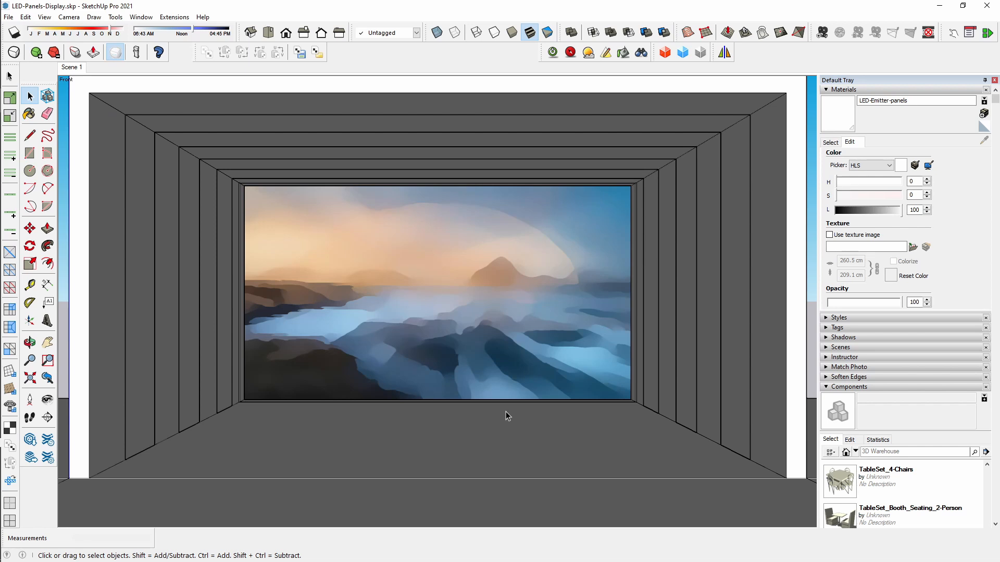
- Move the tool palette slightly higher, and set the render's post-process exposure to 1 before closing the render window
left_click(30, 95)
left_click_drag(25, 85, 25, 65)
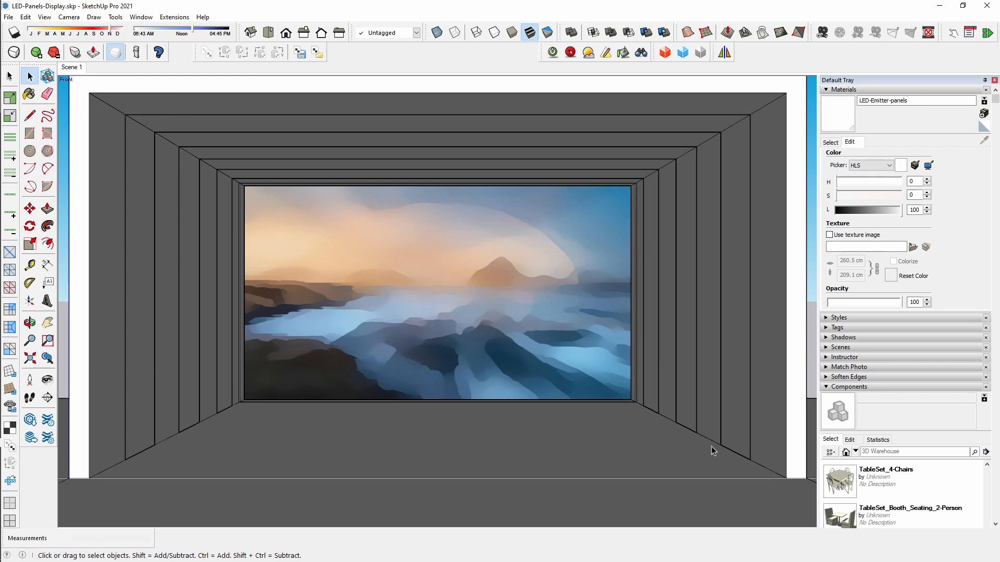
left_click(571, 52)
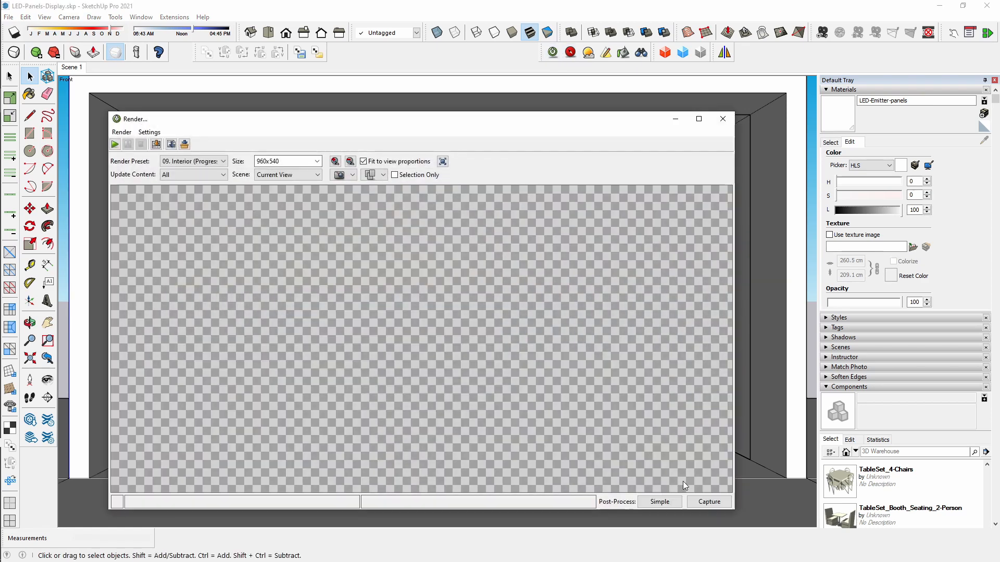
left_click(677, 504)
left_click_drag(416, 254, 699, 102)
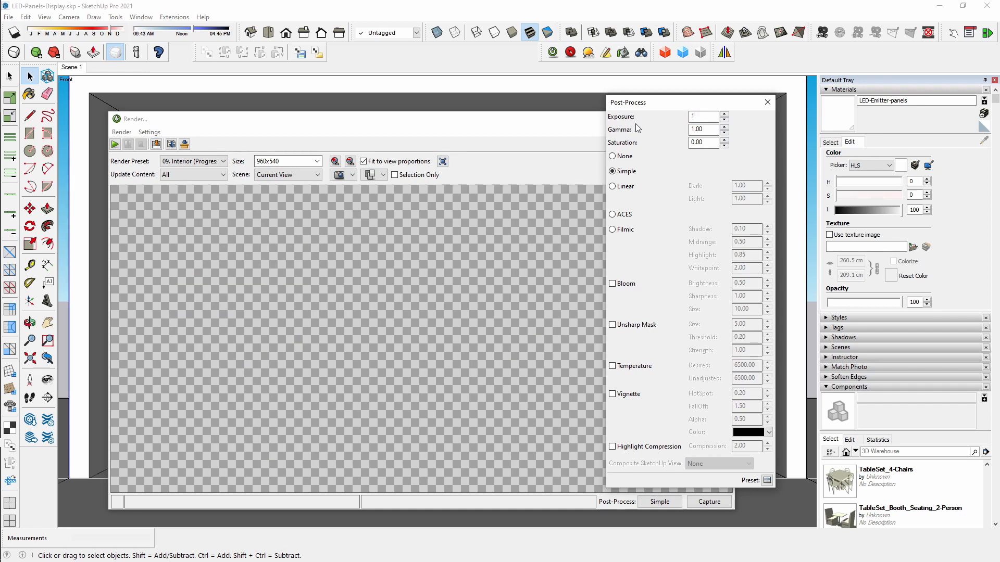
key("Tab")
left_click(767, 102)
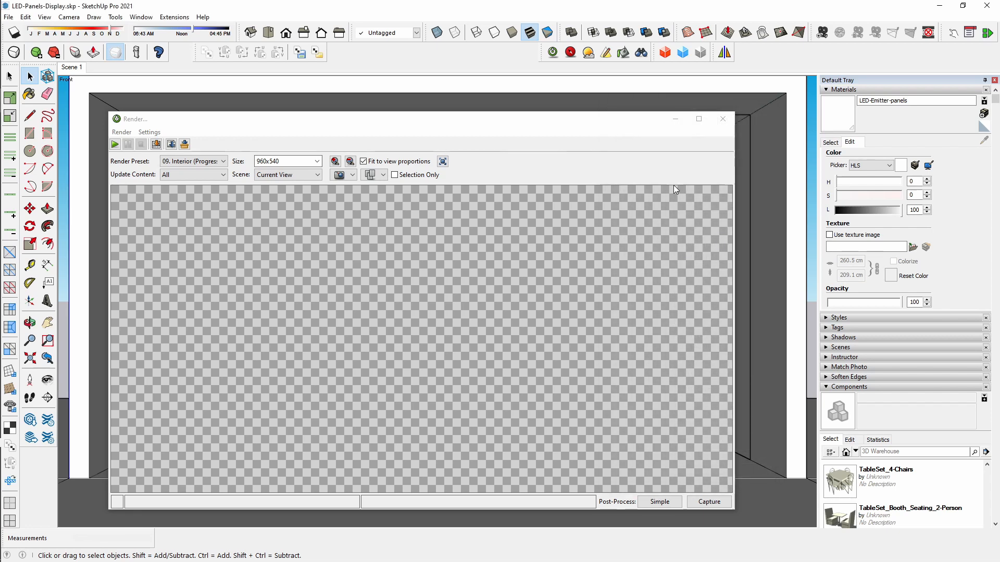
left_click(722, 118)
middle_click_drag(517, 406, 415, 253)
scroll(513, 394, "down", 2)
middle_click_drag(415, 253, 435, 321)
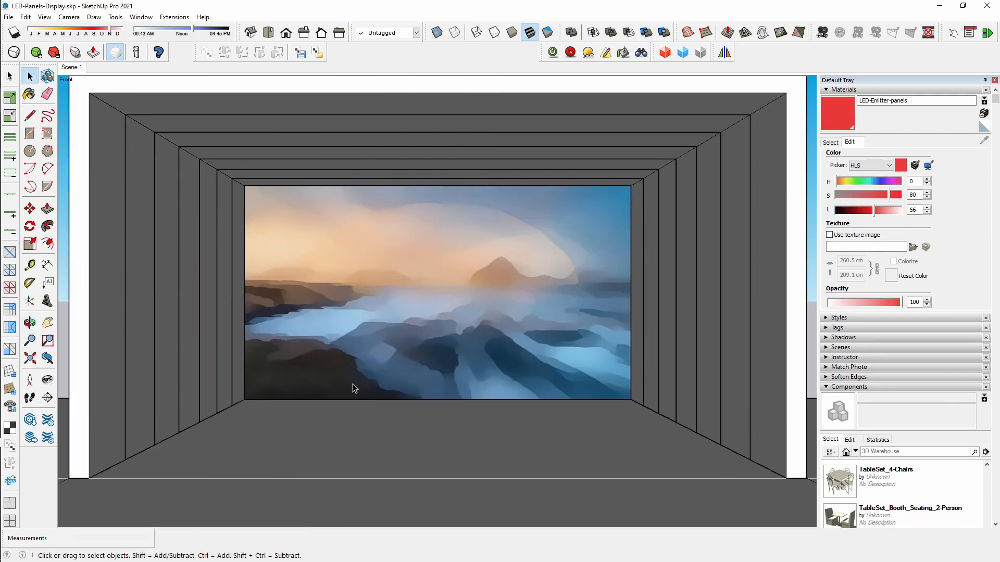
- Draw a letter T on the mural from flat rectangles, starting with a horizontal bar about 45 by 8 cm
left_click(351, 384)
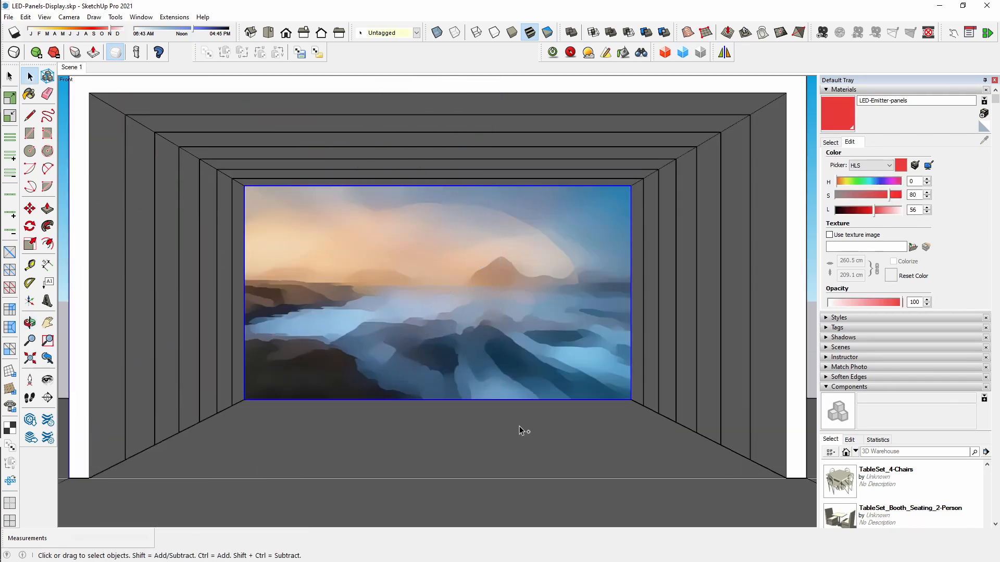
key("ctrl+t")
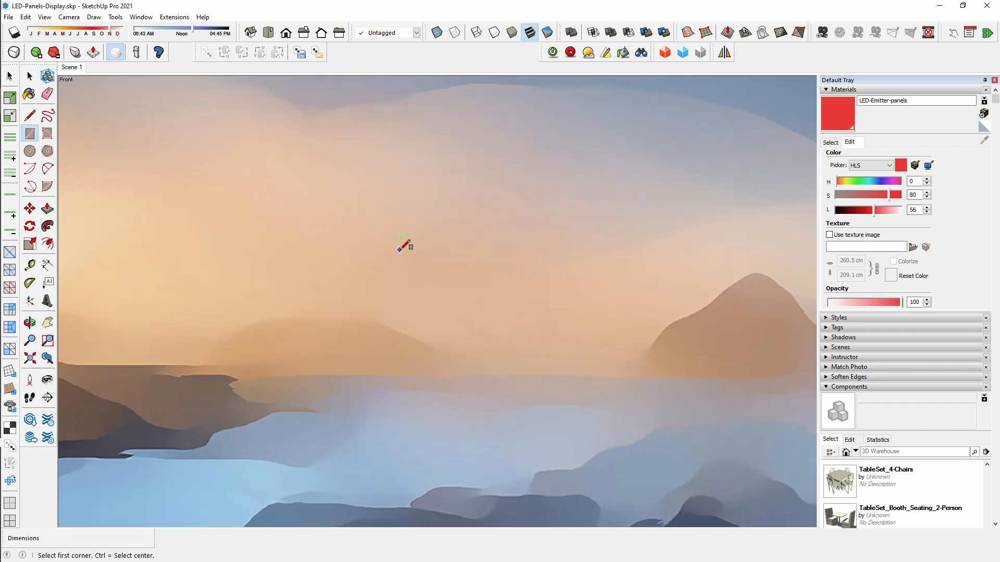
left_click(375, 237)
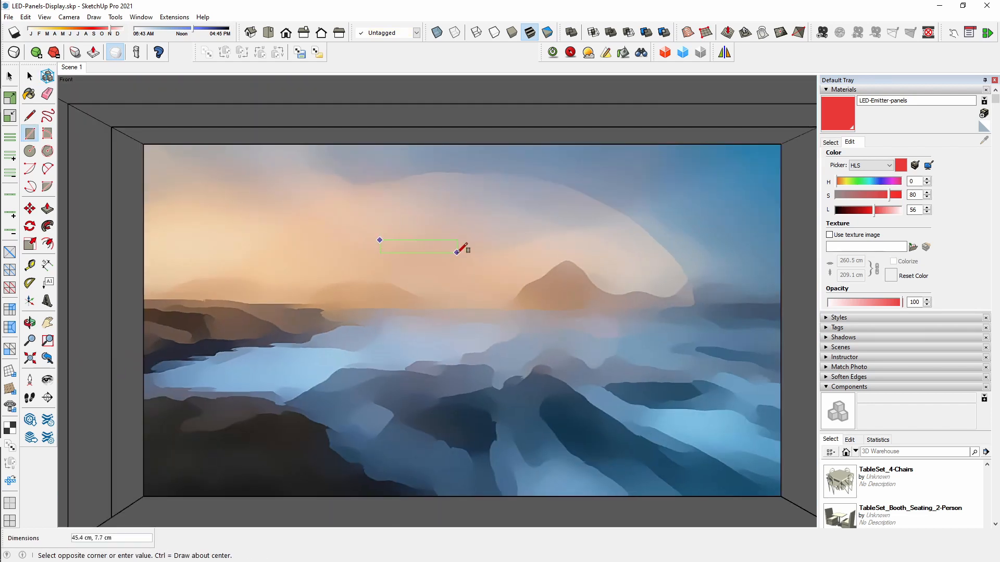
left_click(457, 249)
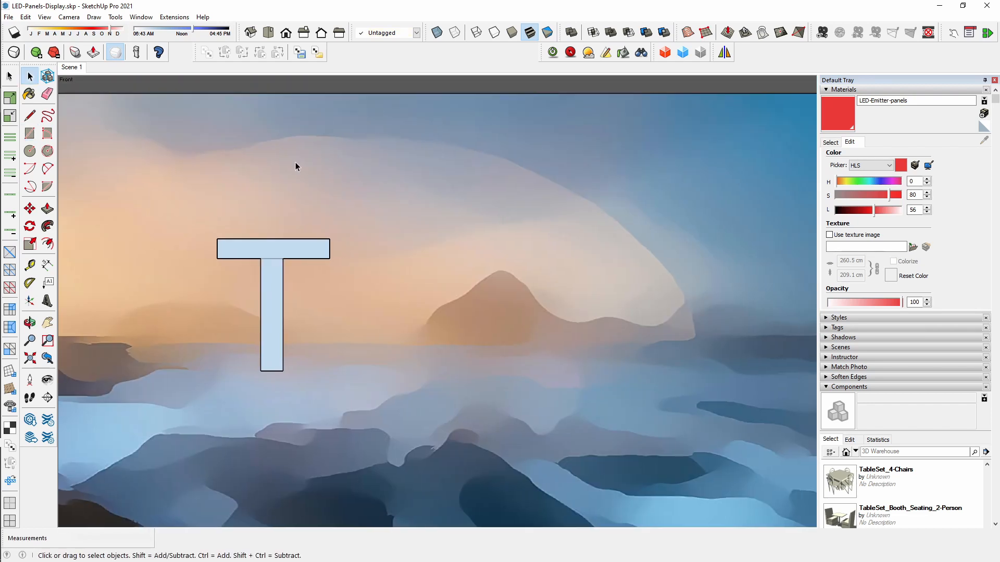
- Create the 3D text TWILIGHT on the mural and scale it up uniformly by about 1.65
left_click(115, 17)
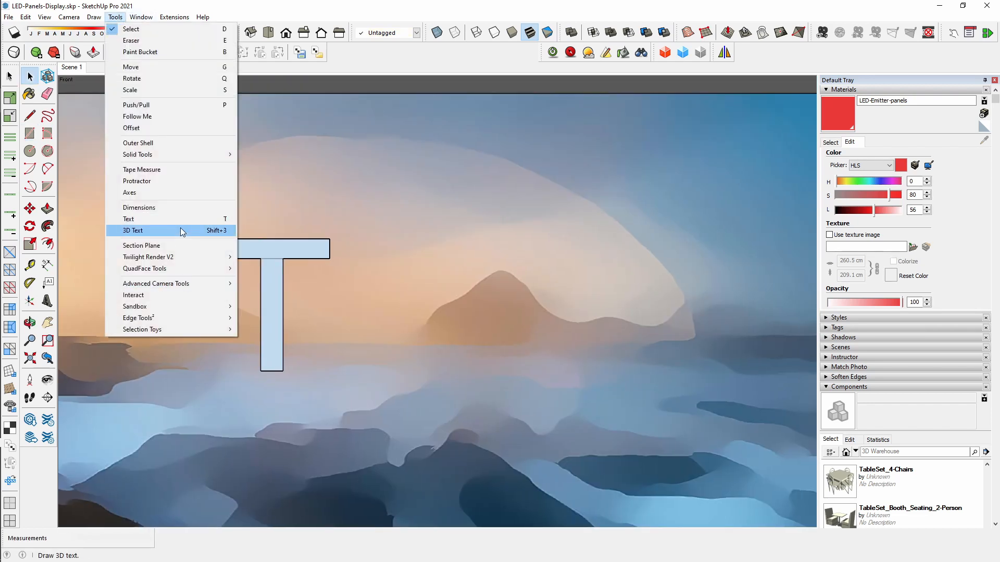
key("Escape")
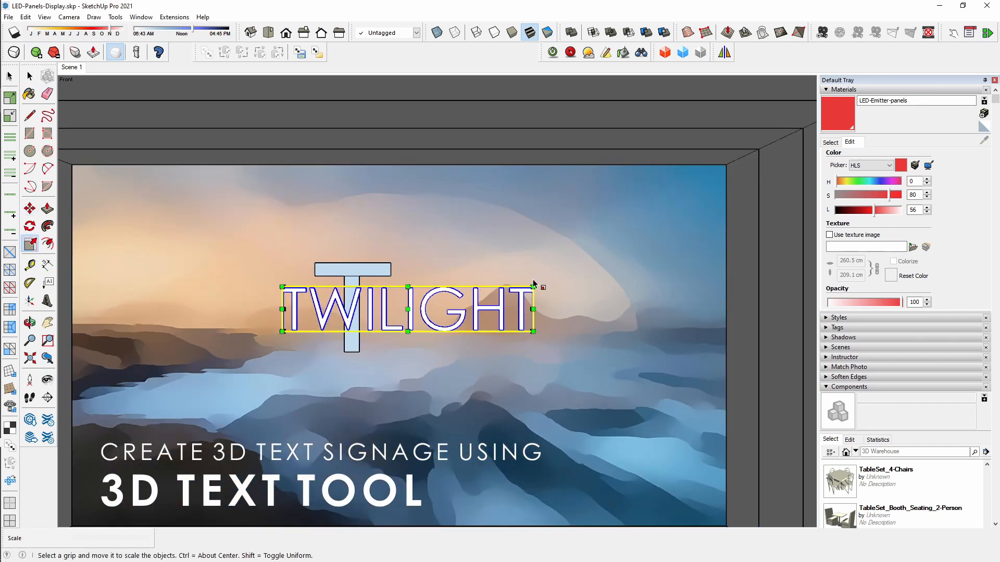
left_click_drag(535, 284, 692, 217)
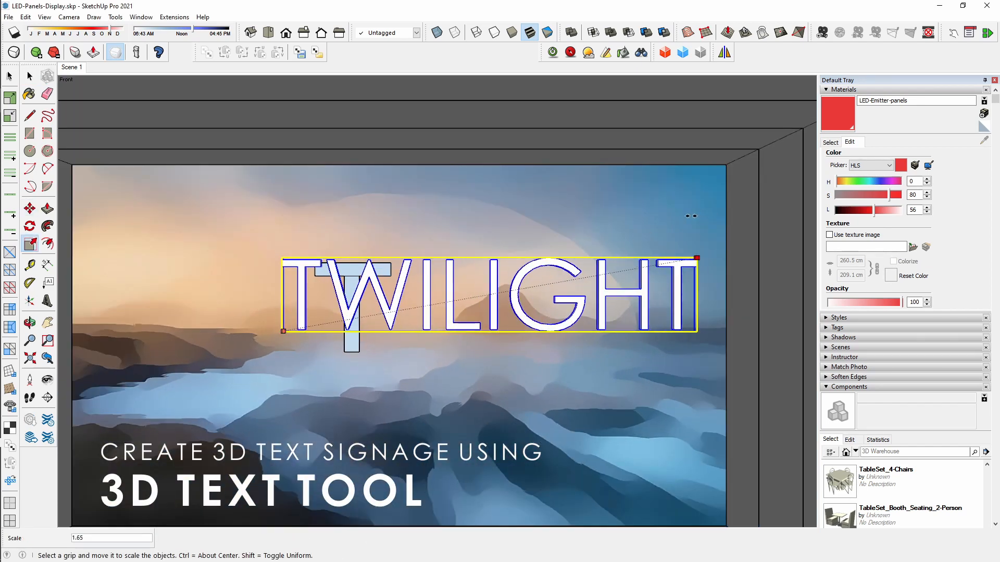
key("space")
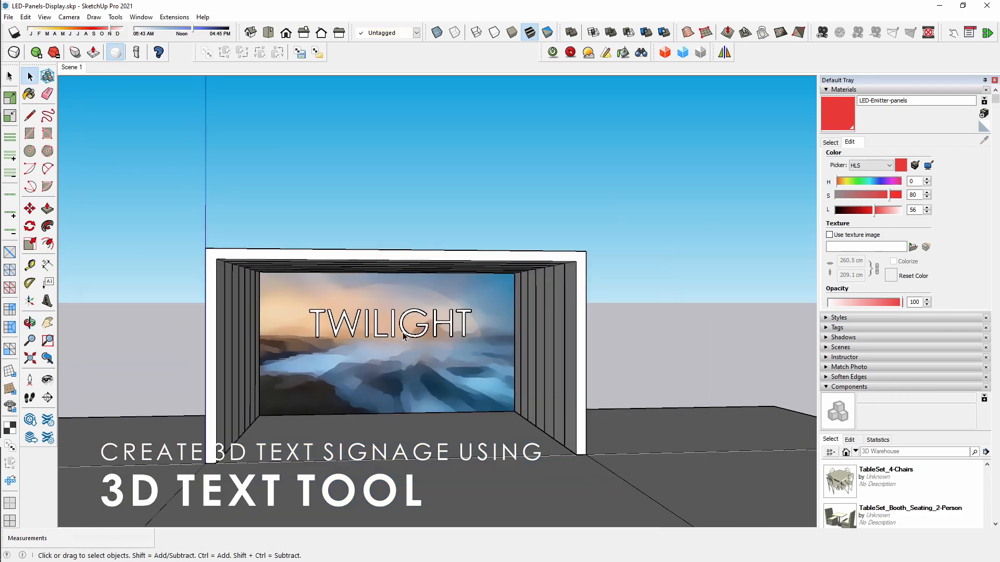
- Copy the TWILIGHT text straight out from the mural, trying offsets of 15 cm and 5 cm
scroll(362, 340, "up", 10)
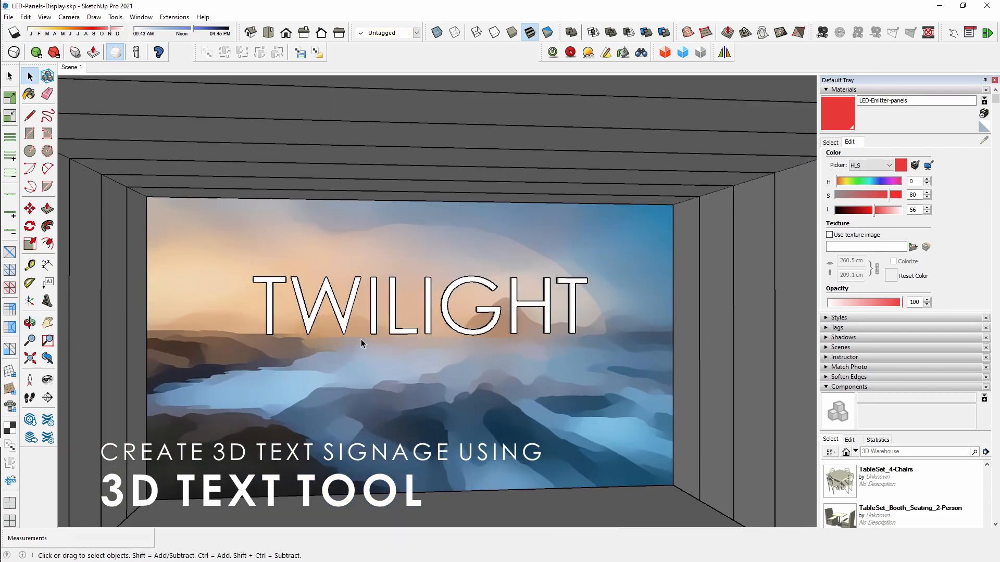
middle_click_drag(361, 337, 525, 316)
mouse_move(454, 293)
middle_mouse_down()
mouse_move(546, 319)
mouse_move(453, 304)
middle_mouse_up()
scroll(386, 312, "up", 3)
middle_click_drag(385, 312, 541, 306)
middle_click_drag(608, 246, 457, 279)
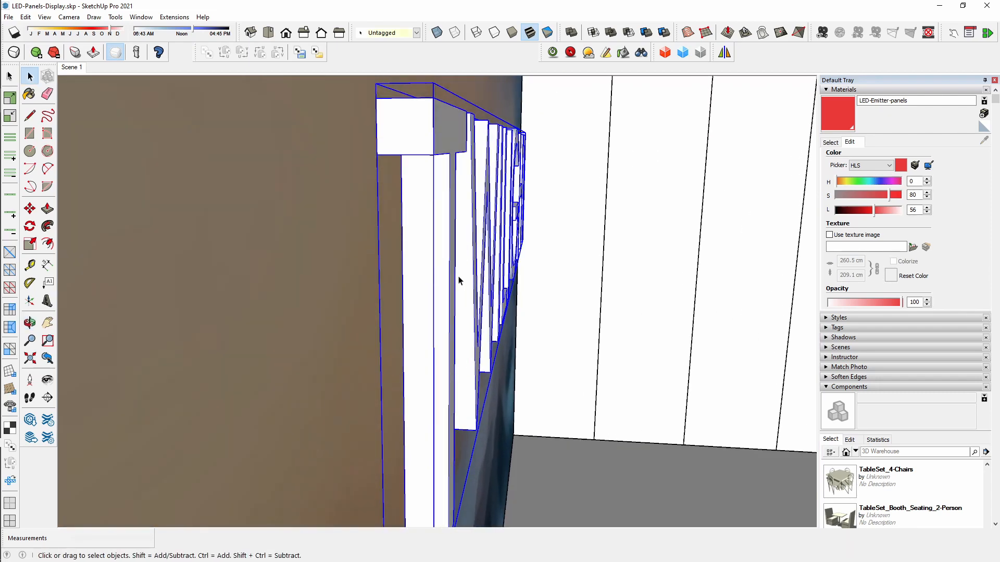
key("m")
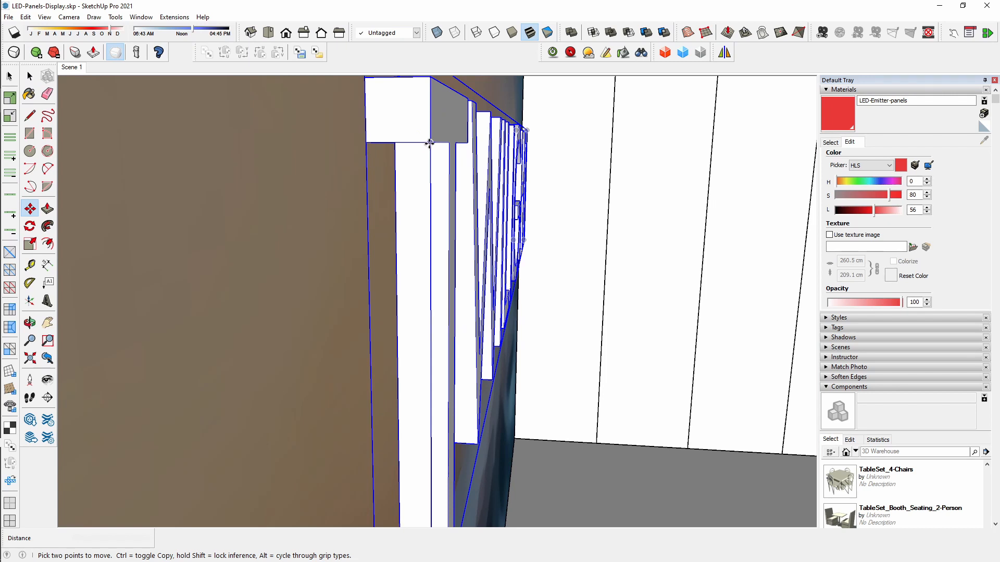
left_click(430, 143)
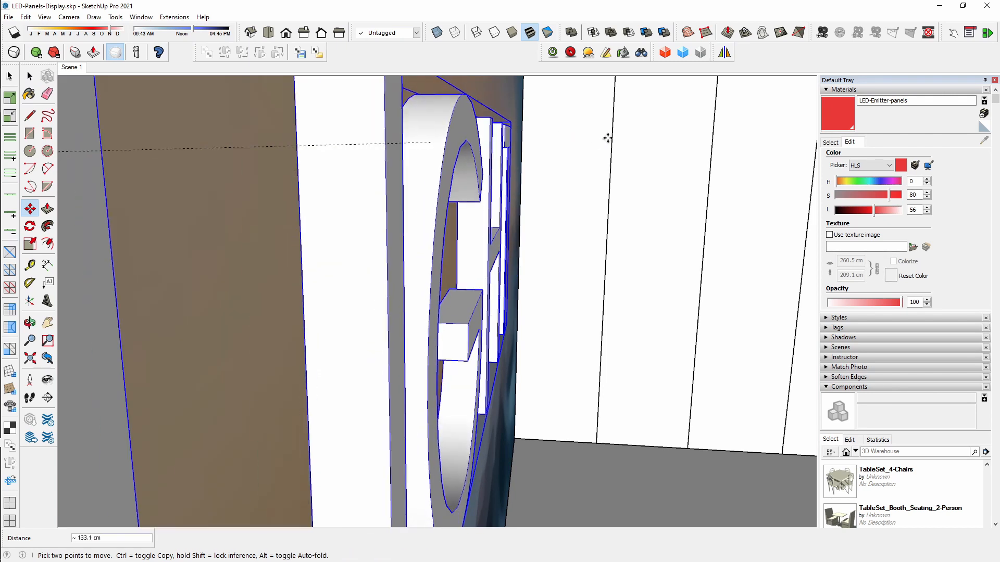
type("15")
key("Return")
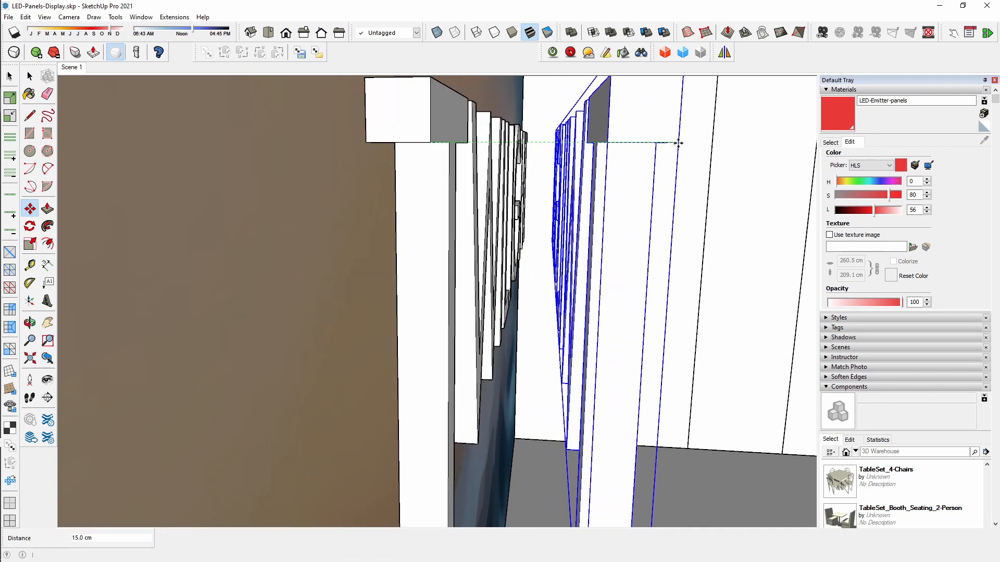
left_click(678, 143)
type("5")
key("Return")
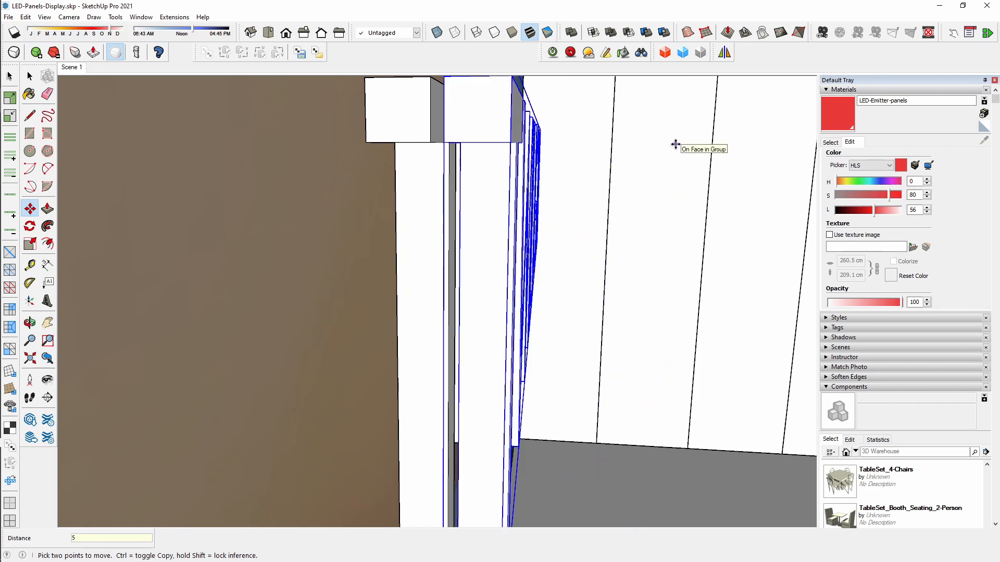
- Set the copied text's offset to 2.5 cm and delete the original text against the mural
type("260.5")
key("Return")
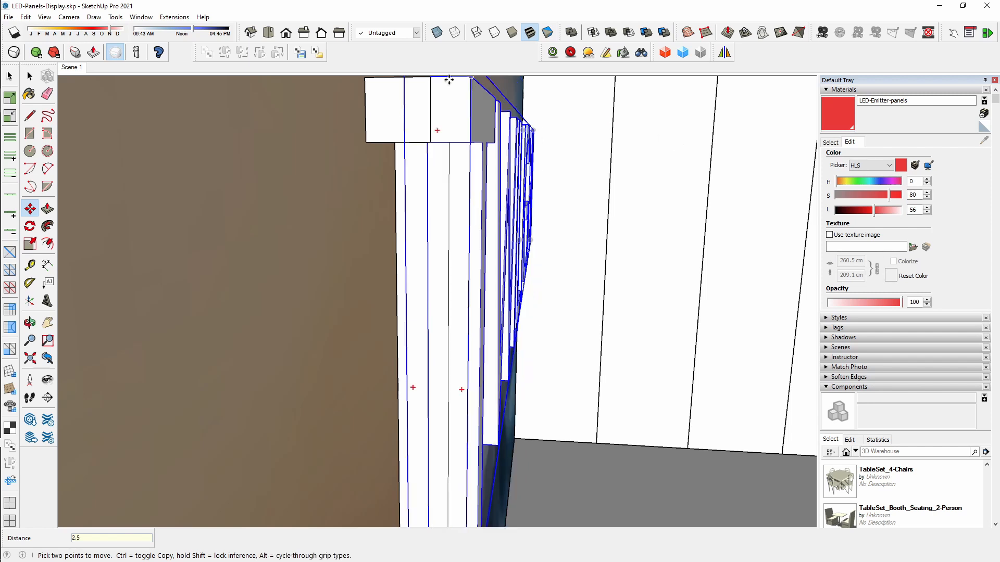
key("space")
left_click(378, 105)
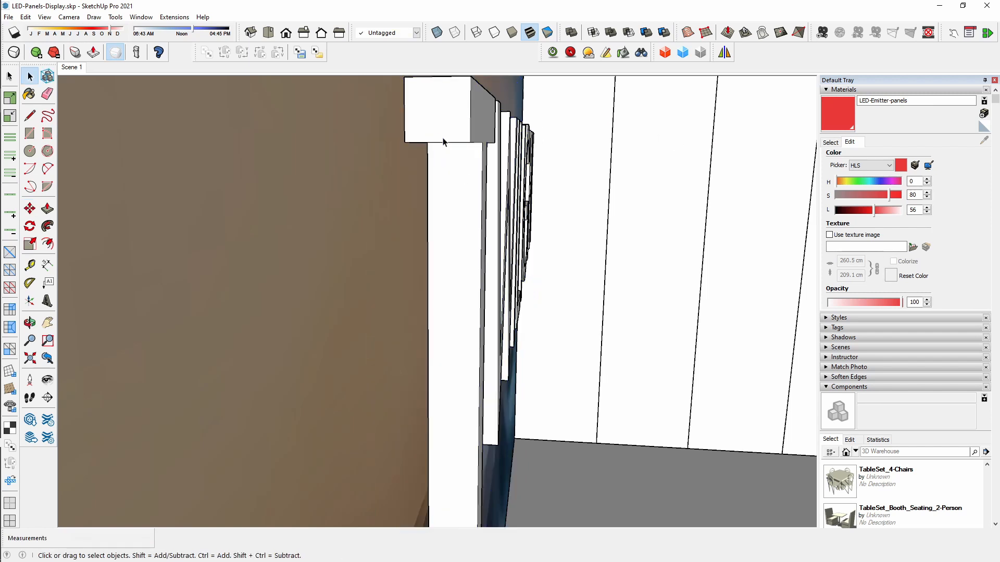
- Open the TWILIGHT text for editing and select only the back faces of all its letters using the side view
middle_click_drag(443, 140, 516, 139)
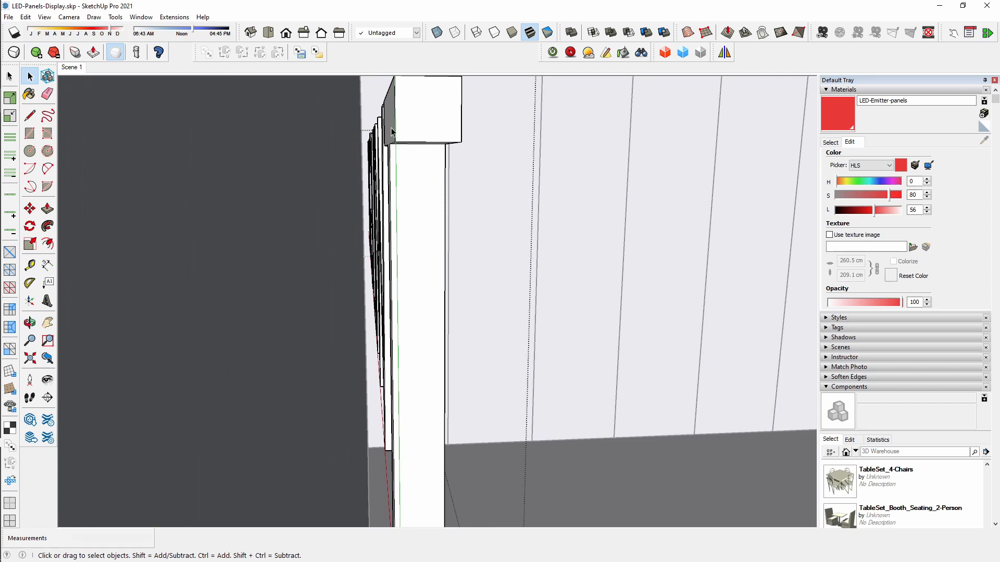
middle_click_drag(392, 131, 516, 170)
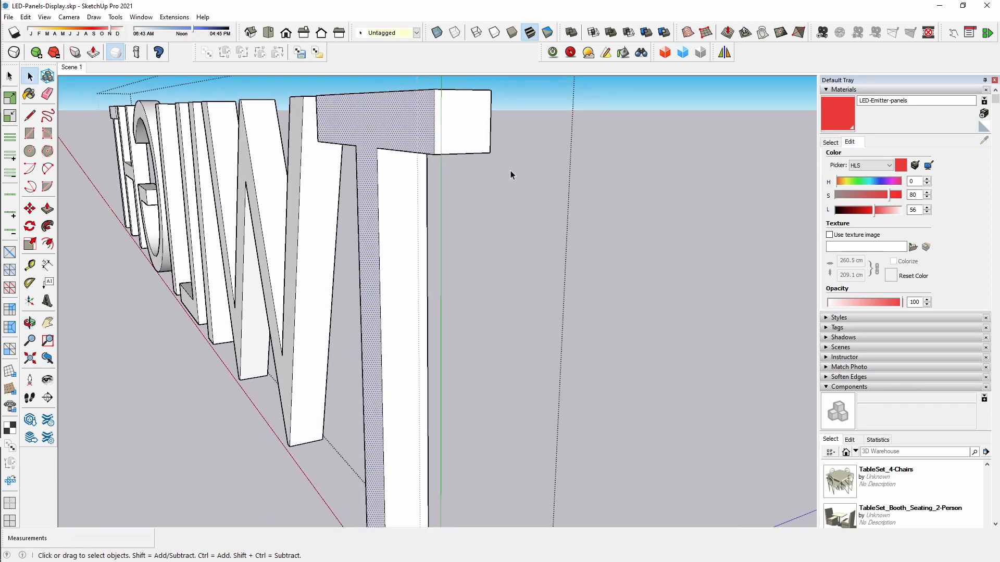
left_click(287, 33)
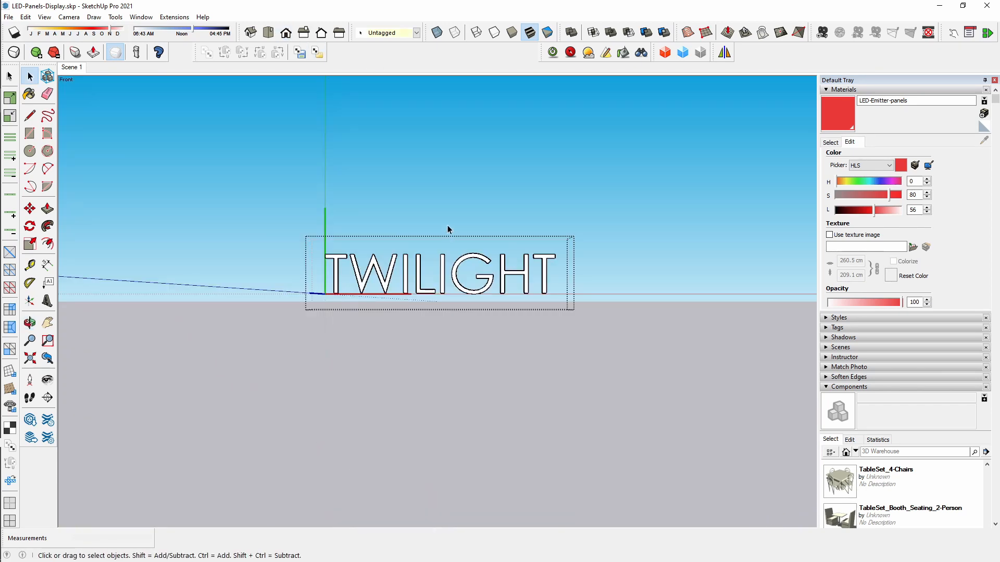
left_click(303, 33)
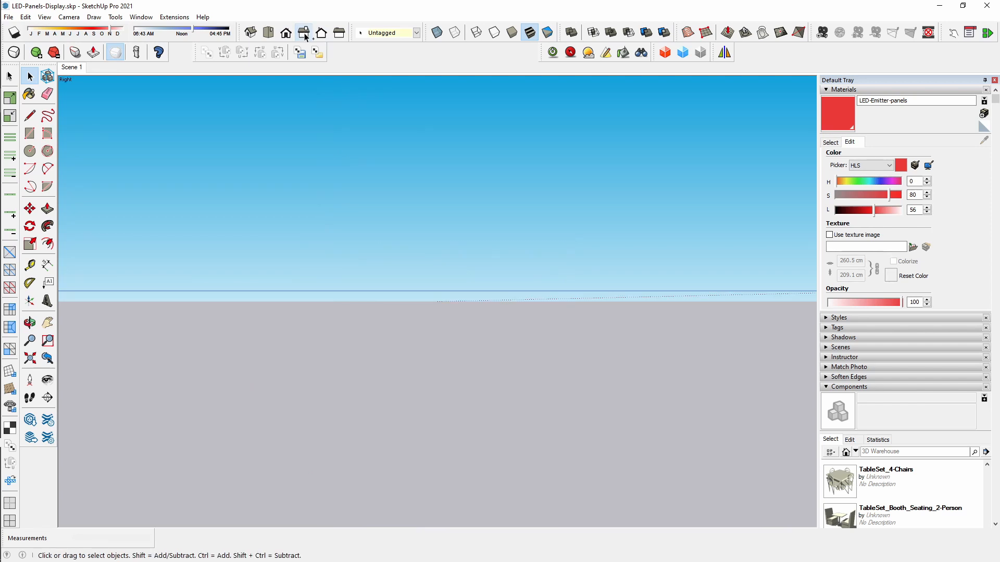
key("shift+z")
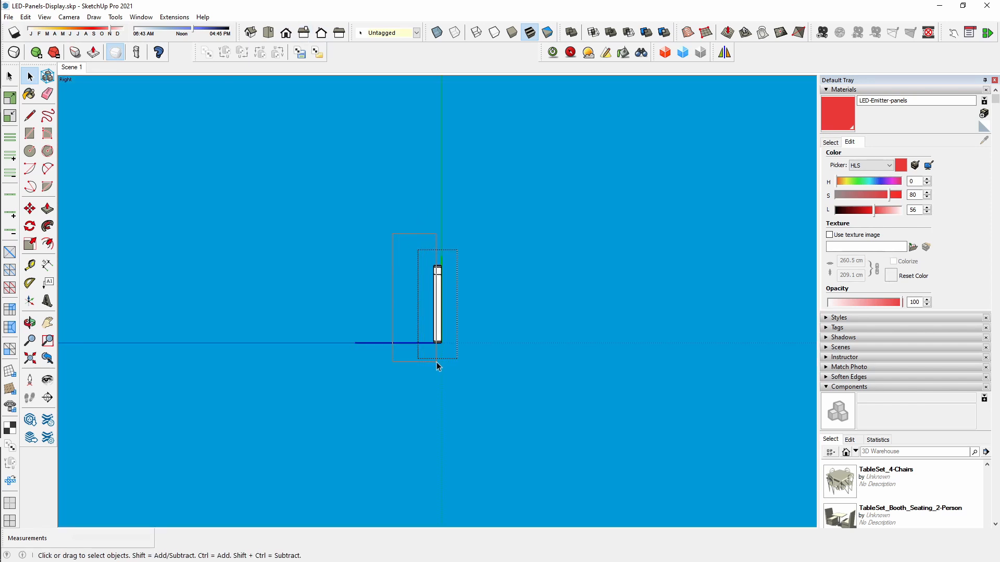
mouse_move(437, 362)
middle_mouse_down()
mouse_move(446, 339)
mouse_move(654, 352)
mouse_move(467, 362)
mouse_move(446, 353)
middle_mouse_up()
key("ctrl+r")
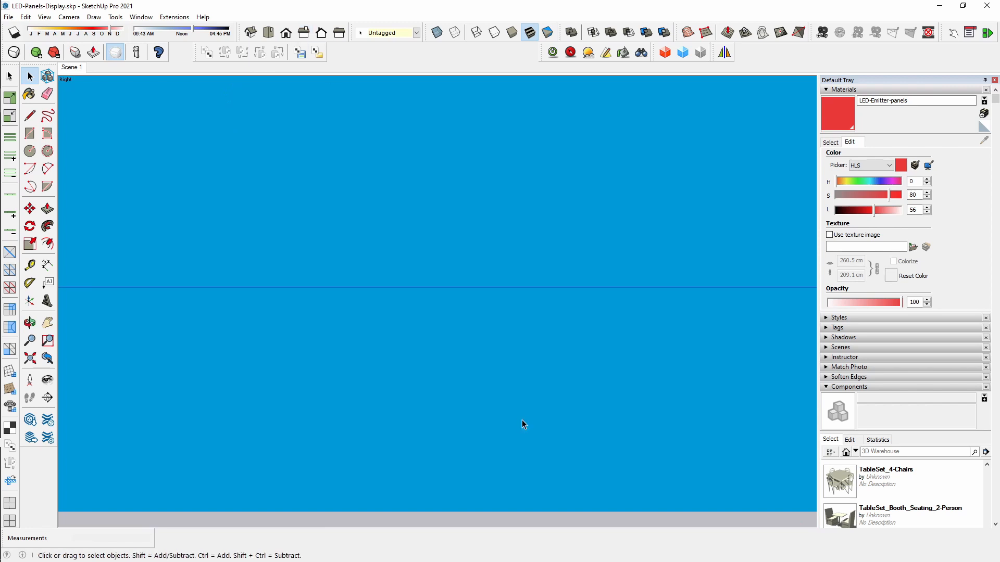
key("shift+z")
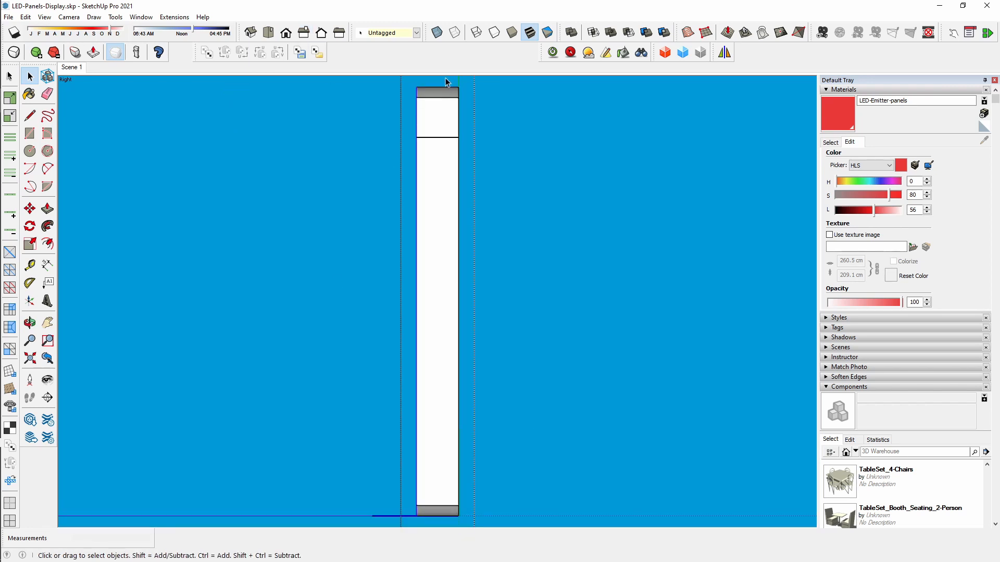
left_click_drag(446, 79, 560, 539)
middle_click_drag(444, 368, 200, 372, "shift")
scroll(237, 380, "down", 2)
- Check the back faces in monochrome, restore the textured display and paint them with the LED-Emitter-panels material
left_click(547, 32)
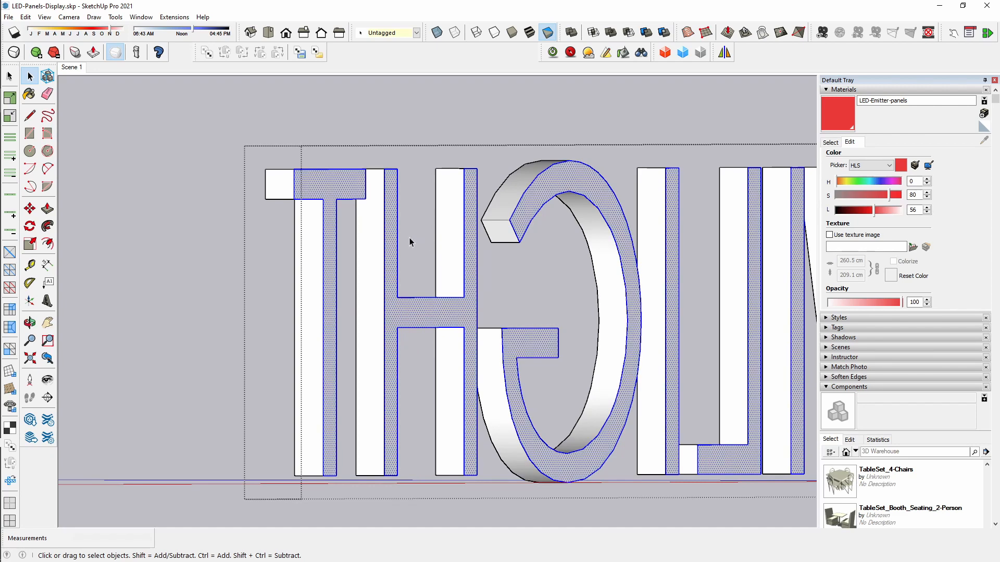
middle_click_drag(409, 238, 458, 272)
key("b")
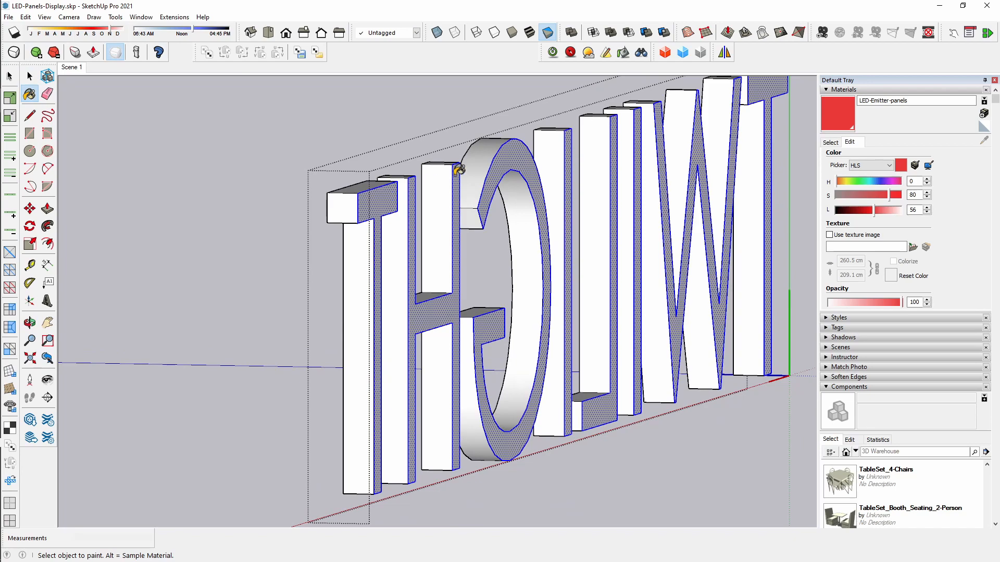
middle_click_drag(517, 156, 469, 172)
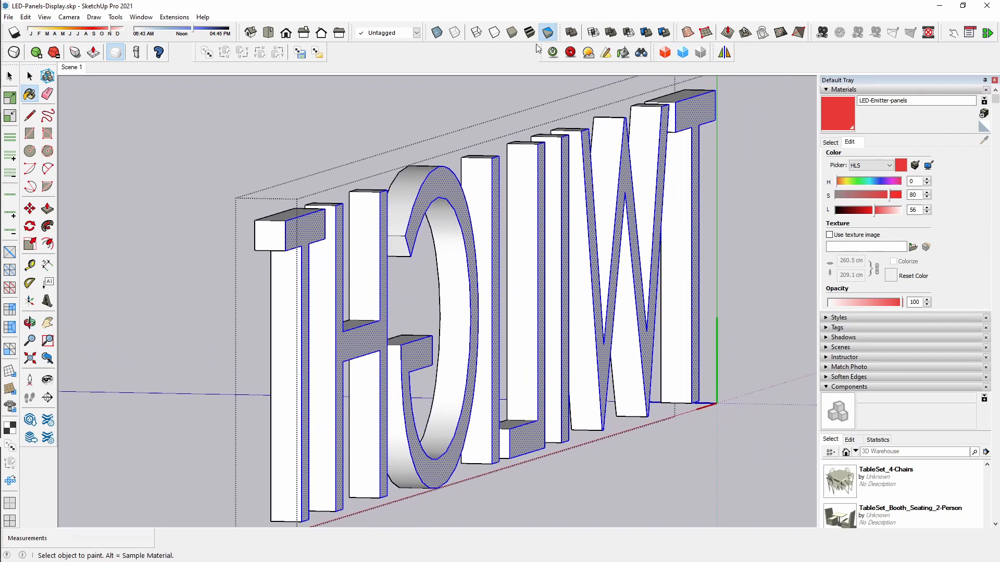
left_click(530, 32)
mouse_move(422, 279)
middle_mouse_down()
mouse_move(214, 279)
mouse_move(453, 259)
mouse_move(319, 284)
mouse_move(408, 310)
middle_mouse_up()
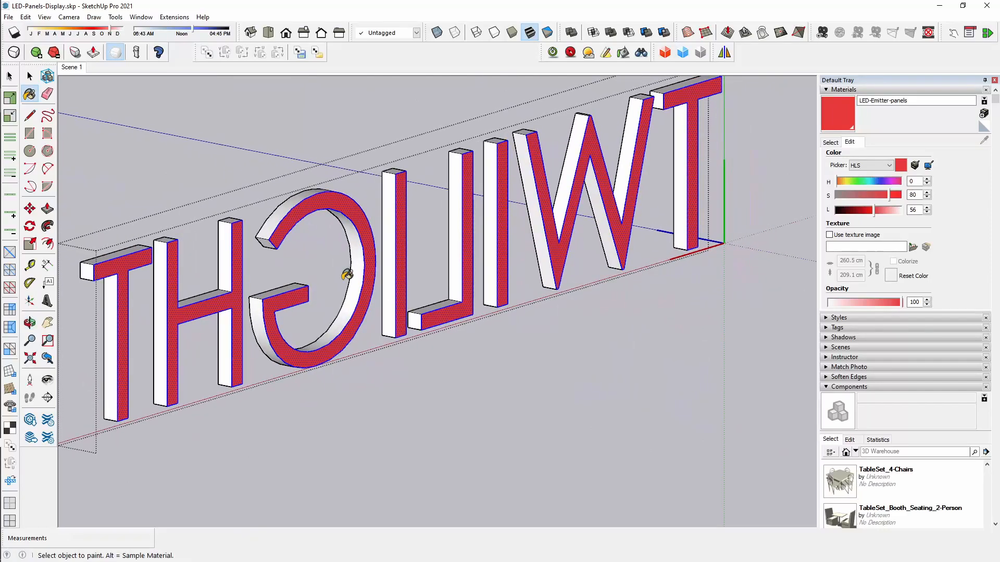
mouse_move(346, 264)
middle_mouse_down()
mouse_move(626, 252)
mouse_move(736, 236)
mouse_move(375, 249)
mouse_move(686, 293)
middle_mouse_up()
key("space")
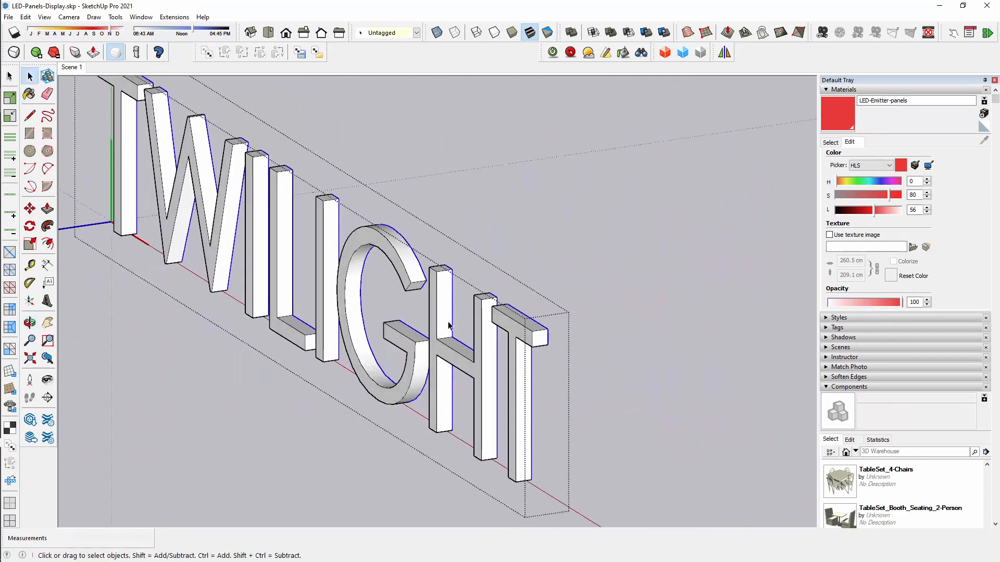
- Leave the text group, set the LED-Emitter-panels colour to hue 41 and luminance 76, and return to Scene 1
middle_click_drag(448, 326, 557, 303)
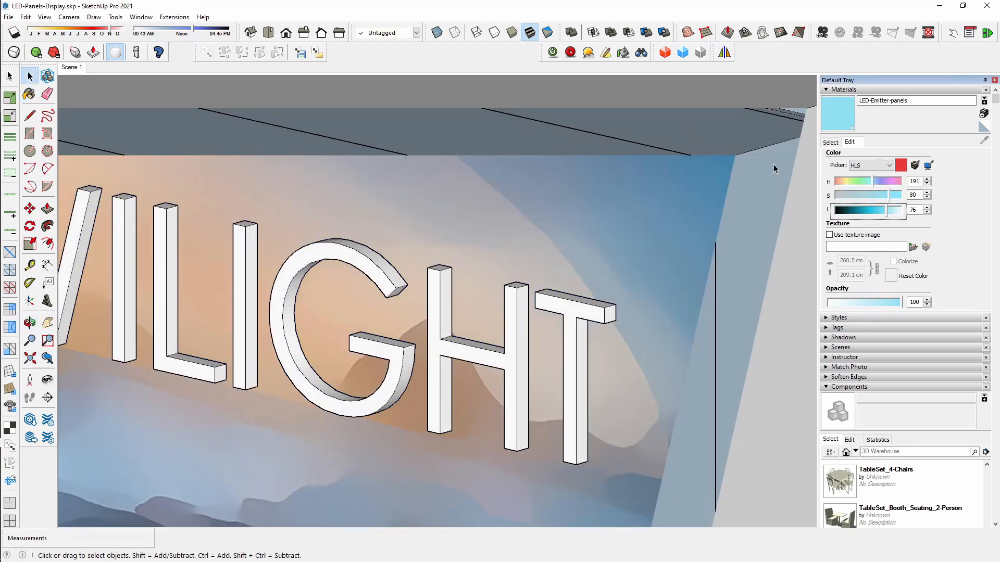
left_click(844, 180)
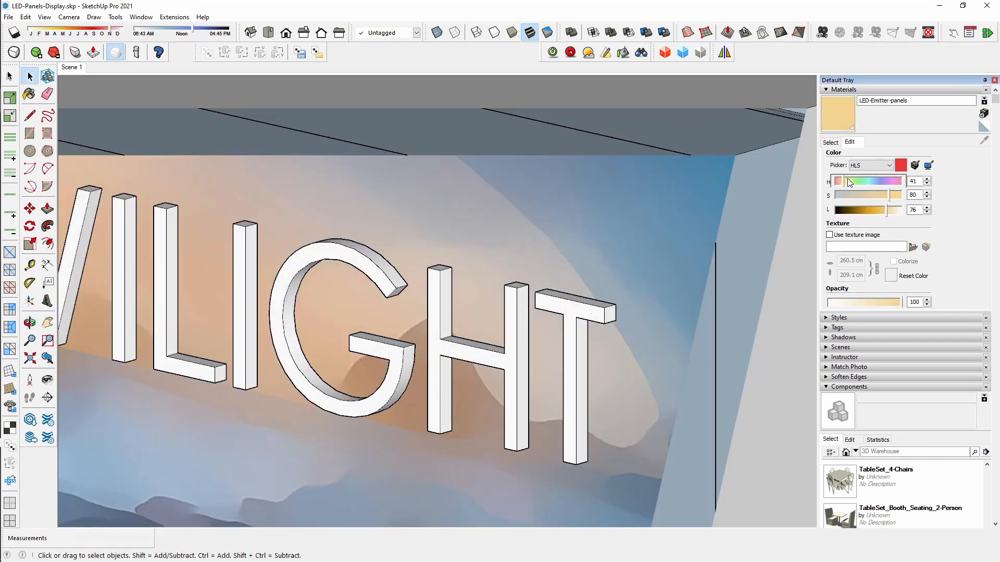
left_click(71, 68)
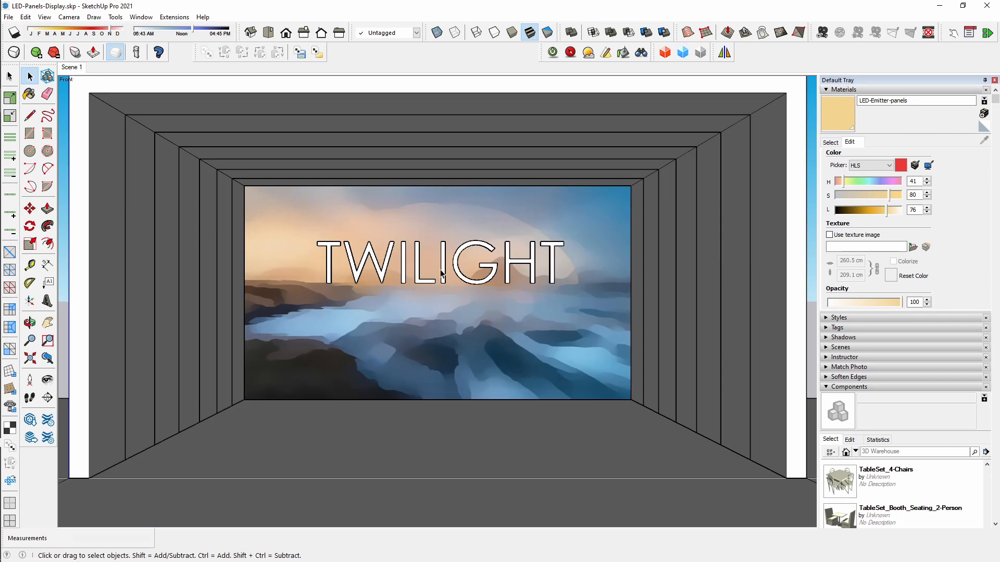
- Load the LED-Emitter-panels material in the Twilight material editor and apply the Emitter Low Voltage 50W template
left_click(623, 52)
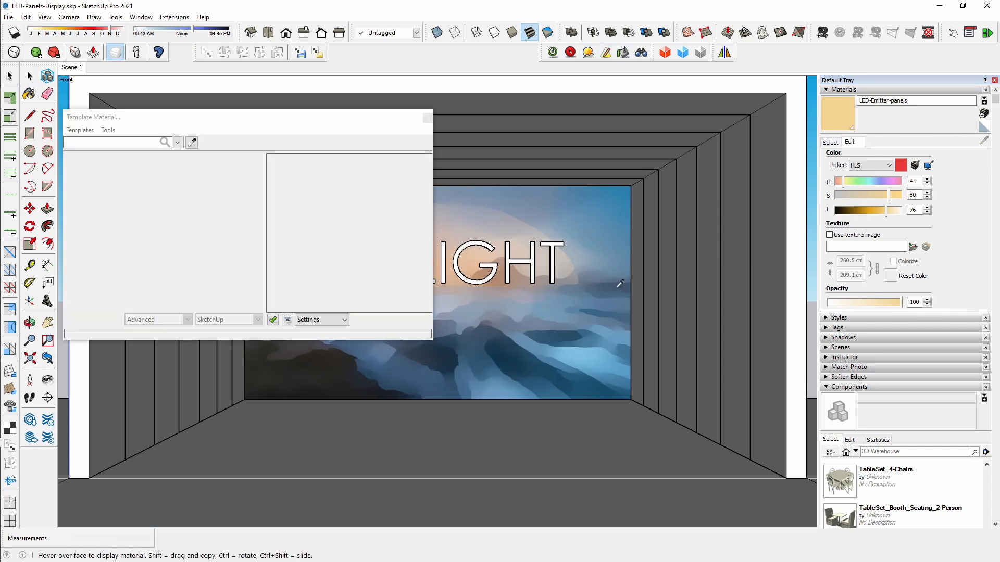
left_click(178, 142)
left_click(104, 215)
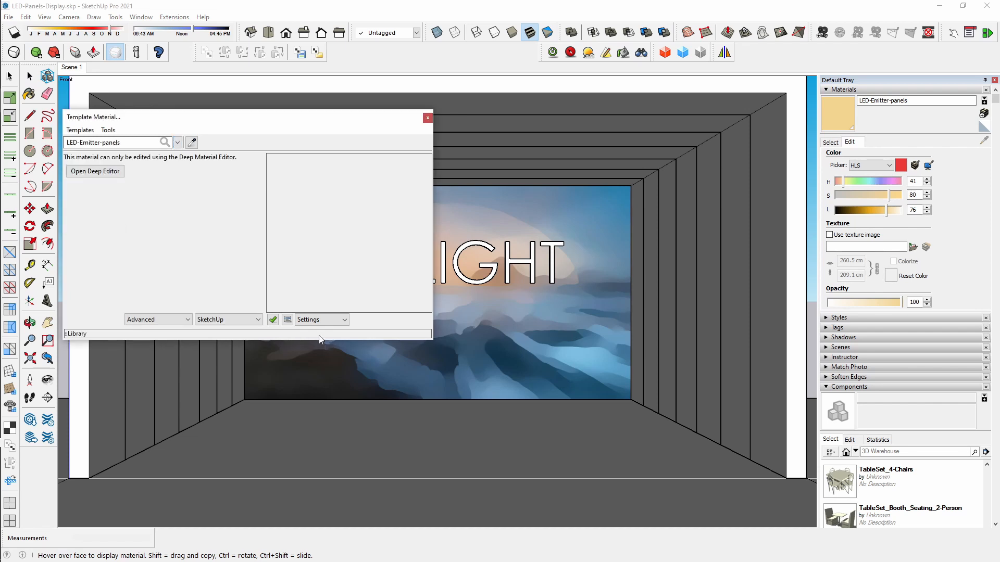
left_click(79, 130)
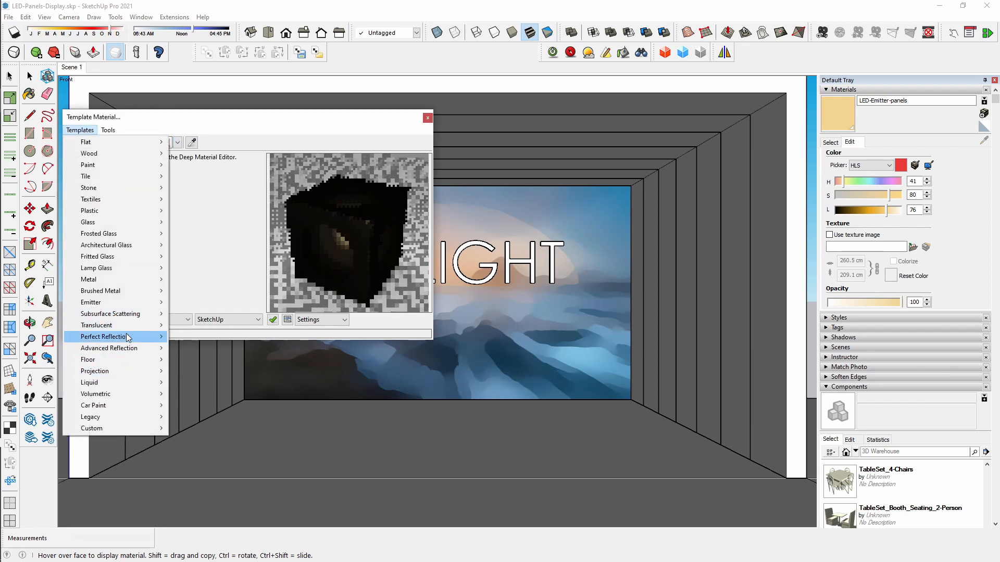
mouse_move(145, 302)
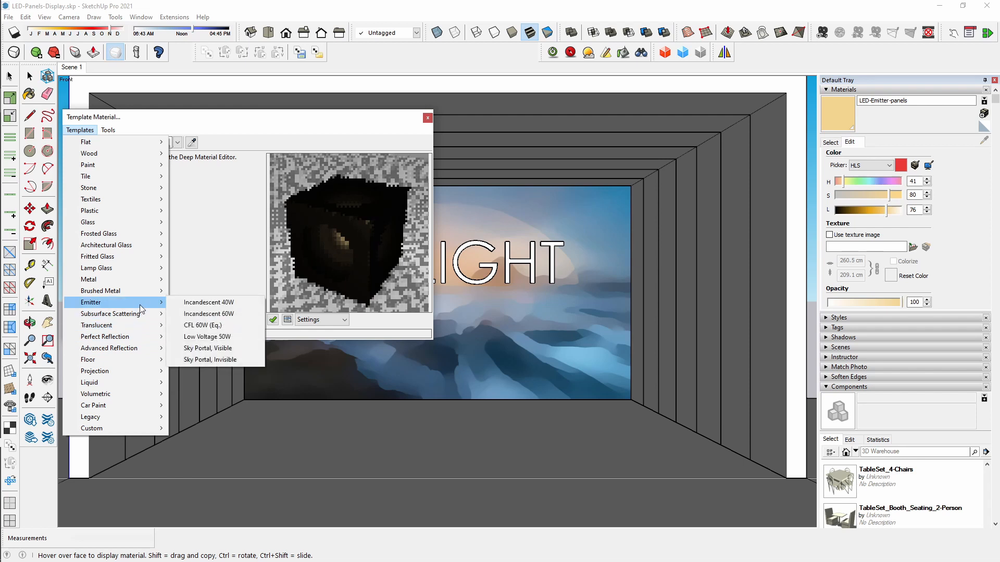
left_click(230, 338)
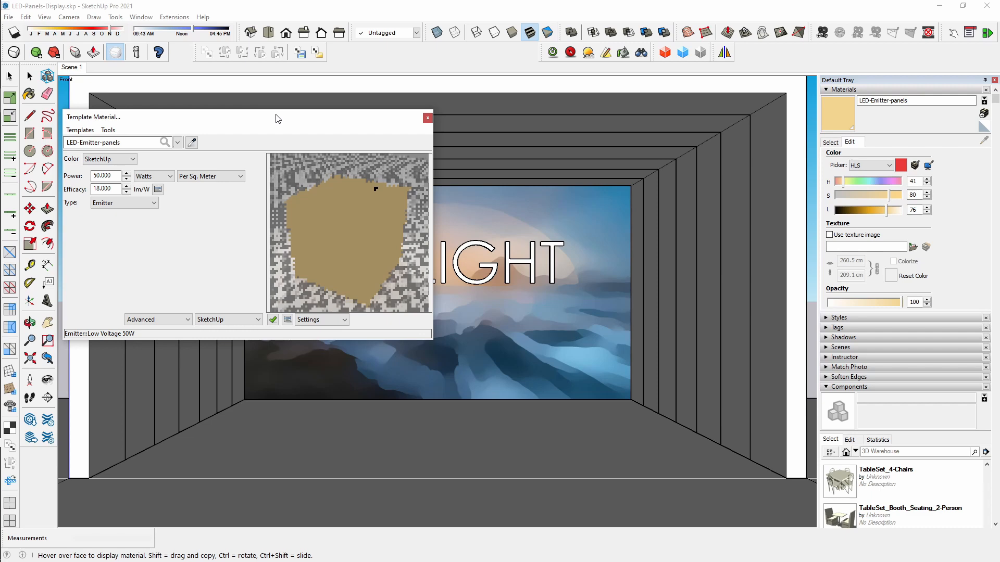
- Set the LED-Emitter-panels emitter power to 500 watts per square meter and close the material editor
left_click_drag(278, 119, 458, 337)
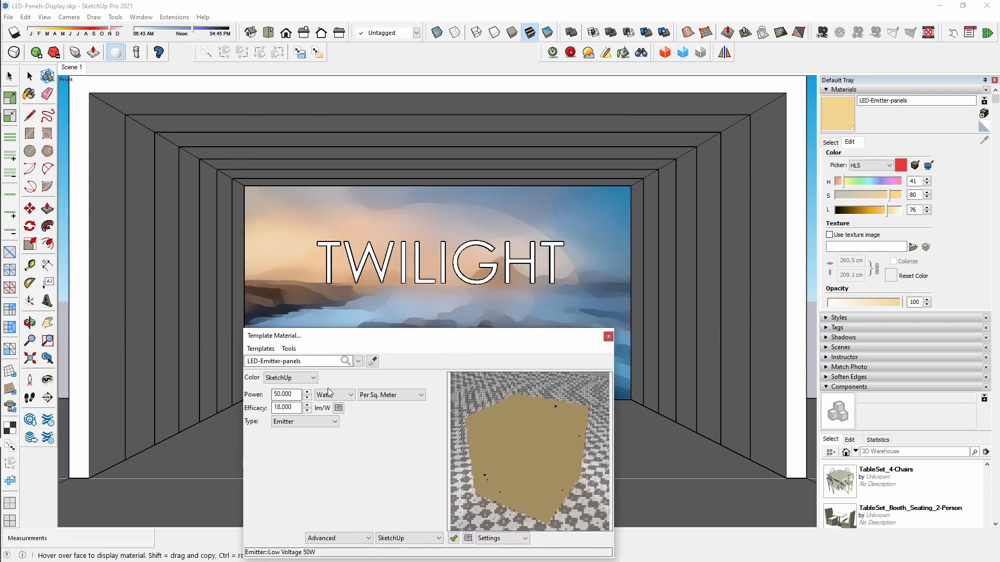
left_click_drag(340, 335, 326, 270)
double_click(268, 329)
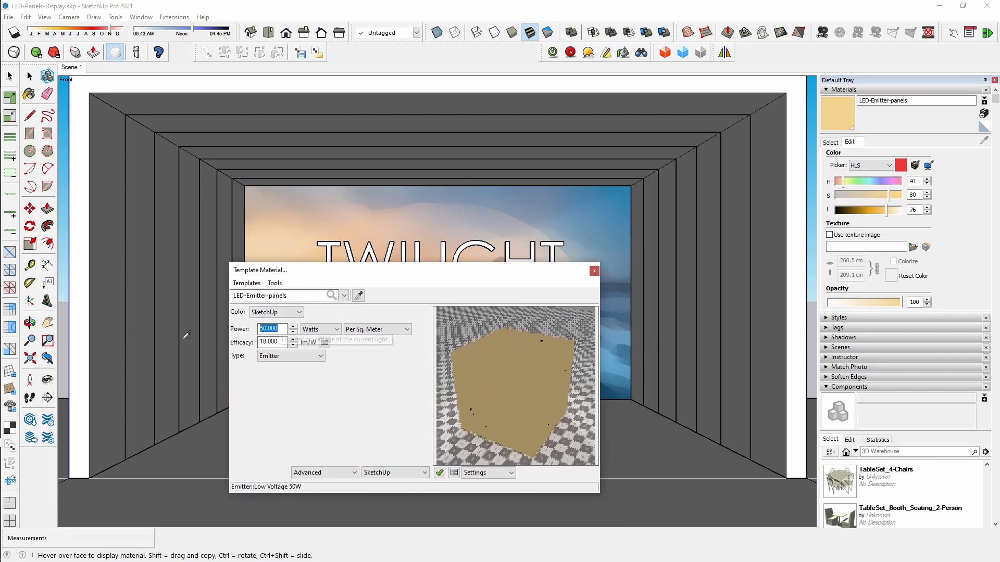
type("500")
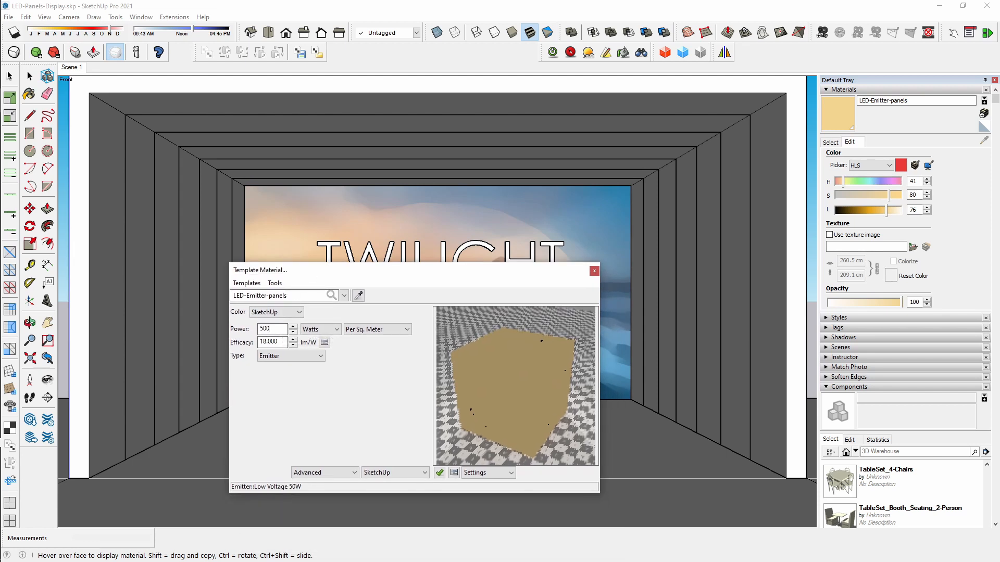
left_click(594, 271)
key("space")
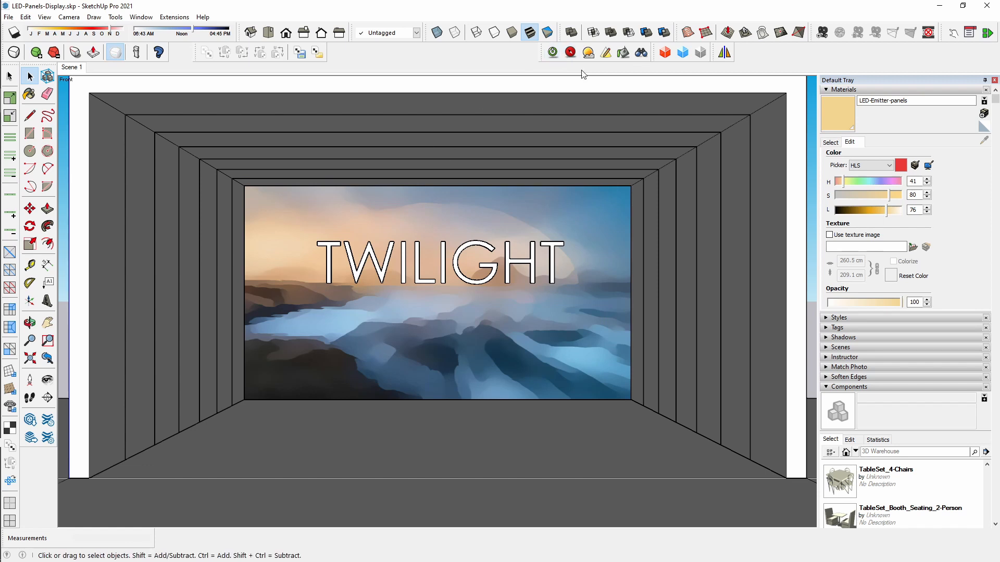
- Check the render environment's background and sun settings, and briefly view the render window without rendering
left_click(588, 53)
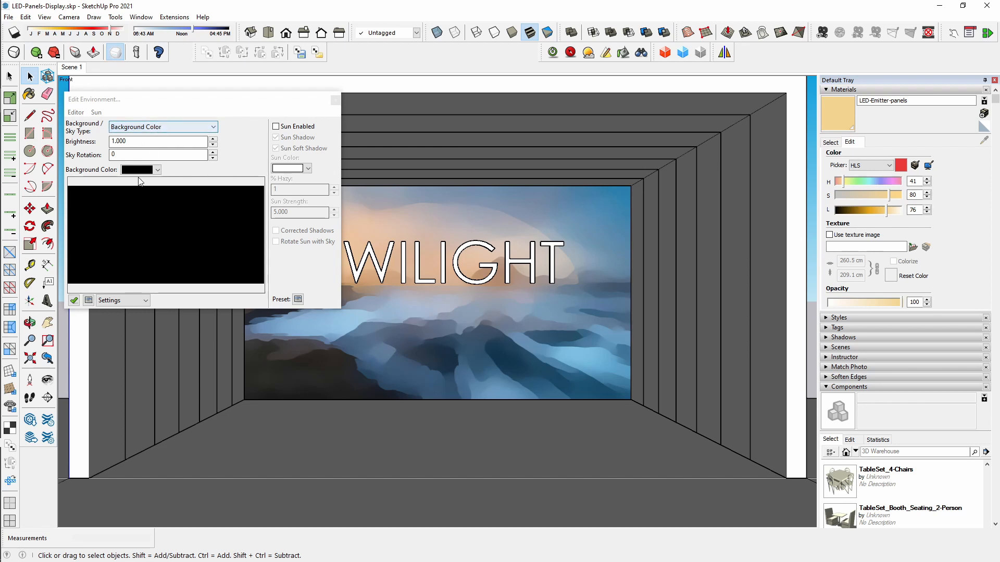
left_click(335, 99)
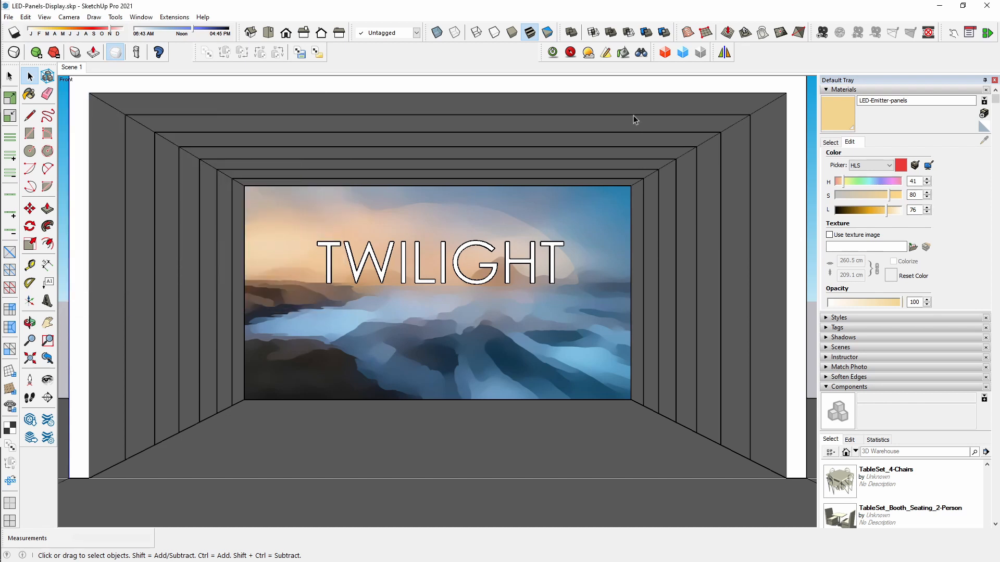
left_click(553, 52)
left_click(723, 121)
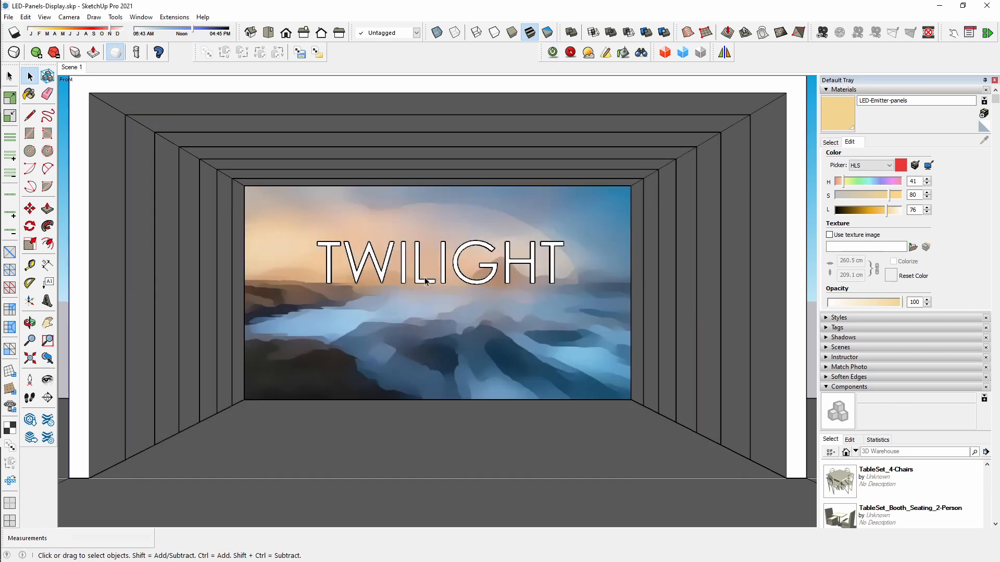
- Open the TWILIGHT text for editing, clear the selection and paint all the unpainted letter faces with Metal Corrugated Shiny
triple_click(362, 261)
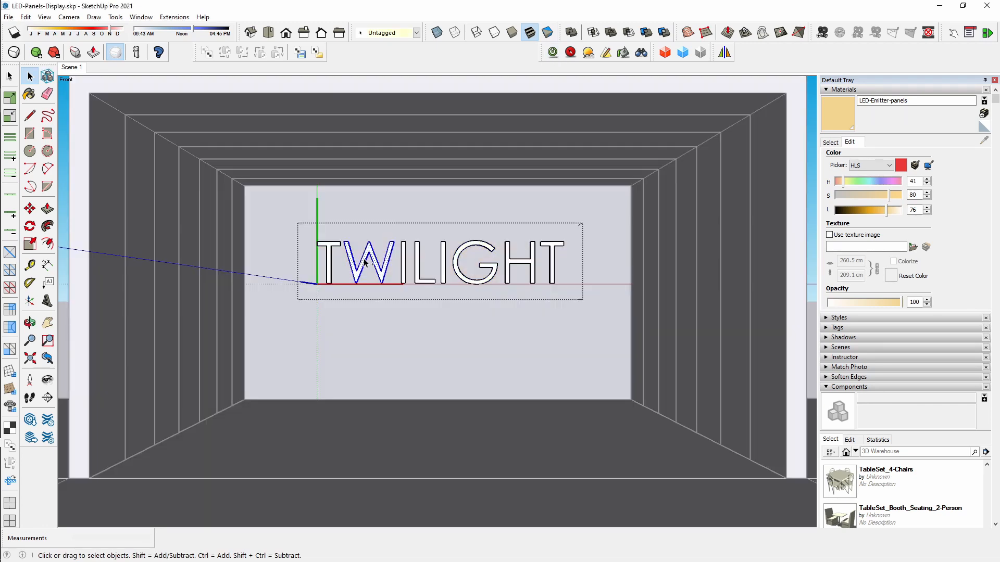
key("ctrl+t")
middle_click_drag(398, 265, 669, 286)
scroll(424, 273, "up", 7)
left_click(831, 142)
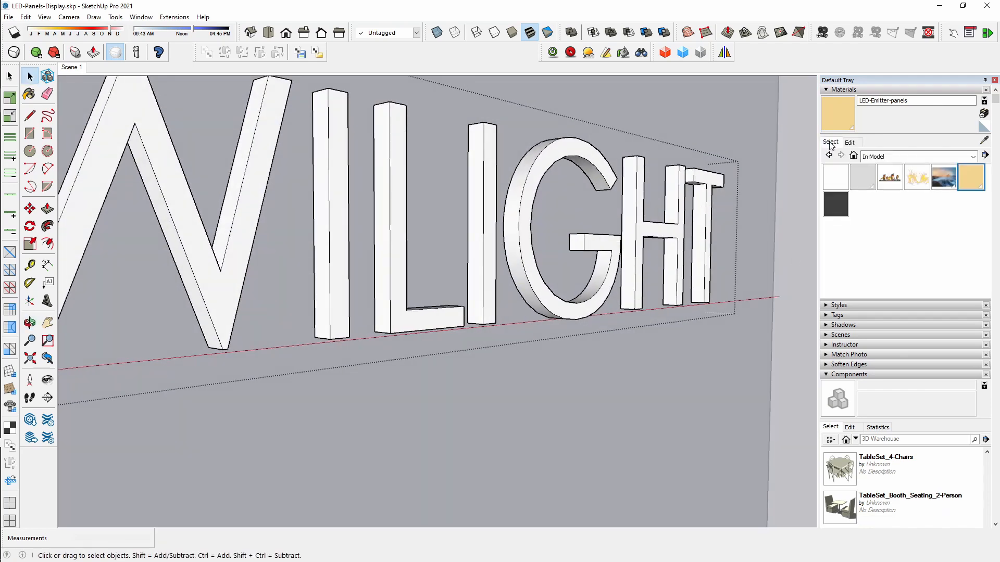
left_click(867, 157)
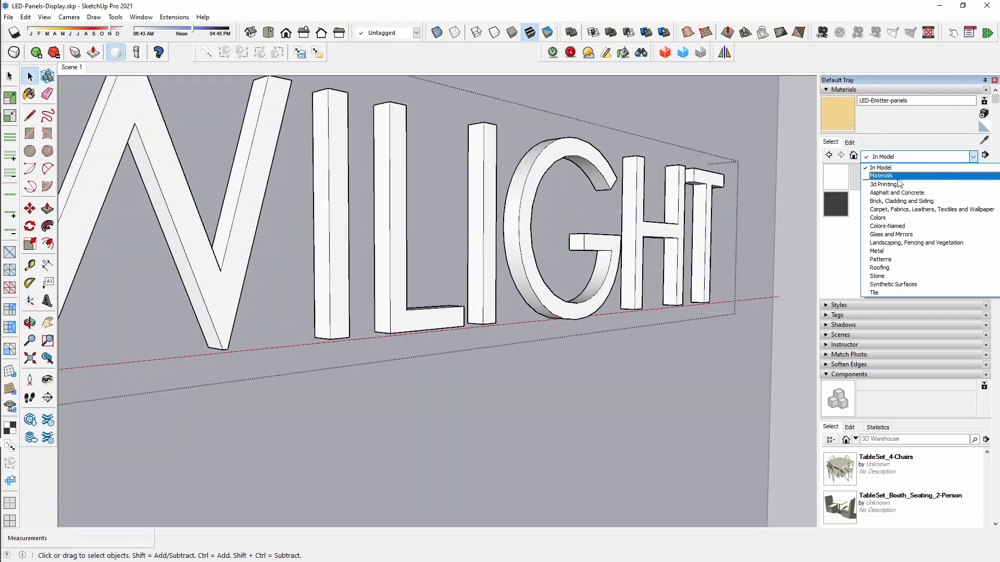
left_click(899, 251)
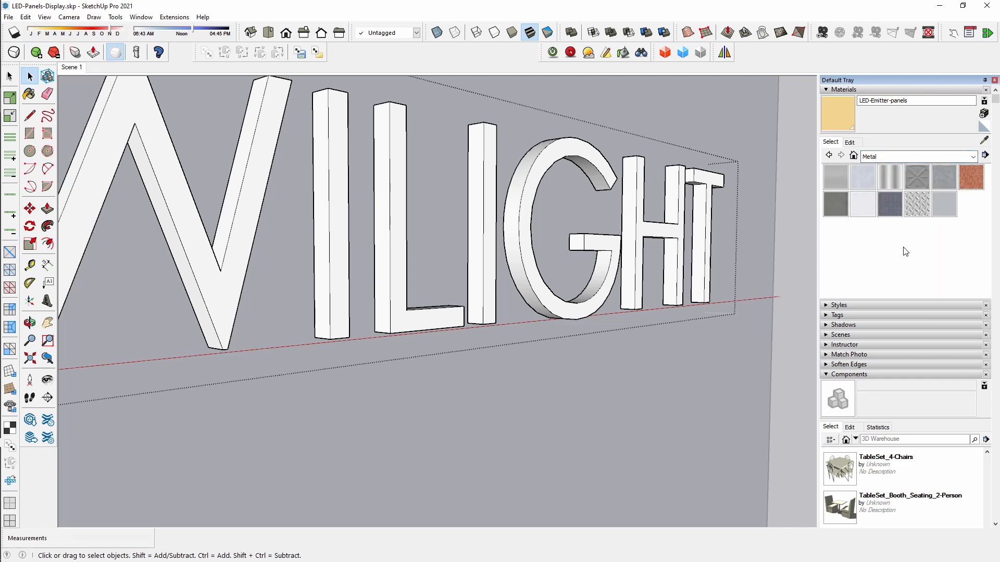
left_click(888, 183)
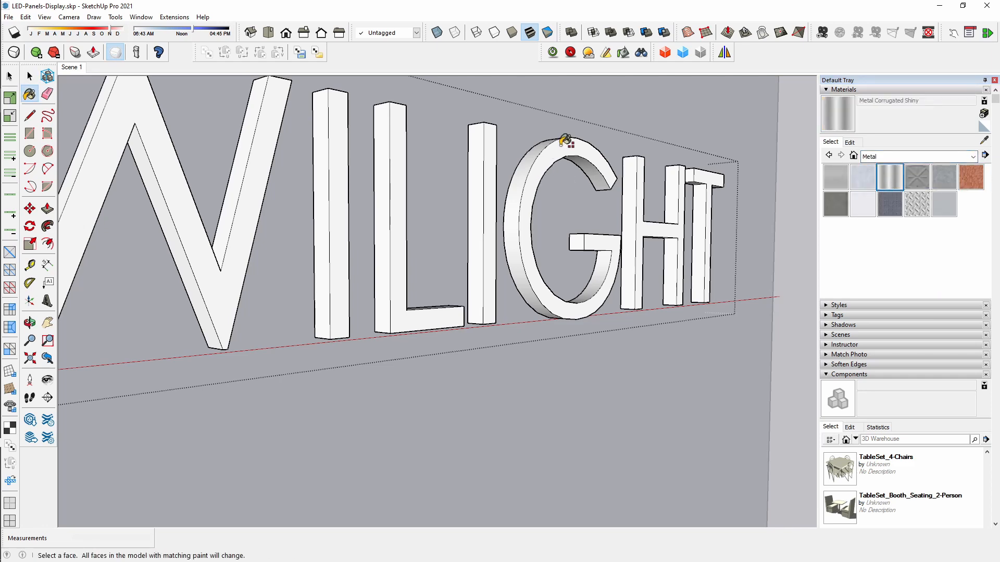
left_click(567, 143)
- Inspect the metal letters from several angles, leave the text group and return to Scene 1
middle_click_drag(388, 310, 74, 343)
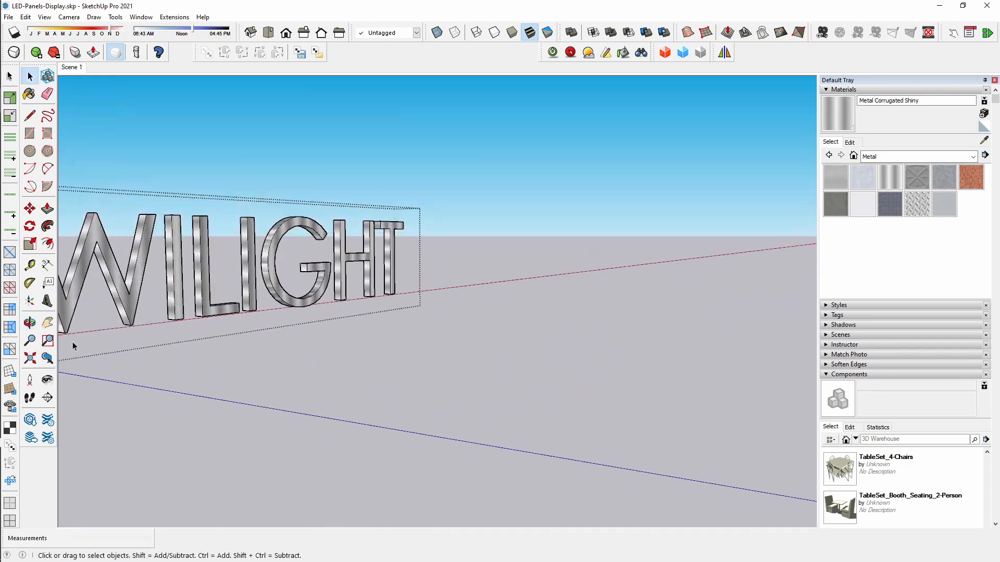
scroll(229, 293, "up", 2)
middle_click_drag(482, 284, 603, 345)
scroll(576, 266, "up", 1)
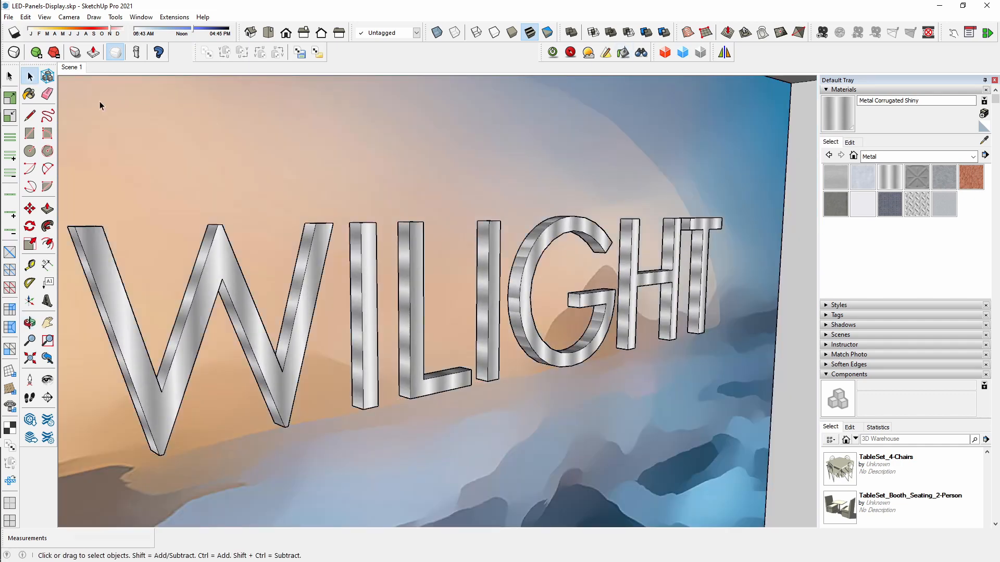
left_click(76, 67)
- Load the letters' Metal Corrugated Shiny material with the Metal Tin template, close the material editor and return to Scene 1
left_click(623, 54)
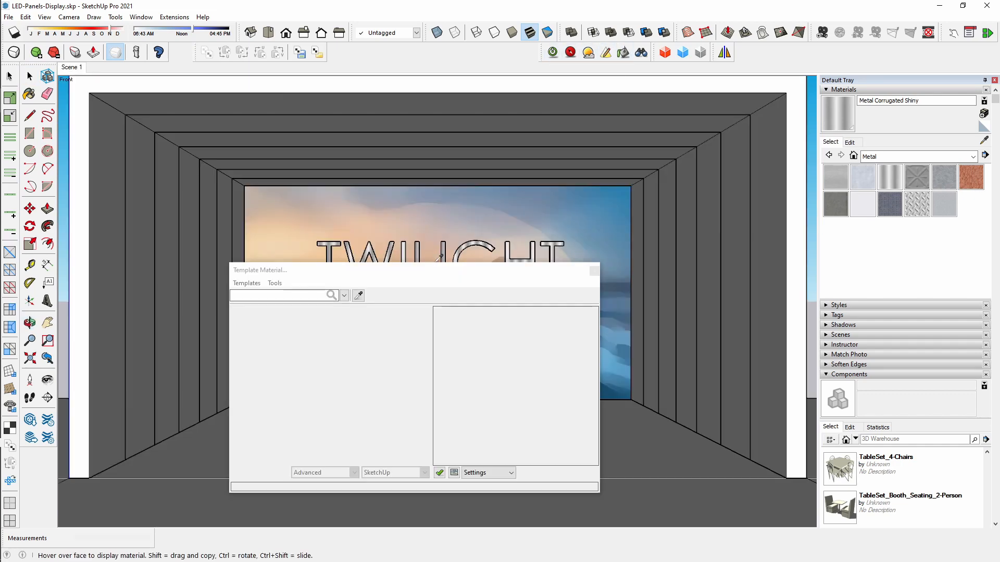
scroll(491, 240, "up", 6)
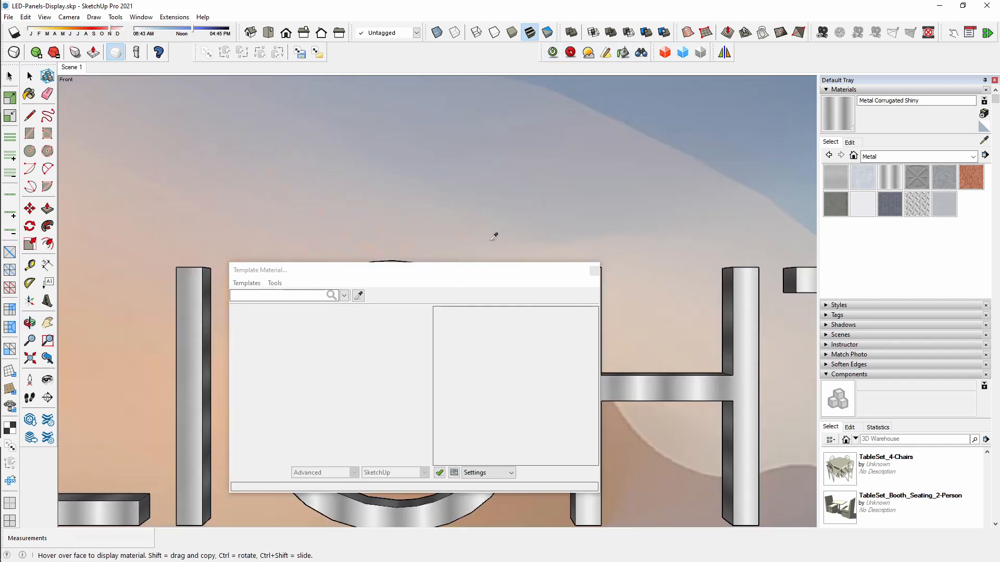
left_click(348, 488)
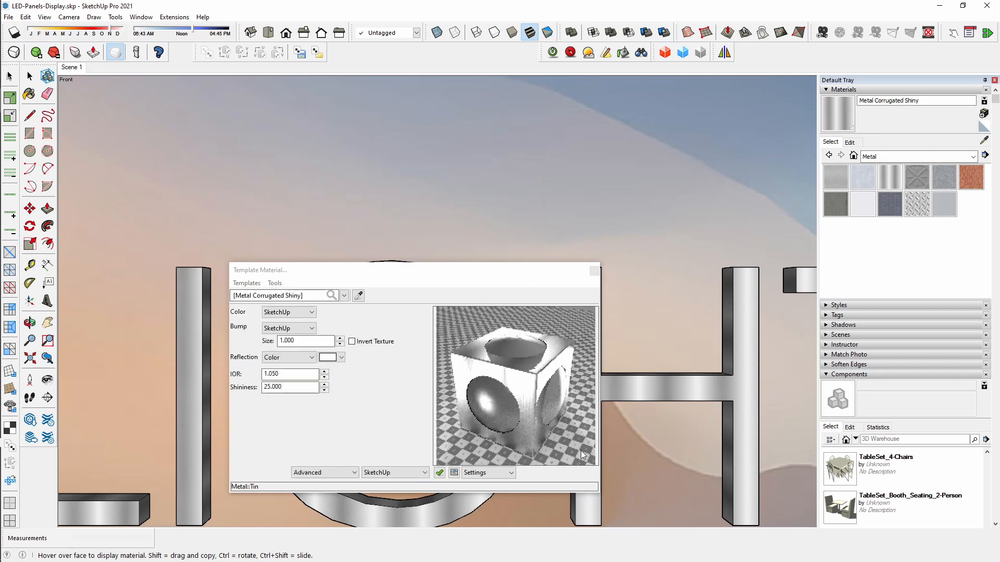
left_click(594, 271)
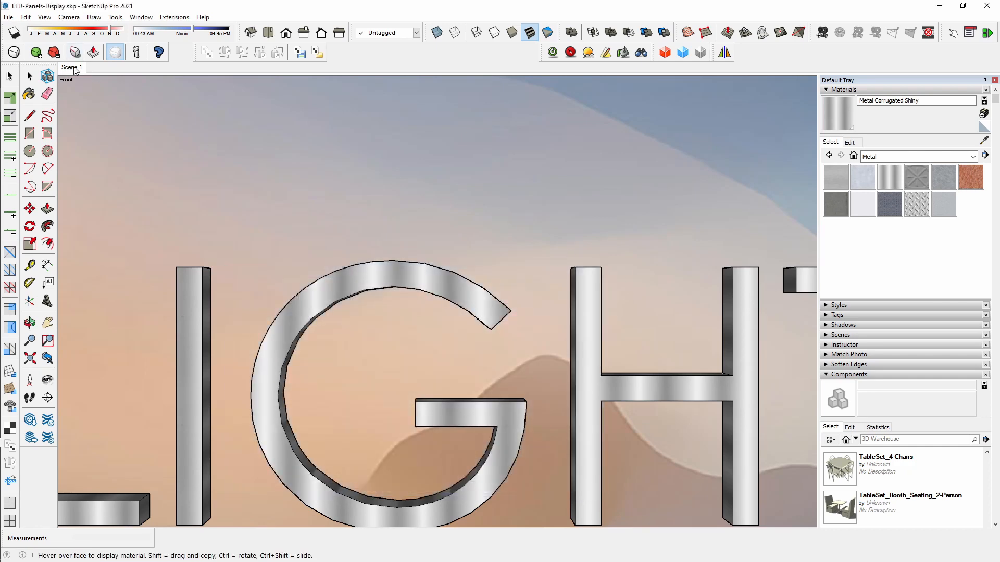
left_click(71, 67)
left_click(29, 79)
- Render the current view at 960x540 to check the backlit text, stop the render and close its window
left_click(552, 52)
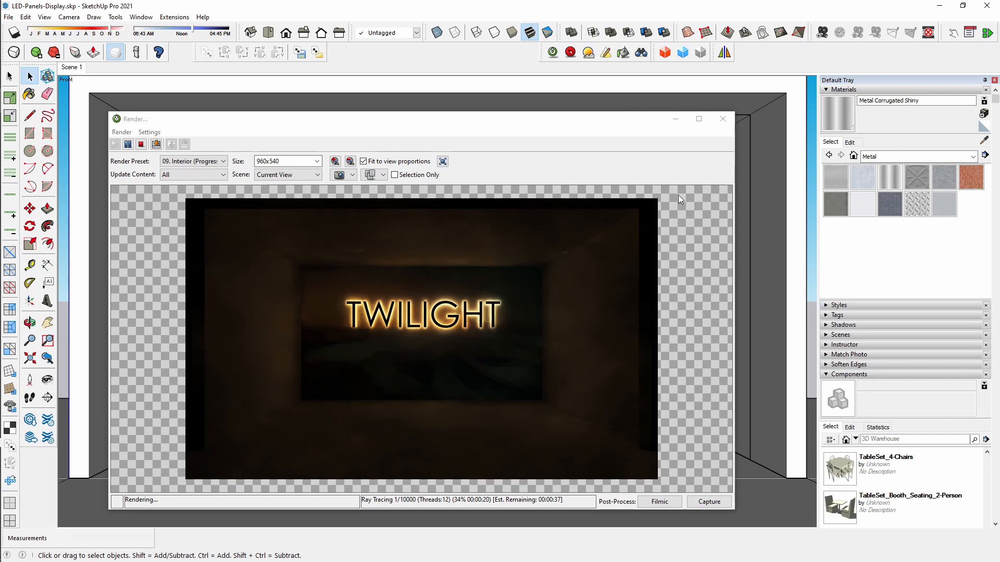
left_click(141, 145)
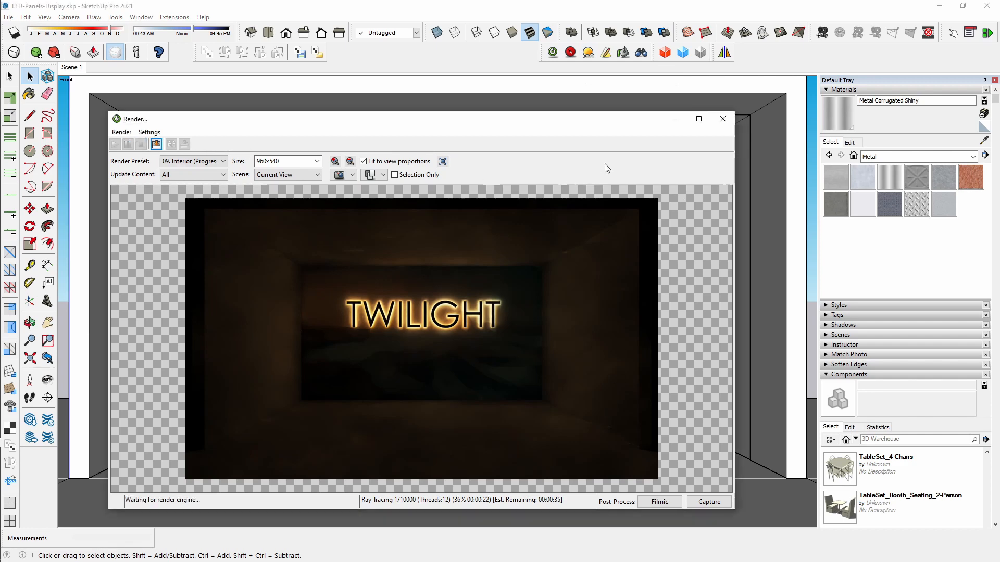
left_click(722, 119)
left_click(400, 299)
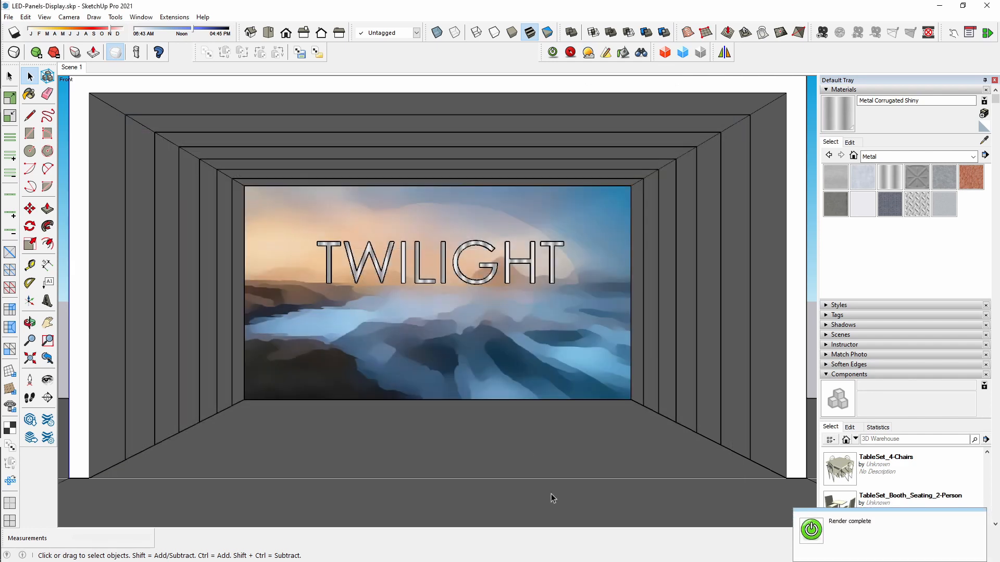
- Collapse the material settings and open the Ceiling folder of the TwilightRenderLightComponents collection
middle_click_drag(551, 495, 439, 326)
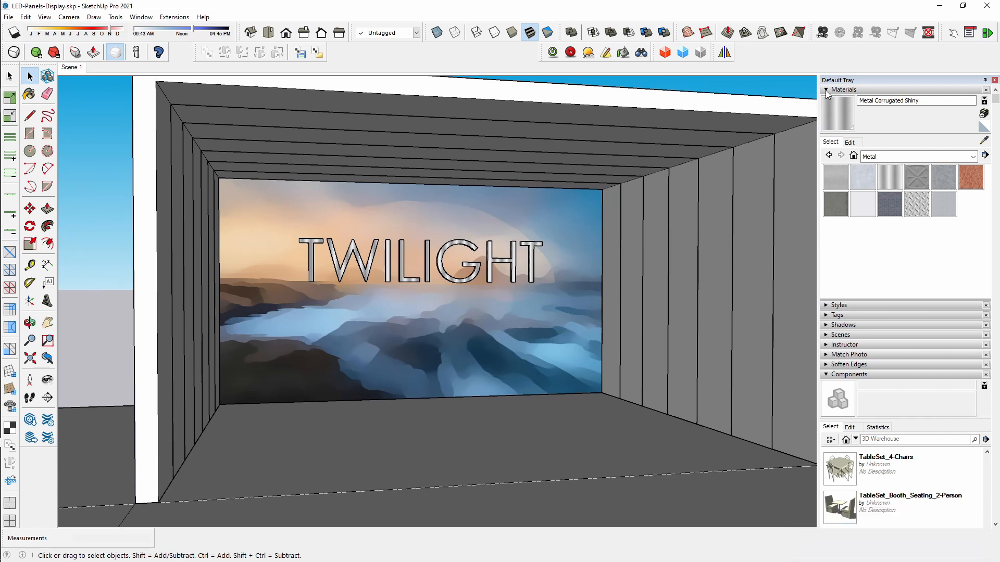
left_click(829, 90)
left_click(855, 234)
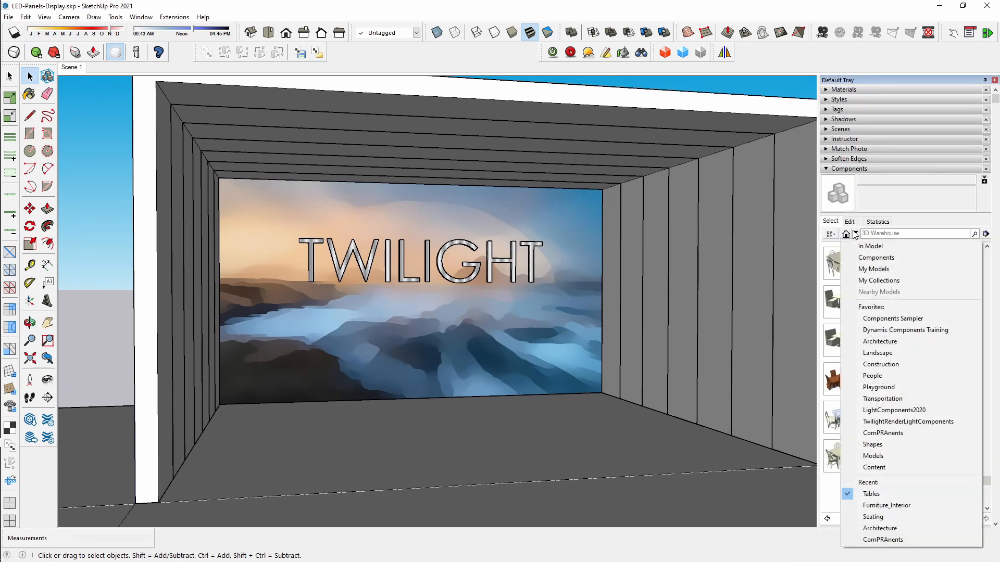
left_click(918, 422)
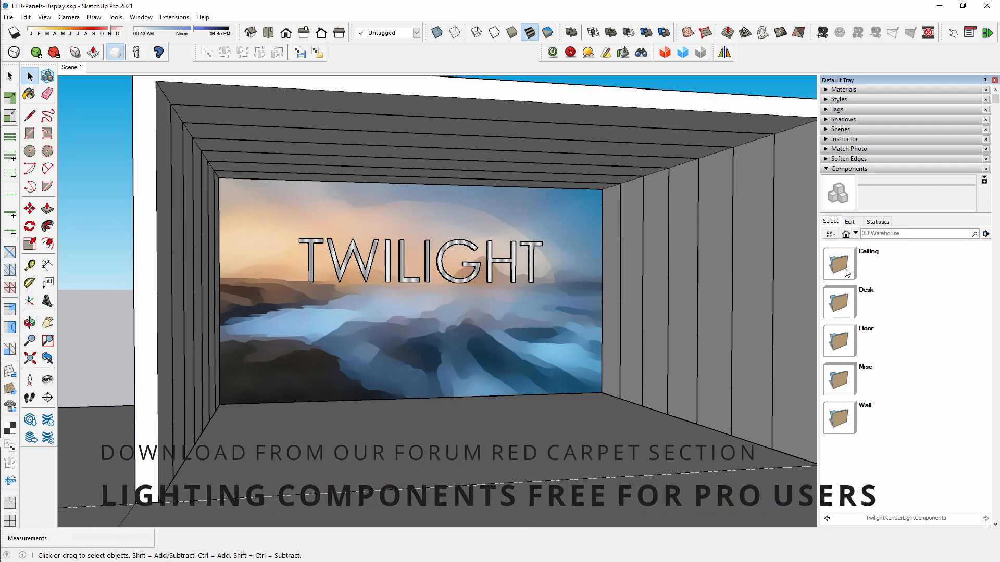
left_click(847, 270)
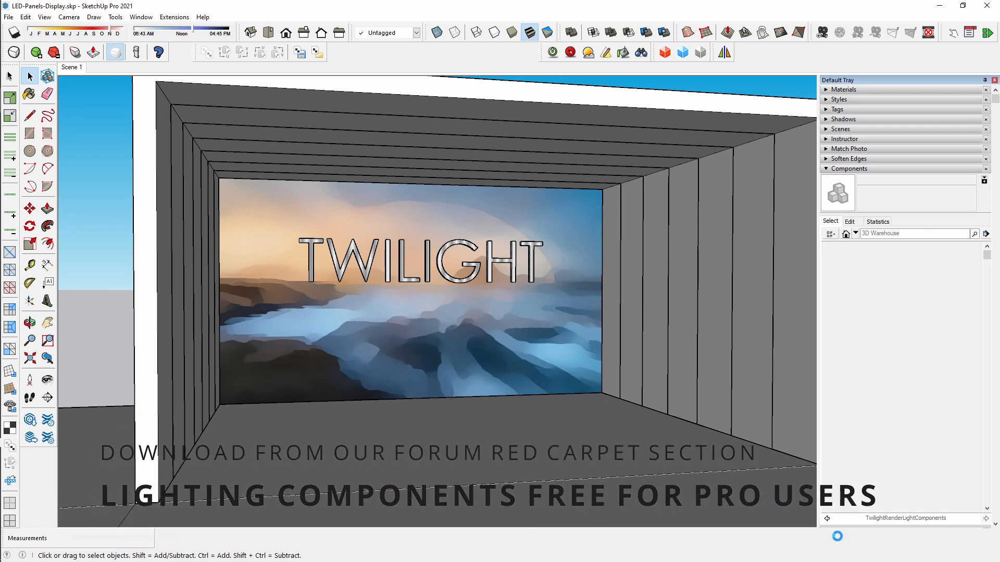
- Place the 2Spots-TrackLight-HamptonBay component on the ceiling in front of the mural, near the right side wall
scroll(853, 462, "down", 2)
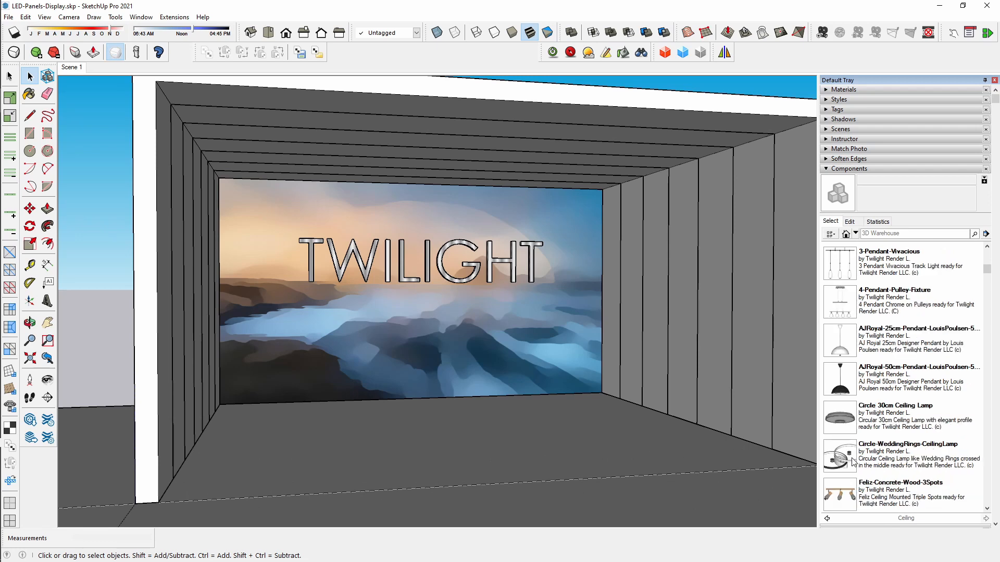
scroll(852, 462, "up", 3)
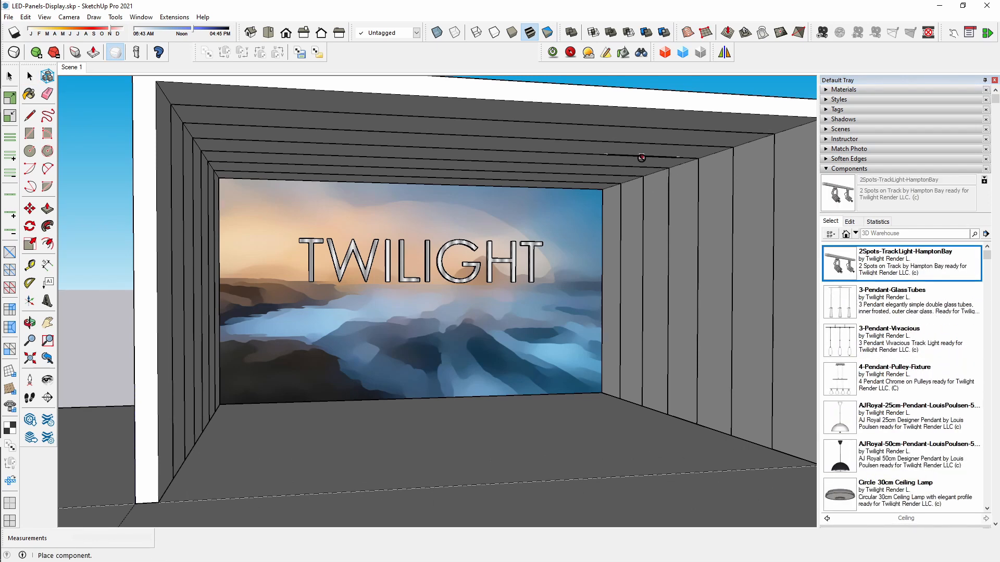
scroll(604, 180, "up", 5)
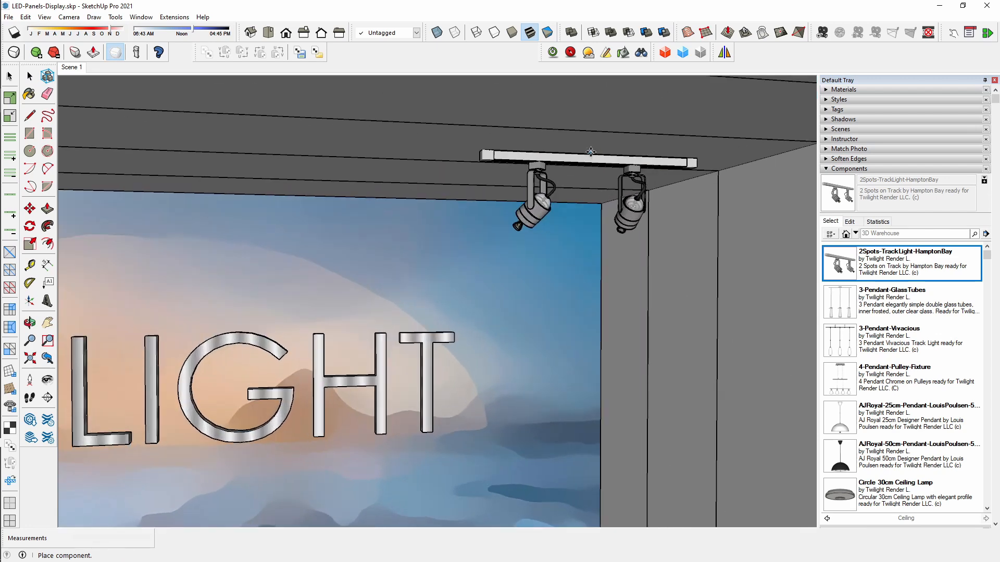
left_click(567, 147)
scroll(517, 252, "down", 6)
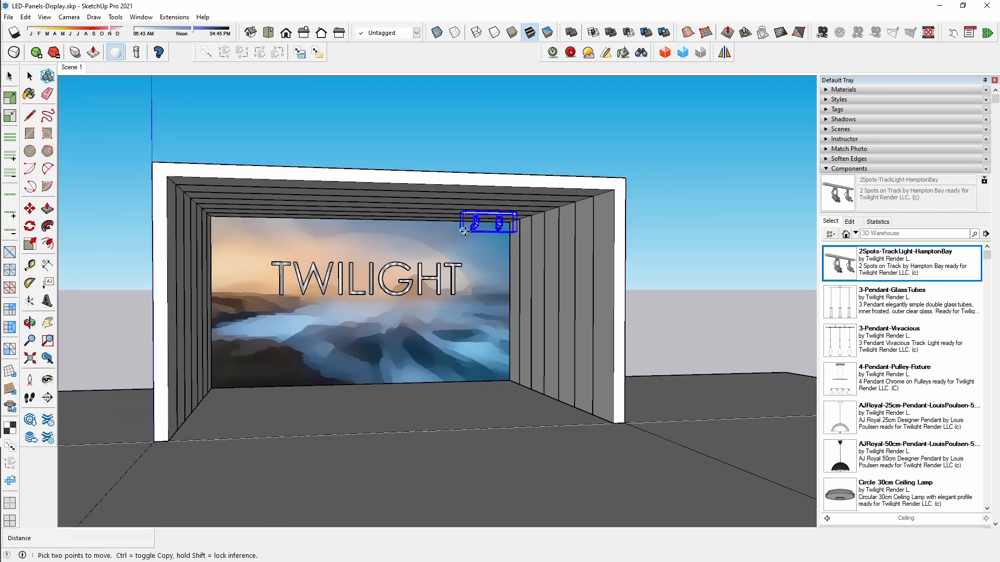
scroll(517, 252, "up", 4)
scroll(517, 252, "up", 3)
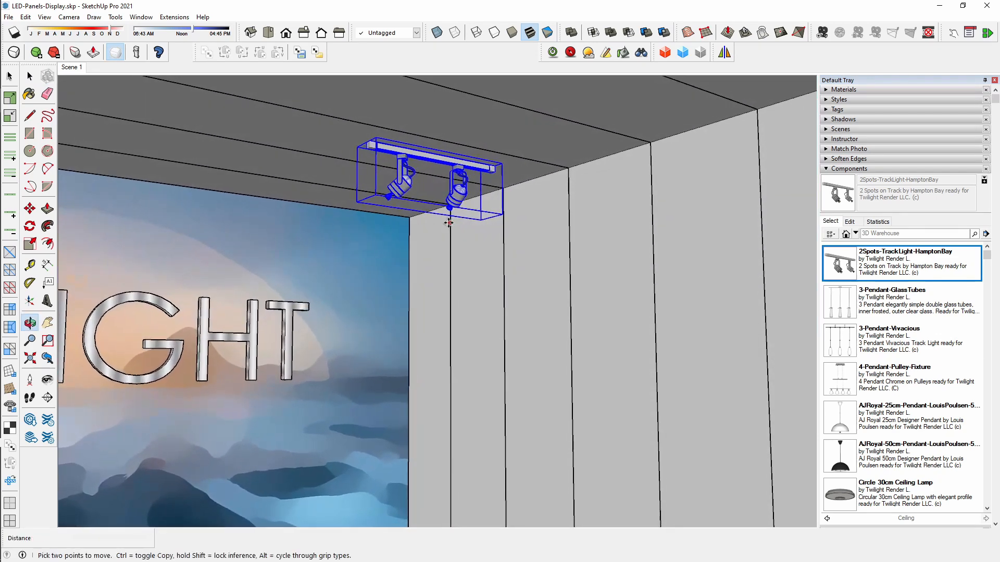
- In top view with back edges shown, rotate the track light 90 degrees to run parallel to the side wall
left_click(269, 32)
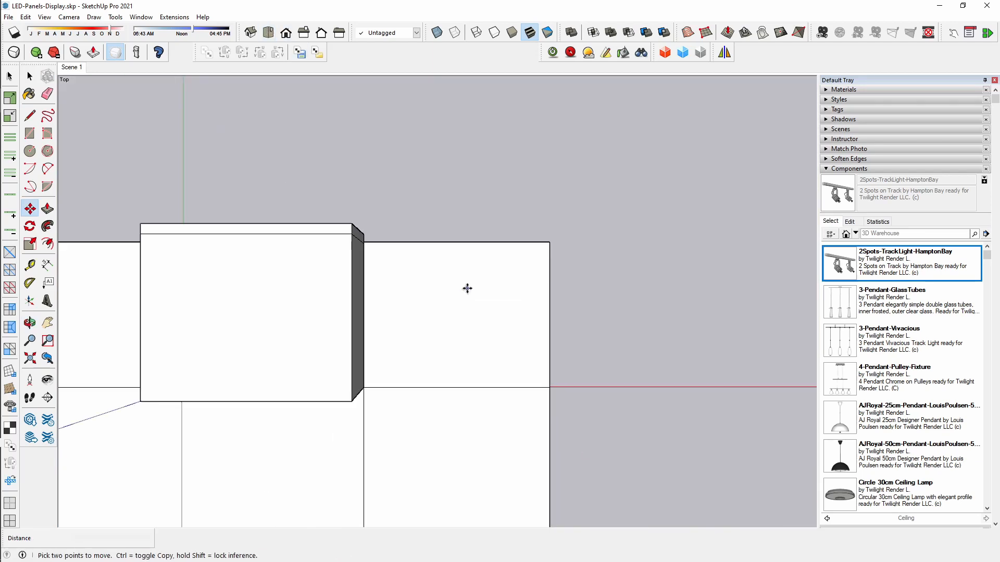
left_click(454, 33)
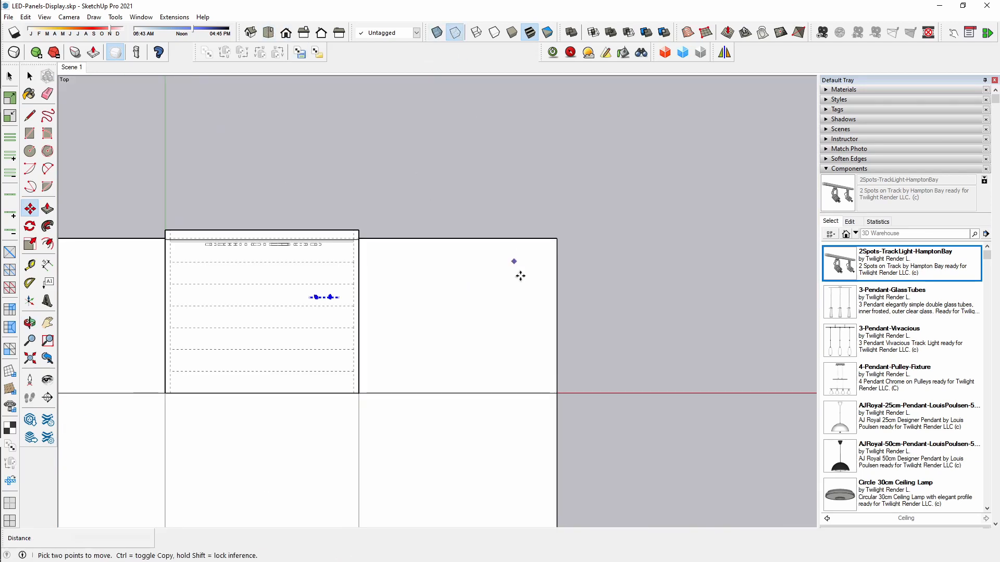
scroll(520, 275, "up", 5)
scroll(478, 297, "up", 5)
left_click(487, 282)
left_click(402, 327)
scroll(426, 293, "down", 7)
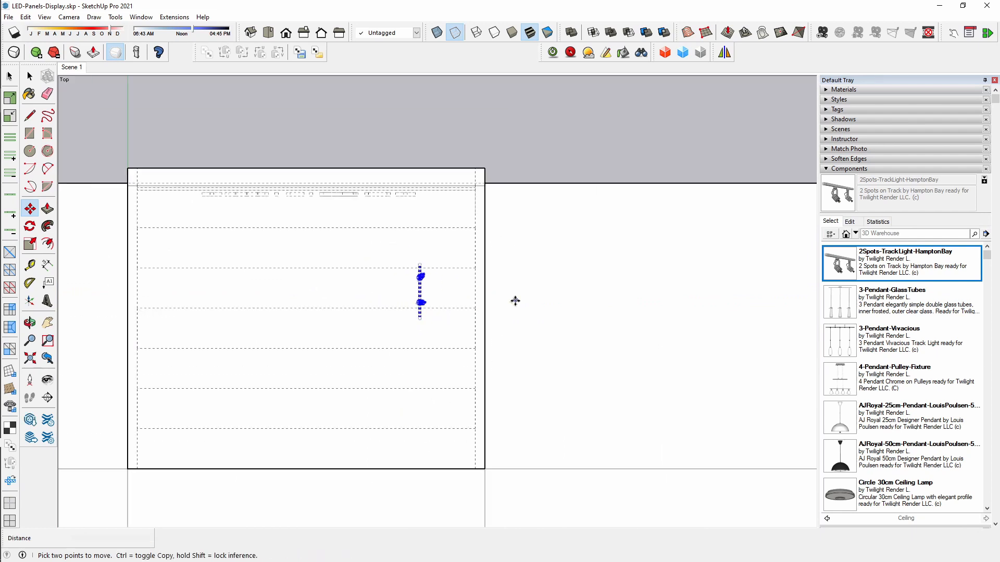
- Move the track light closer to the side wall and copy it along that wall with /2 to make three evenly spaced fixtures
left_click(544, 312)
left_click(567, 273)
key("ctrl")
left_click(516, 254)
left_click(518, 413)
type("/2")
key("Return")
key("space")
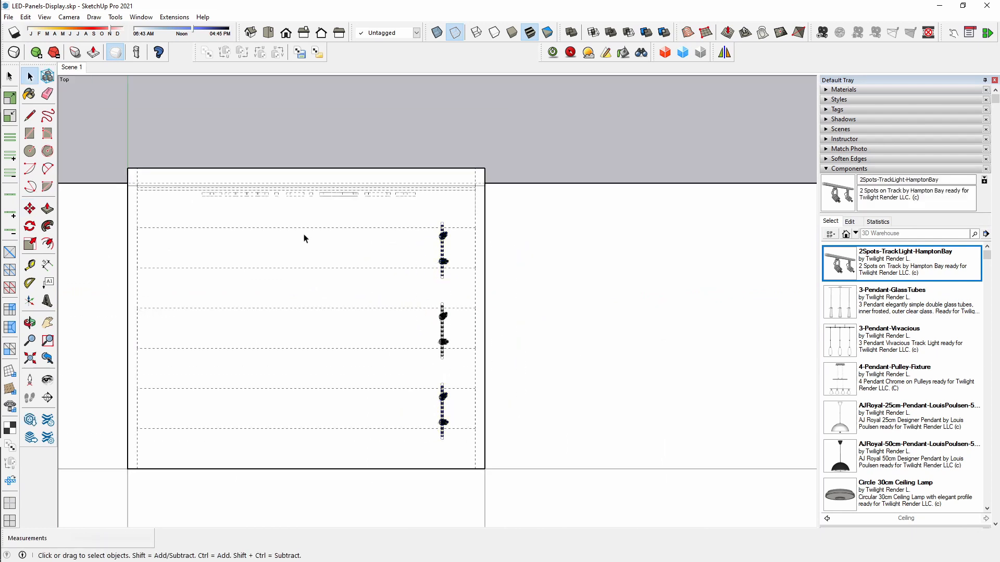
- Make a 180-degree rotated copy of the three track lights along the opposite side wall and align it with the original row
key("q")
left_click(307, 308)
left_click(347, 308)
left_click(270, 308)
key("m")
left_click(558, 243)
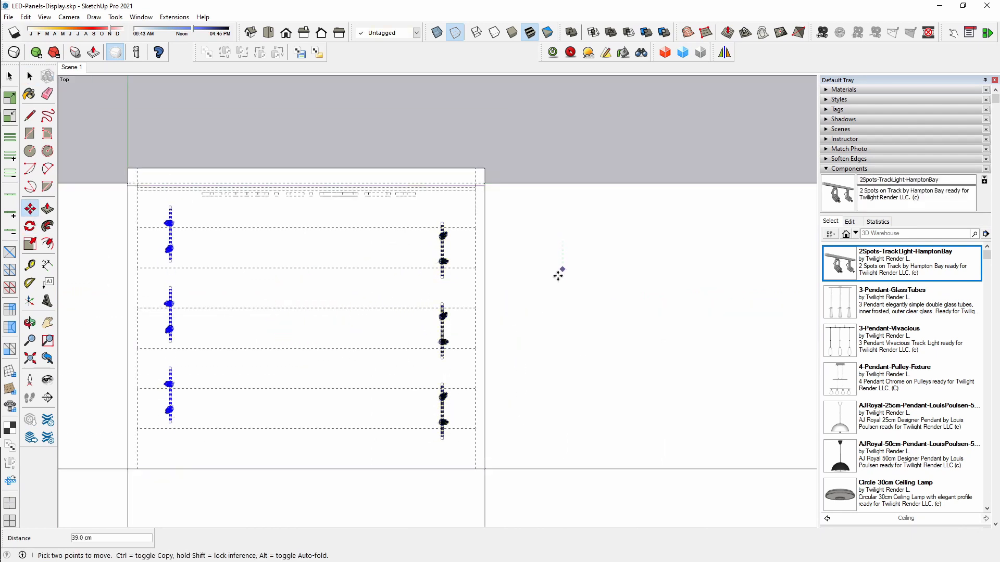
left_click(560, 287)
key("space")
left_click(514, 120)
middle_click_drag(323, 370, 321, 354)
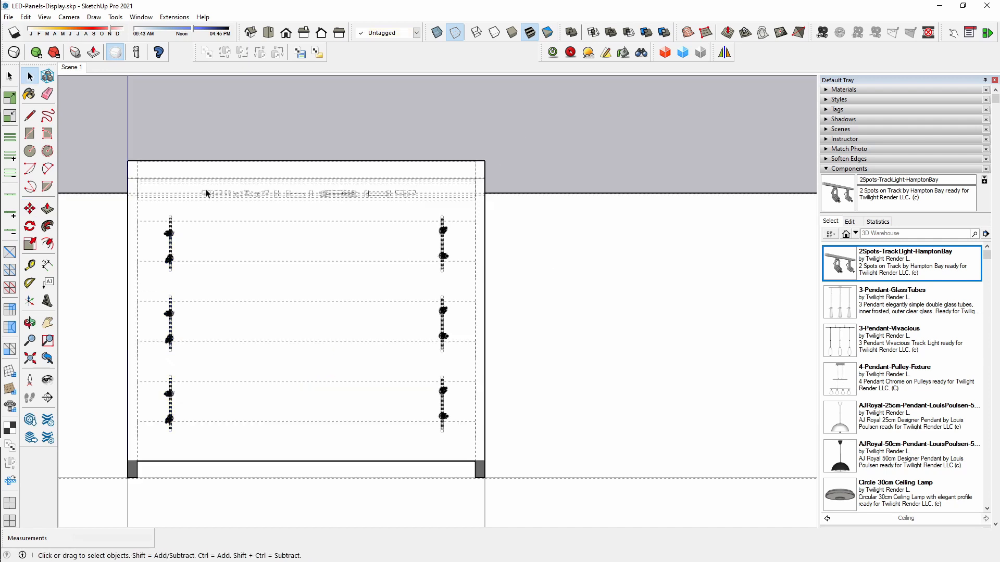
- Return to Scene 1 and start rendering the current view at 960x540 with the six track lights
left_click(77, 68)
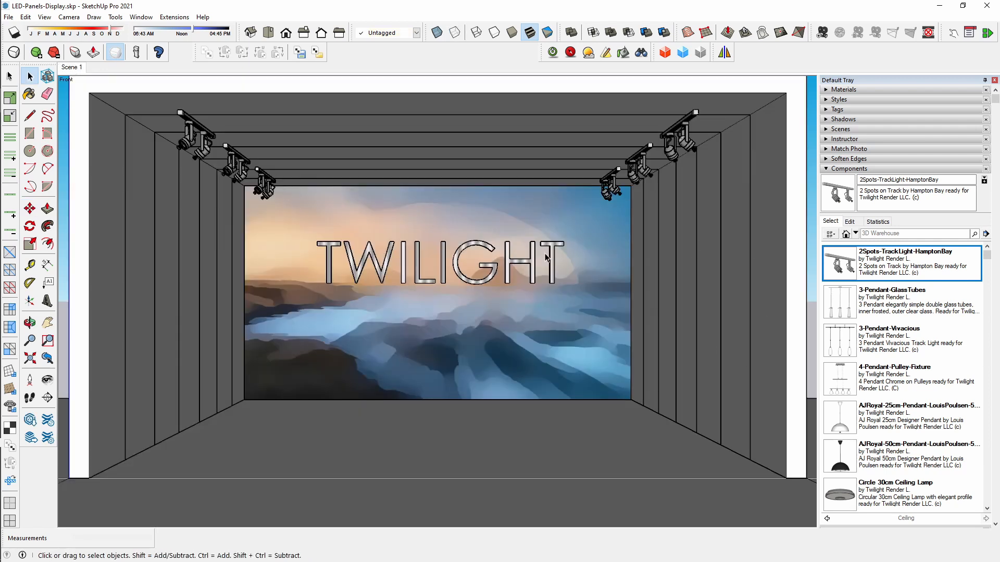
left_click(552, 52)
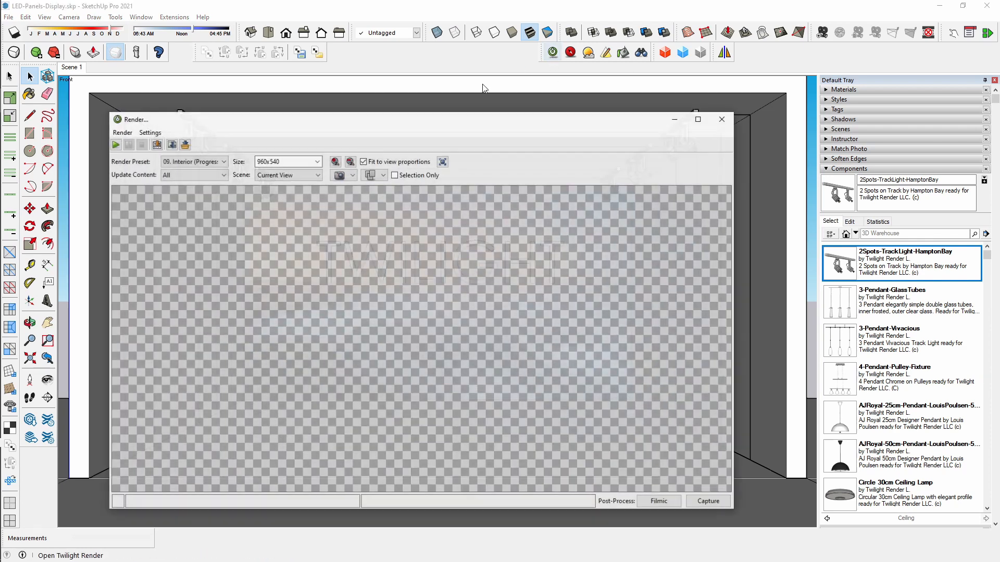
left_click(114, 144)
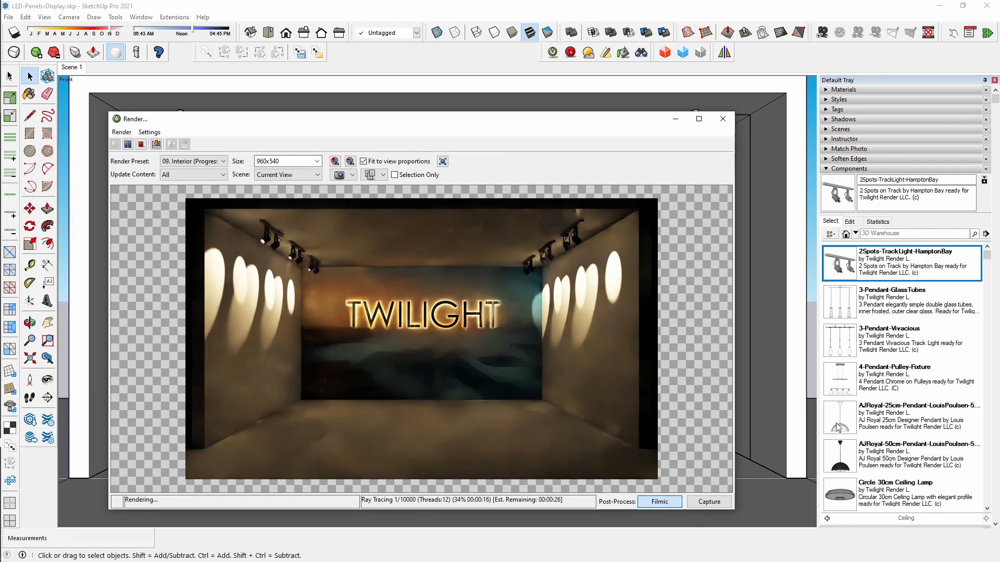
- Set the render's post-processing to Simple with an exposure of 3 and Highlight Compression enabled
left_click(659, 501)
left_click_drag(421, 260, 827, 179)
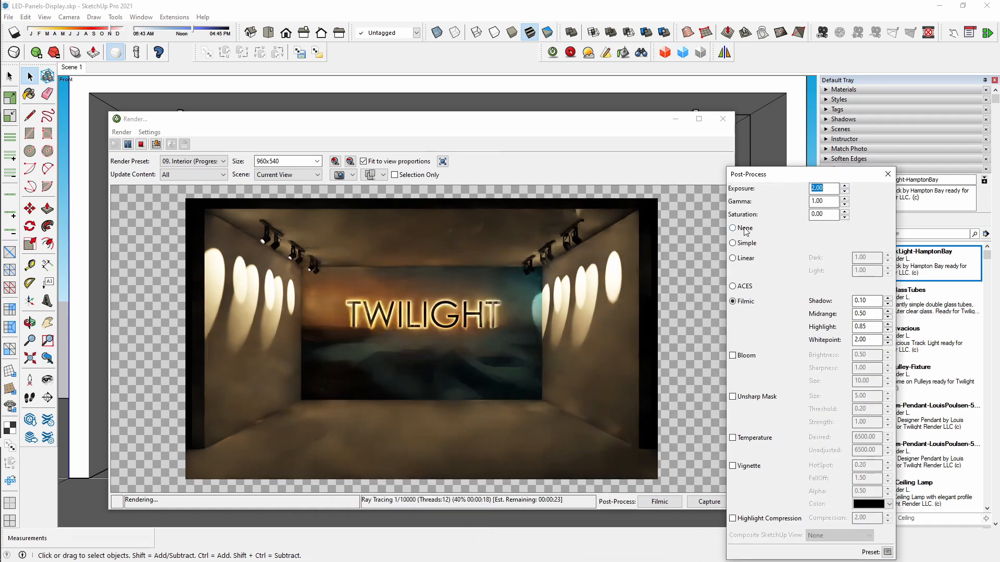
left_click(732, 243)
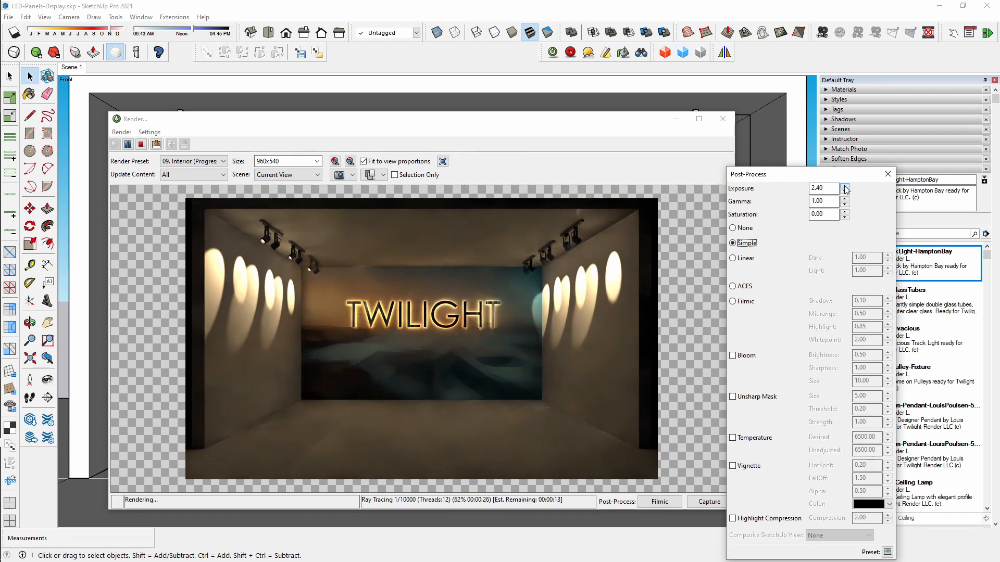
left_click_drag(830, 191, 803, 193)
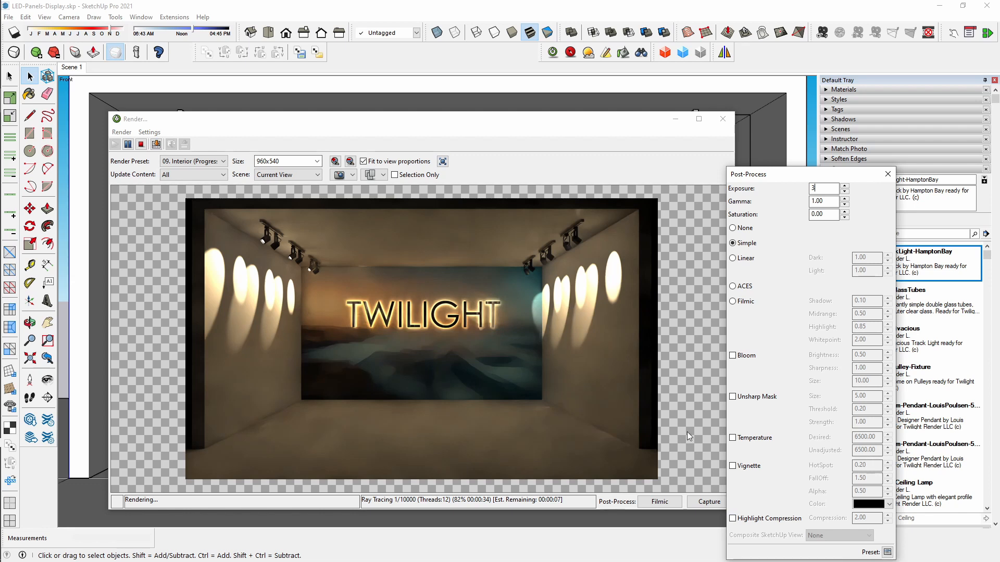
left_click(733, 518)
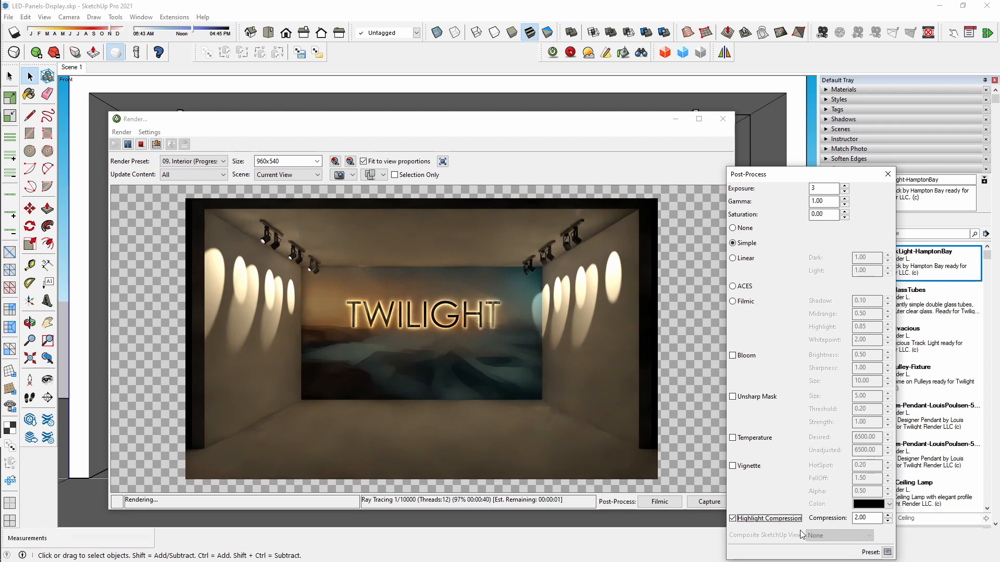
left_click(888, 174)
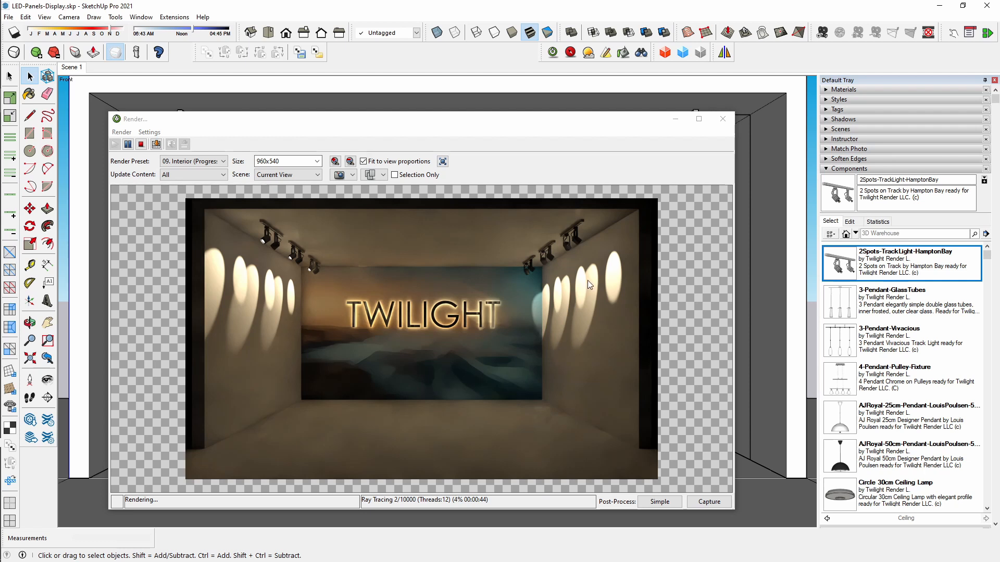
- Stop the room render and close its window without saving the image
left_click(141, 144)
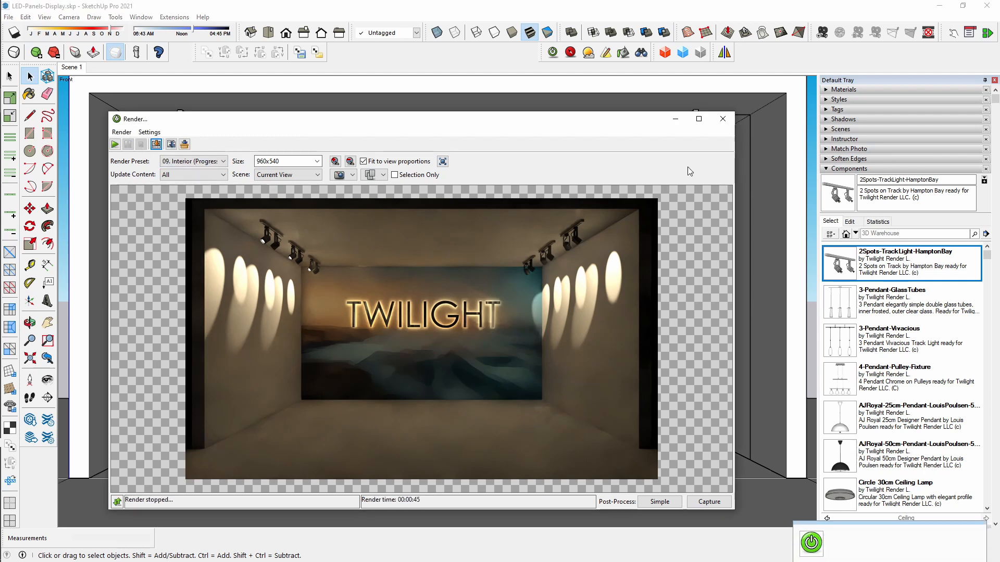
left_click(722, 119)
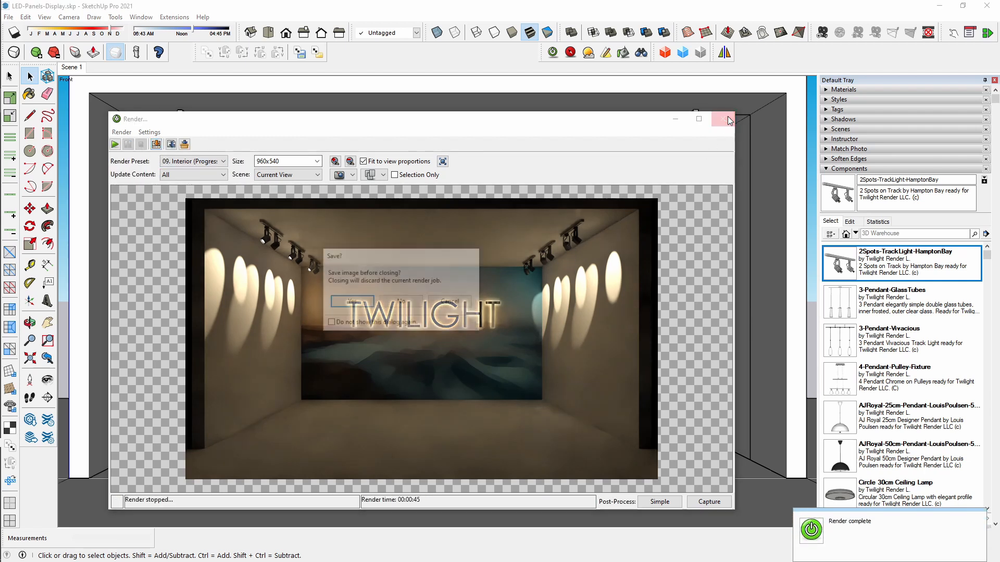
left_click(398, 371)
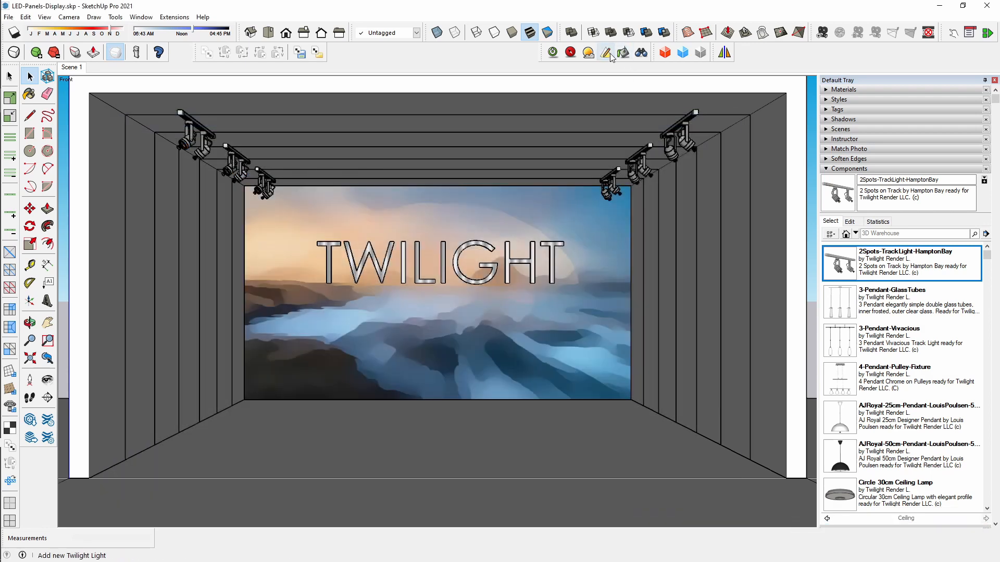
- Render a close, angled view of the TWILIGHT letters at 960x540, stop the render and discard the image
scroll(423, 260, "up", 5)
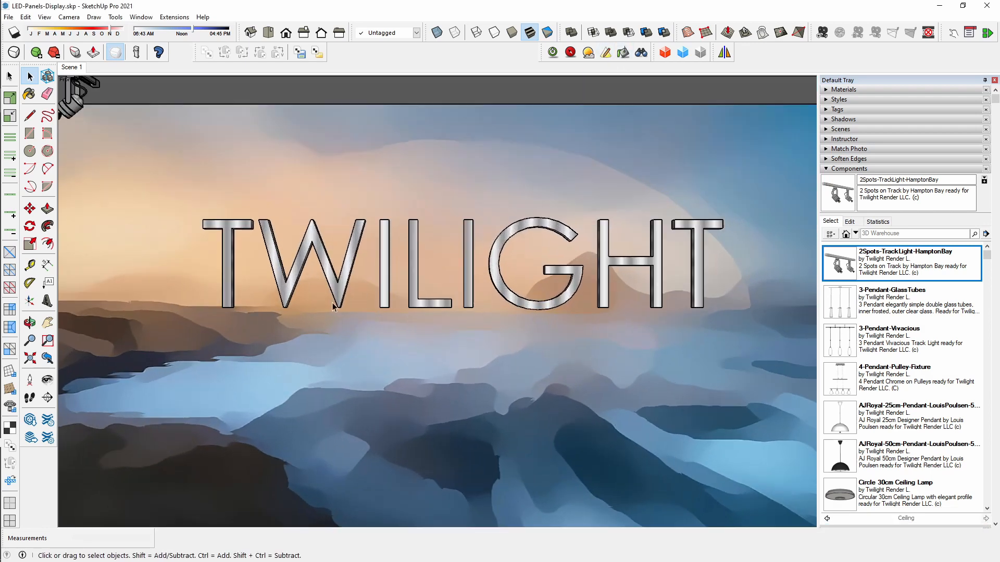
middle_click_drag(332, 304, 584, 301)
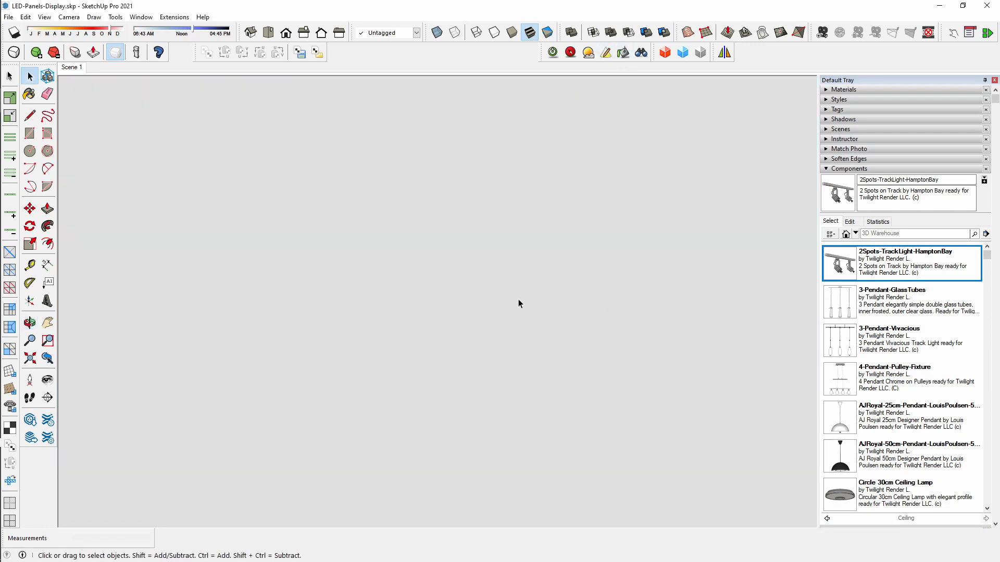
left_click(30, 398)
left_click_drag(468, 388, 469, 275)
left_click_drag(450, 313, 401, 349)
left_click(553, 52)
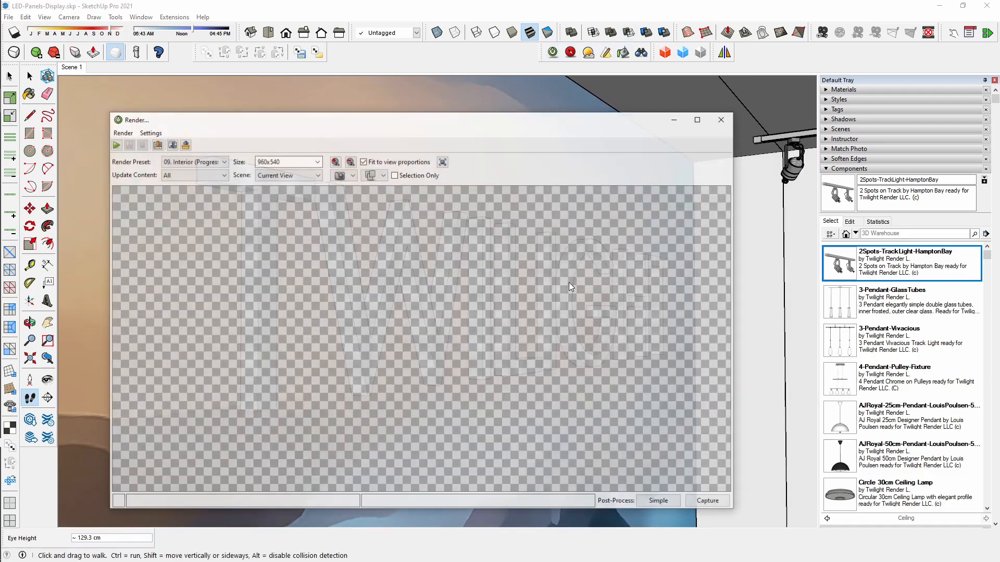
left_click(115, 145)
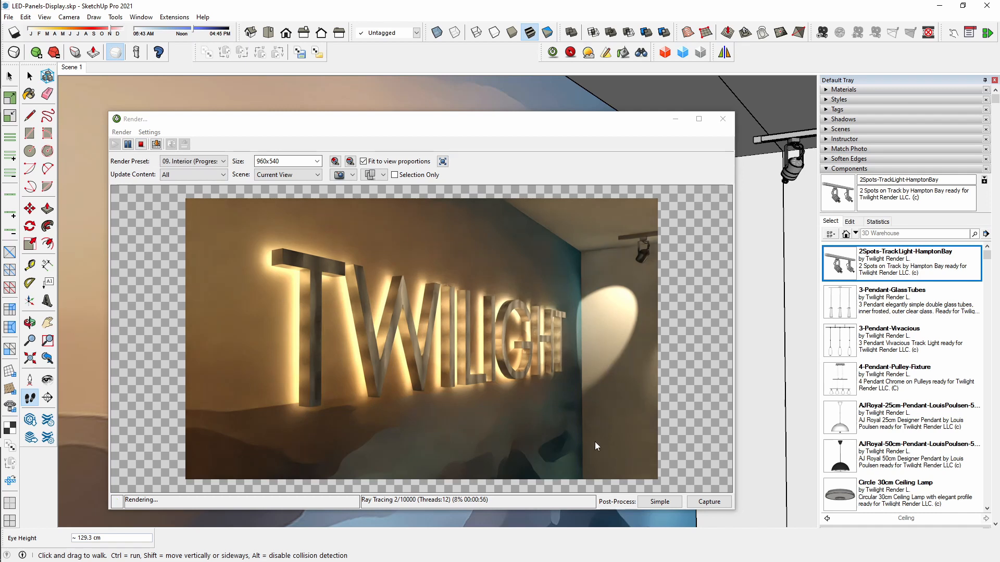
left_click(140, 145)
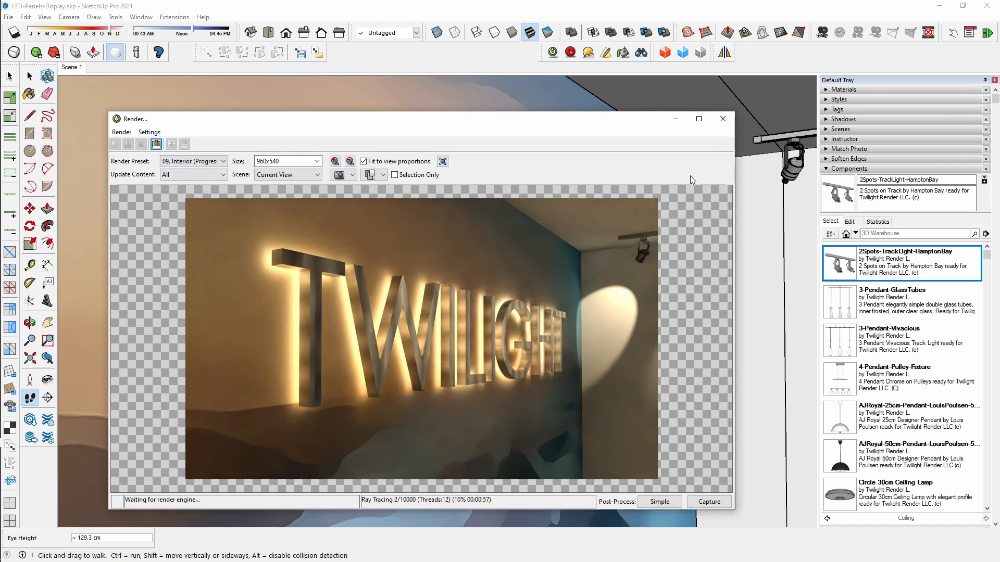
left_click(723, 119)
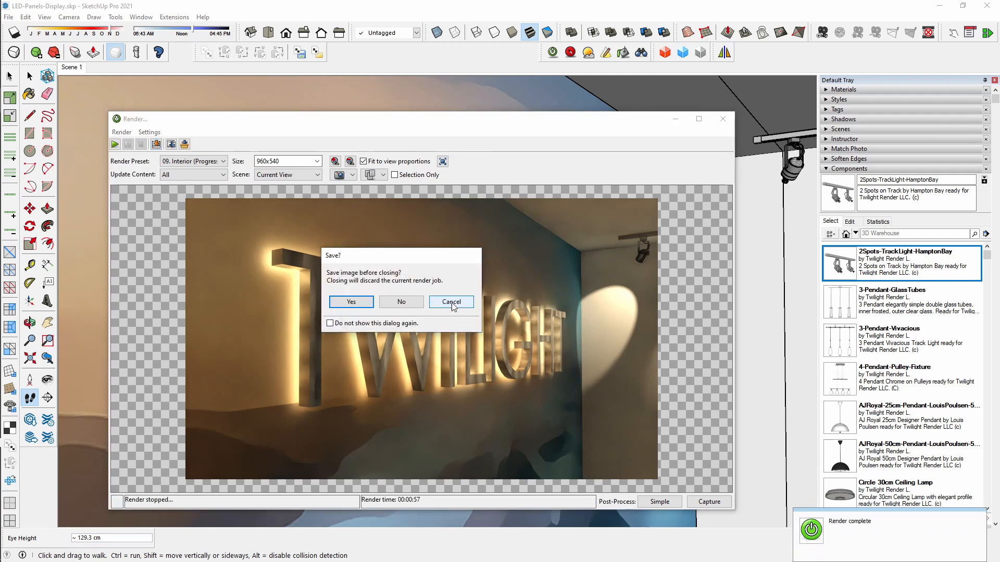
left_click(409, 302)
- Open the letters' Metal Corrugated Shiny material for editing and switch its Twilight color channel from SketchUp to Color
key("b")
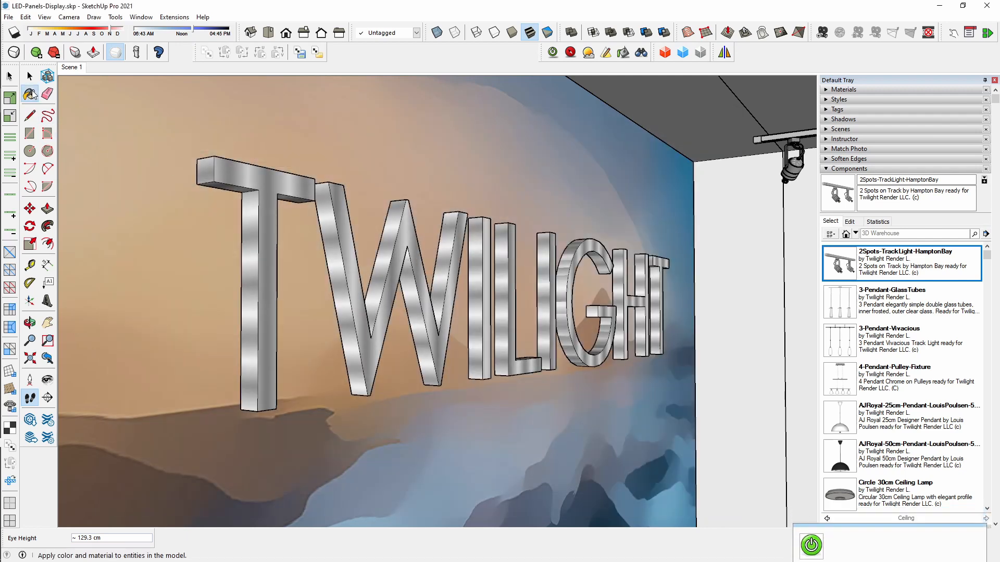
left_click(850, 142)
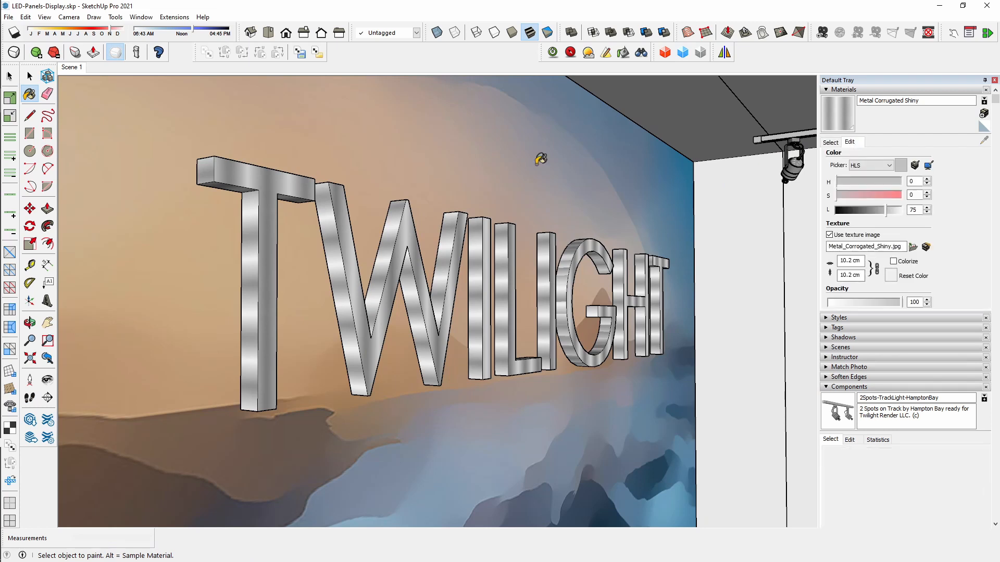
left_click(623, 52)
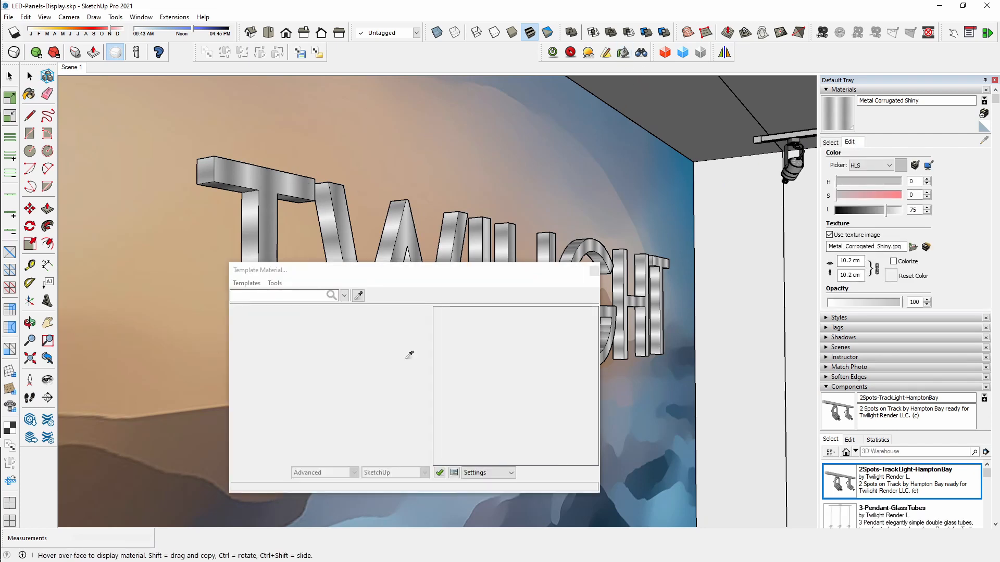
left_click(282, 315)
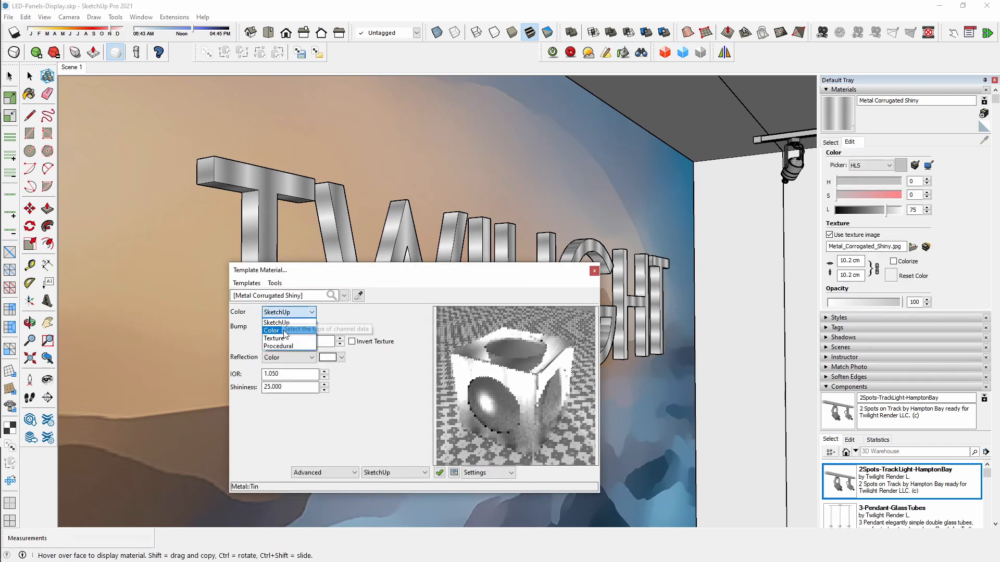
left_click(283, 330)
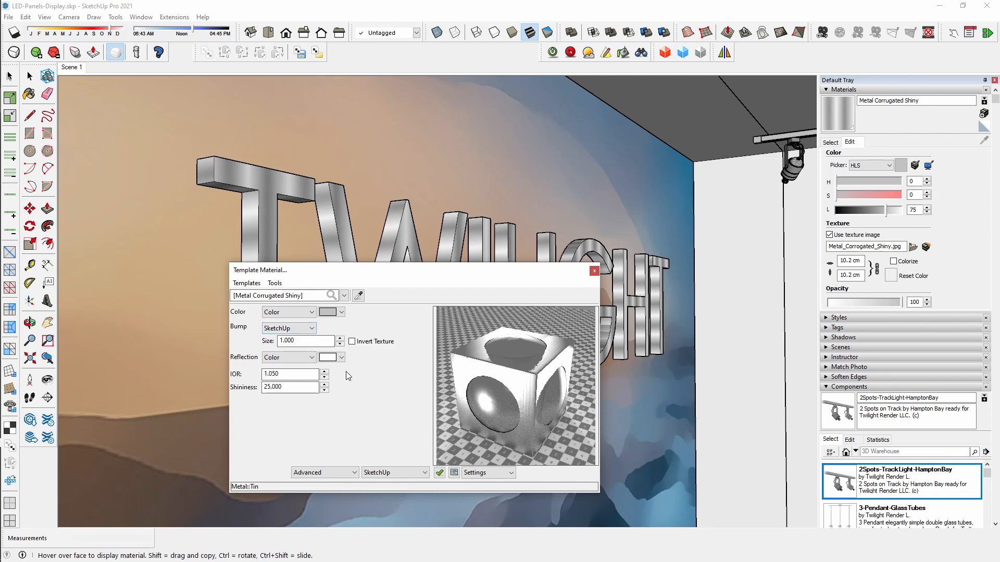
- Search the textures for "scratch" and load ScratchBrushedTwilight_Vertical_lowres.jpg as the material's bump texture
left_click(311, 328)
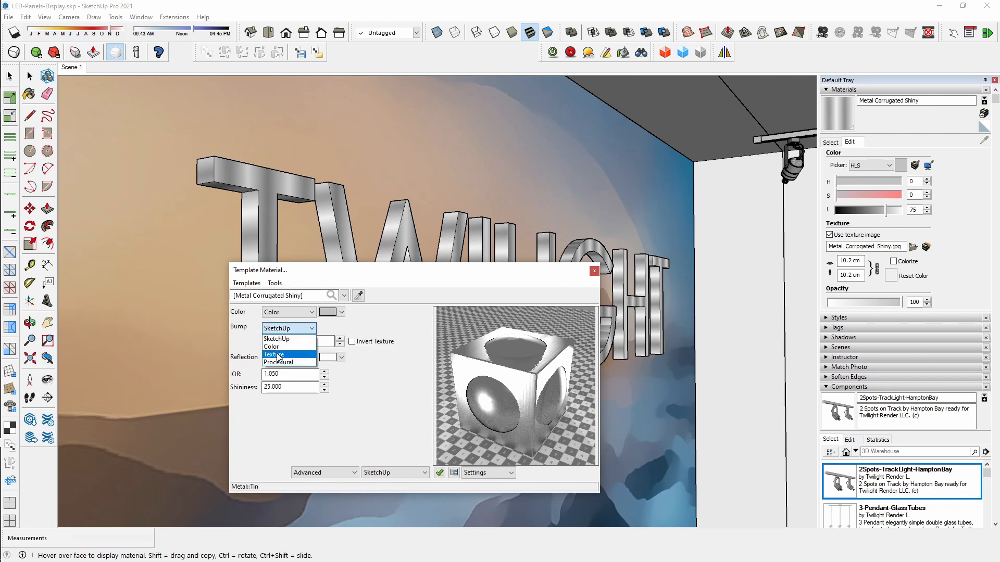
left_click(276, 351)
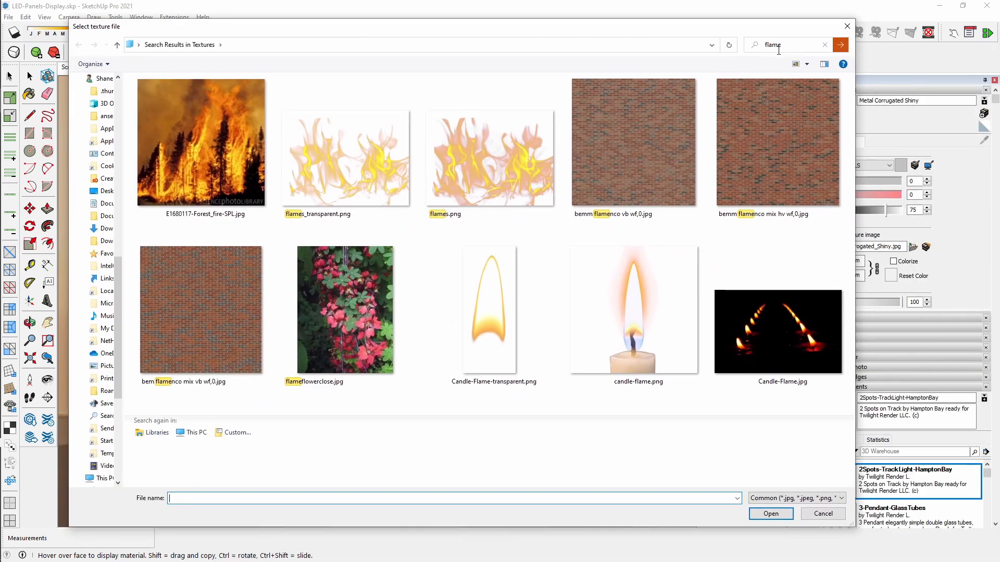
left_click(779, 50)
type("scrat")
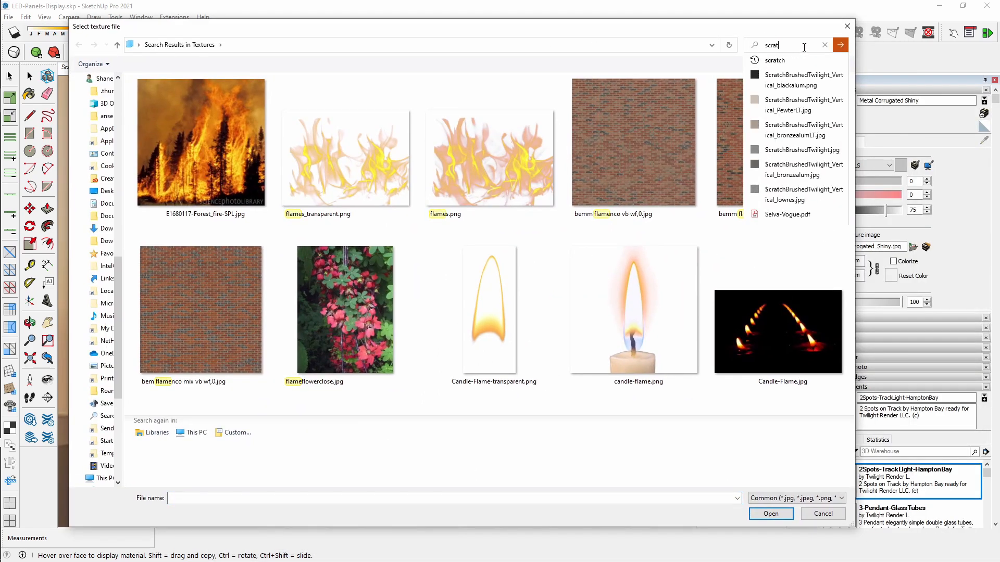
type("ch")
key("Return")
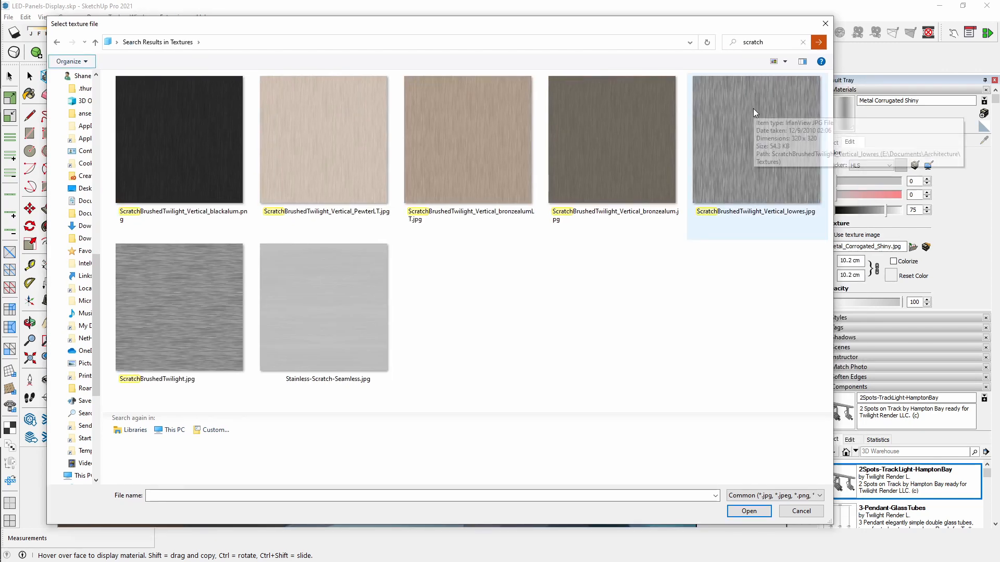
double_click(753, 109)
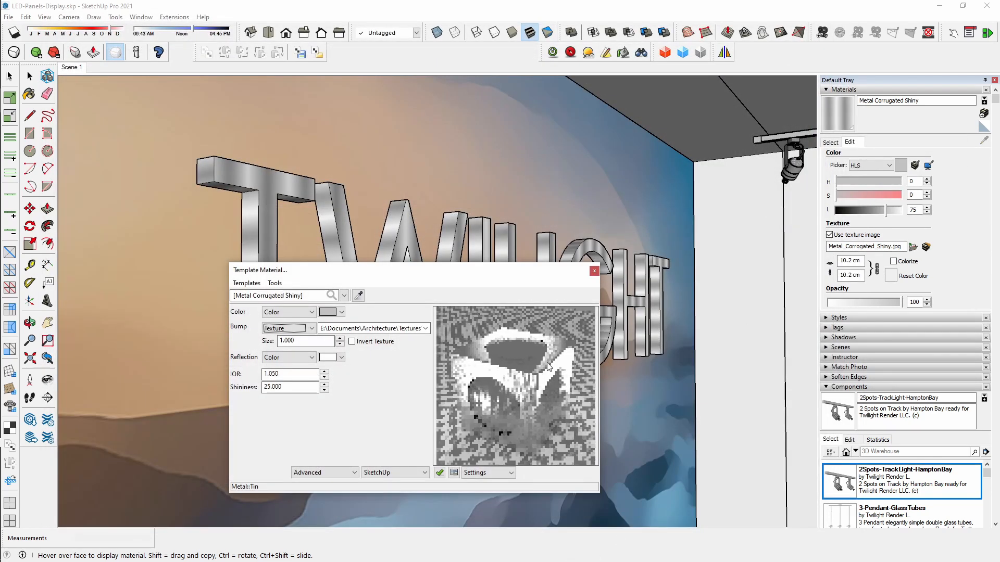
- Set the letter material's bump size to .5 and its SketchUp texture size to 5 cm
double_click(307, 341)
type(".5")
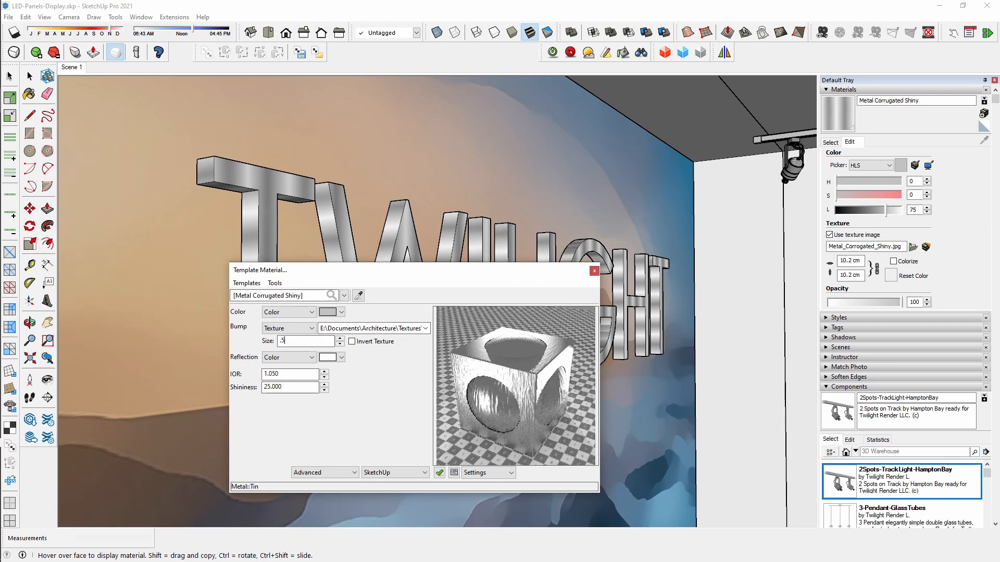
double_click(845, 261)
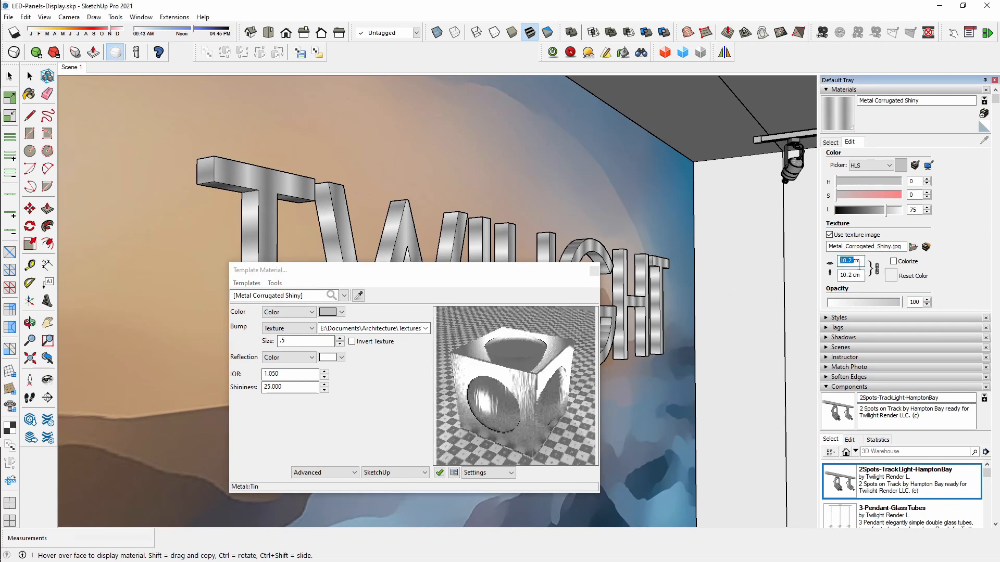
type("5")
key("Tab")
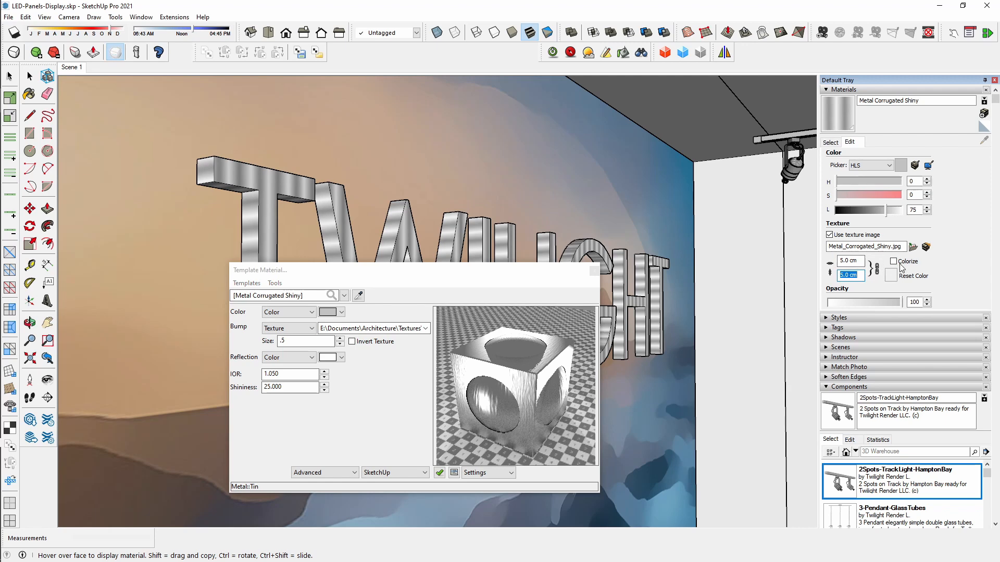
- Replace the letter material's SketchUp texture image with ScratchBrushedTwilight_Vertical_lowres.jpg and close the Twilight material editor
left_click(913, 248)
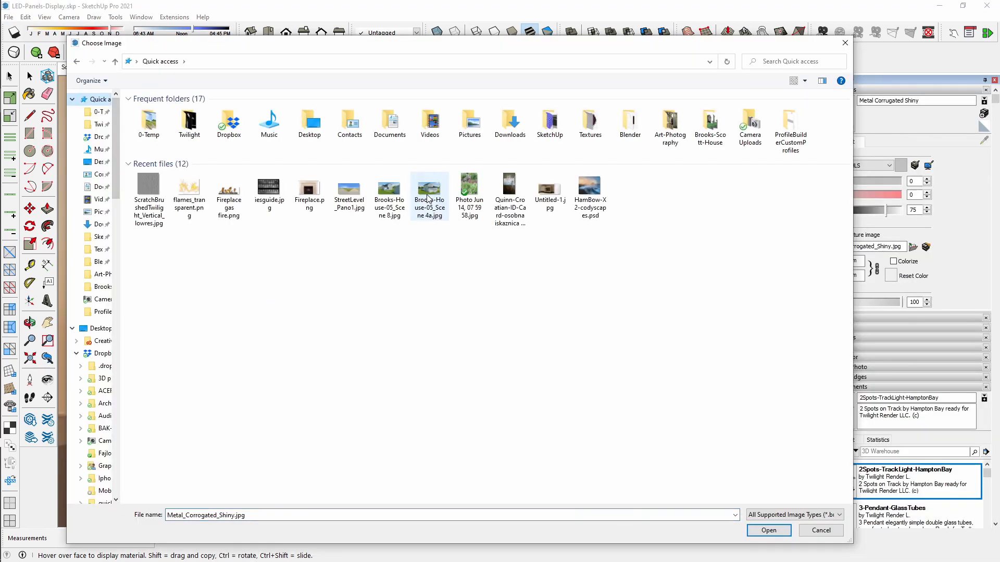
double_click(149, 189)
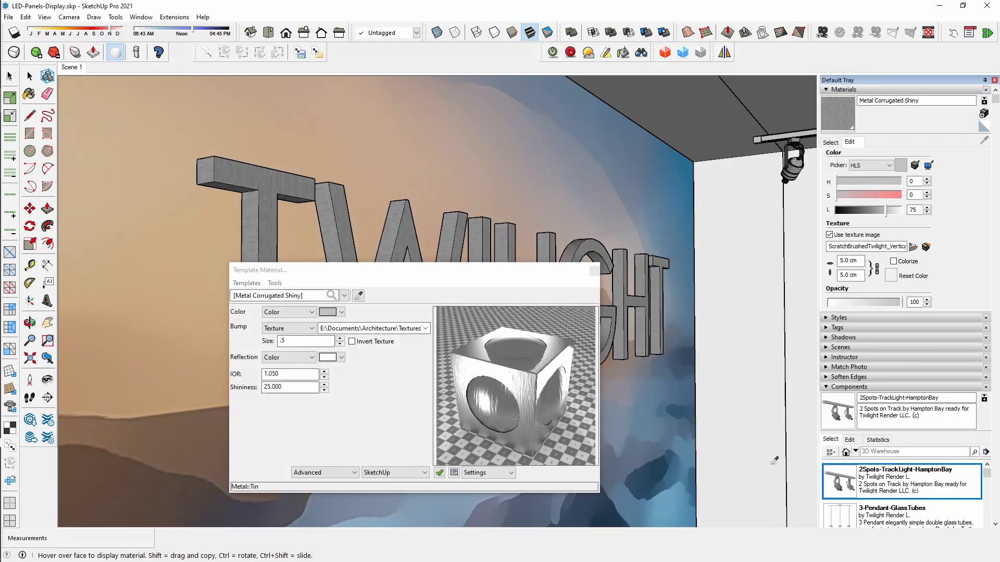
left_click_drag(828, 247, 931, 250)
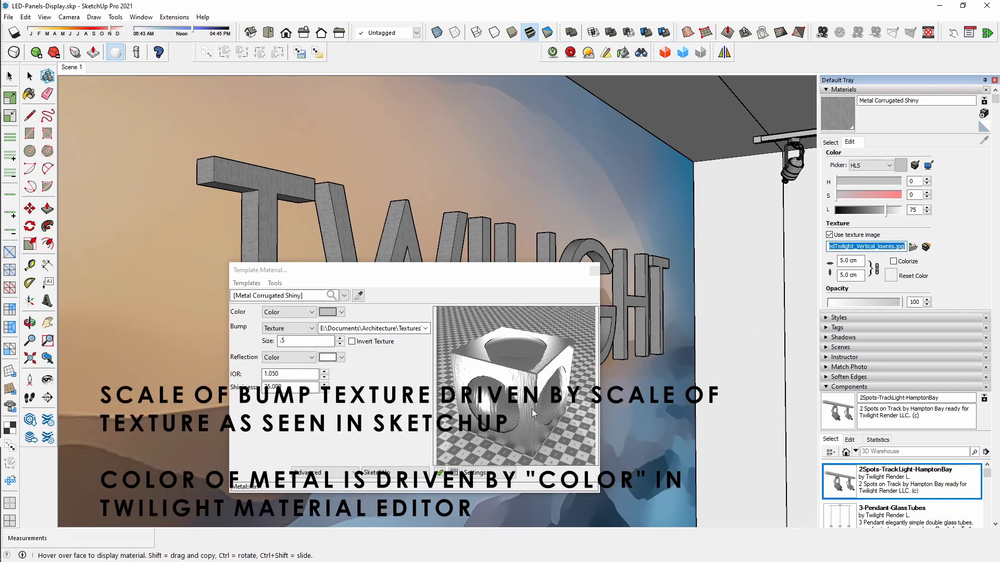
left_click(326, 341)
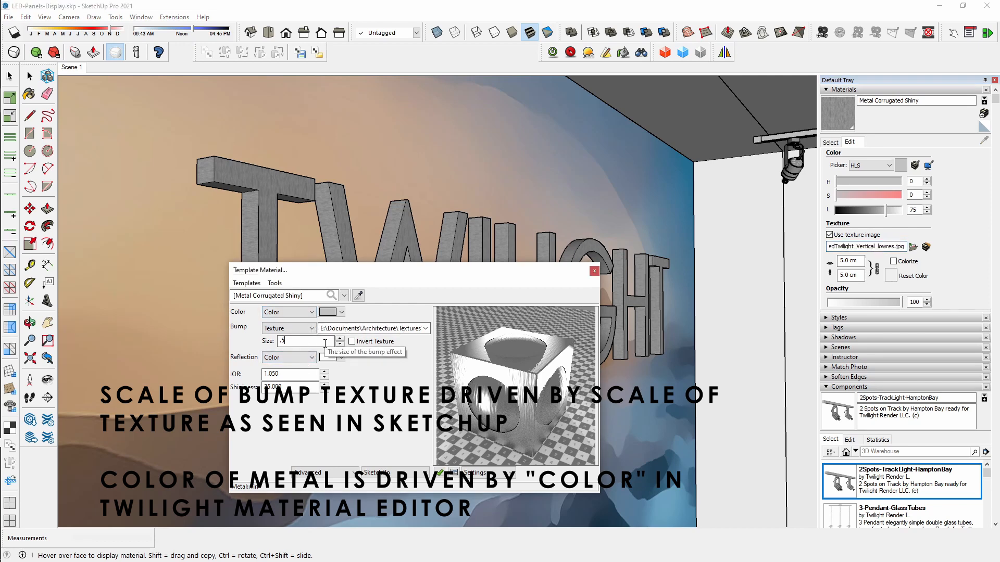
left_click(594, 272)
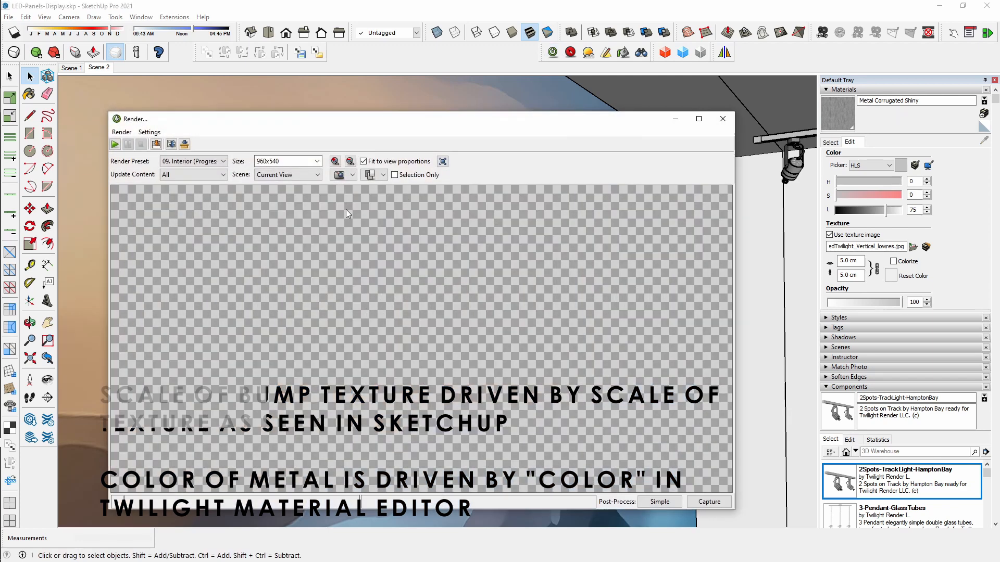
- Test-render the brushed-metal letters at 960x540, discard the stopped render without saving, and return to Scene 1
left_click(553, 52)
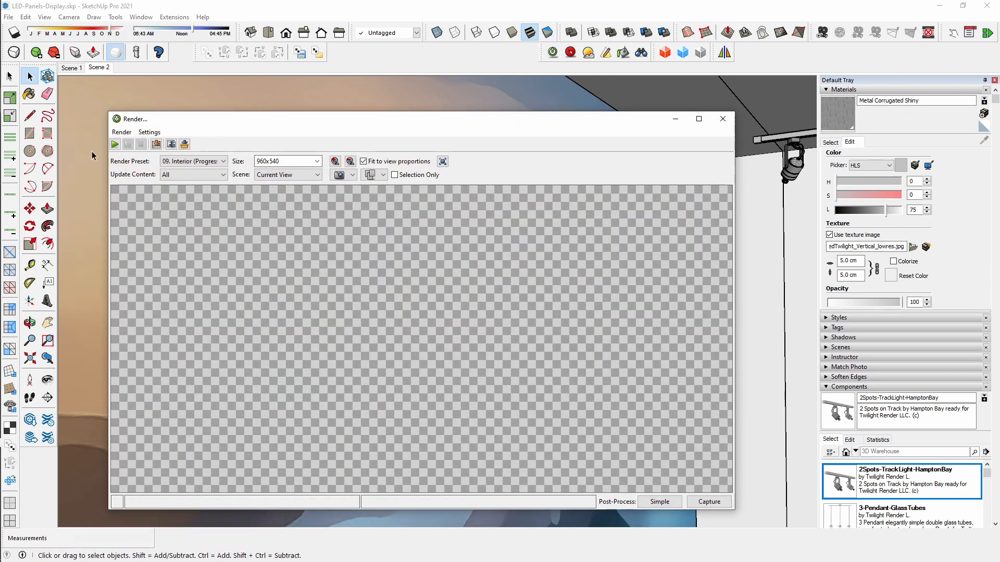
left_click(115, 144)
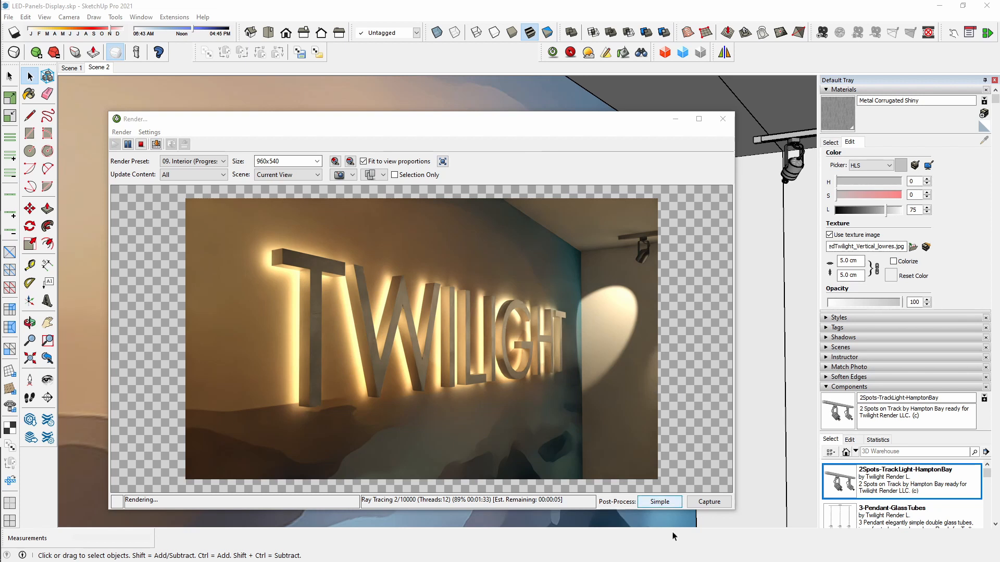
left_click(140, 144)
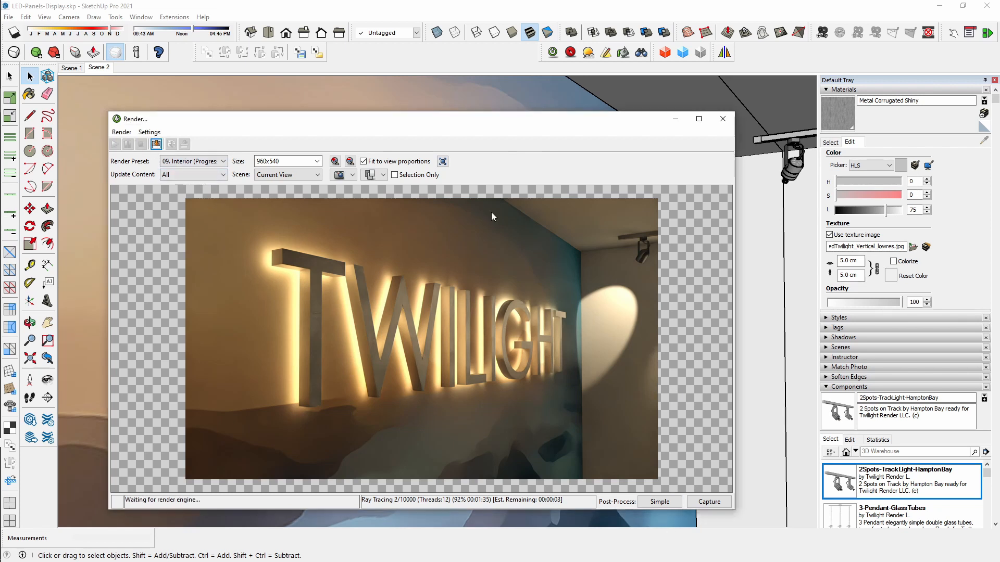
left_click(723, 120)
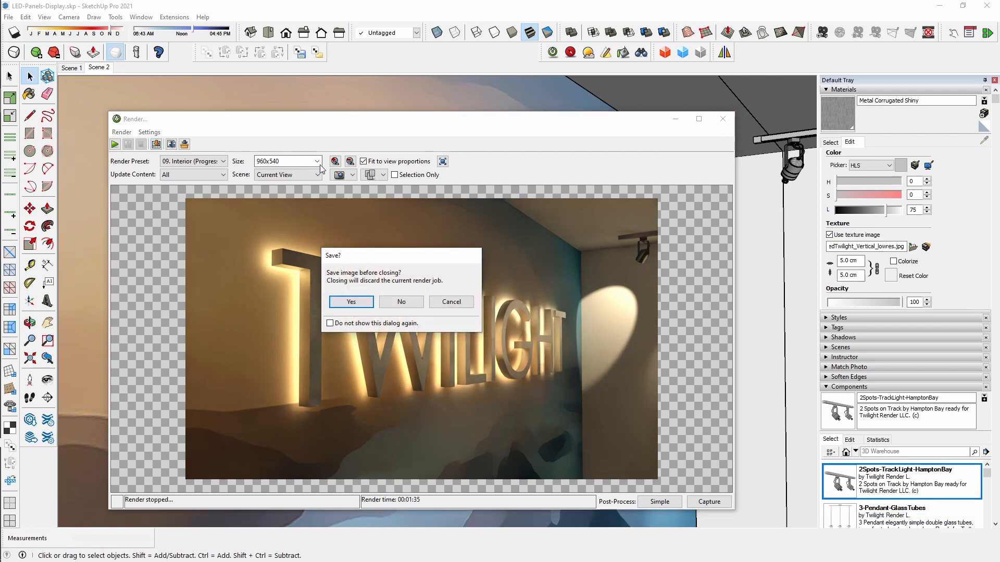
left_click(402, 300)
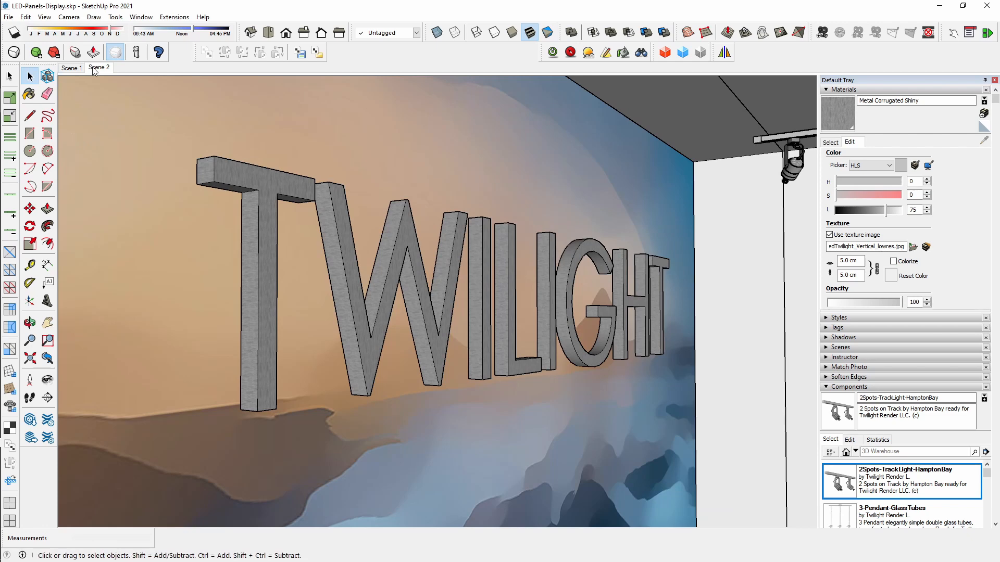
left_click(71, 68)
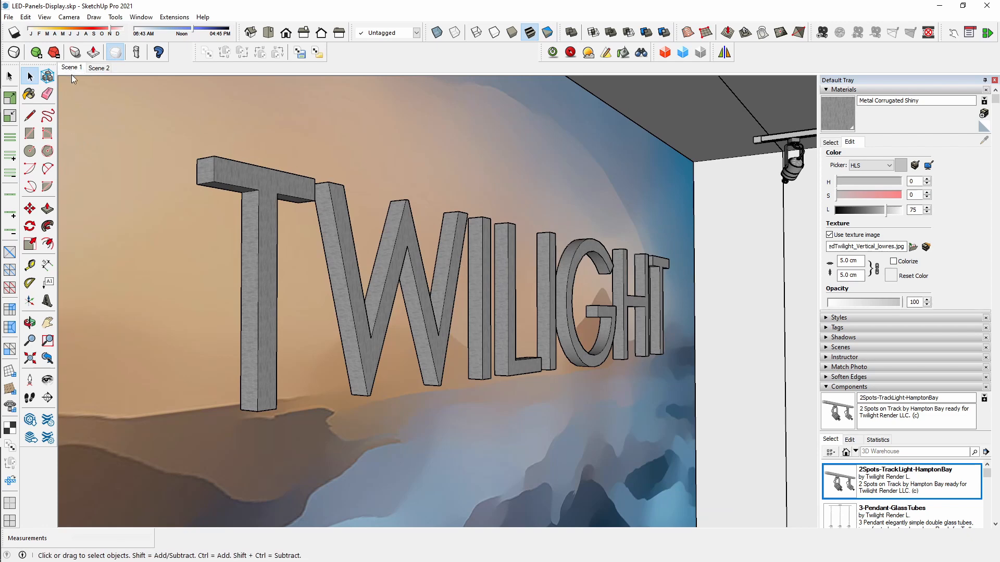